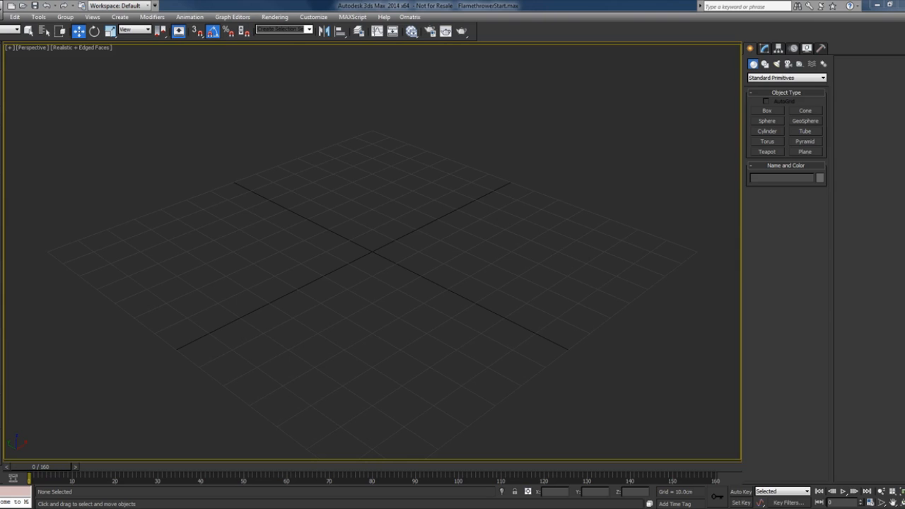
# Play the Flamethrower.mov reference video and replay its early section to examine how the flame and smoke develop.
pyautogui.click(347, 508)
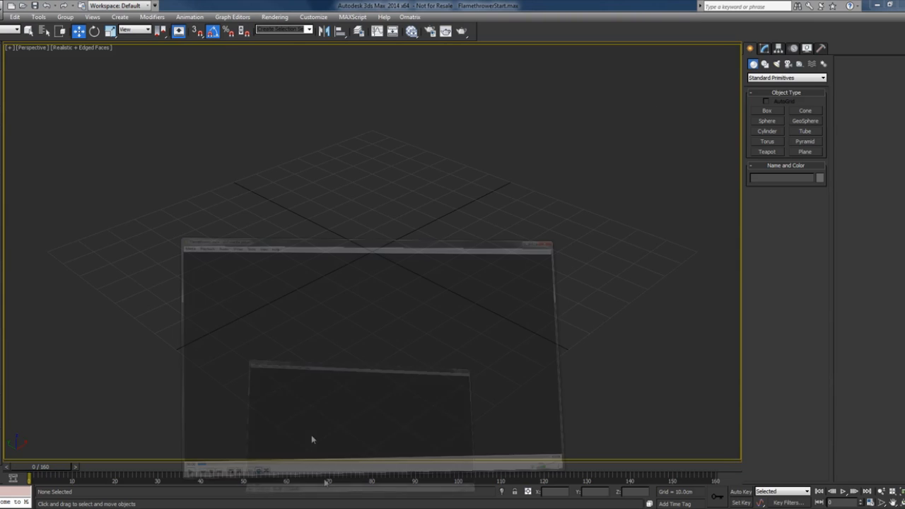
pyautogui.click(99, 450)
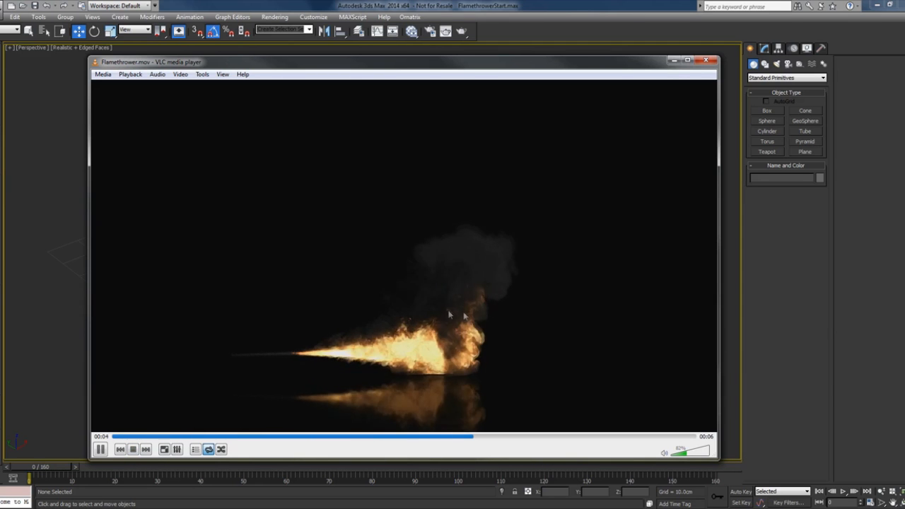
pyautogui.click(309, 436)
pyautogui.click(234, 436)
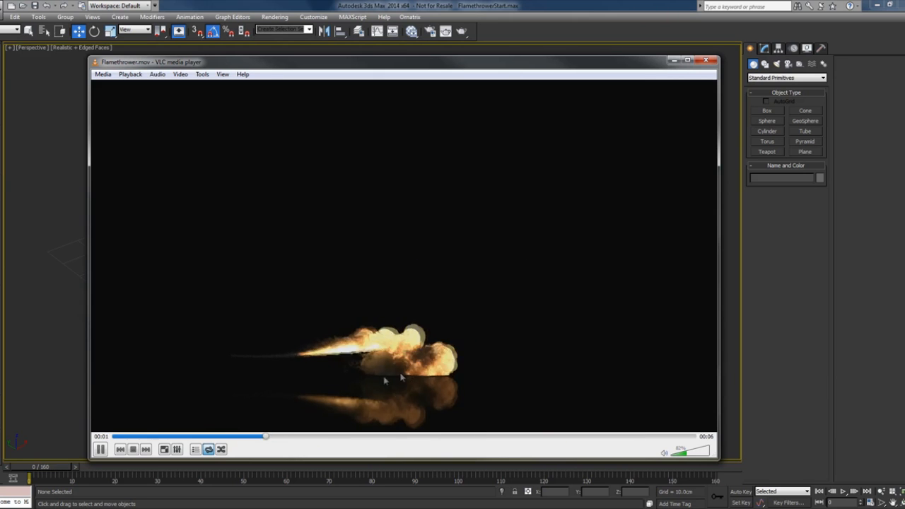
pyautogui.click(236, 436)
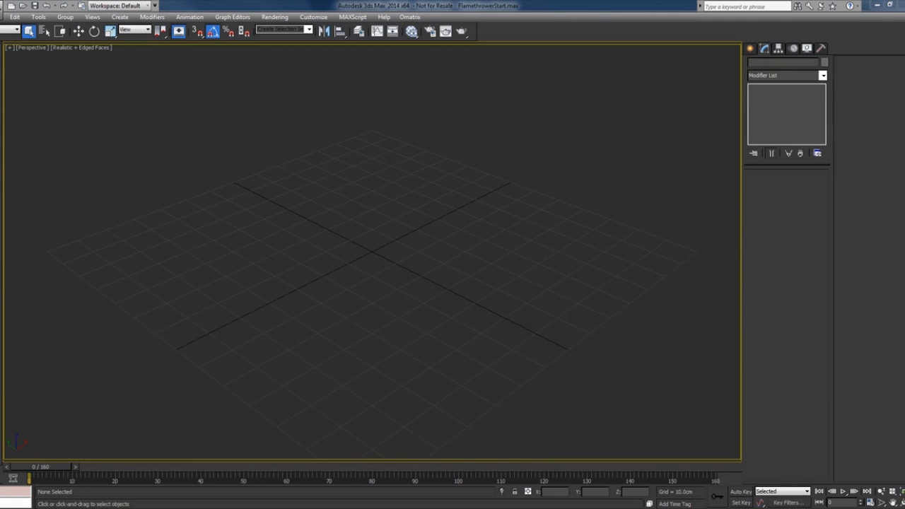
# Review the units setup, keeping metric centimeters as display units and 1 unit = 1.0 centimeter as the system scale.
pyautogui.click(321, 18)
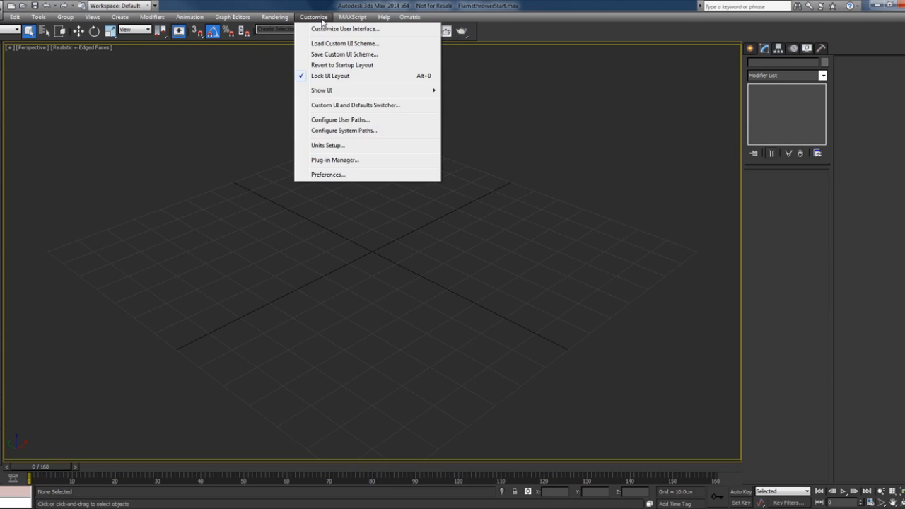
pyautogui.click(342, 146)
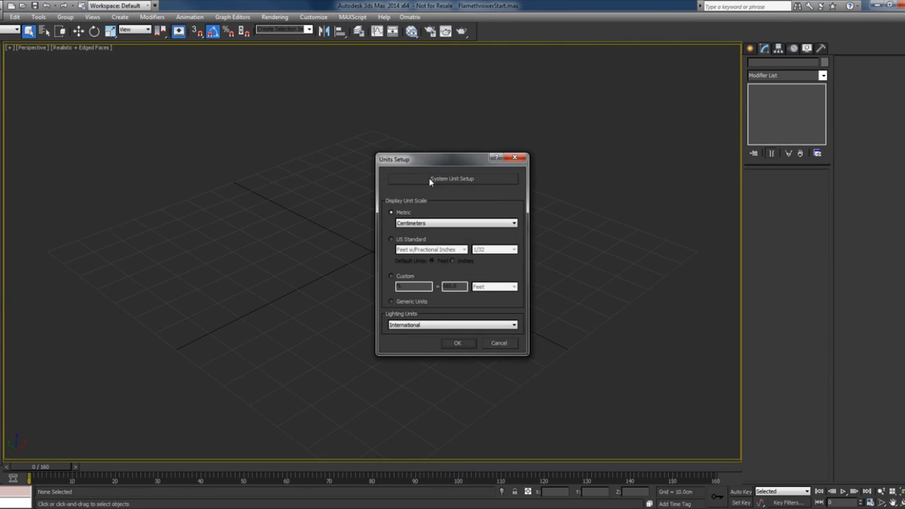
pyautogui.click(434, 179)
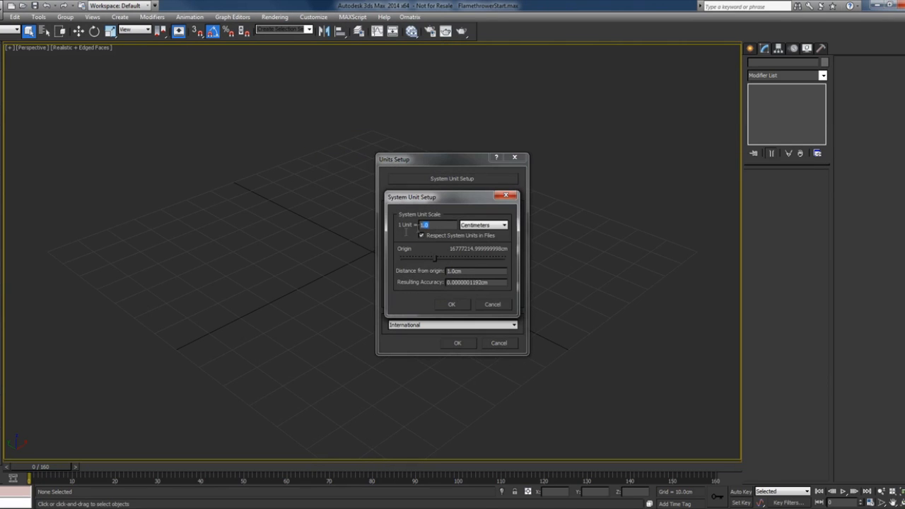
pyautogui.click(452, 304)
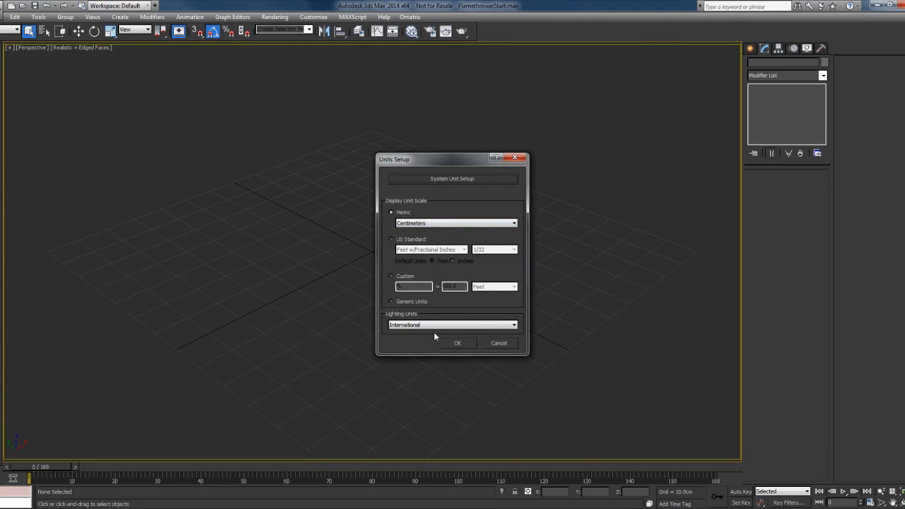
pyautogui.click(458, 343)
# Select the long distance reference box and check its dimensions against the home grid.
pyautogui.scroll(-10, 377, 277)
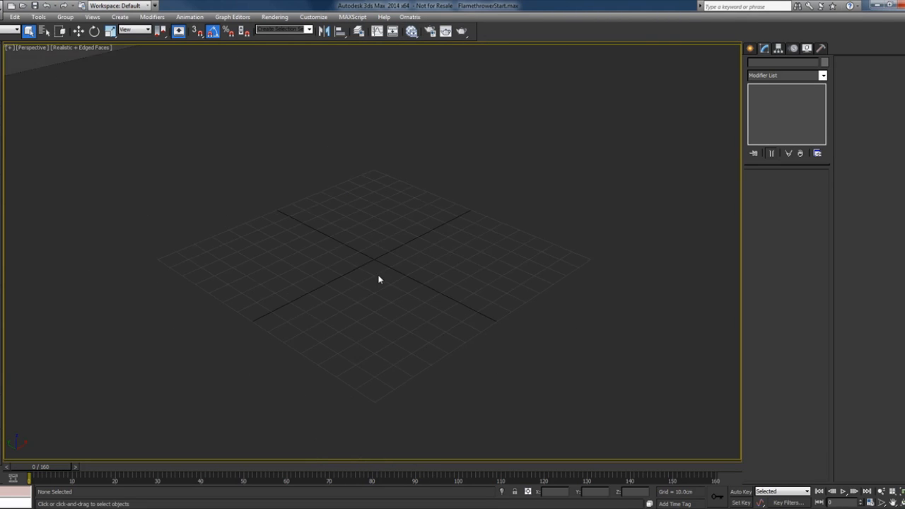
pyautogui.keyDown('alt'); pyautogui.moveTo(377, 278); pyautogui.dragTo(448, 252, button='middle'); pyautogui.keyUp('alt')
pyautogui.click(442, 195)
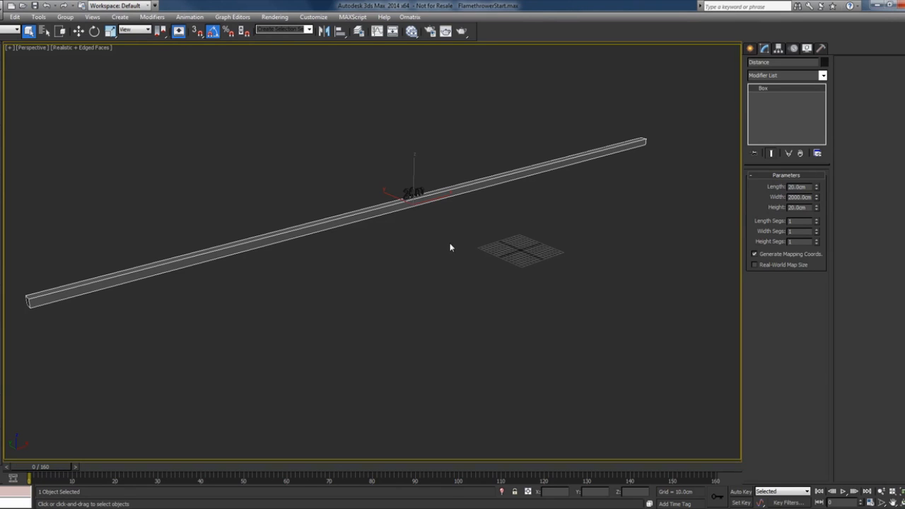
pyautogui.click(449, 246)
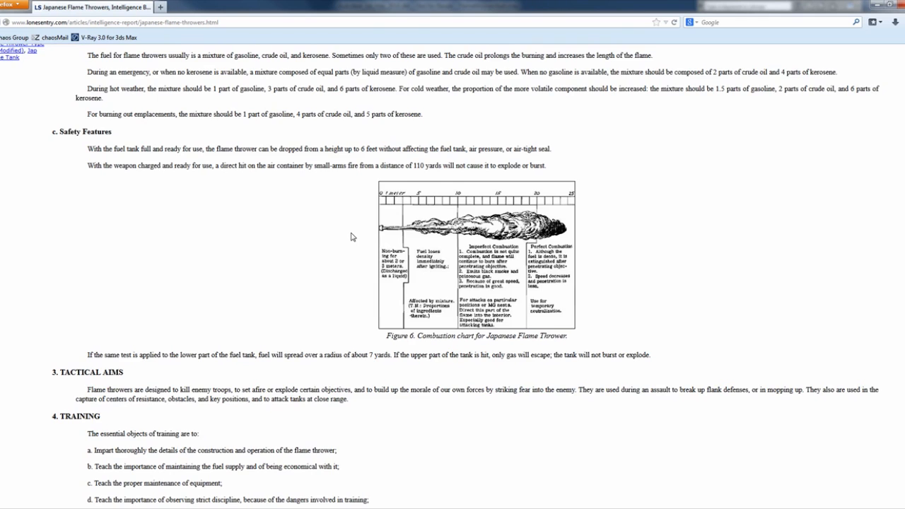
# Examine the Lone Sentry article and its combustion chart for the Japanese flame thrower in the browser, and return to 3ds Max.
pyautogui.scroll(8, 351, 236)
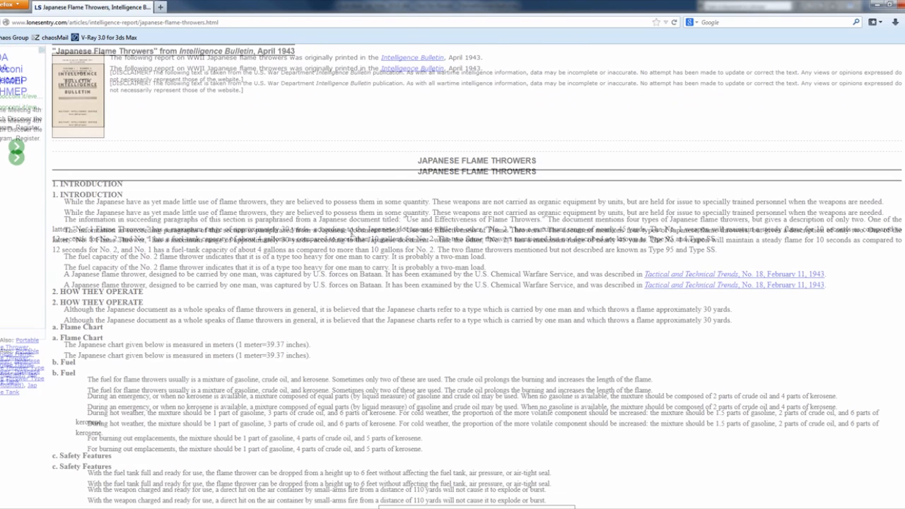
pyautogui.moveTo(420, 228); pyautogui.dragTo(541, 231)
pyautogui.click(440, 244)
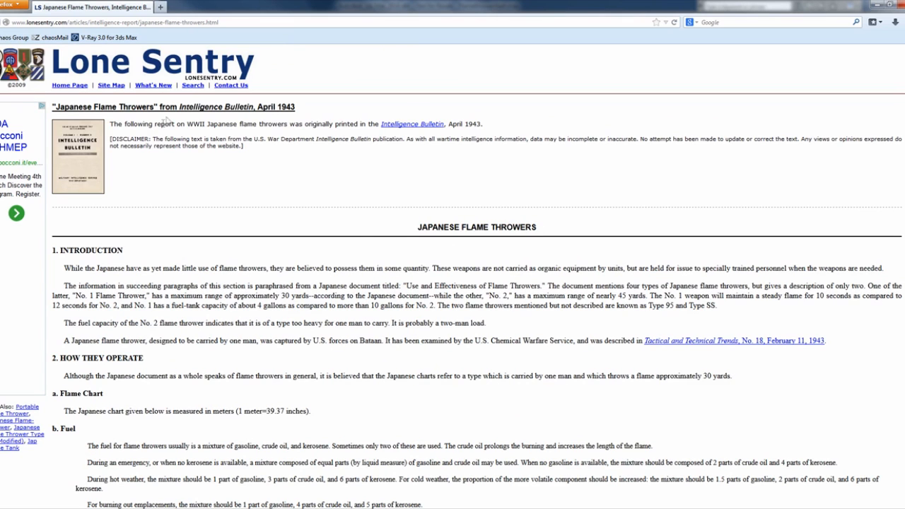
pyautogui.moveTo(186, 125); pyautogui.dragTo(239, 126)
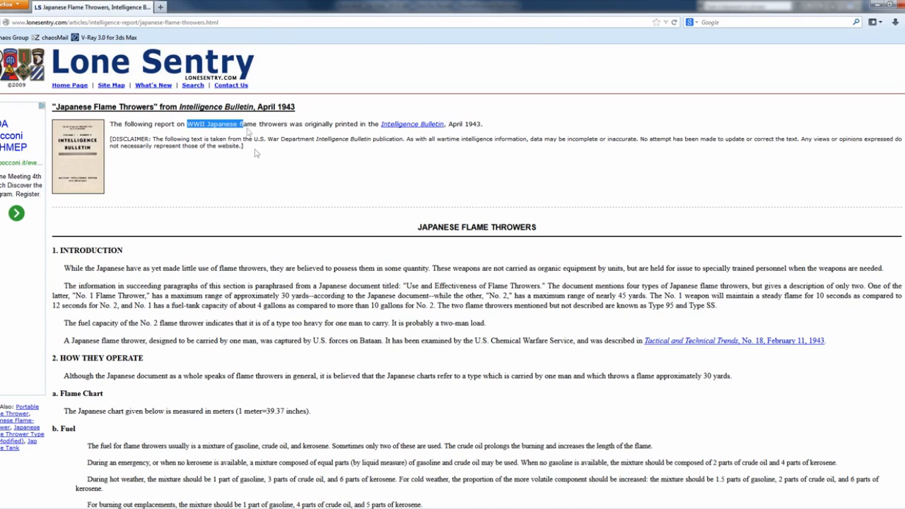
pyautogui.scroll(-5, 447, 205)
pyautogui.scroll(-1, 447, 183)
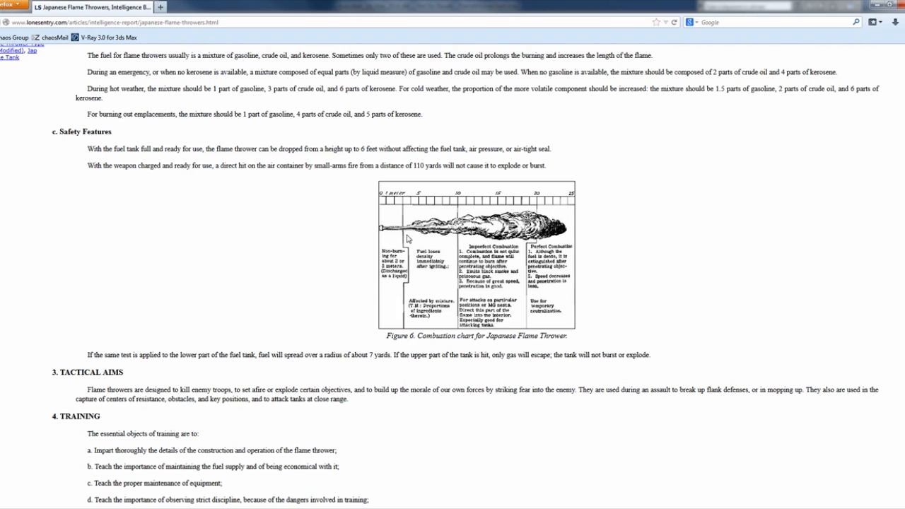
pyautogui.click(877, 5)
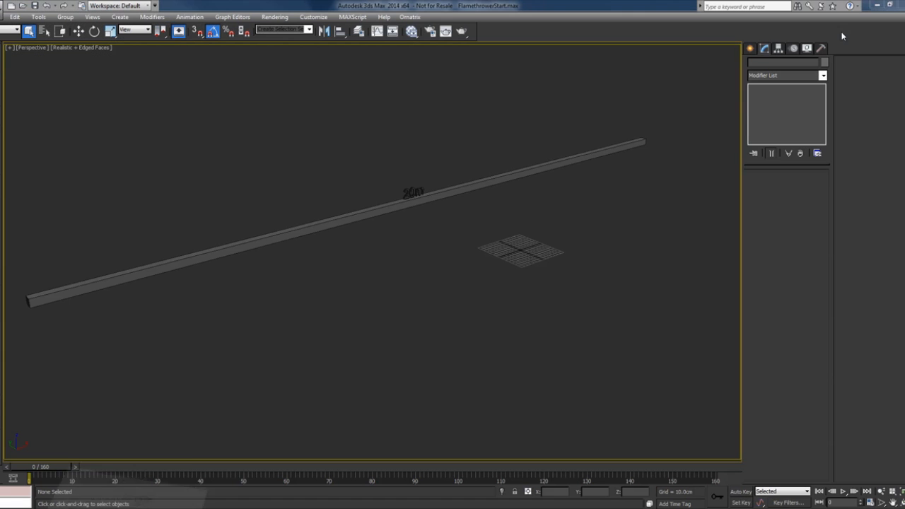
# Open Particle View and create a Standard Flow particle system.
pyautogui.moveTo(437, 259)
pyautogui.keyDown('alt'); pyautogui.mouseDown(button='middle')
pyautogui.moveTo(430, 262)
pyautogui.moveTo(434, 249)
pyautogui.mouseUp(button='middle'); pyautogui.keyUp('alt')
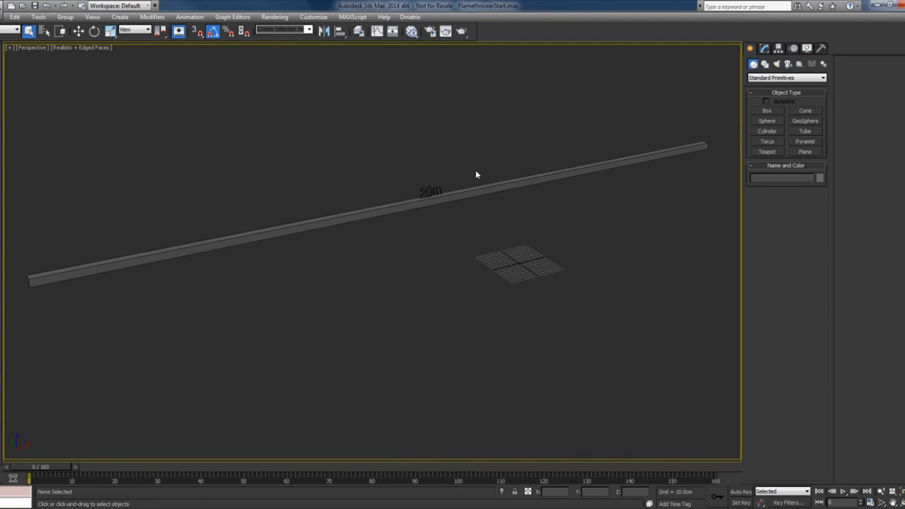
pyautogui.press('6')
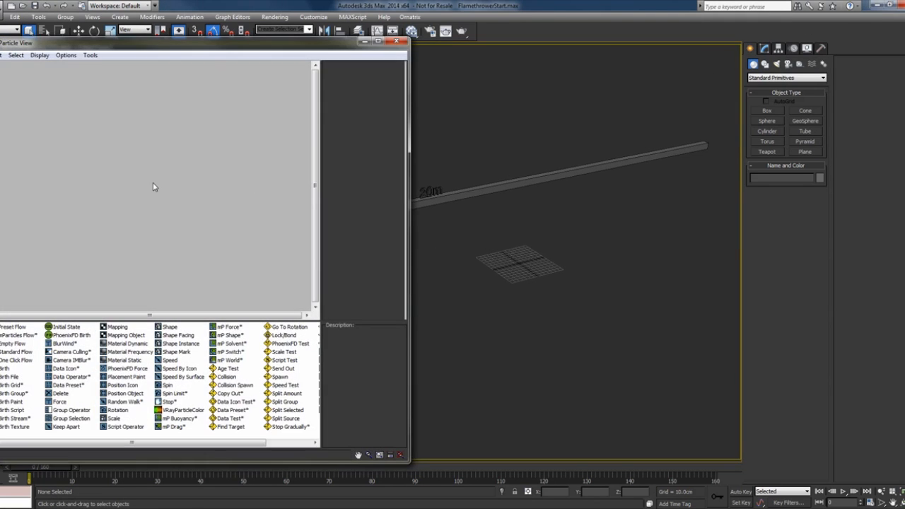
pyautogui.moveTo(25, 350); pyautogui.dragTo(84, 79)
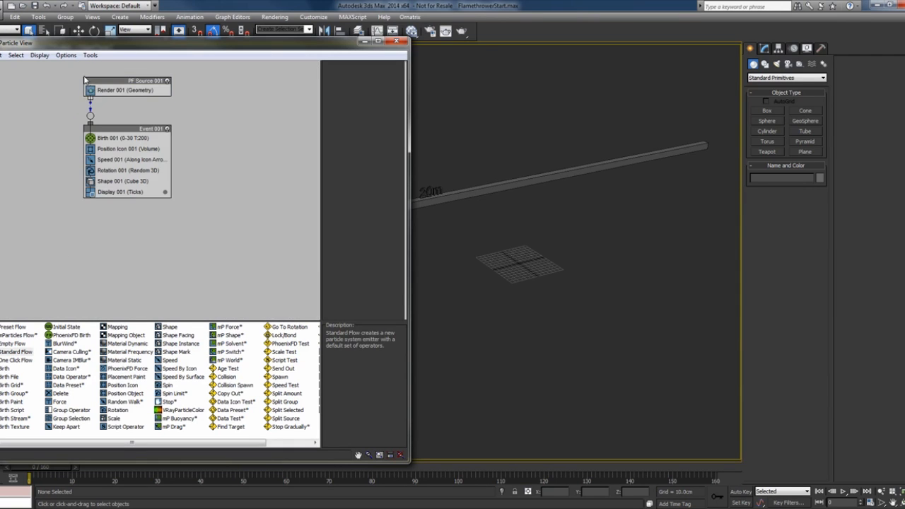
# Set the PF Source's viewport quantity multiplier to 100% and hide the operator description area in Particle View.
pyautogui.click(123, 82)
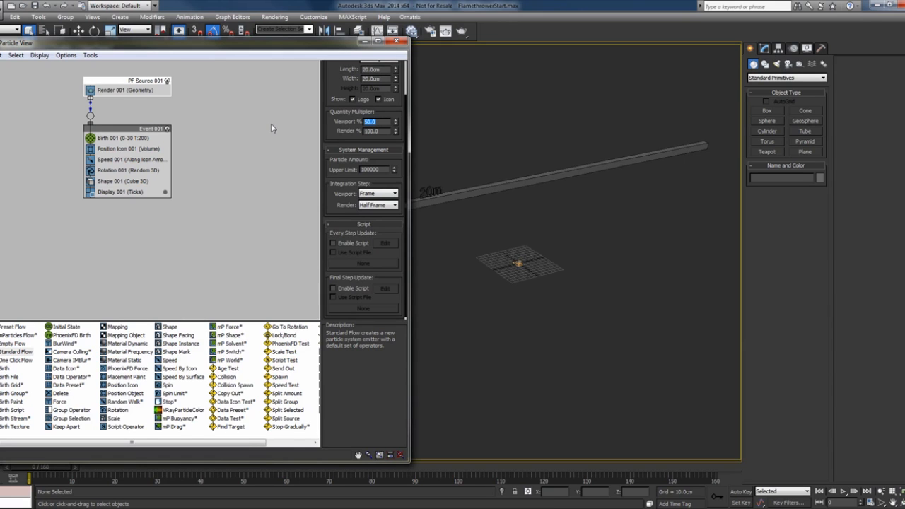
pyautogui.write('10')
pyautogui.click(346, 251)
pyautogui.click(40, 55)
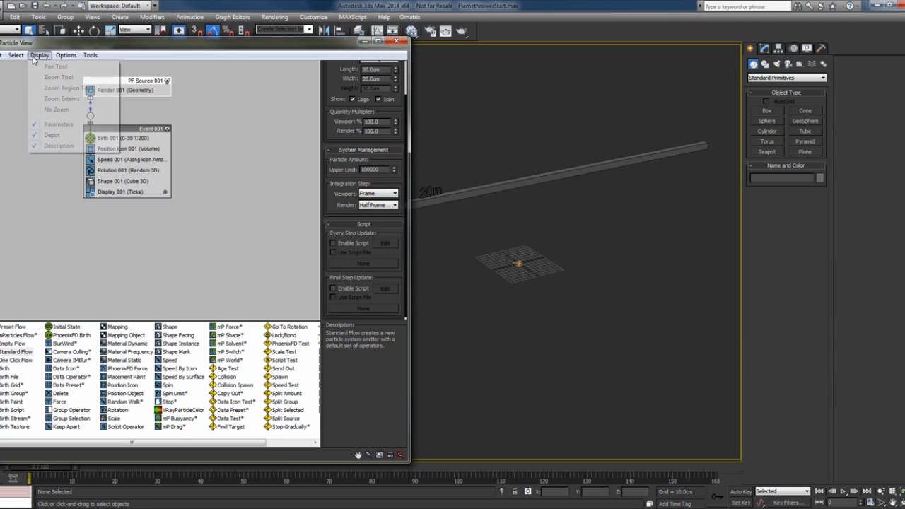
pyautogui.click(59, 145)
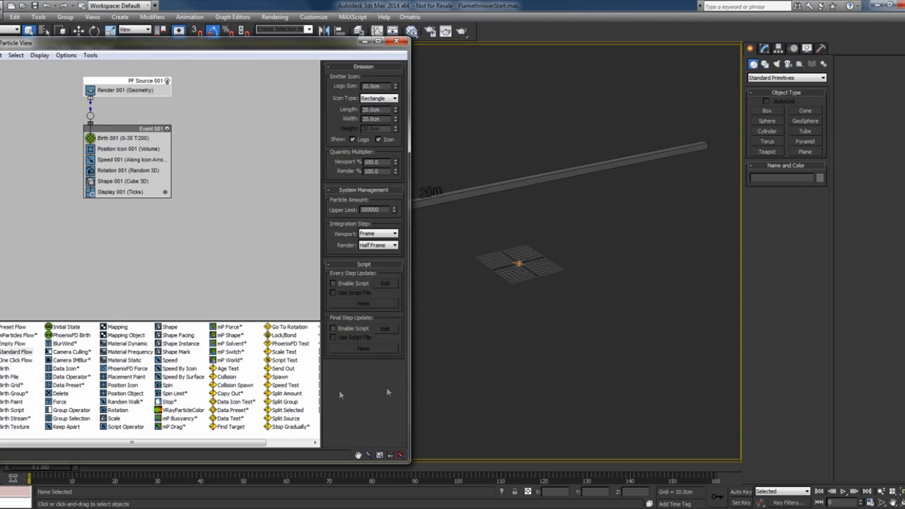
# Advance the animation to frame 29 and change the Display operator's particle color to yellow.
pyautogui.click(113, 138)
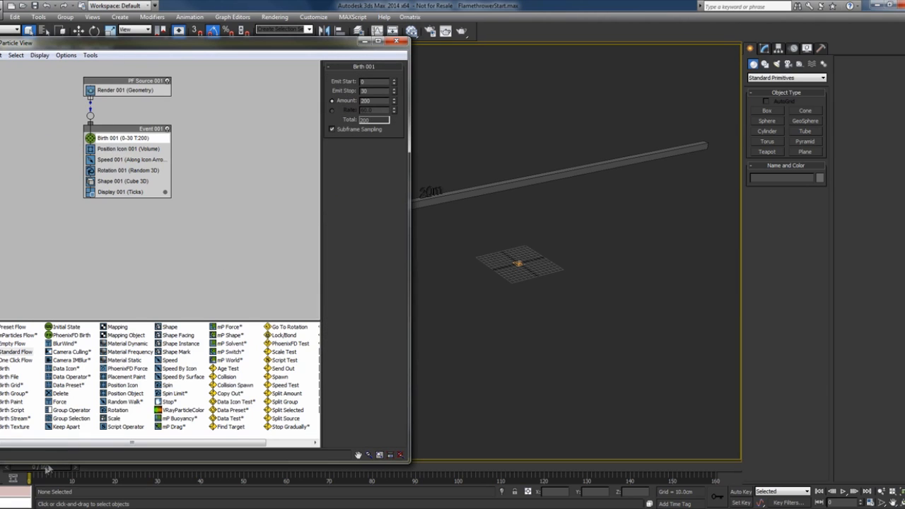
pyautogui.moveTo(47, 469); pyautogui.dragTo(156, 469)
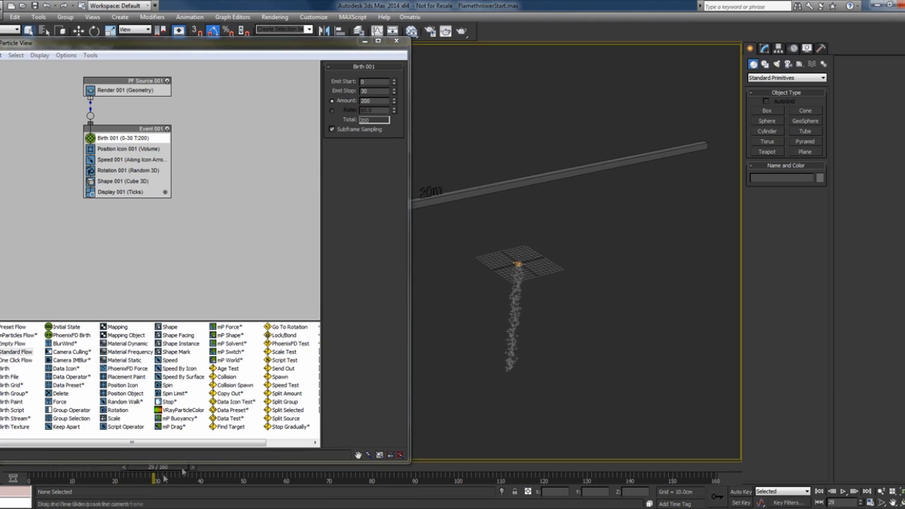
pyautogui.click(166, 192)
pyautogui.moveTo(238, 103); pyautogui.dragTo(195, 63)
pyautogui.moveTo(267, 79); pyautogui.dragTo(267, 61)
pyautogui.click(193, 64)
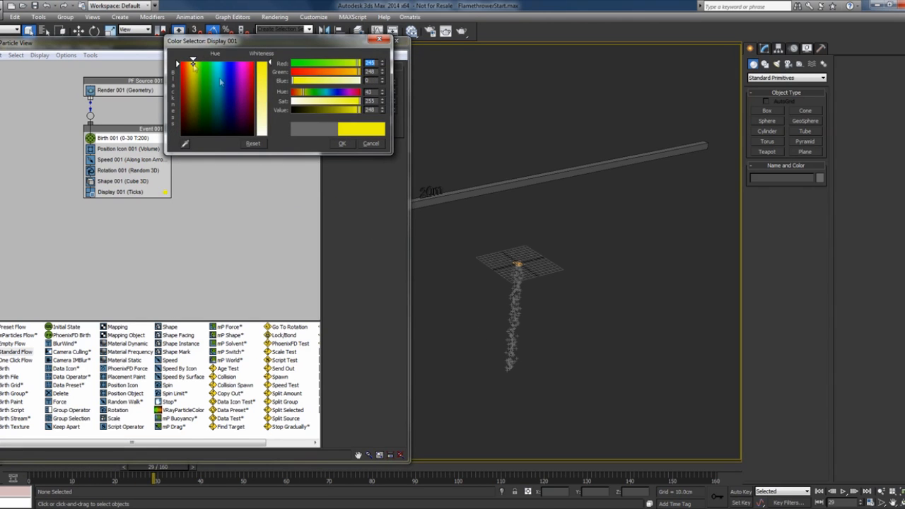
pyautogui.click(341, 144)
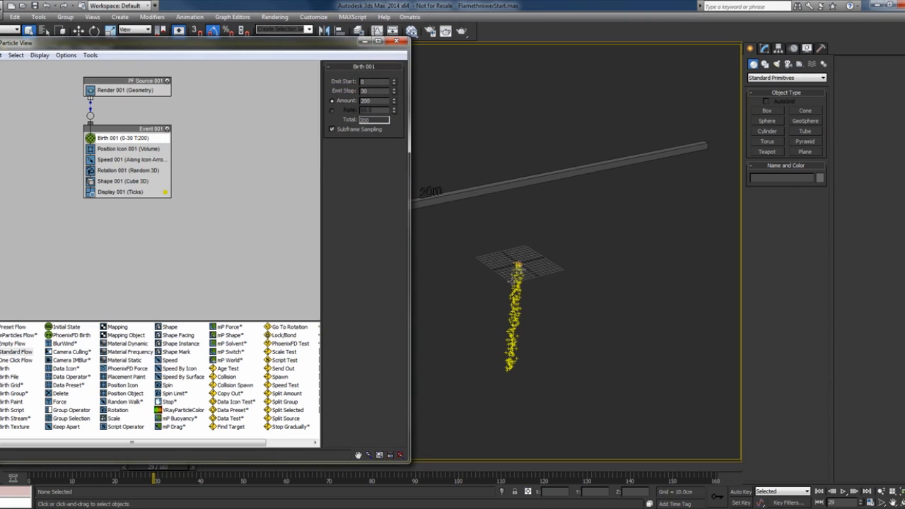
# Rotate the particle emitter so it shoots horizontally along the X axis, and set its X position to -800 cm.
pyautogui.press('e')
pyautogui.moveTo(503, 238); pyautogui.dragTo(493, 293)
pyautogui.press('w')
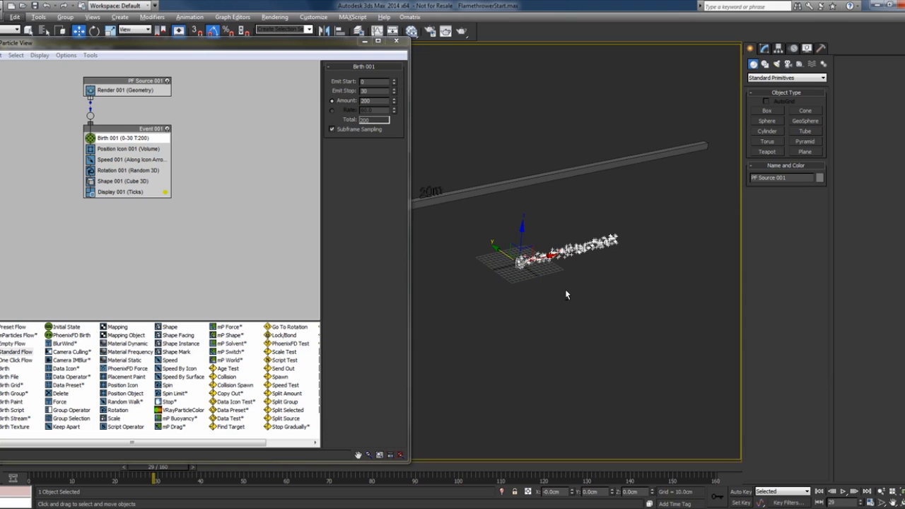
pyautogui.scroll(-5, 496, 339)
pyautogui.moveTo(469, 355); pyautogui.dragTo(566, 323, button='middle')
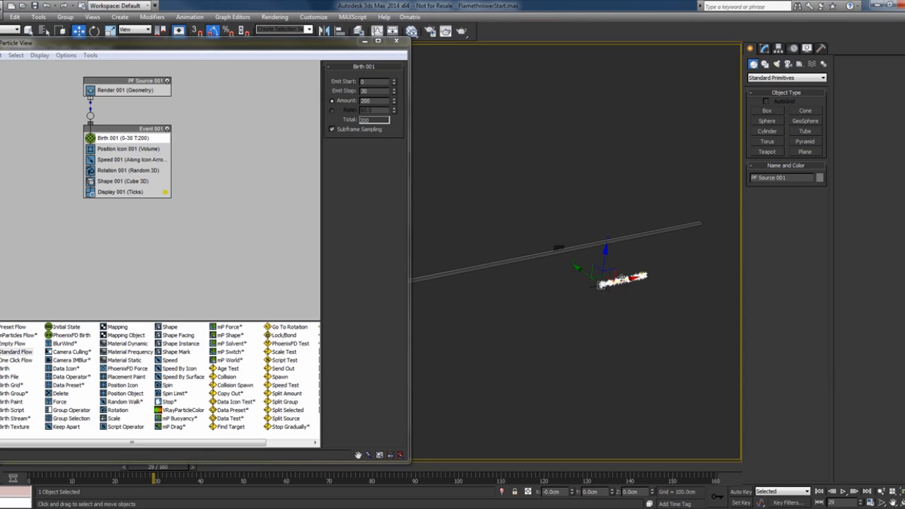
pyautogui.moveTo(603, 285); pyautogui.dragTo(484, 324)
pyautogui.doubleClick(547, 490)
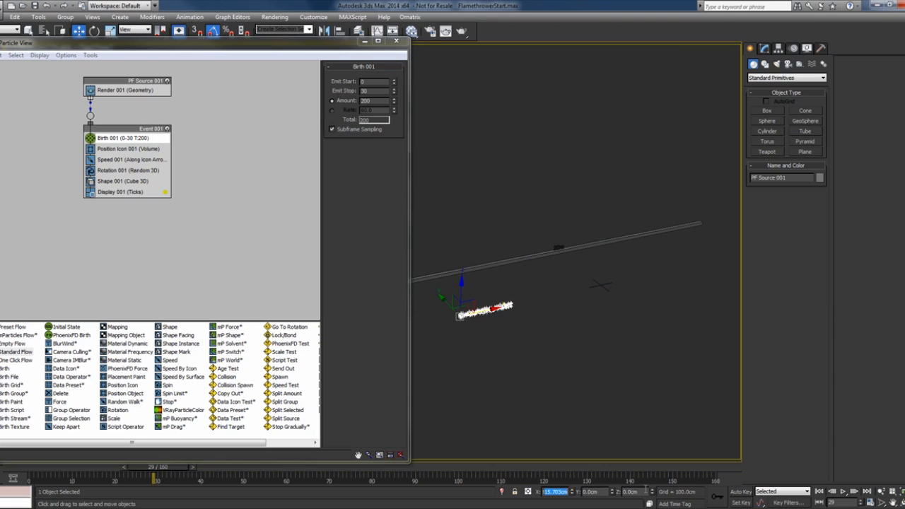
pyautogui.write('-800')
pyautogui.press('Return')
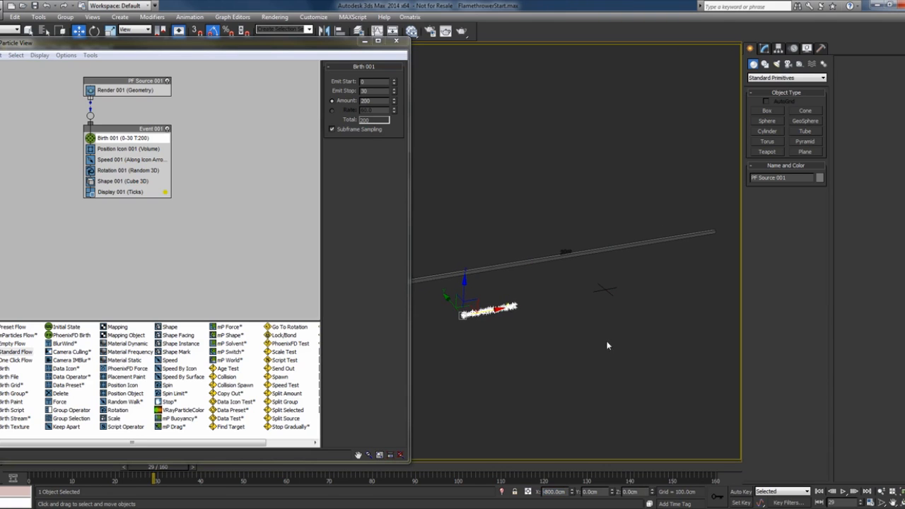
# Preview the particle travel up to frame 130, set the Birth operator's Emit Stop to 130, and check the stream at frame 85.
pyautogui.moveTo(53, 469); pyautogui.dragTo(317, 469)
pyautogui.press('w')
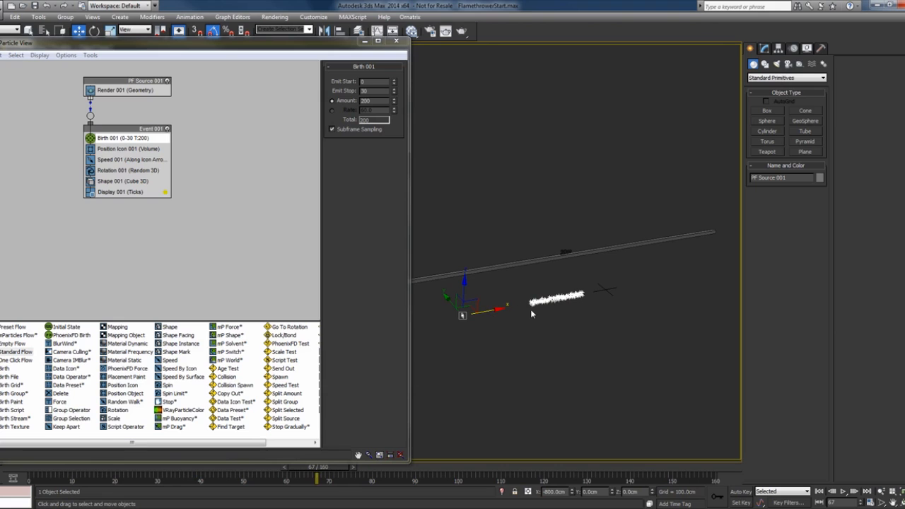
pyautogui.click(122, 139)
pyautogui.click(123, 140)
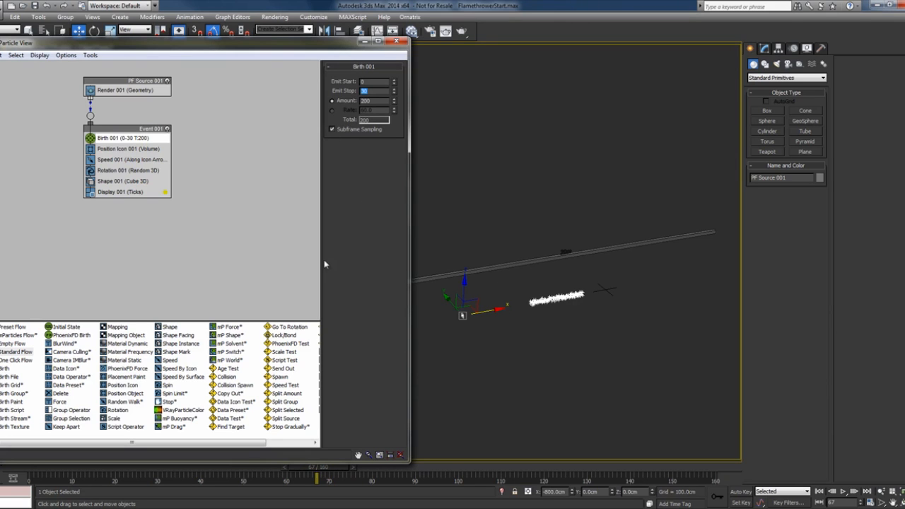
pyautogui.moveTo(320, 471); pyautogui.dragTo(587, 470)
pyautogui.press('w')
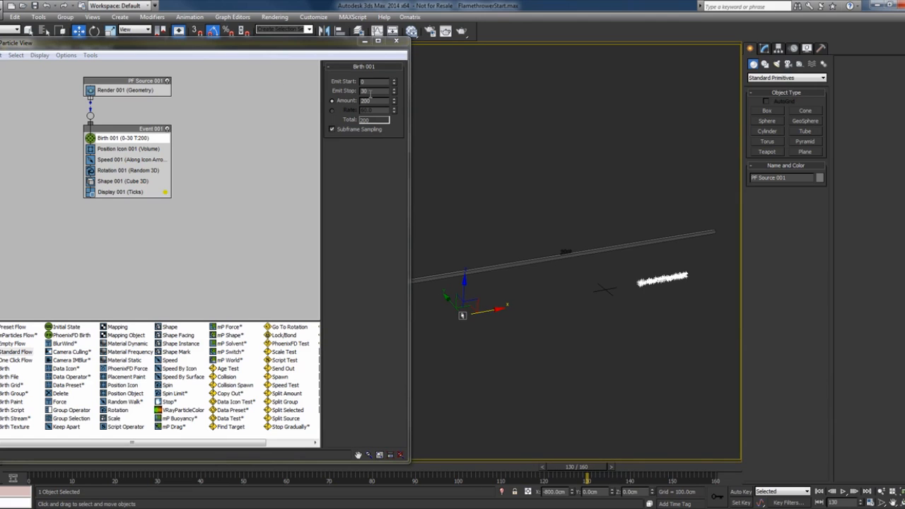
pyautogui.doubleClick(370, 91)
pyautogui.write('130')
pyautogui.press('Return')
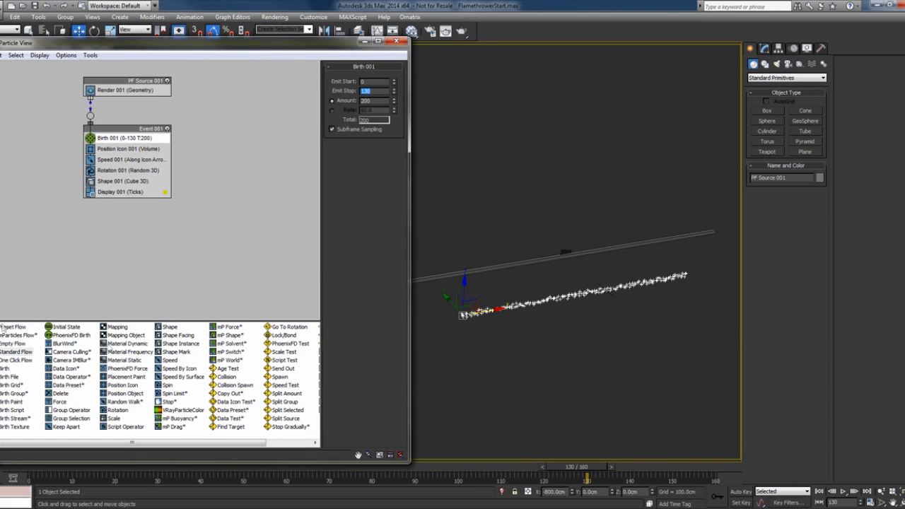
pyautogui.moveTo(32, 473); pyautogui.dragTo(391, 474)
pyautogui.press('w')
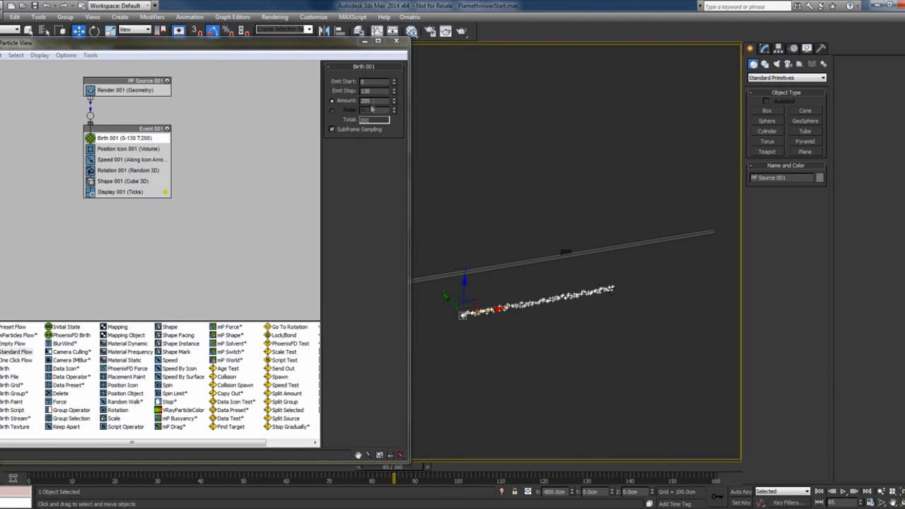
# Review the Position Icon and Speed operator settings, and play the particle animation from frame 0.
pyautogui.click(141, 149)
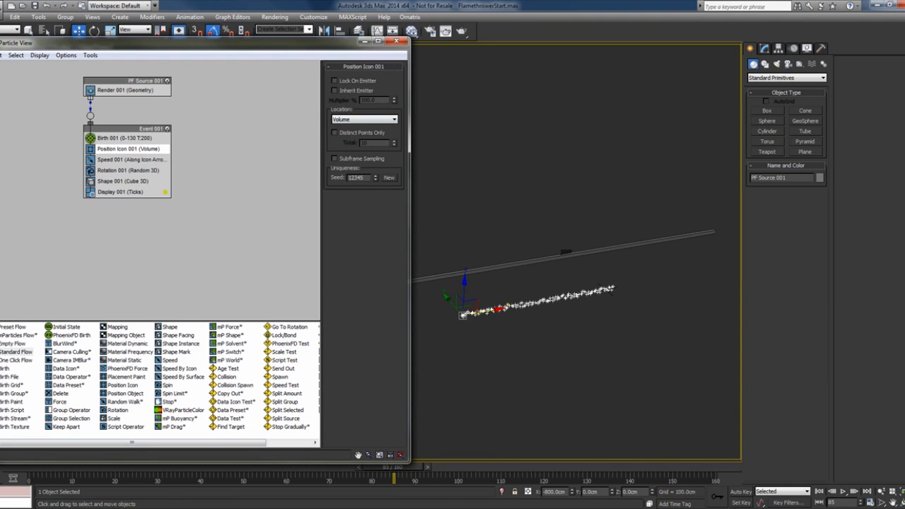
pyautogui.moveTo(64, 470); pyautogui.dragTo(373, 468)
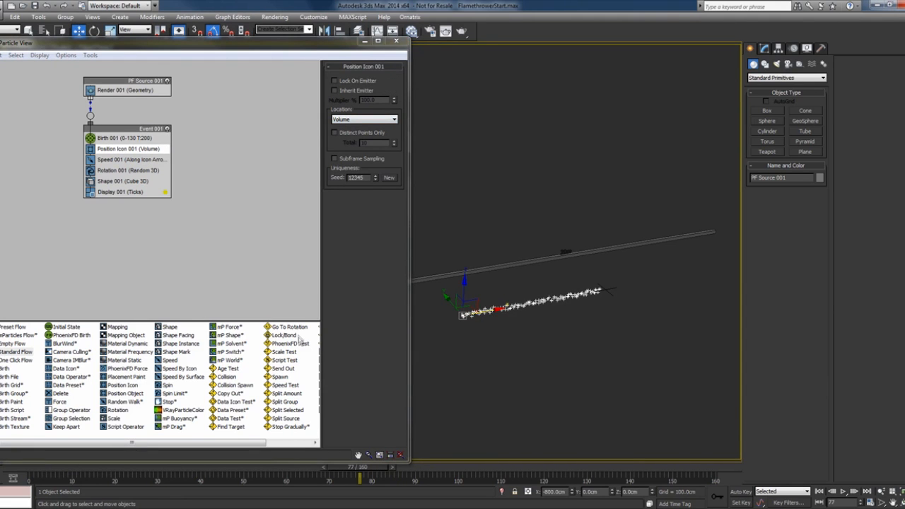
pyautogui.click(120, 161)
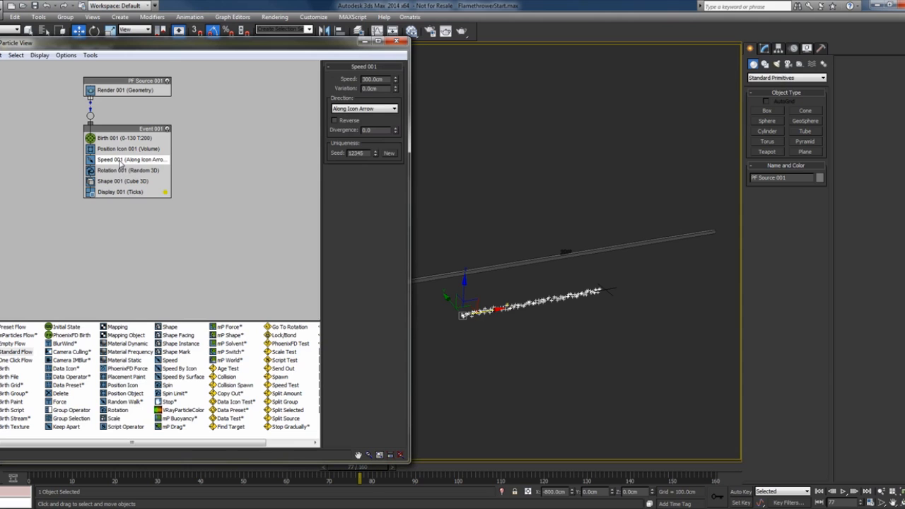
pyautogui.moveTo(68, 469); pyautogui.dragTo(35, 468)
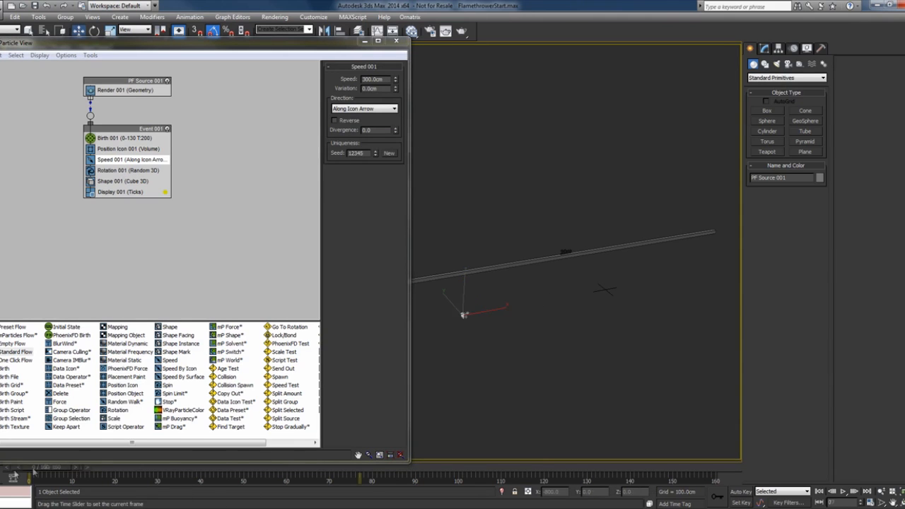
pyautogui.click(842, 493)
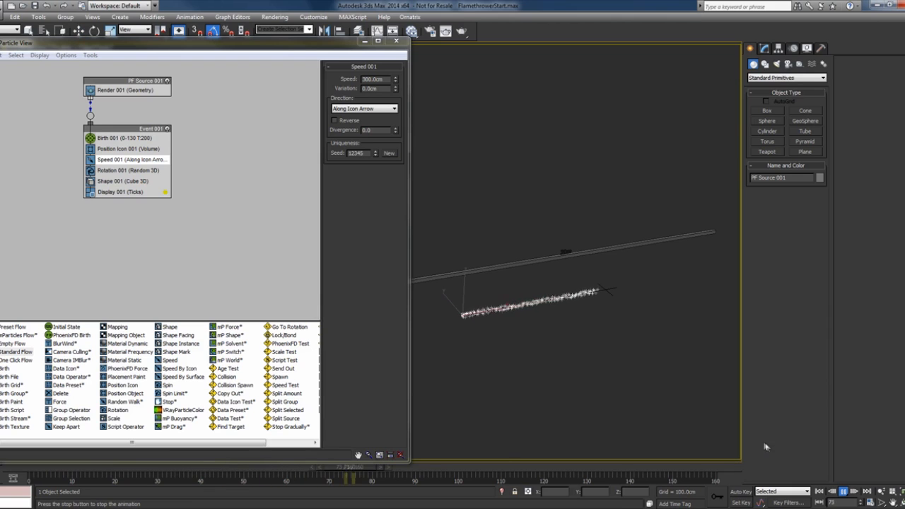
pyautogui.click(844, 492)
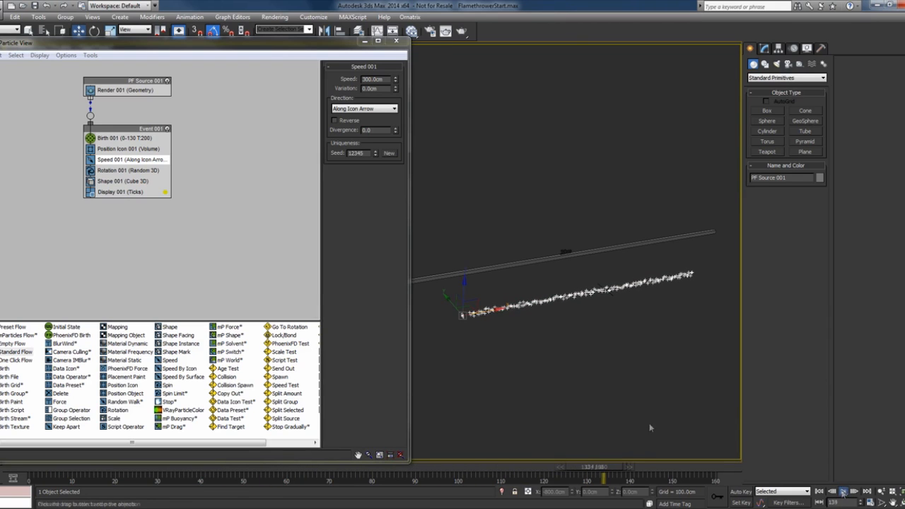
# Set the Speed operator's speed to 1500 cm and its variation to 15 cm.
pyautogui.doubleClick(373, 78)
pyautogui.write('1500')
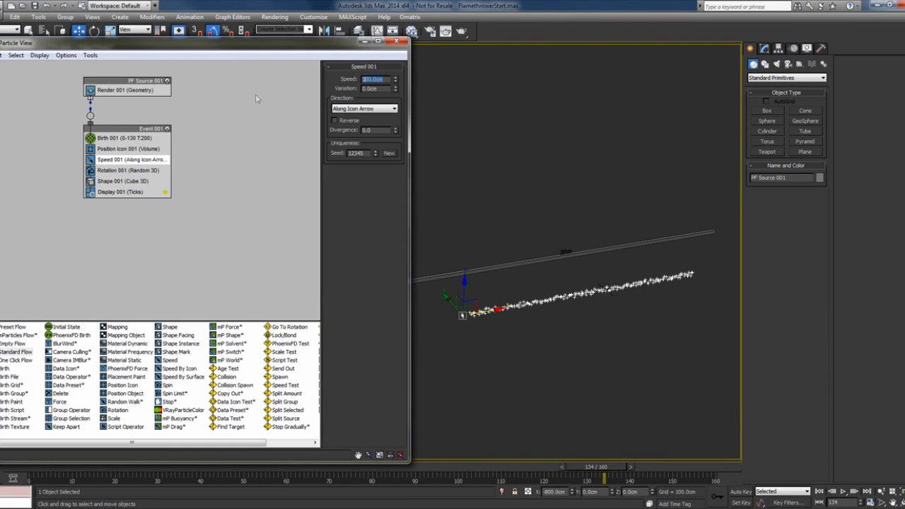
pyautogui.press('Return')
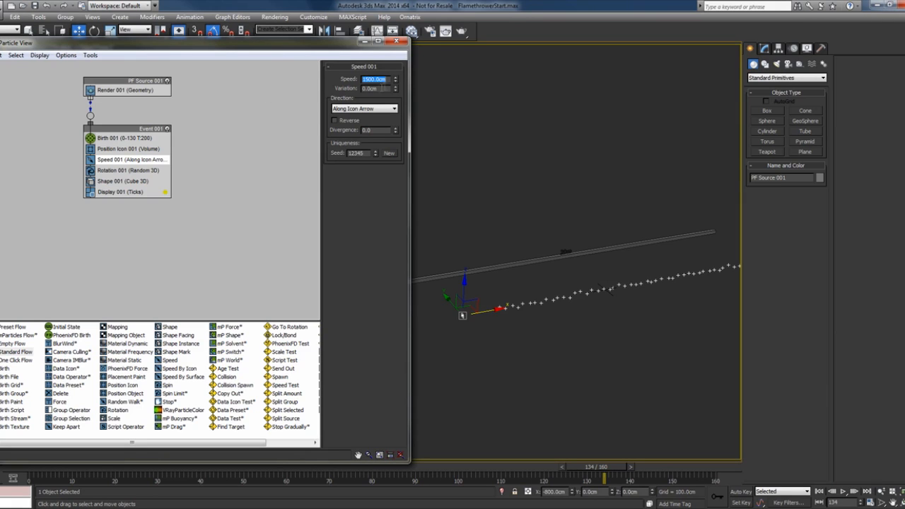
pyautogui.click(396, 86)
pyautogui.moveTo(396, 36); pyautogui.dragTo(435, 480)
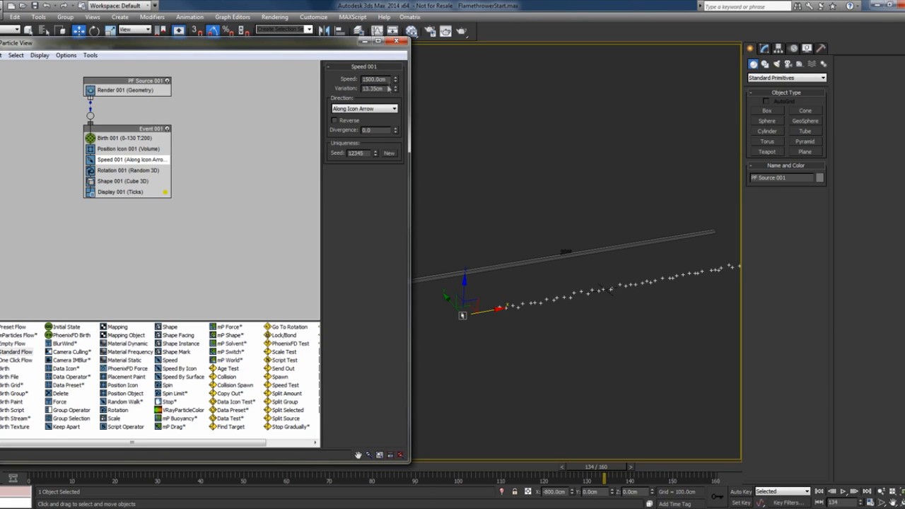
pyautogui.doubleClick(388, 90)
pyautogui.write('15')
pyautogui.press('Return')
# Set the Speed operator's divergence to 1.0.
pyautogui.moveTo(397, 131)
pyautogui.mouseDown()
pyautogui.moveTo(397, 120)
pyautogui.moveTo(397, 128)
pyautogui.mouseUp()
pyautogui.moveTo(397, 129); pyautogui.dragTo(396, 131)
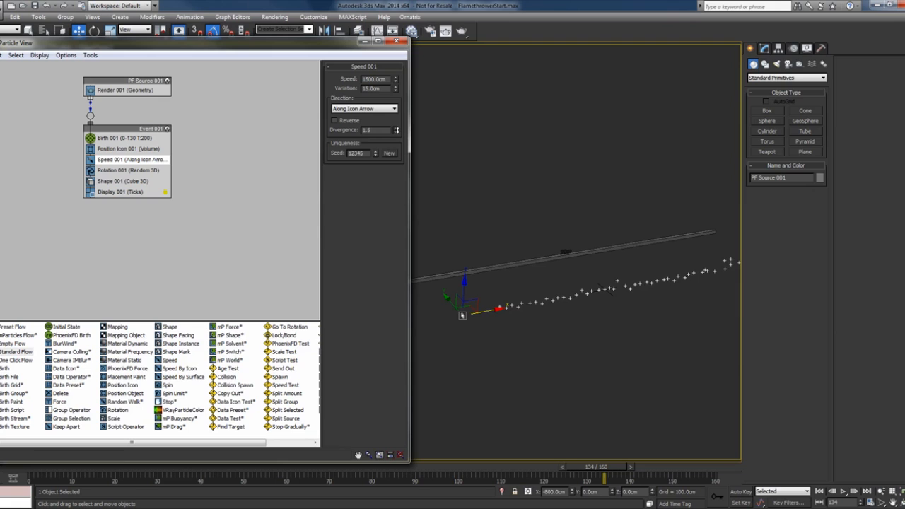
pyautogui.click(395, 131)
pyautogui.moveTo(634, 227); pyautogui.dragTo(609, 220, button='middle')
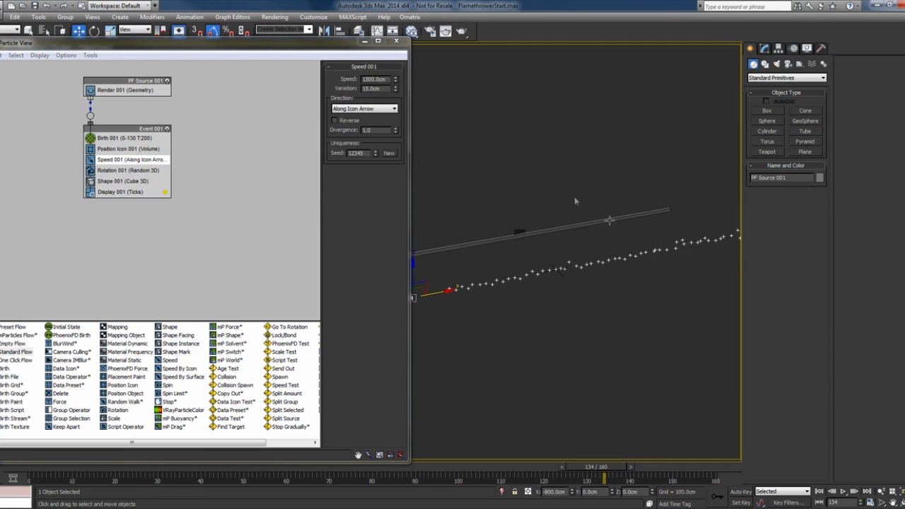
# Play back the faster particle stream to check its travel, stopping at frame 52.
pyautogui.moveTo(42, 468); pyautogui.dragTo(108, 472)
pyautogui.press('w')
pyautogui.click(842, 491)
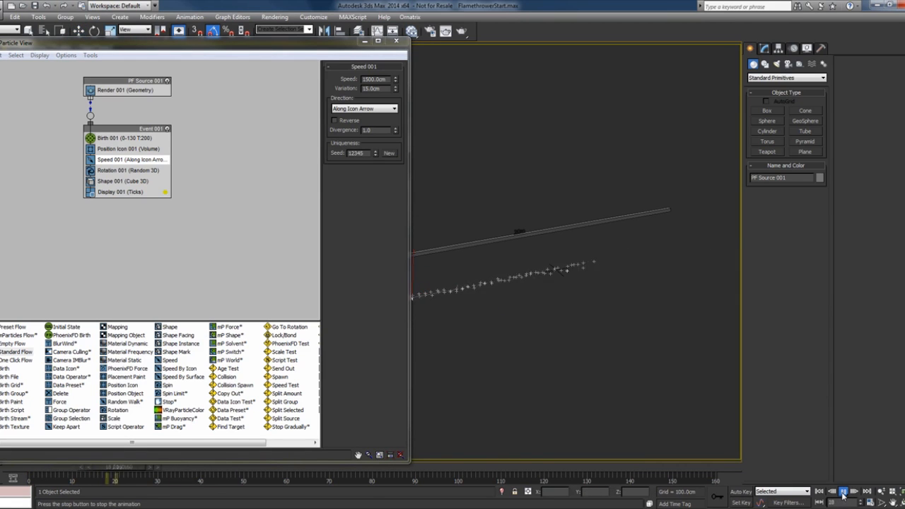
pyautogui.click(842, 495)
pyautogui.moveTo(574, 344); pyautogui.dragTo(604, 338, button='middle')
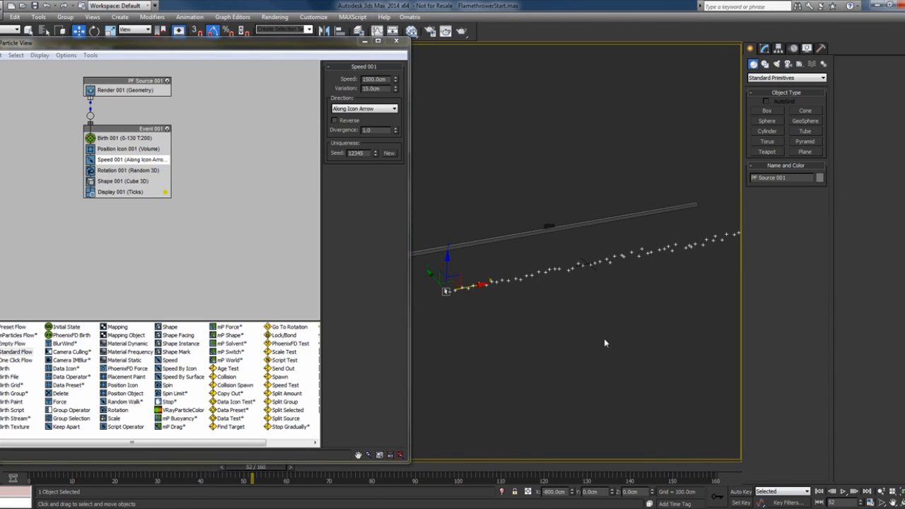
# Delete the Rotation operator from Event 001 and set the Shape operator's 3D shape to Sphere 20-sides.
pyautogui.click(106, 177)
pyautogui.click(114, 170)
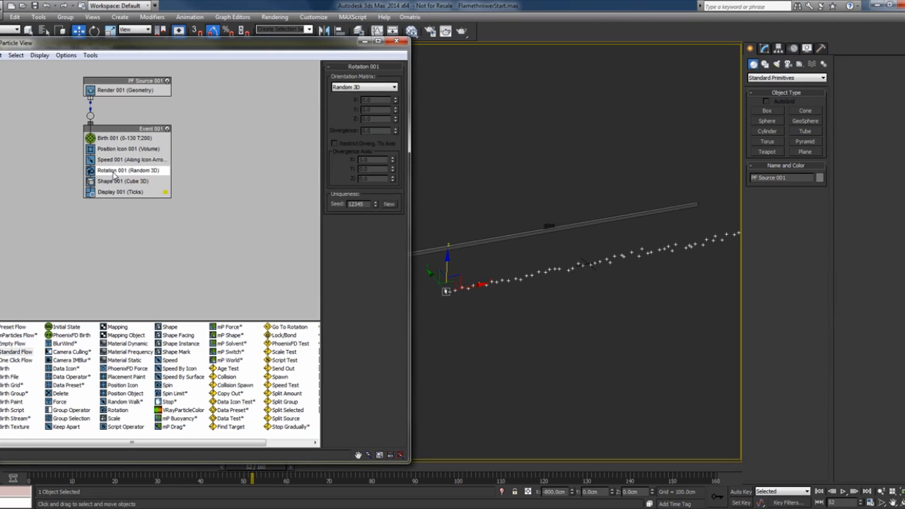
pyautogui.press('Delete')
pyautogui.click(116, 171)
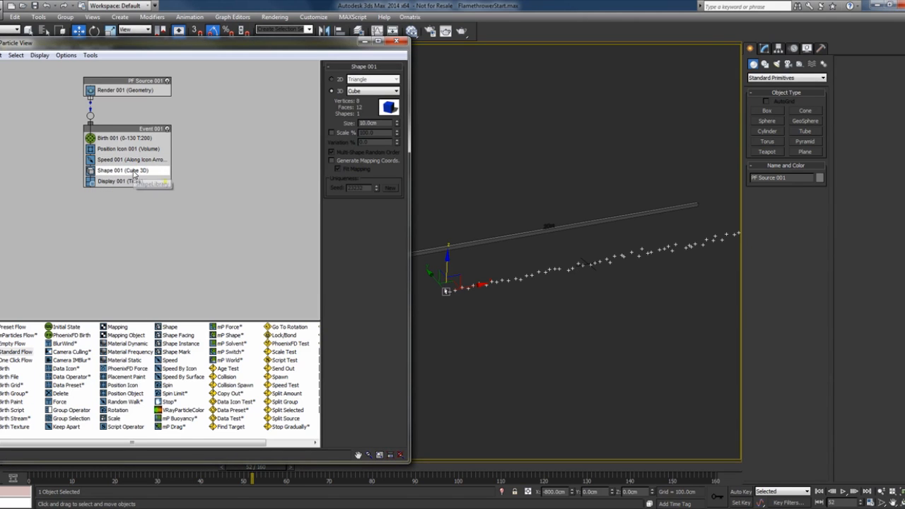
pyautogui.click(386, 91)
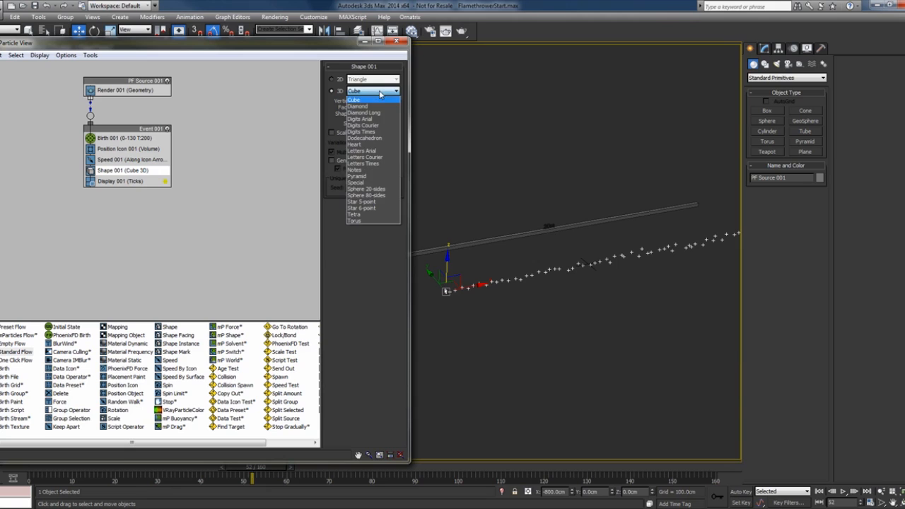
pyautogui.click(368, 189)
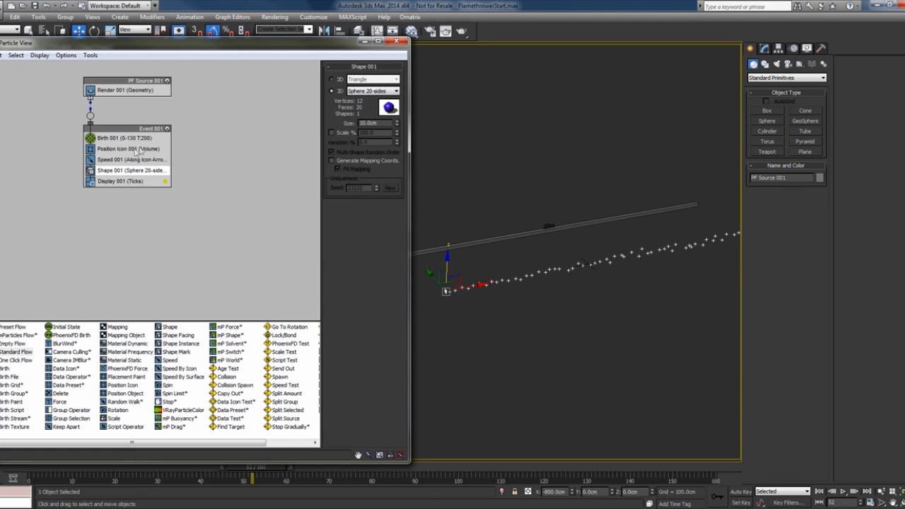
# Change the Display operator's type to Geometry and inspect the particles near the emitter.
pyautogui.click(128, 181)
pyautogui.click(367, 81)
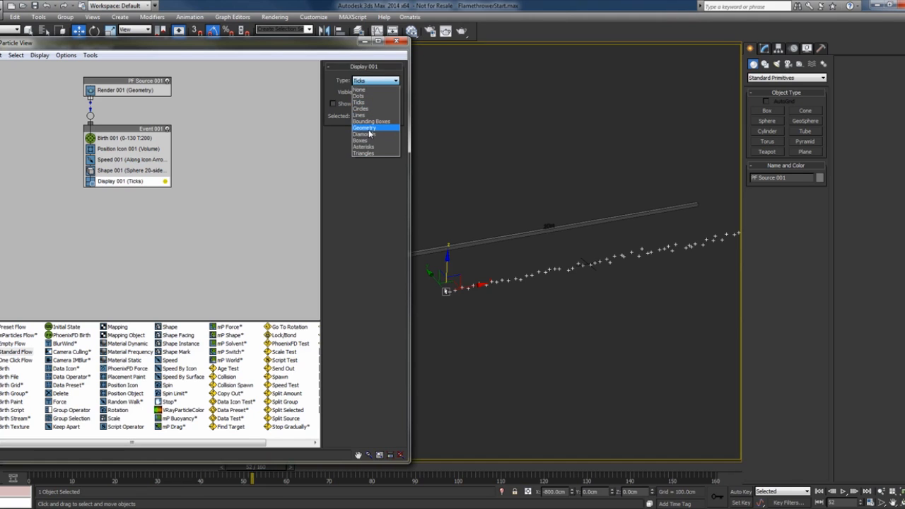
pyautogui.click(365, 128)
pyautogui.scroll(3, 492, 241)
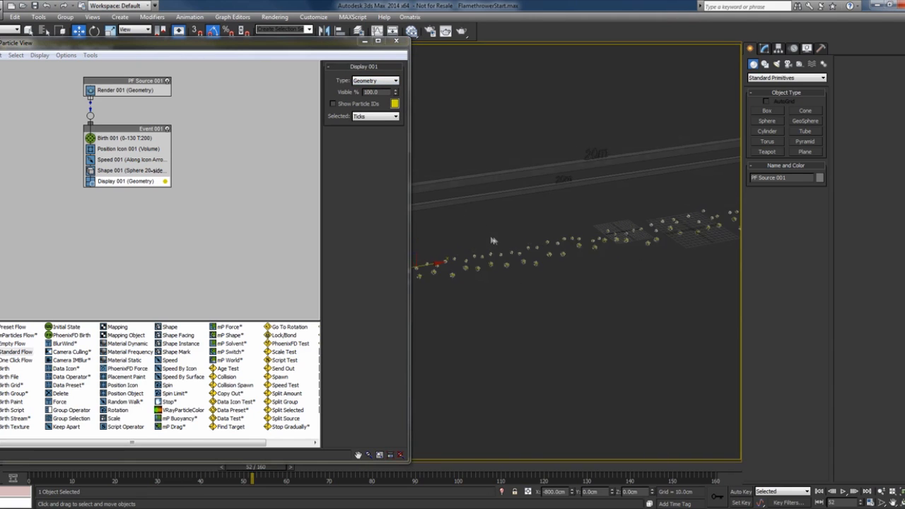
pyautogui.moveTo(493, 241); pyautogui.dragTo(572, 217, button='middle')
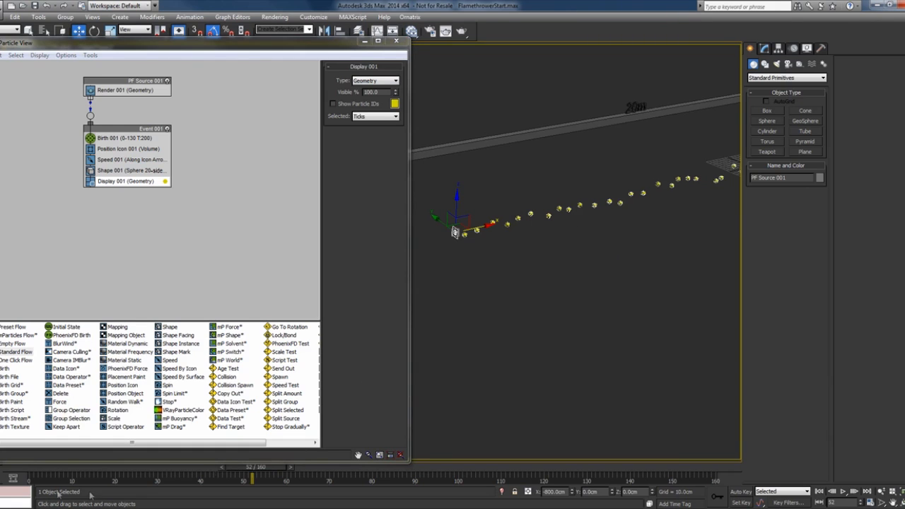
# Go to frame 34 and examine how the sphere particles are spaced along the stream.
pyautogui.moveTo(54, 474); pyautogui.dragTo(195, 472)
pyautogui.press('w')
pyautogui.scroll(-2, 514, 261)
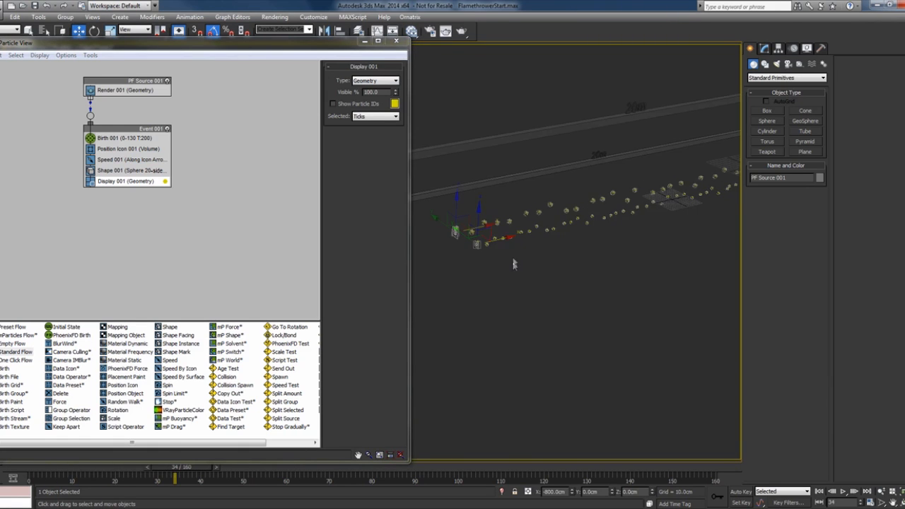
pyautogui.moveTo(583, 252); pyautogui.dragTo(566, 263, button='middle')
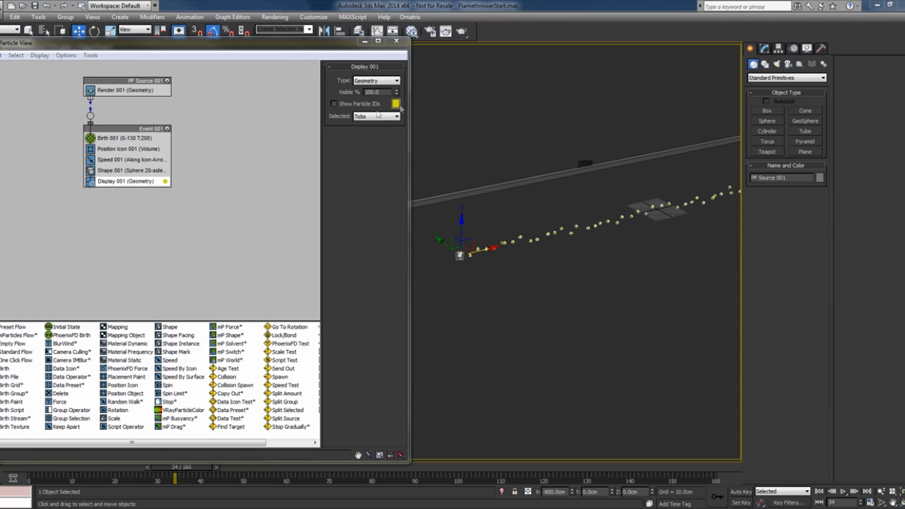
# Switch the viewport to Isometric User View and scrub through the stream's full travel, returning to frame 42.
pyautogui.rightClick(531, 215)
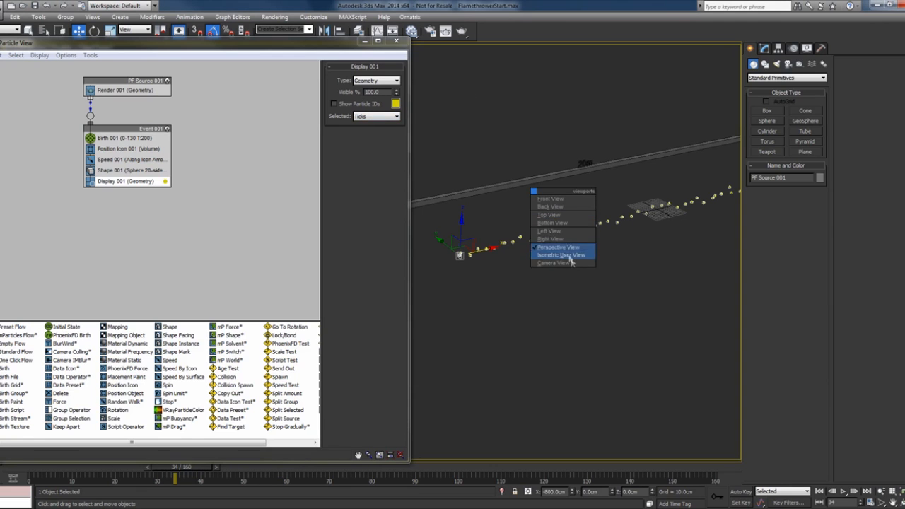
pyautogui.click(568, 253)
pyautogui.keyDown('alt'); pyautogui.moveTo(567, 252); pyautogui.dragTo(556, 290, button='middle'); pyautogui.keyUp('alt')
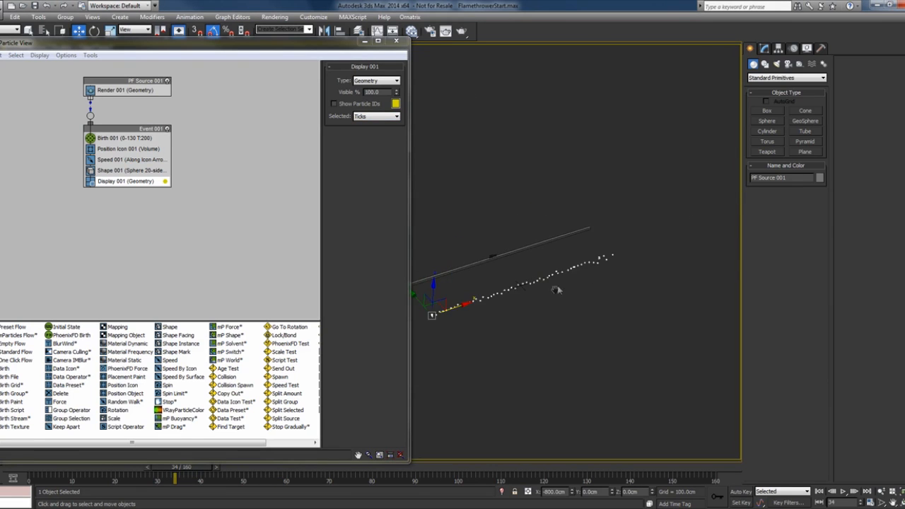
pyautogui.moveTo(174, 475); pyautogui.dragTo(593, 472)
pyautogui.press('w')
pyautogui.keyDown('alt'); pyautogui.moveTo(587, 339); pyautogui.dragTo(598, 441, button='middle'); pyautogui.keyUp('alt')
pyautogui.moveTo(613, 472); pyautogui.dragTo(210, 472)
pyautogui.scroll(5, 488, 348)
pyautogui.moveTo(487, 347); pyautogui.dragTo(632, 302, button='middle')
# Add a Delete operator to Event 001 and set it to remove particles By Particle Age.
pyautogui.rightClick(124, 182)
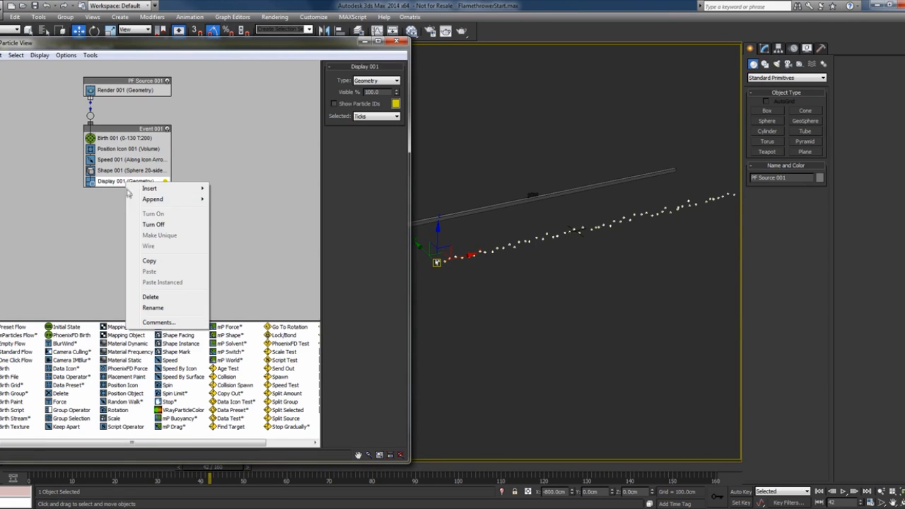
pyautogui.moveTo(157, 199)
pyautogui.moveTo(238, 201)
pyautogui.click(342, 145)
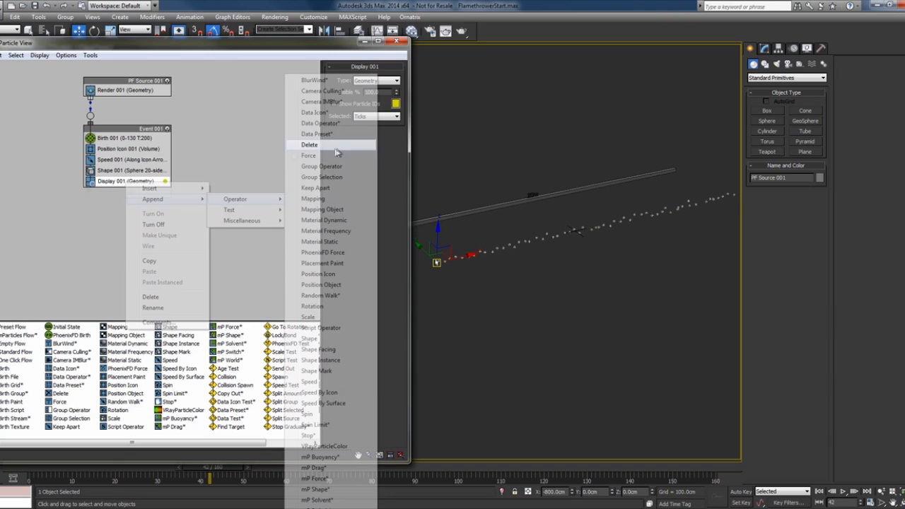
pyautogui.click(115, 171)
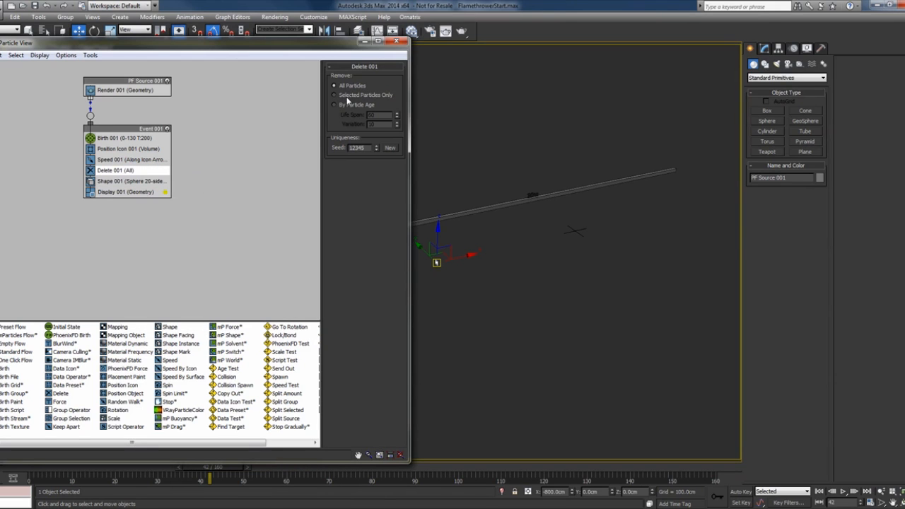
pyautogui.moveTo(207, 468); pyautogui.dragTo(178, 461)
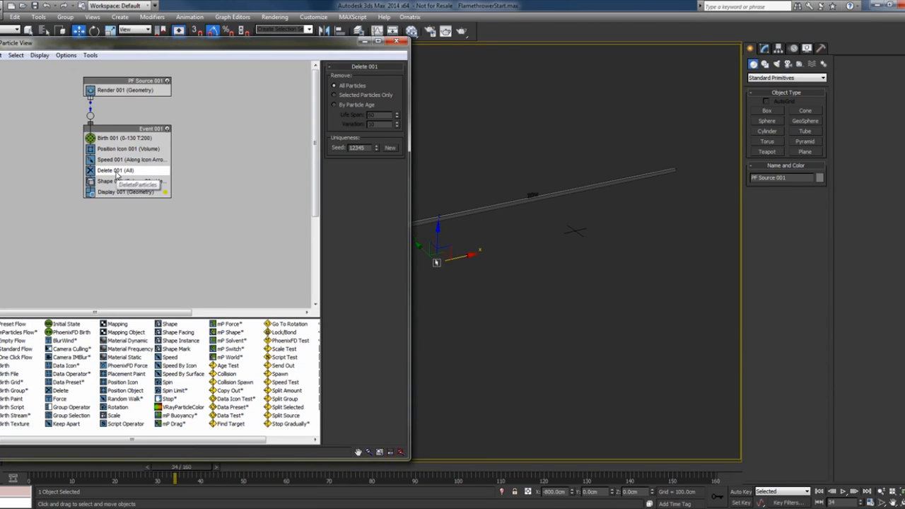
pyautogui.click(334, 105)
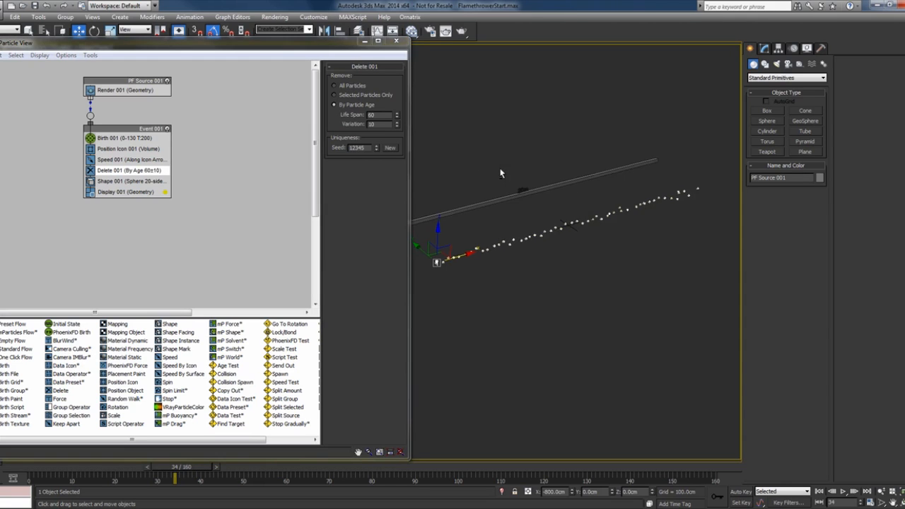
# Advance to frame 39 and set the Delete operator's Life Span to 15 and Variation to 0.
pyautogui.keyDown('alt'); pyautogui.moveTo(502, 173); pyautogui.dragTo(505, 165, button='middle'); pyautogui.keyUp('alt')
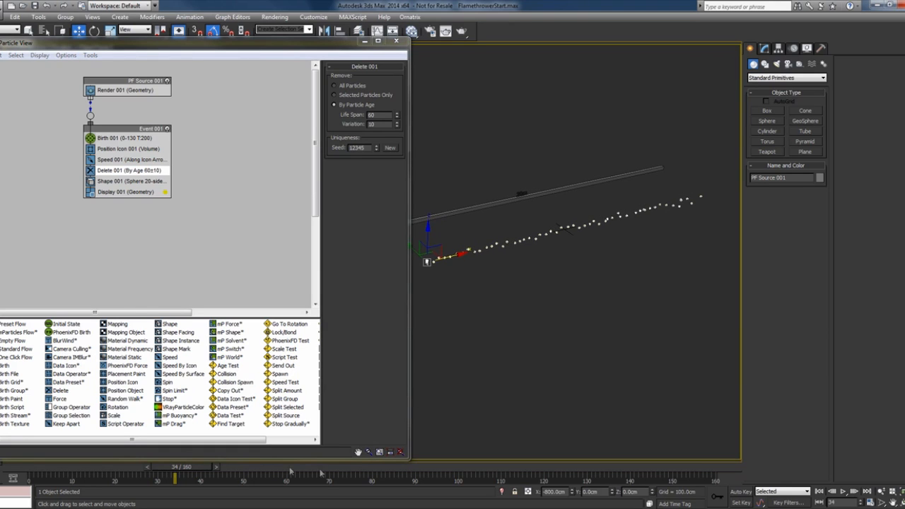
pyautogui.moveTo(187, 472)
pyautogui.mouseDown()
pyautogui.moveTo(196, 474)
pyautogui.moveTo(163, 480)
pyautogui.moveTo(197, 480)
pyautogui.mouseUp()
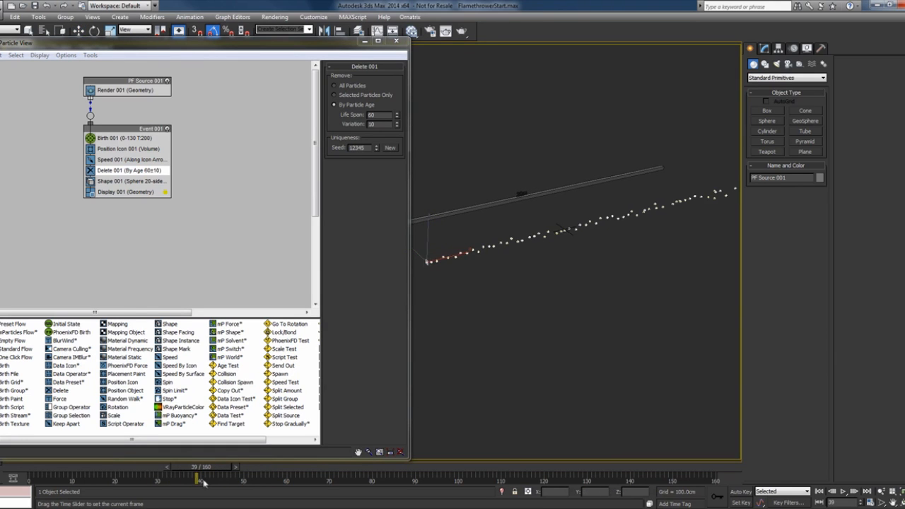
pyautogui.press('w')
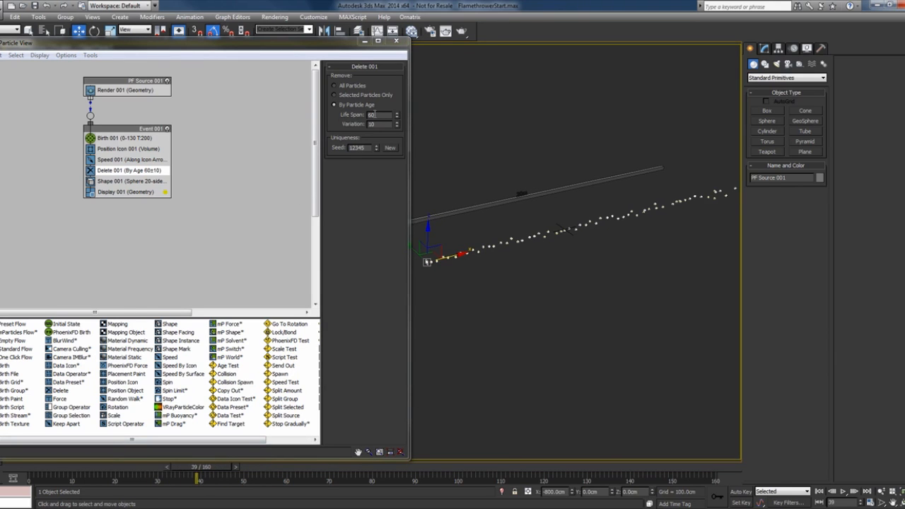
pyautogui.doubleClick(375, 114)
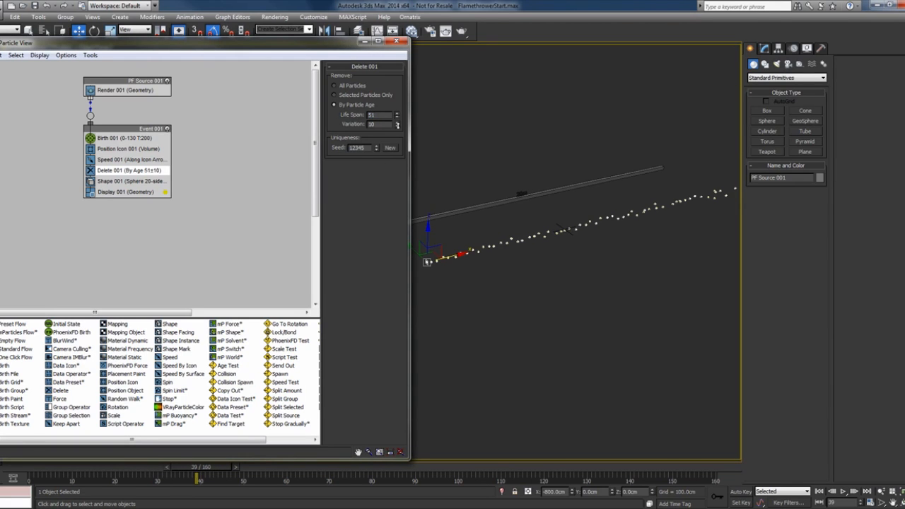
pyautogui.moveTo(397, 150); pyautogui.dragTo(393, 126)
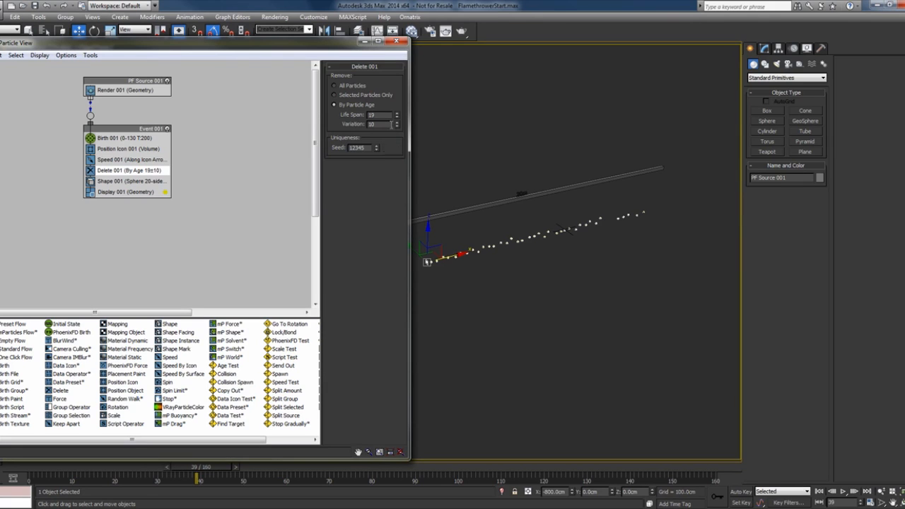
pyautogui.doubleClick(371, 124)
pyautogui.write('0')
pyautogui.press('Return')
pyautogui.moveTo(398, 119); pyautogui.dragTo(397, 111)
pyautogui.keyDown('alt'); pyautogui.moveTo(610, 164); pyautogui.dragTo(596, 162, button='middle'); pyautogui.keyUp('alt')
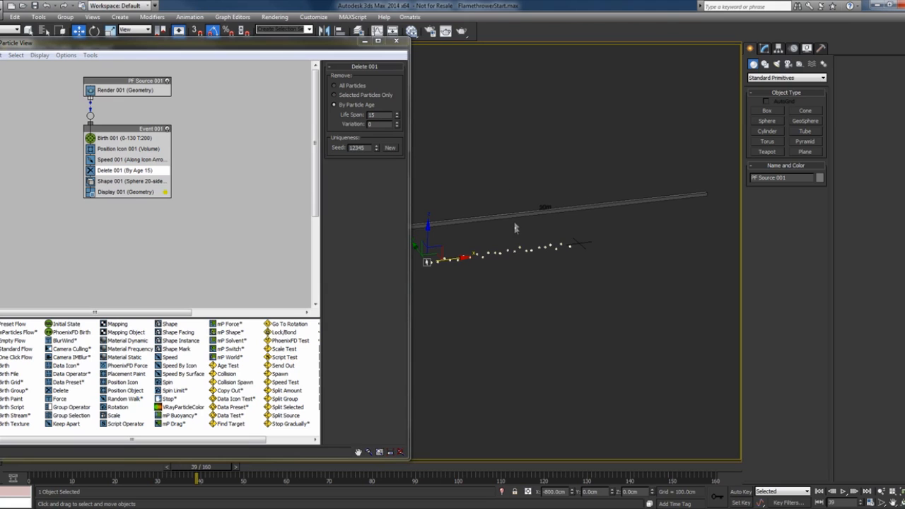
# Advance to frame 42 and set the Delete operator's Variation to 2, keeping the Life Span at 15.
pyautogui.doubleClick(378, 115)
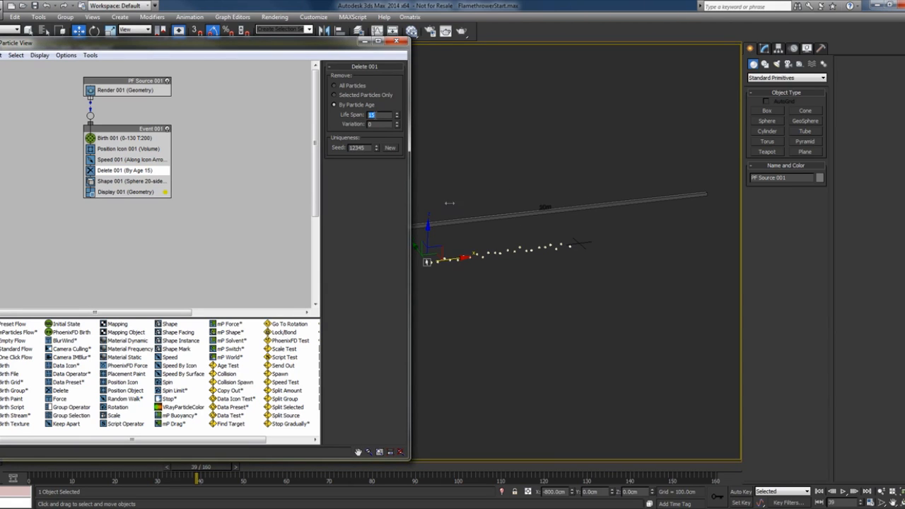
pyautogui.moveTo(71, 473); pyautogui.dragTo(214, 472)
pyautogui.press('w')
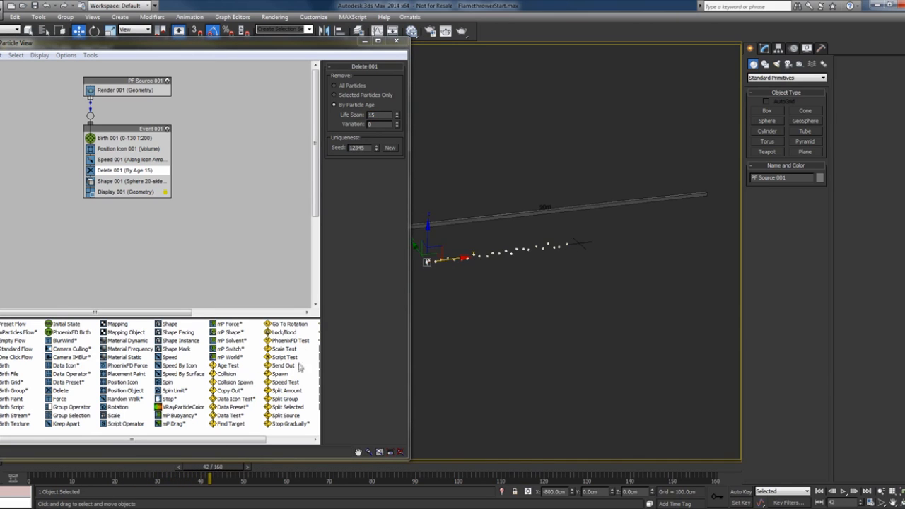
pyautogui.moveTo(375, 123); pyautogui.dragTo(296, 131)
pyautogui.write('2')
pyautogui.press('Tab')
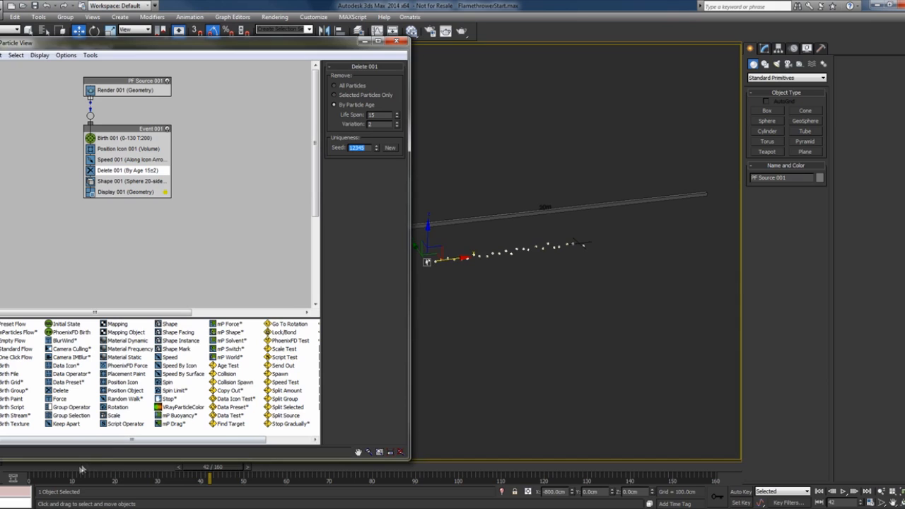
# Scrub the animation to frame 26 and examine where the stream's particles die off.
pyautogui.moveTo(82, 469); pyautogui.dragTo(142, 470)
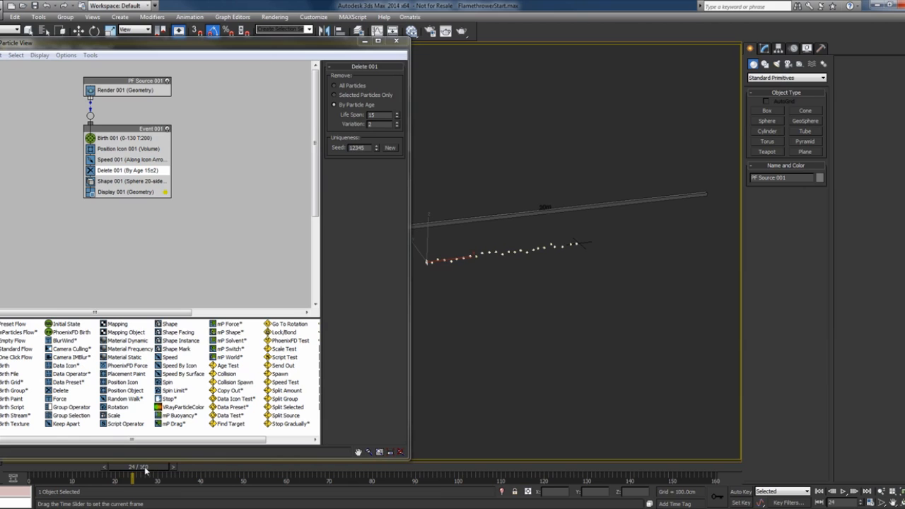
pyautogui.moveTo(146, 470); pyautogui.dragTo(149, 471)
pyautogui.press('w')
pyautogui.moveTo(534, 269)
pyautogui.keyDown('alt'); pyautogui.mouseDown(button='middle')
pyautogui.moveTo(545, 274)
pyautogui.moveTo(536, 269)
pyautogui.mouseUp(button='middle'); pyautogui.keyUp('alt')
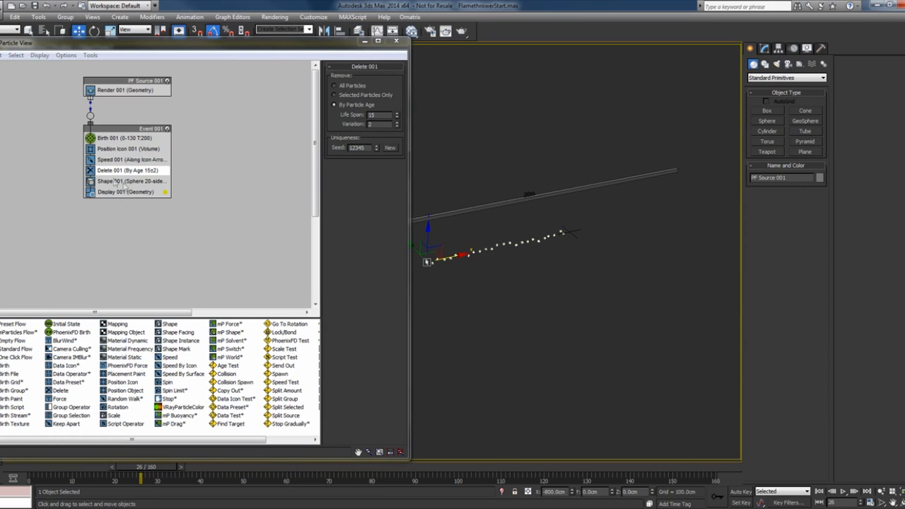
# Add a Scale operator to Event 001 between the Shape and Display operators and show its settings.
pyautogui.click(117, 181)
pyautogui.click(162, 194)
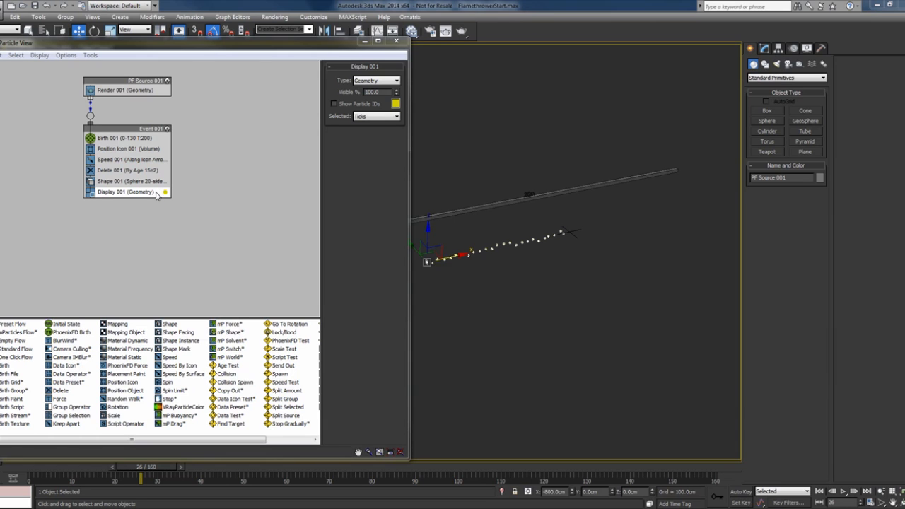
pyautogui.rightClick(157, 196)
pyautogui.moveTo(185, 210)
pyautogui.moveTo(274, 209)
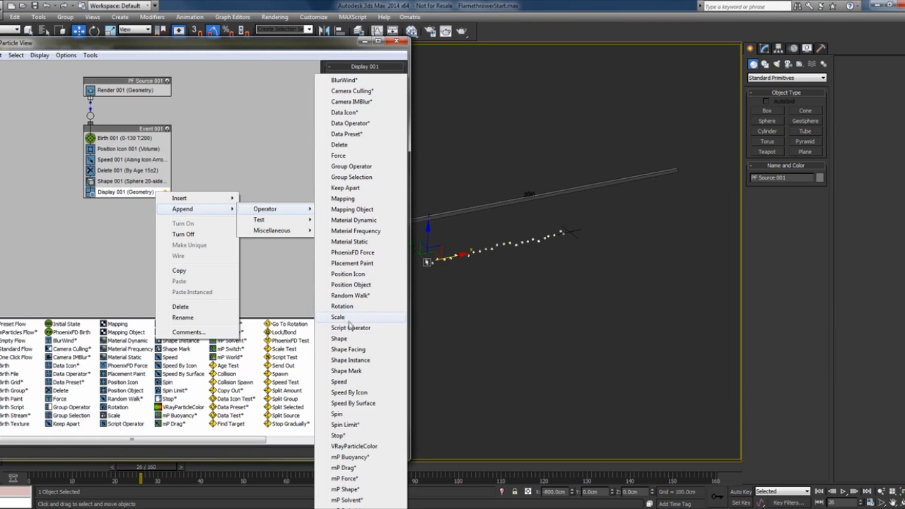
pyautogui.click(348, 317)
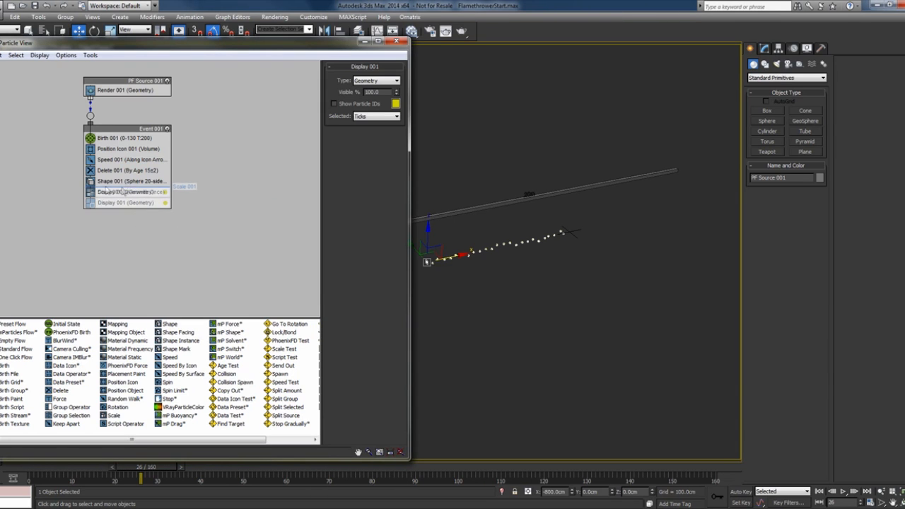
pyautogui.click(124, 193)
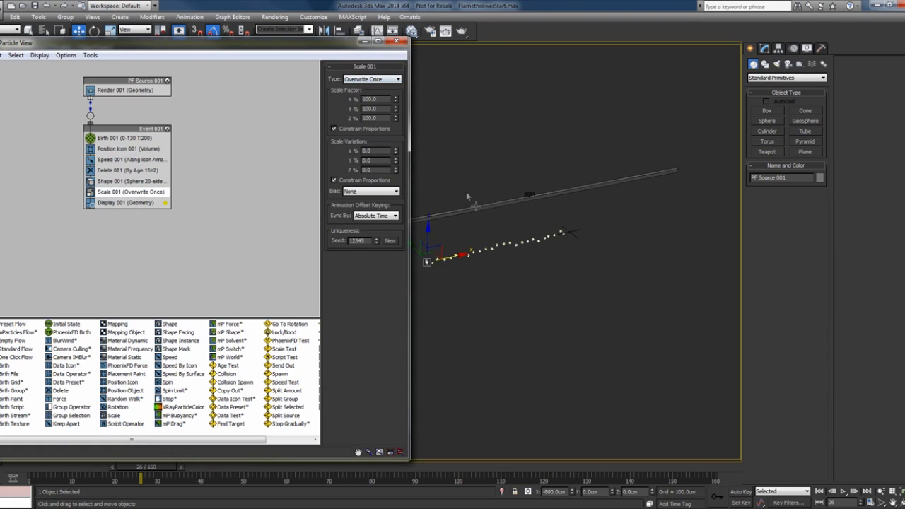
# In the Front view, set the Scale operator's Scale Factor to 131% and its type to Relative Successive.
pyautogui.press('f')
pyautogui.scroll(4, 513, 206)
pyautogui.moveTo(508, 199); pyautogui.dragTo(527, 171, button='middle')
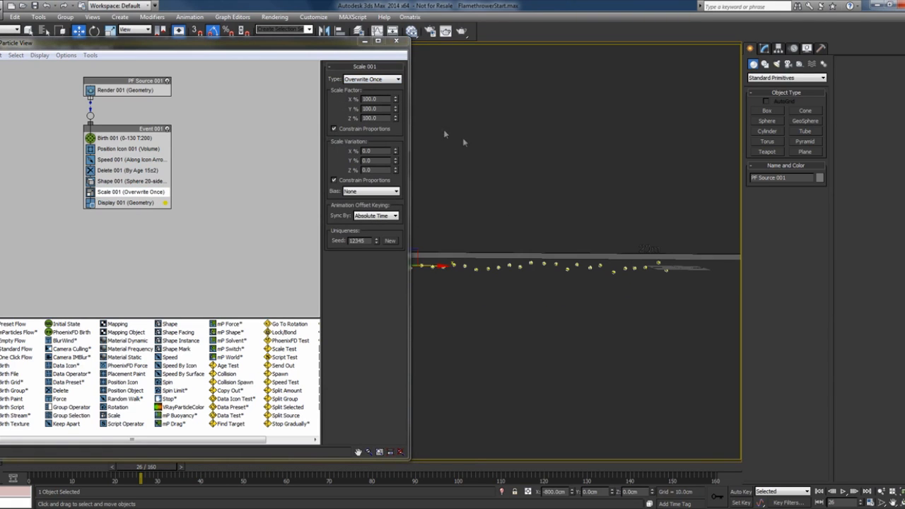
pyautogui.moveTo(395, 108); pyautogui.dragTo(378, 88)
pyautogui.click(377, 81)
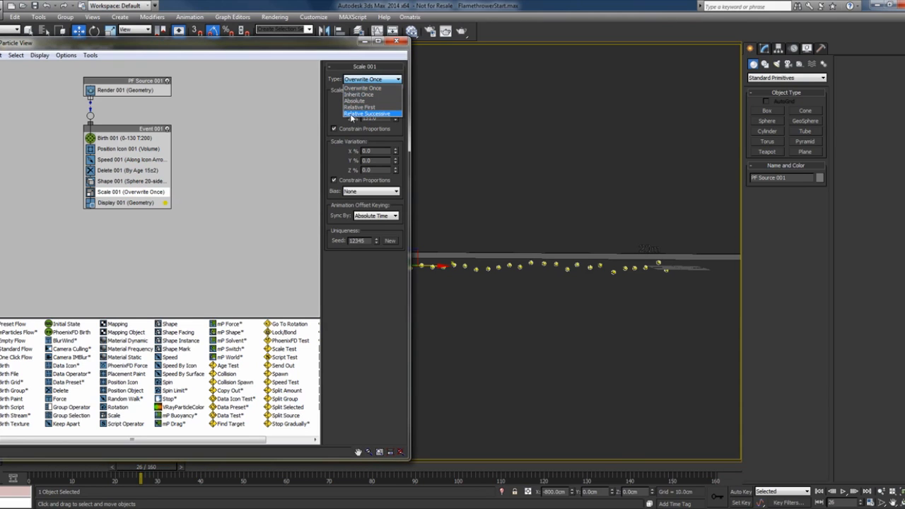
pyautogui.click(385, 114)
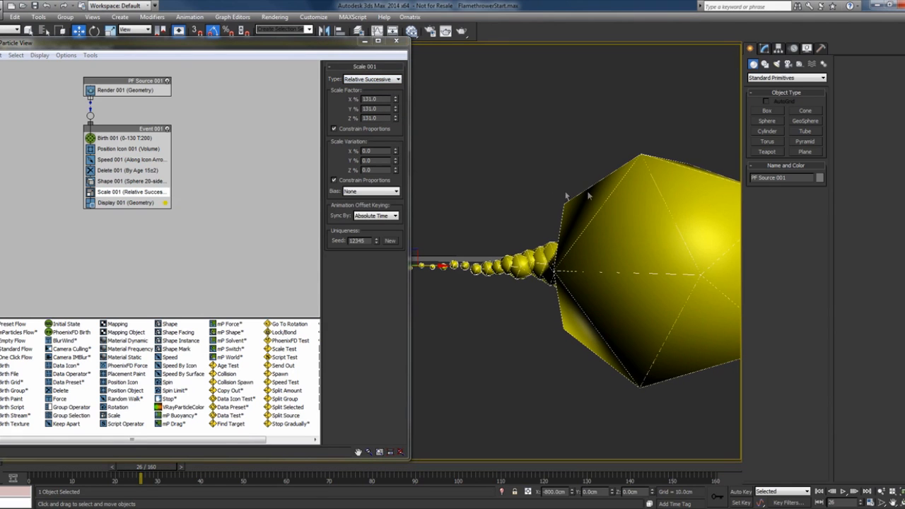
# Reduce the Scale operator's Scale Factor to 105% and sync its animation offset by Particle Age.
pyautogui.moveTo(451, 161); pyautogui.dragTo(502, 157, button='middle')
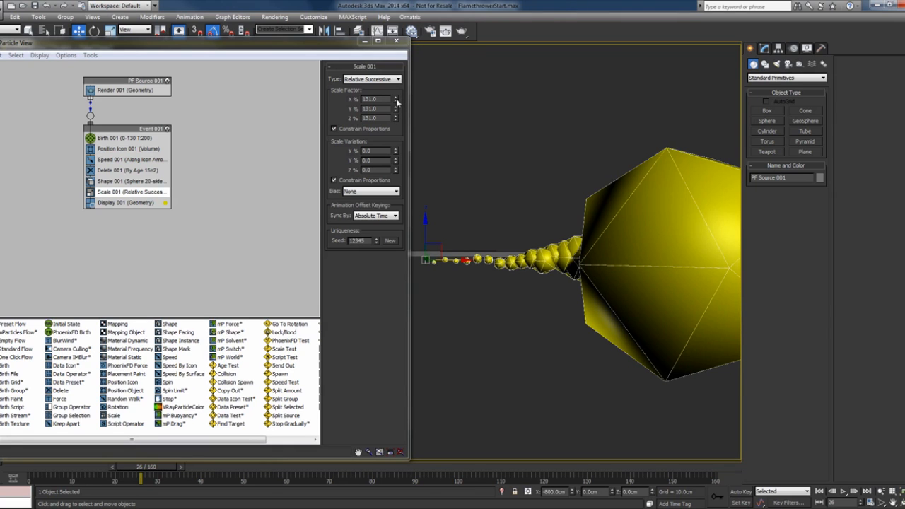
pyautogui.moveTo(396, 102); pyautogui.dragTo(395, 106)
pyautogui.scroll(-2, 498, 162)
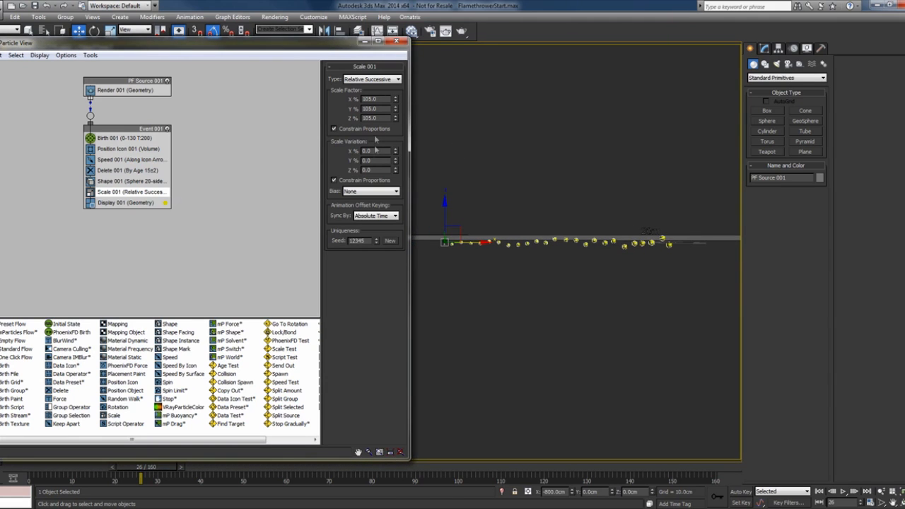
pyautogui.click(368, 215)
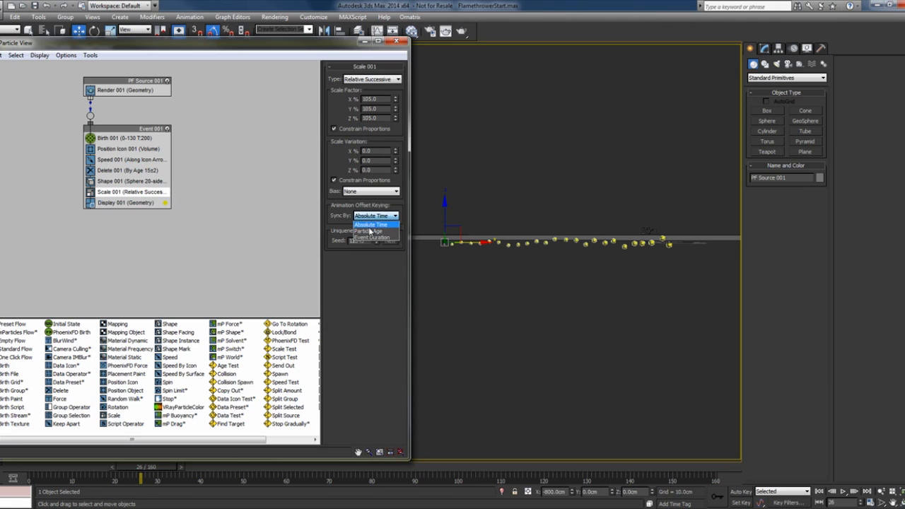
pyautogui.click(369, 232)
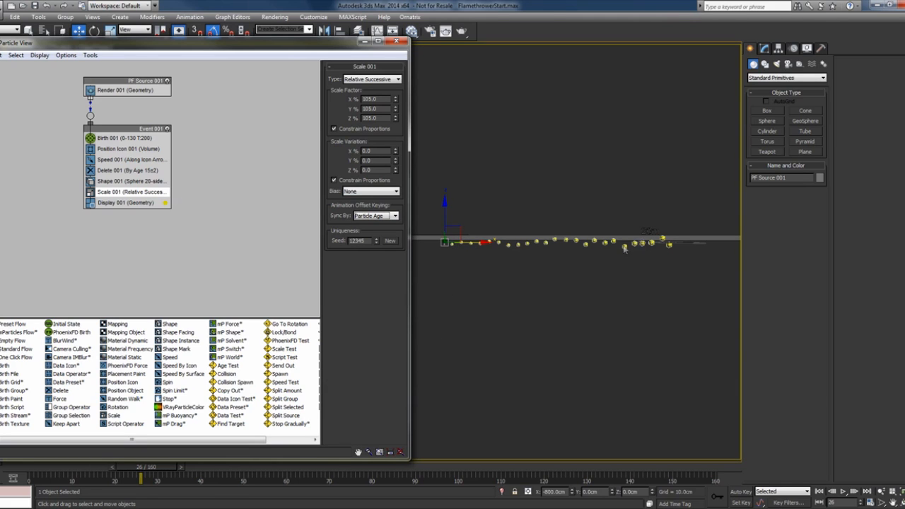
# Deselect the particle source, close Particle View and frame the whole stream in the perspective view.
pyautogui.keyDown('alt'); pyautogui.moveTo(641, 268); pyautogui.dragTo(622, 265, button='middle'); pyautogui.keyUp('alt')
pyautogui.click(454, 104)
pyautogui.click(396, 40)
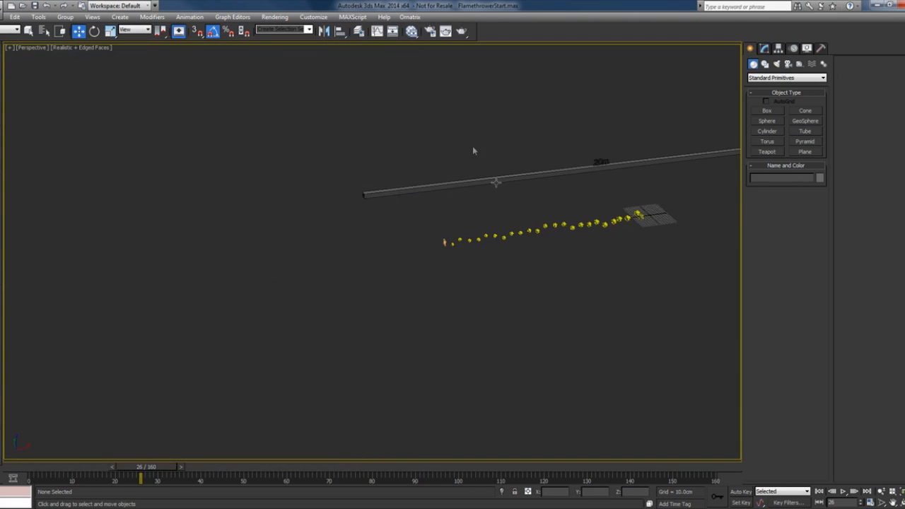
pyautogui.keyDown('alt'); pyautogui.moveTo(475, 148); pyautogui.dragTo(546, 252, button='middle'); pyautogui.keyUp('alt')
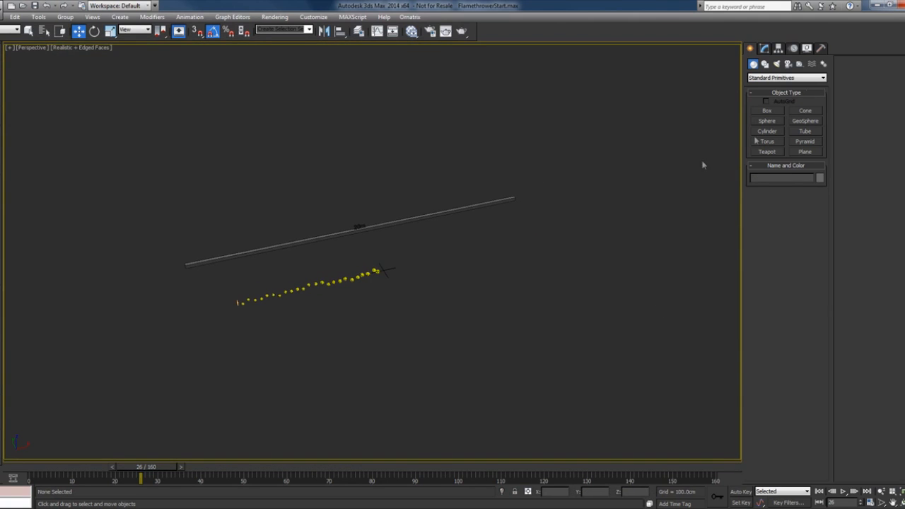
# Create a PhoenixFD simulator box around the particle stream, about 909 × 247 × 162 cm.
pyautogui.press('q')
pyautogui.click(801, 79)
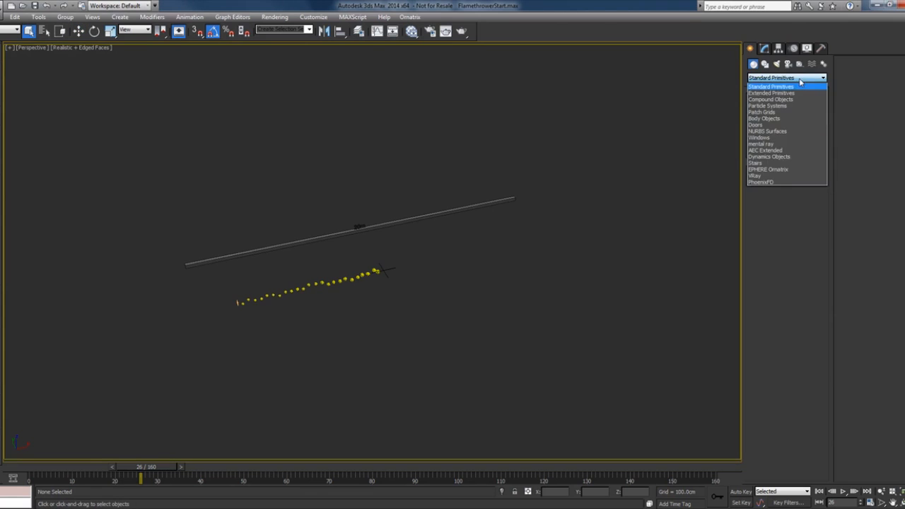
pyautogui.click(786, 181)
pyautogui.click(775, 112)
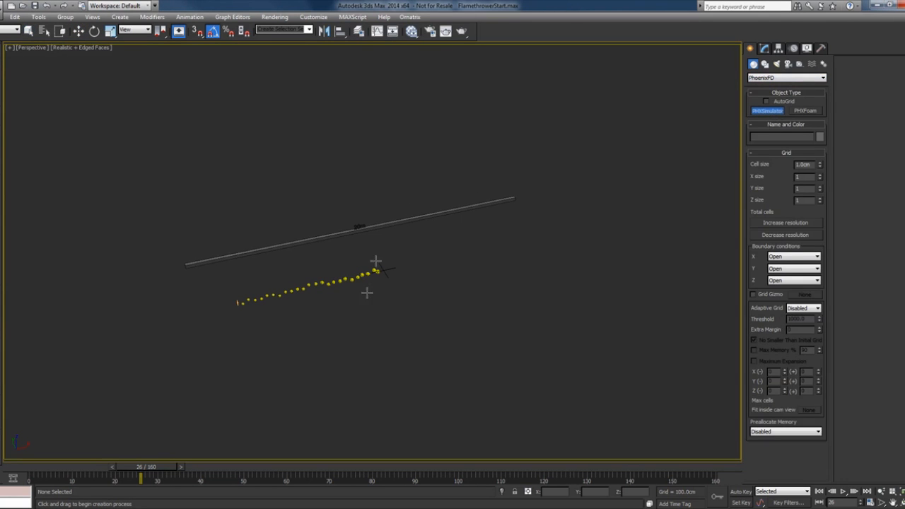
pyautogui.moveTo(386, 257); pyautogui.dragTo(233, 321)
pyautogui.click(236, 291)
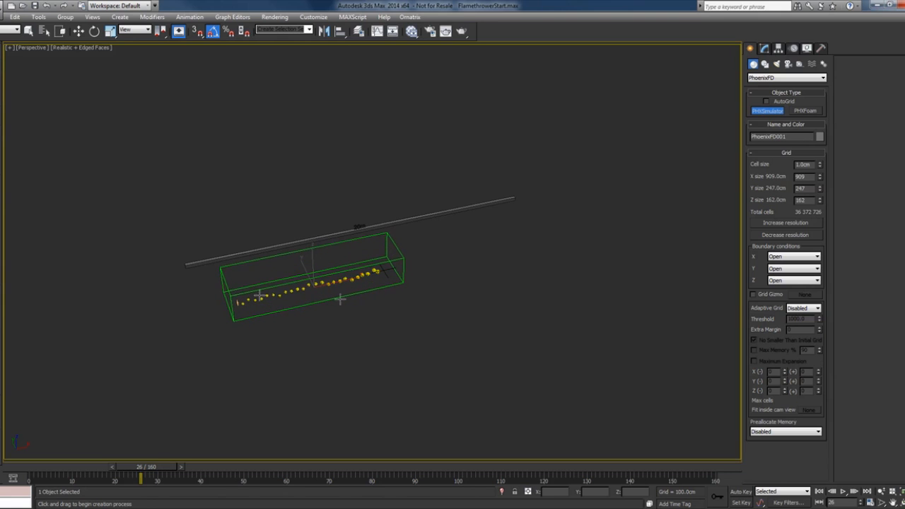
# Set the PhoenixFD simulator's grid Cell size to 5 cm.
pyautogui.moveTo(399, 298)
pyautogui.keyDown('alt'); pyautogui.mouseDown(button='middle')
pyautogui.moveTo(388, 278)
pyautogui.moveTo(417, 292)
pyautogui.mouseUp(button='middle'); pyautogui.keyUp('alt')
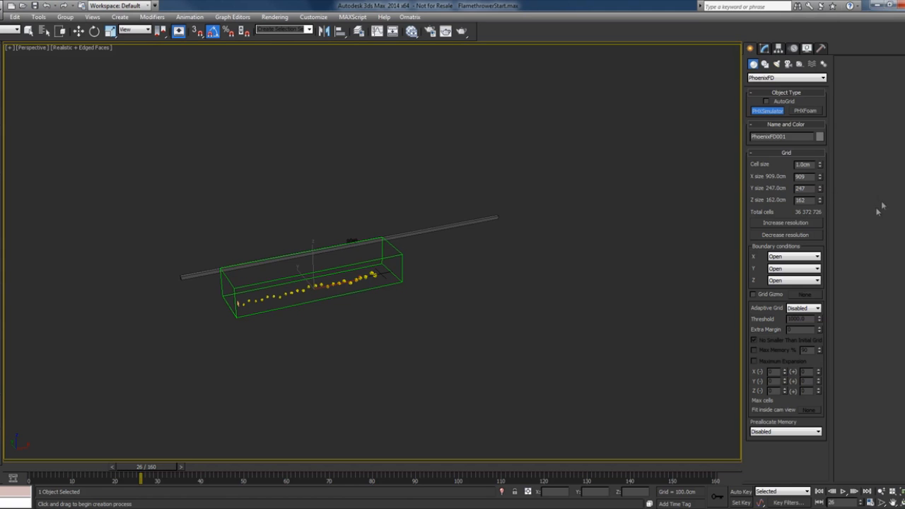
pyautogui.keyDown('alt'); pyautogui.moveTo(624, 212); pyautogui.dragTo(615, 220, button='middle'); pyautogui.keyUp('alt')
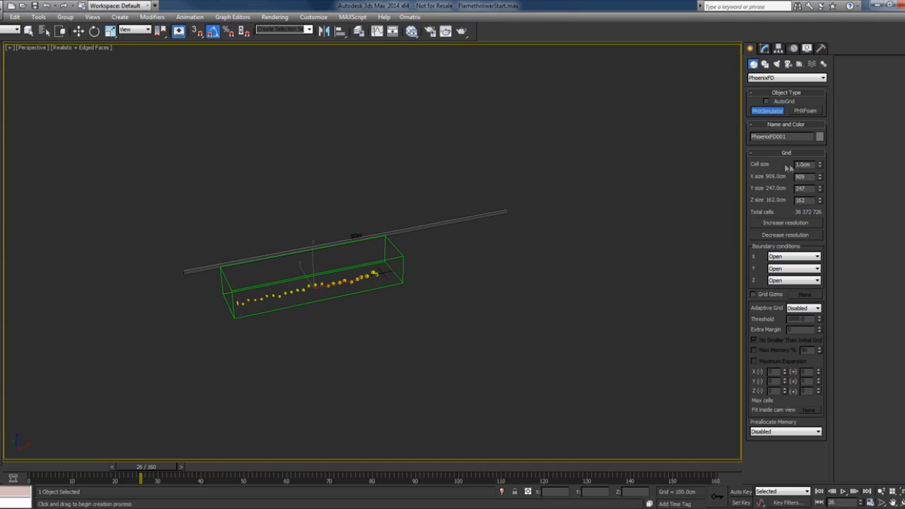
pyautogui.moveTo(819, 168); pyautogui.dragTo(822, 89)
pyautogui.doubleClick(815, 163)
pyautogui.write('5')
pyautogui.press('Return')
pyautogui.keyDown('alt'); pyautogui.moveTo(420, 205); pyautogui.dragTo(410, 208, button='middle'); pyautogui.keyUp('alt')
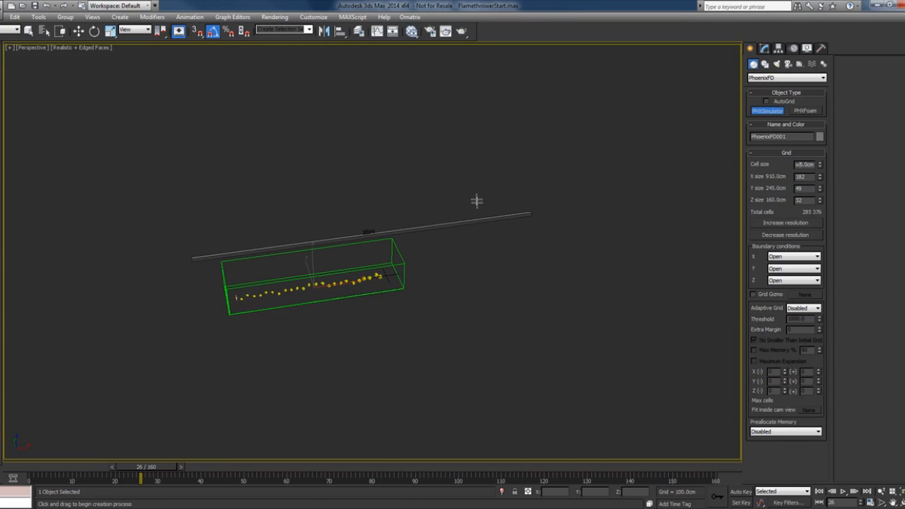
# Resize the simulator grid to X 240, Y 50 and Z 50 cells.
pyautogui.click(820, 179)
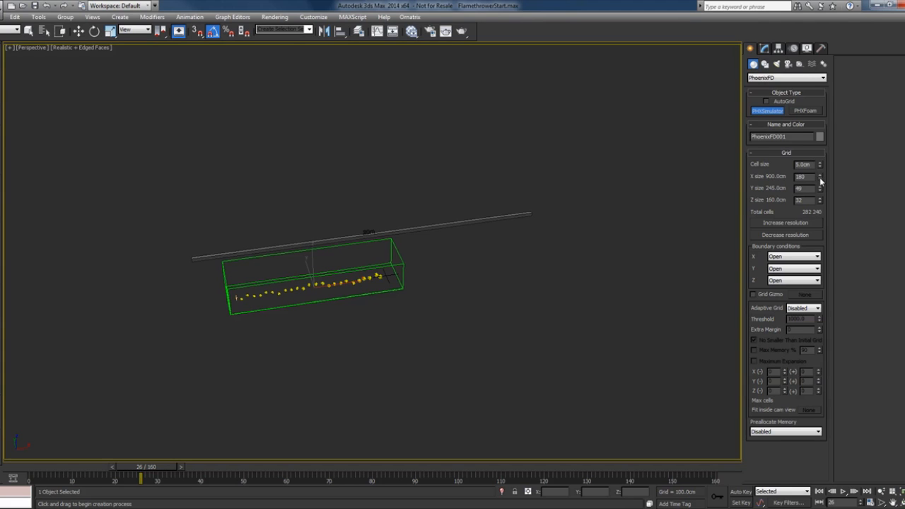
pyautogui.moveTo(820, 181); pyautogui.dragTo(666, 189)
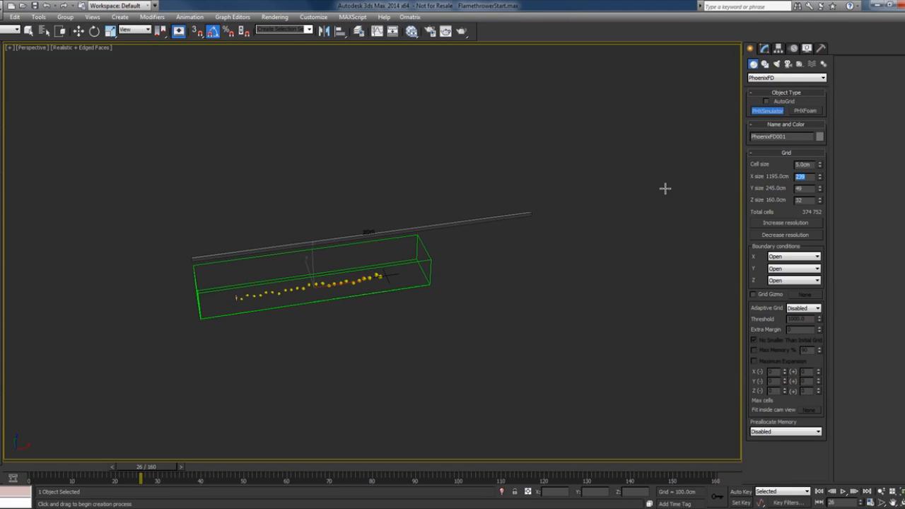
pyautogui.press('Tab')
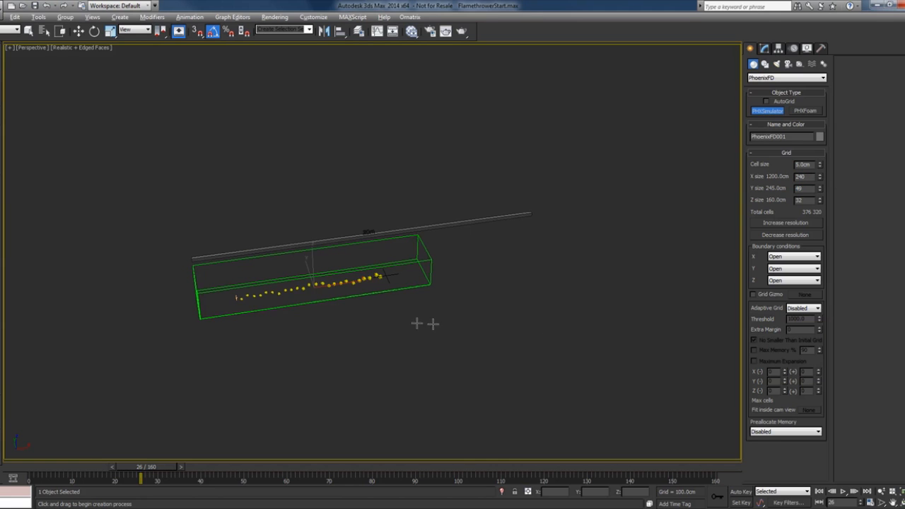
pyautogui.keyDown('alt'); pyautogui.moveTo(433, 324); pyautogui.dragTo(439, 305, button='middle'); pyautogui.keyUp('alt')
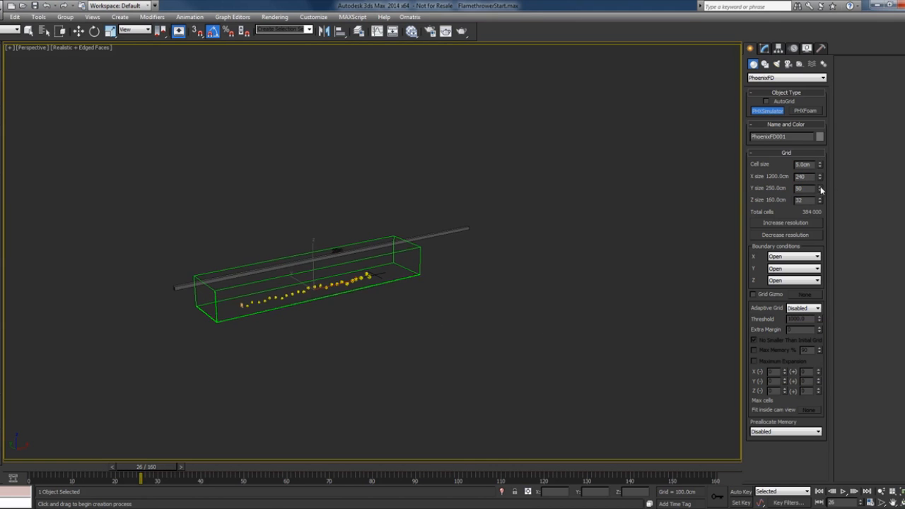
pyautogui.keyDown('alt'); pyautogui.moveTo(581, 231); pyautogui.dragTo(585, 229, button='middle'); pyautogui.keyUp('alt')
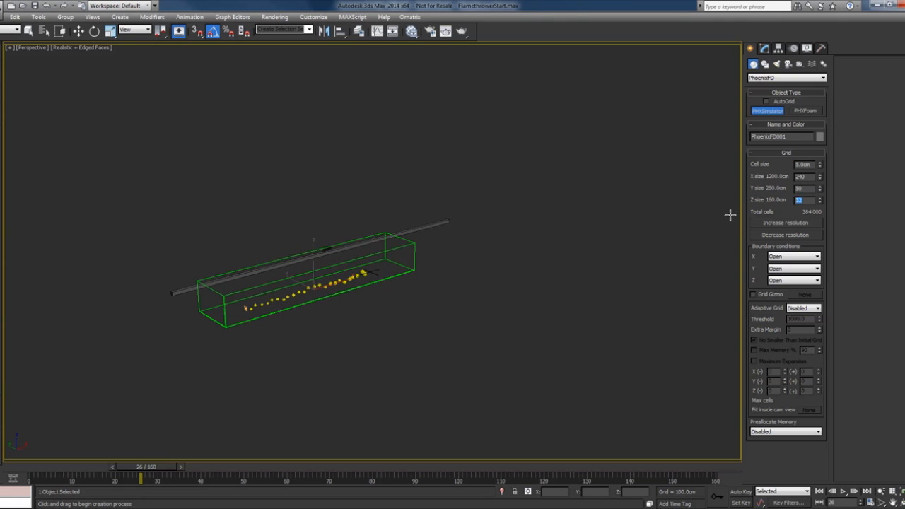
pyautogui.press('Return')
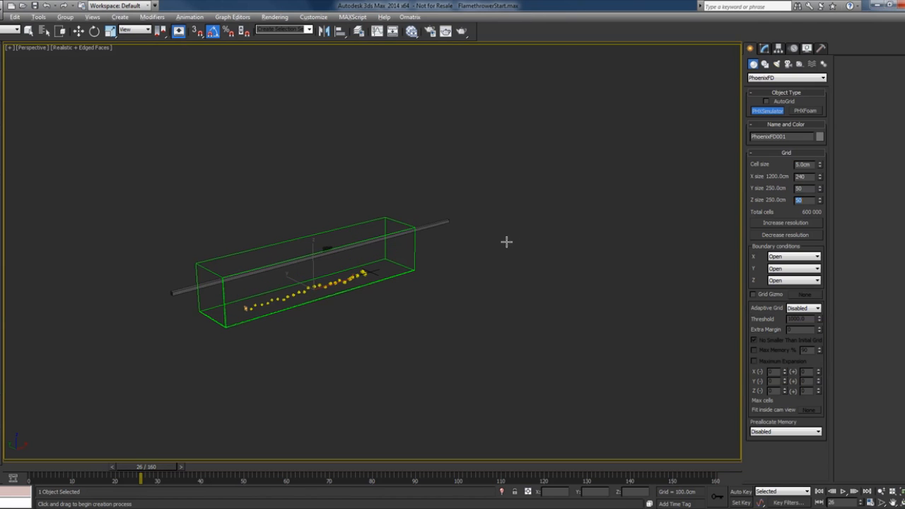
# Finish creating the simulator and zero its Y position to center it on the stream.
pyautogui.keyDown('alt'); pyautogui.moveTo(507, 241); pyautogui.dragTo(444, 309, button='middle'); pyautogui.keyUp('alt')
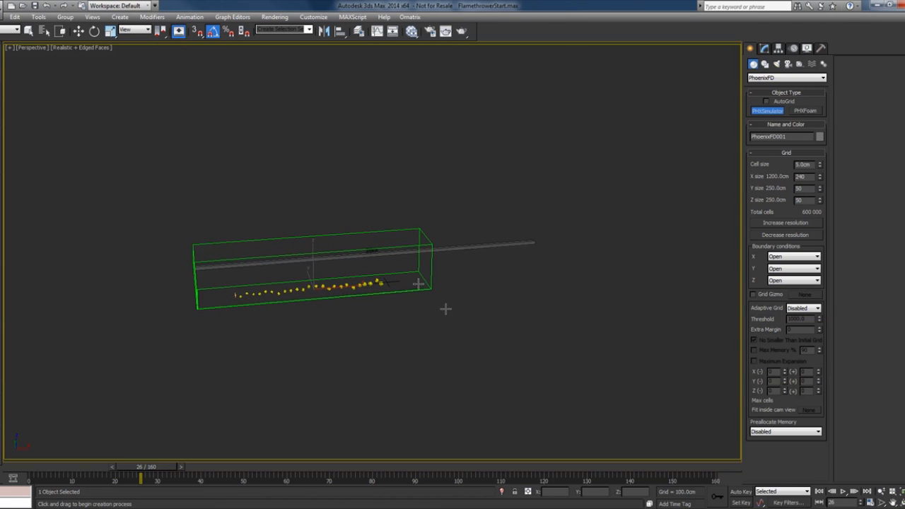
pyautogui.keyDown('alt'); pyautogui.moveTo(398, 412); pyautogui.dragTo(451, 408, button='middle'); pyautogui.keyUp('alt')
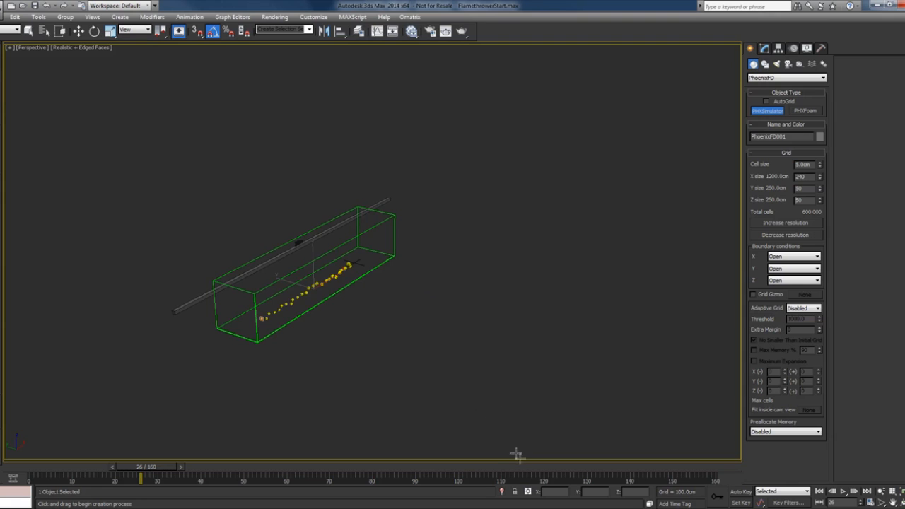
pyautogui.rightClick(312, 317)
pyautogui.press('w')
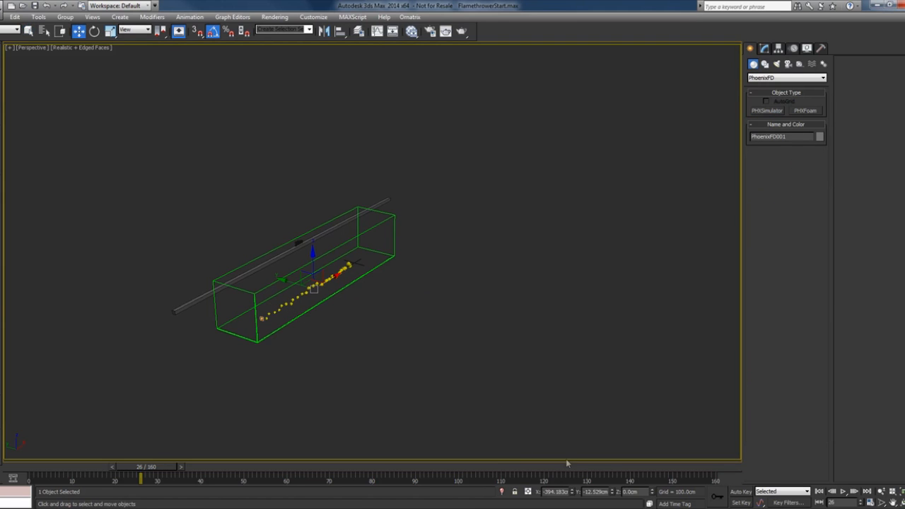
pyautogui.rightClick(612, 492)
pyautogui.keyDown('alt'); pyautogui.moveTo(391, 290); pyautogui.dragTo(472, 309, button='middle'); pyautogui.keyUp('alt')
# In the Top view, move the simulator along X to about -206 cm so its end lines up with the stream's start.
pyautogui.press('t')
pyautogui.press('z')
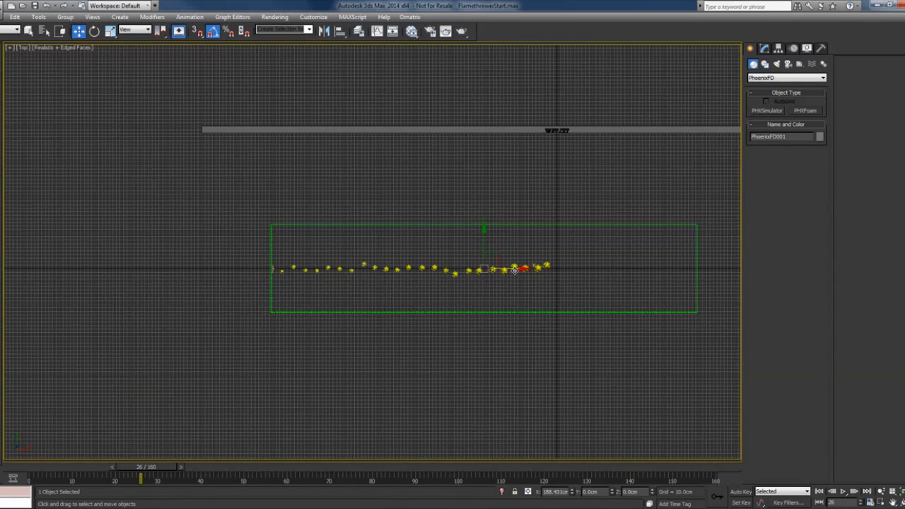
pyautogui.scroll(2, 261, 287)
pyautogui.scroll(2, 261, 287)
pyautogui.scroll(-4, 448, 208)
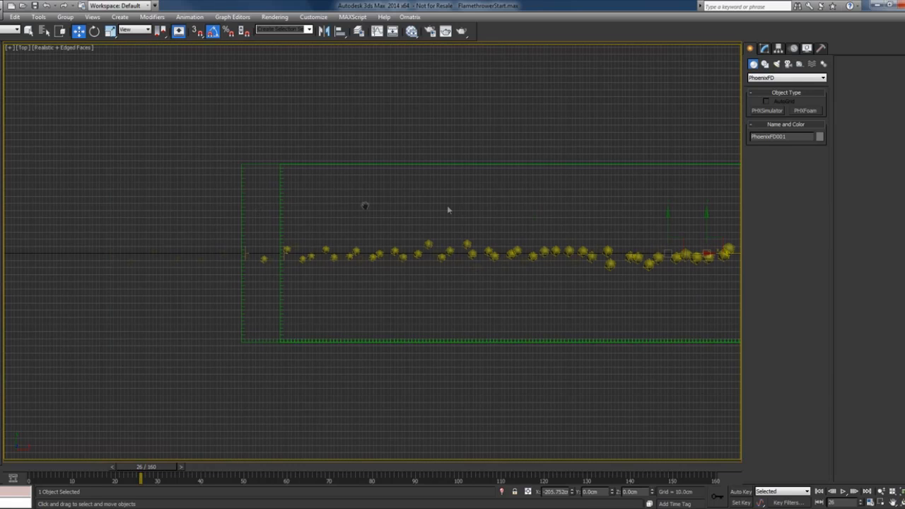
# In the perspective view, raise the particle flow source to a Z position of 100 cm inside the simulator grid.
pyautogui.press('v')
pyautogui.click(389, 292)
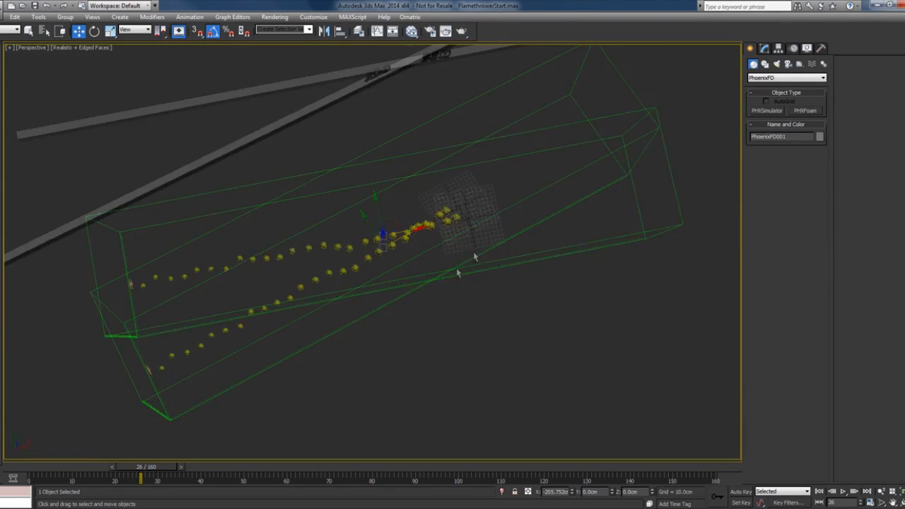
pyautogui.scroll(-3, 465, 222)
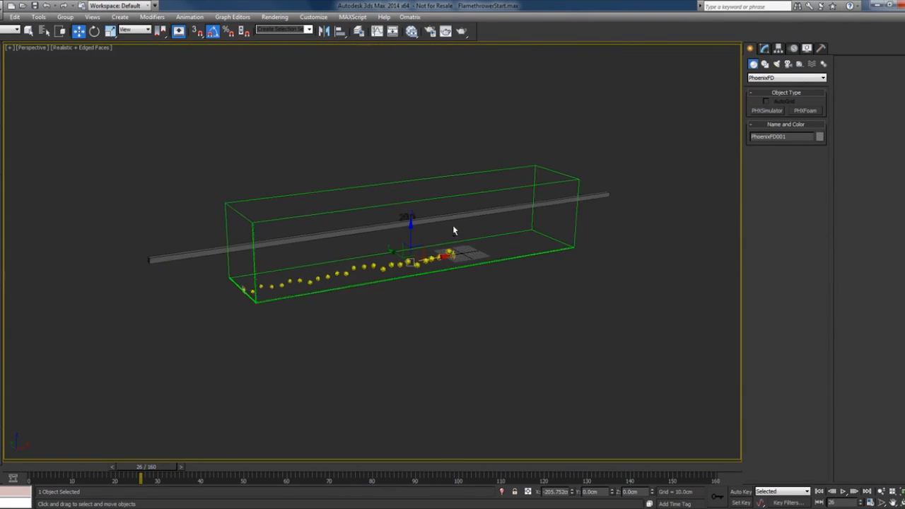
pyautogui.click(242, 288)
pyautogui.keyDown('alt'); pyautogui.moveTo(294, 314); pyautogui.dragTo(248, 308, button='middle'); pyautogui.keyUp('alt')
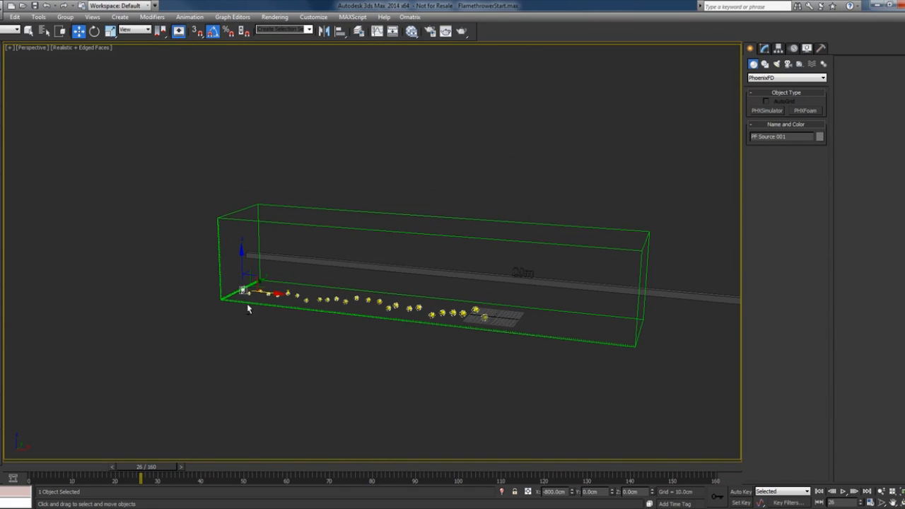
pyautogui.moveTo(652, 494); pyautogui.dragTo(654, 461)
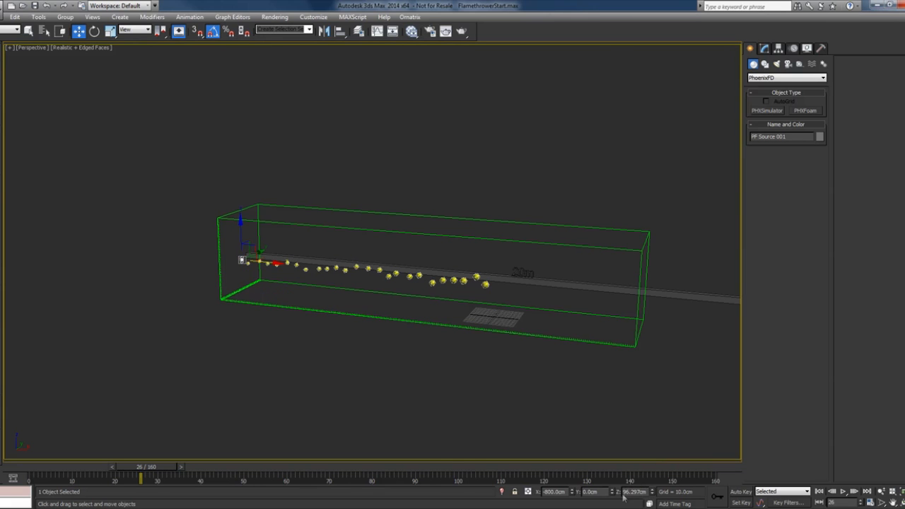
pyautogui.moveTo(623, 493); pyautogui.dragTo(665, 493)
pyautogui.write('100.0cm')
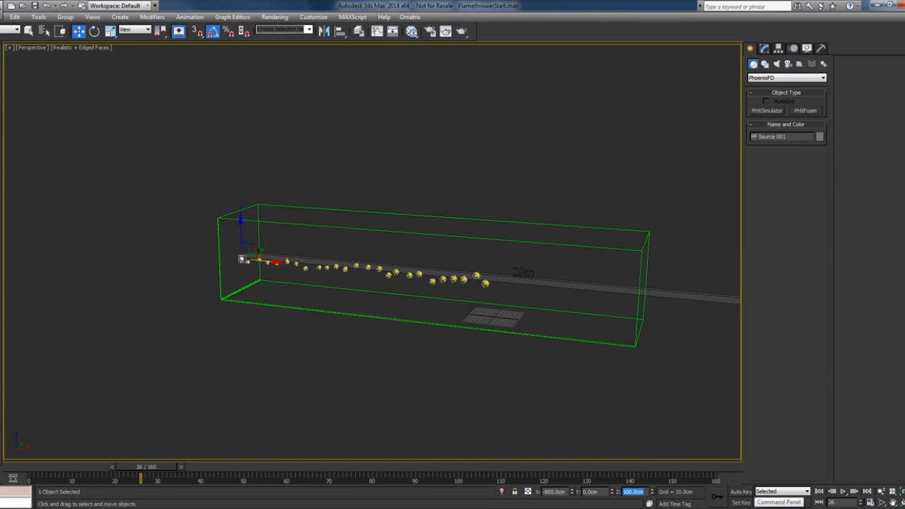
pyautogui.press('Return')
pyautogui.keyDown('alt'); pyautogui.moveTo(424, 314); pyautogui.dragTo(430, 344, button='middle'); pyautogui.keyUp('alt')
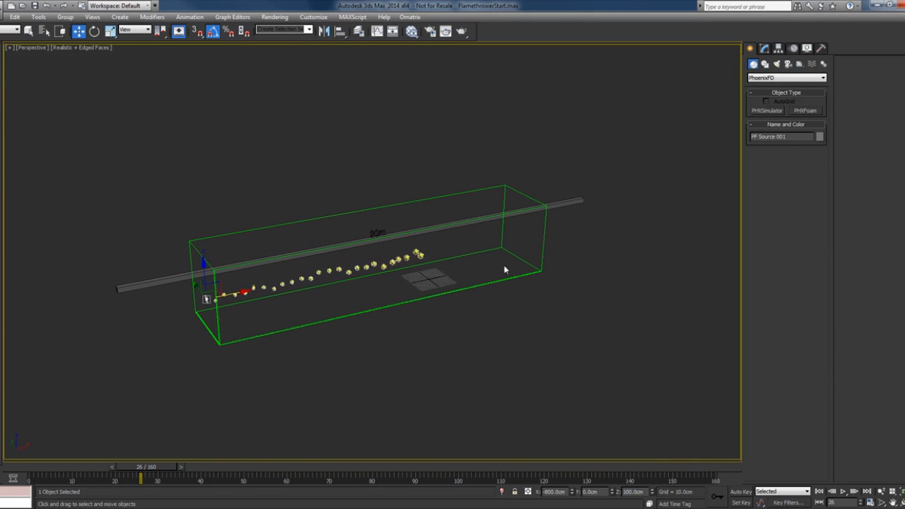
# Set the home grid spacing to 100 cm in the Grid and Snap Settings.
pyautogui.rightClick(213, 31)
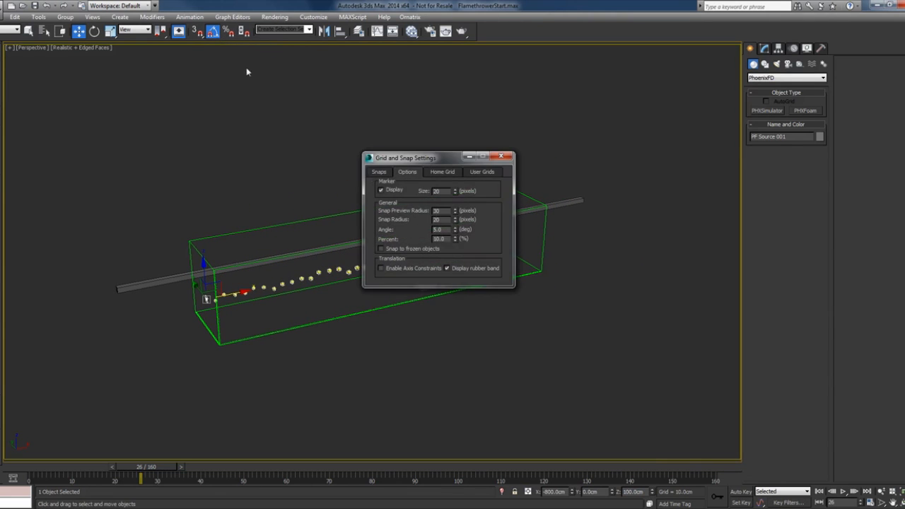
pyautogui.click(442, 173)
pyautogui.moveTo(438, 158); pyautogui.dragTo(621, 147)
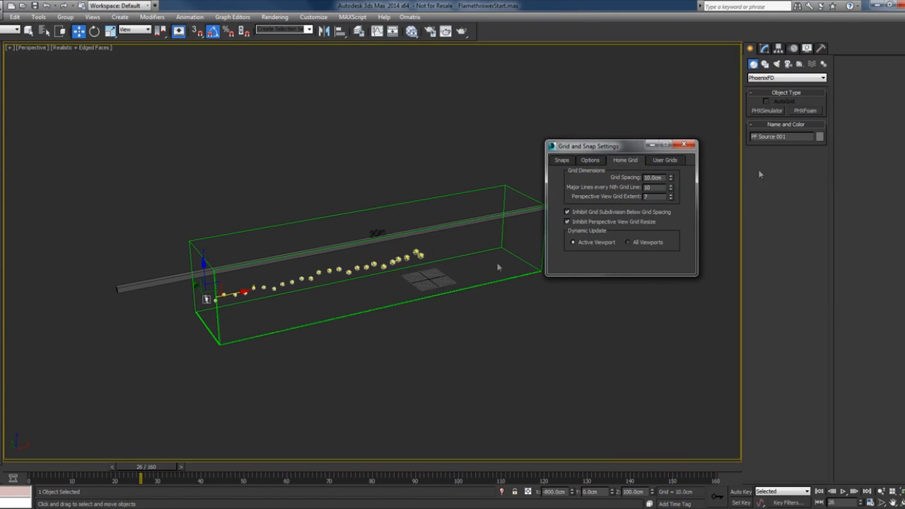
pyautogui.doubleClick(654, 177)
pyautogui.write('100')
pyautogui.press('Return')
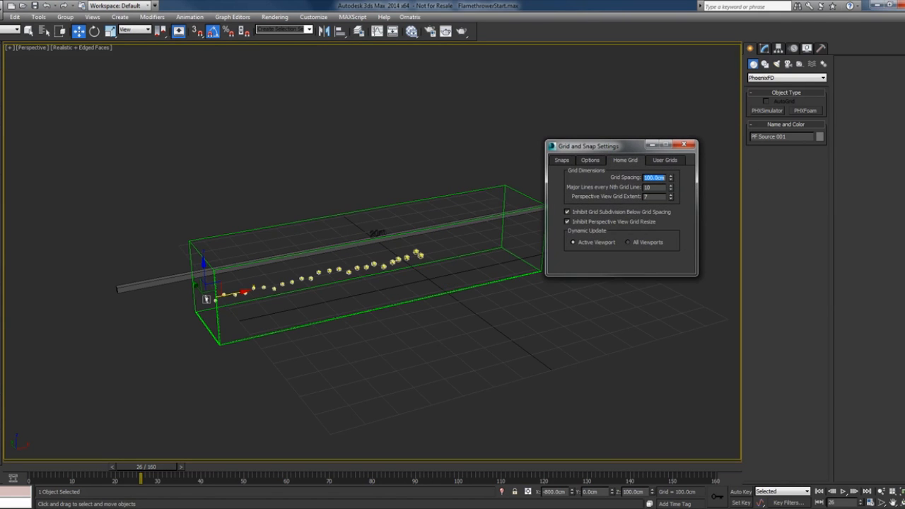
pyautogui.click(684, 144)
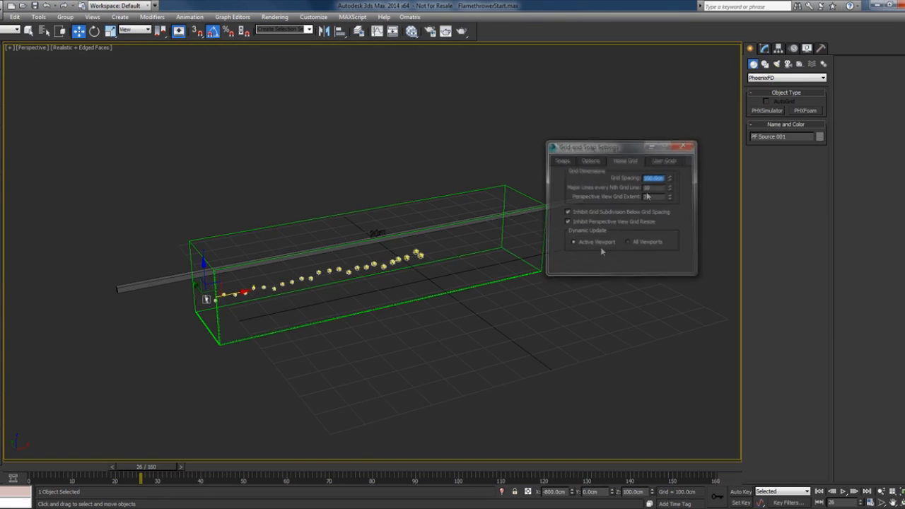
pyautogui.keyDown('alt'); pyautogui.moveTo(552, 283); pyautogui.dragTo(583, 286, button='middle'); pyautogui.keyUp('alt')
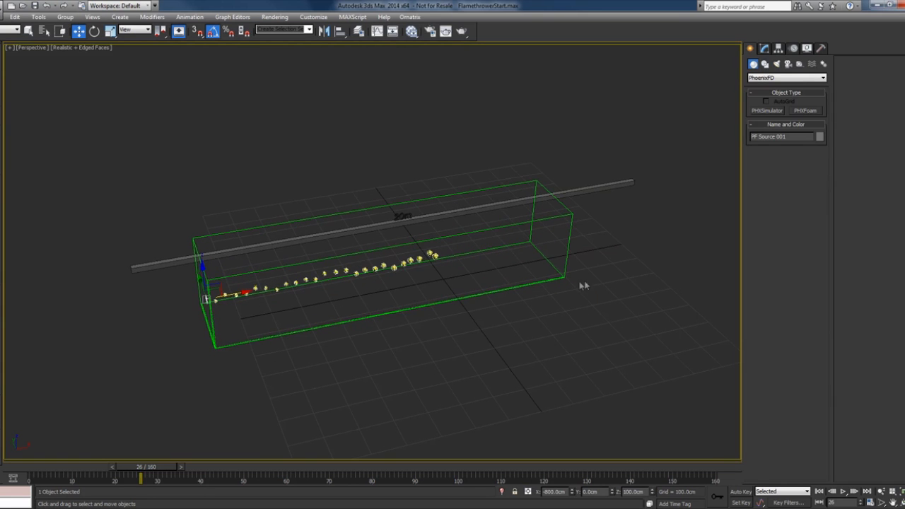
# Create a PhoenixFD PHXSource helper on the ground beside the stream's starting end, outside the simulator grid.
pyautogui.click(800, 65)
pyautogui.click(796, 79)
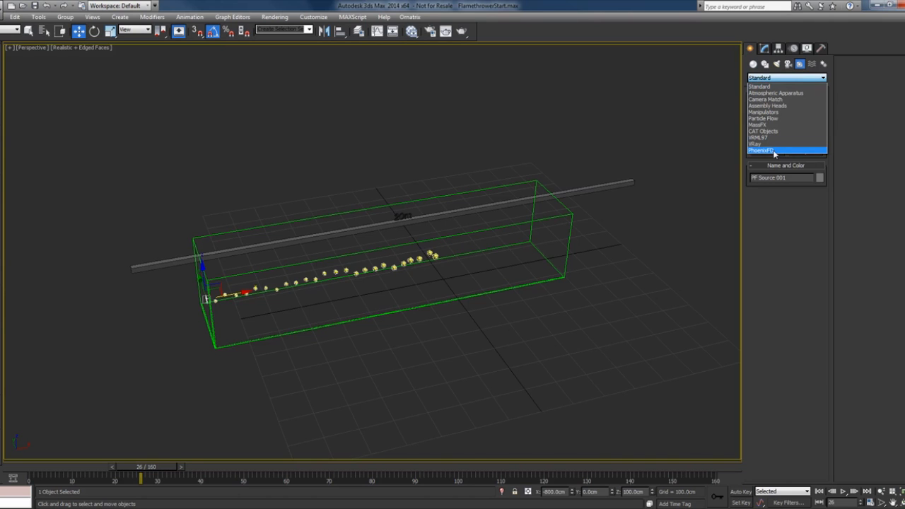
pyautogui.click(775, 151)
pyautogui.click(798, 78)
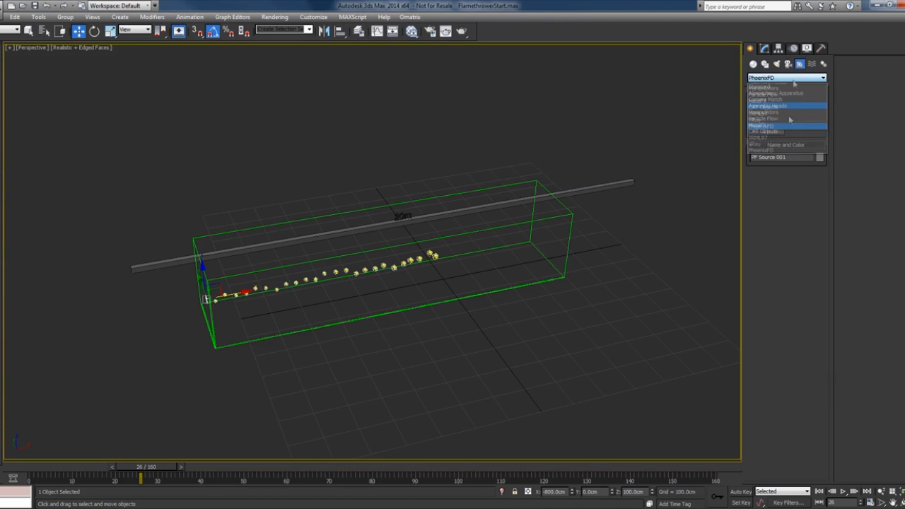
pyautogui.click(771, 148)
pyautogui.click(769, 111)
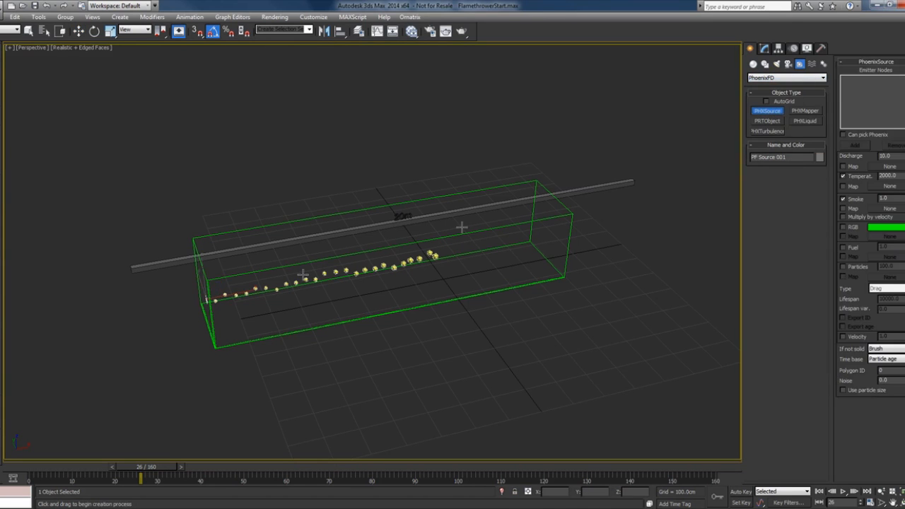
pyautogui.moveTo(148, 329); pyautogui.dragTo(152, 349)
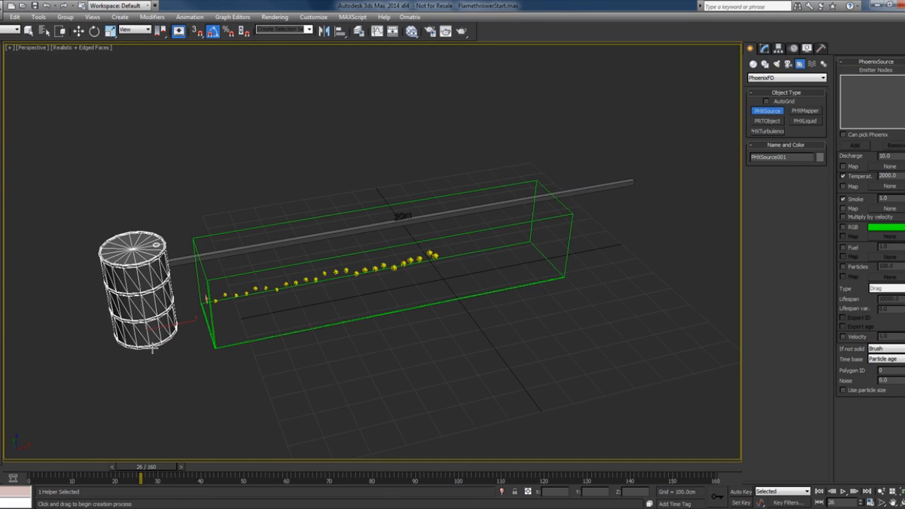
pyautogui.press('w')
# Add the particle flow's Event 001 as an emitter node of the Phoenix source and check that event in Particle View.
pyautogui.click(764, 49)
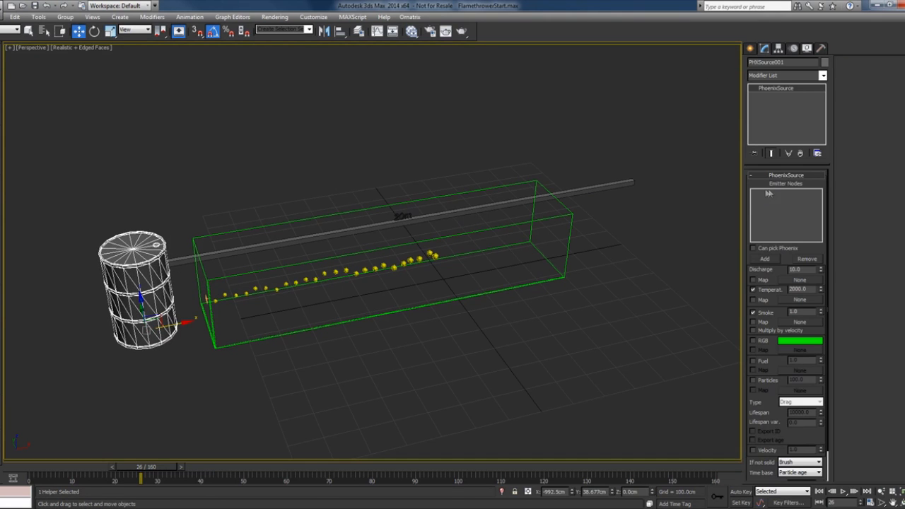
pyautogui.click(765, 260)
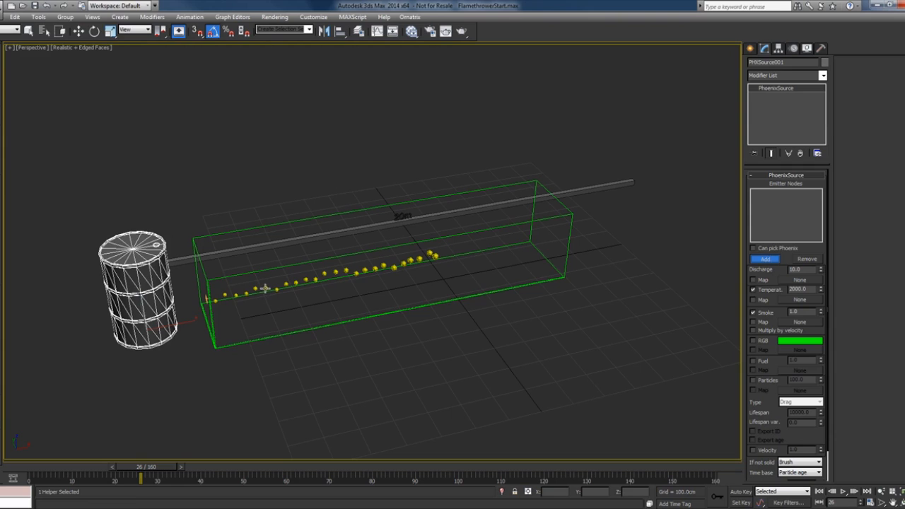
pyautogui.click(265, 289)
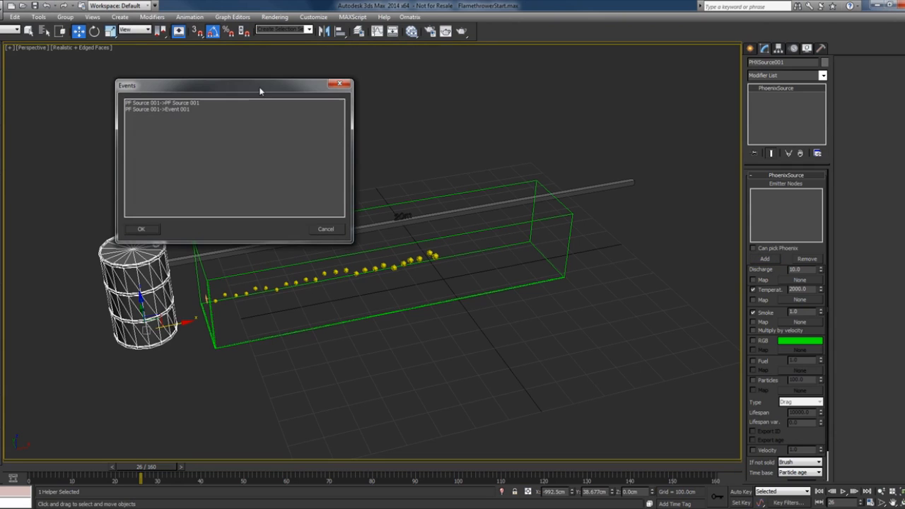
pyautogui.click(172, 110)
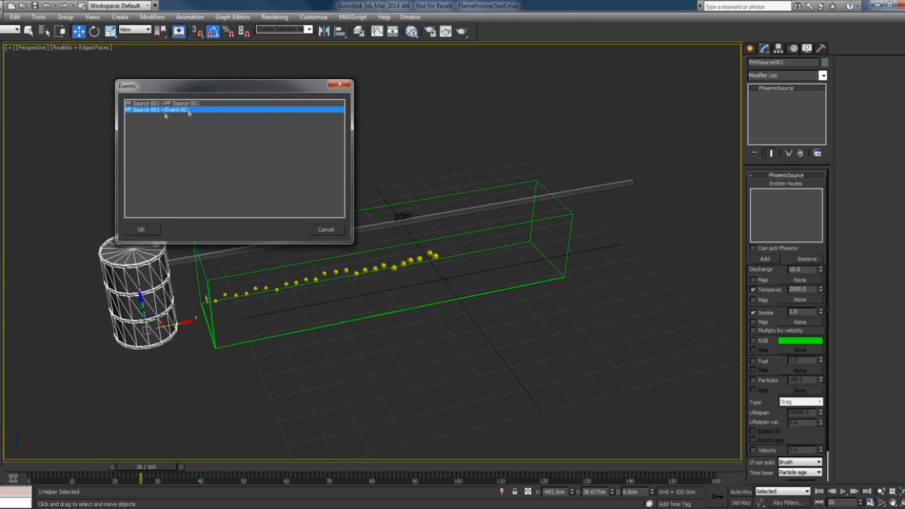
pyautogui.click(145, 229)
pyautogui.press('6')
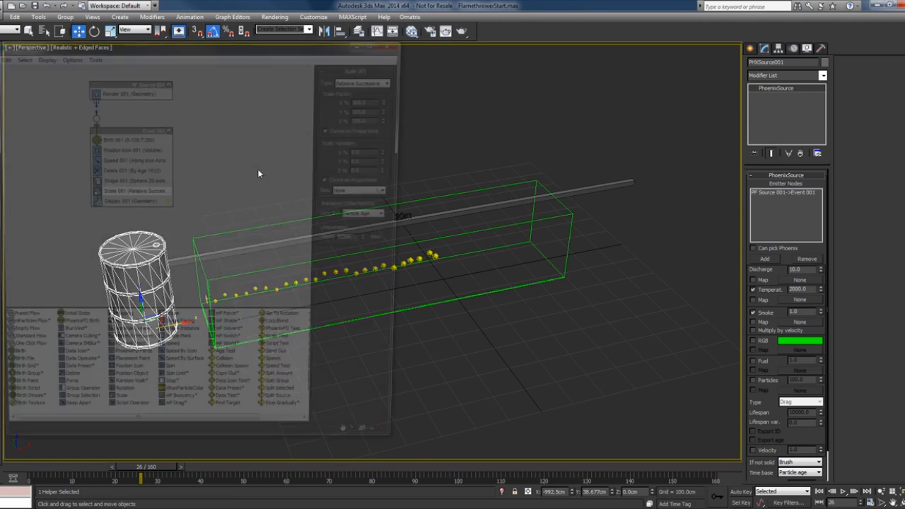
pyautogui.click(140, 129)
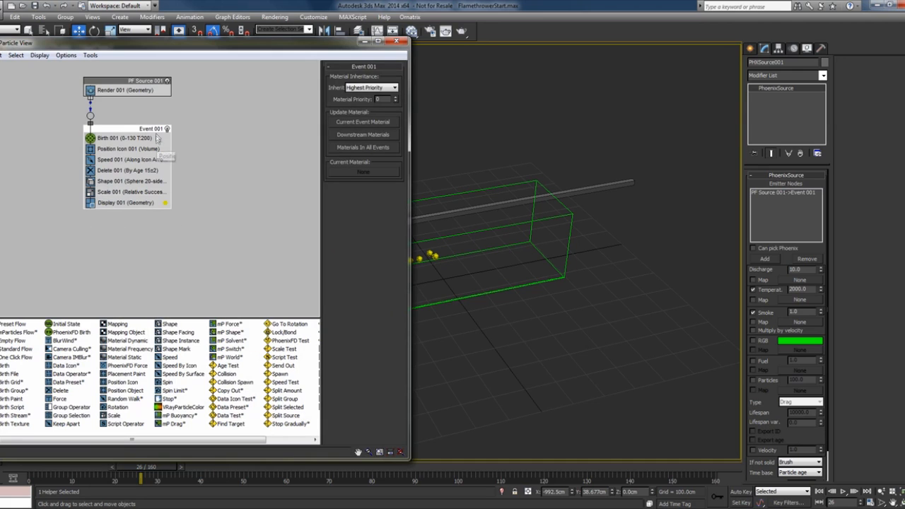
pyautogui.click(397, 41)
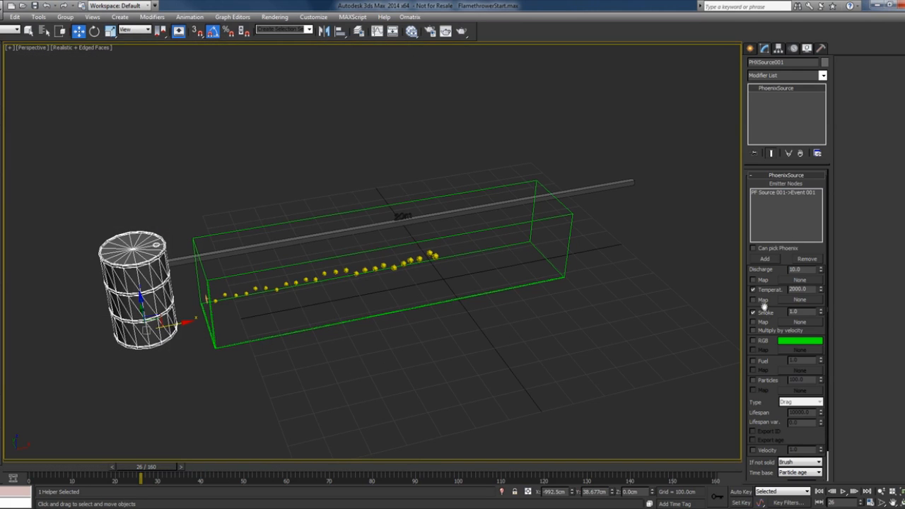
# Disable Smoke on the Phoenix source, set If not solid to Inject and enable Use particle size.
pyautogui.moveTo(768, 283); pyautogui.dragTo(771, 241)
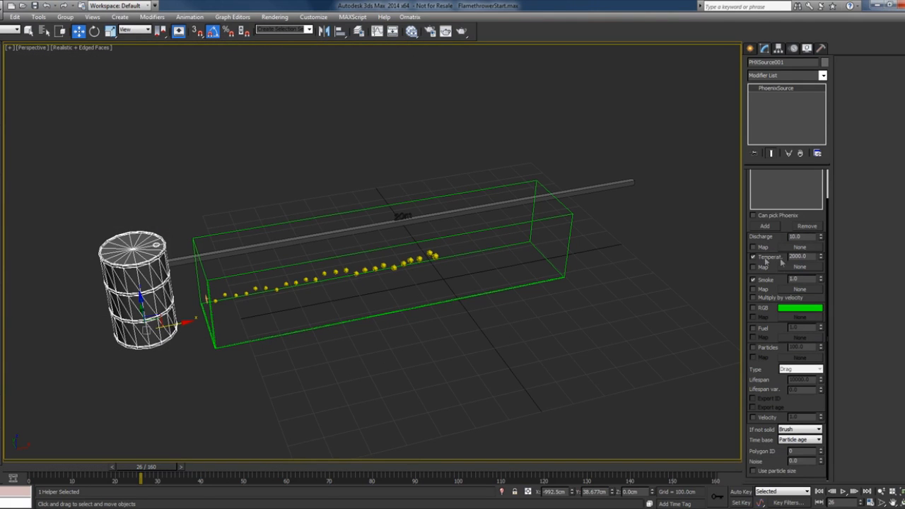
pyautogui.click(753, 280)
pyautogui.moveTo(770, 273); pyautogui.dragTo(769, 271)
pyautogui.click(795, 430)
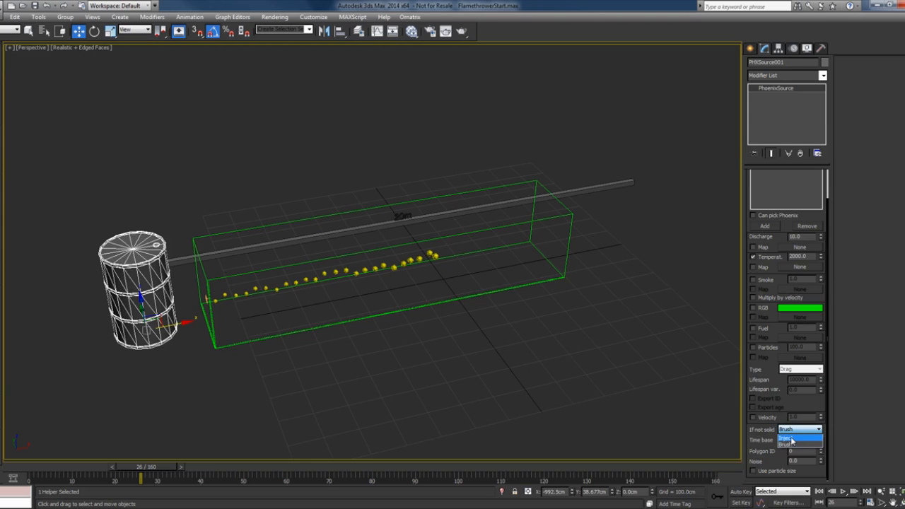
pyautogui.click(788, 438)
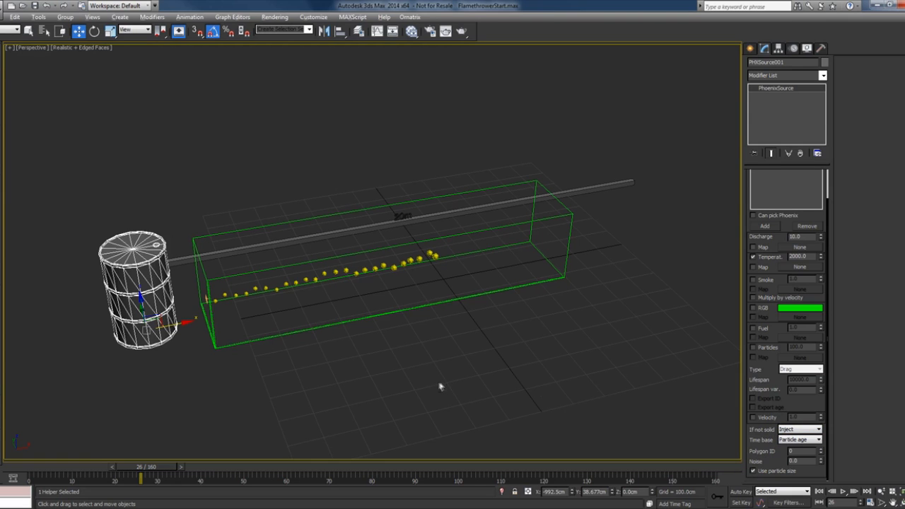
# Select the PhoenixFD simulator and start its fire simulation.
pyautogui.keyDown('alt'); pyautogui.moveTo(440, 386); pyautogui.dragTo(507, 339, button='middle'); pyautogui.keyUp('alt')
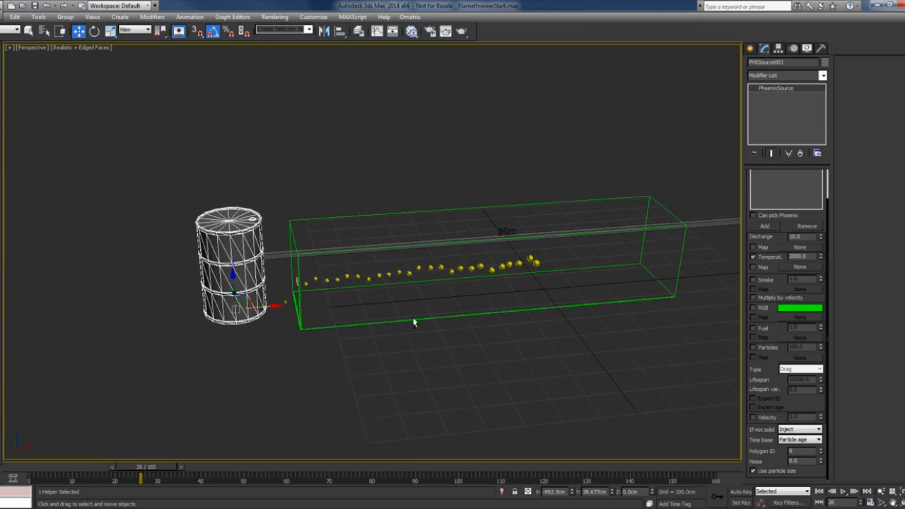
pyautogui.click(357, 326)
pyautogui.keyDown('alt'); pyautogui.moveTo(521, 345); pyautogui.dragTo(491, 342, button='middle'); pyautogui.keyUp('alt')
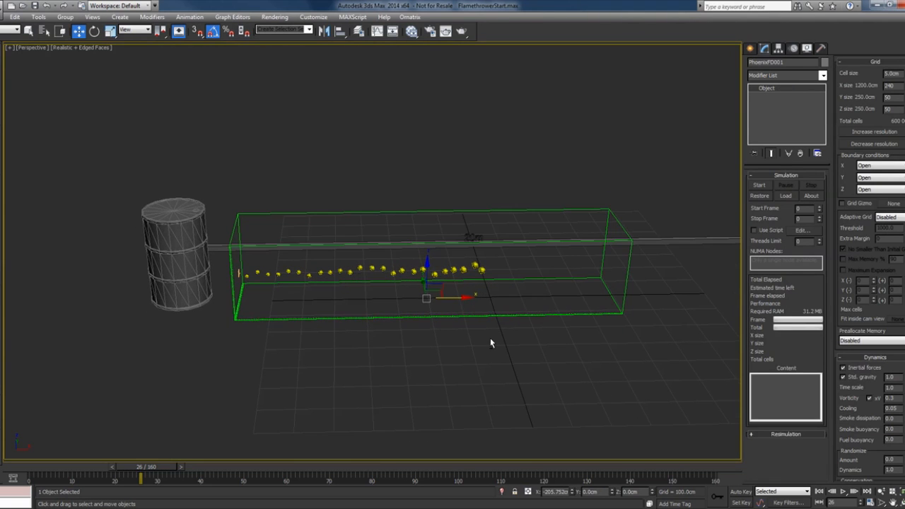
pyautogui.keyDown('alt'); pyautogui.moveTo(640, 281); pyautogui.dragTo(639, 280, button='middle'); pyautogui.keyUp('alt')
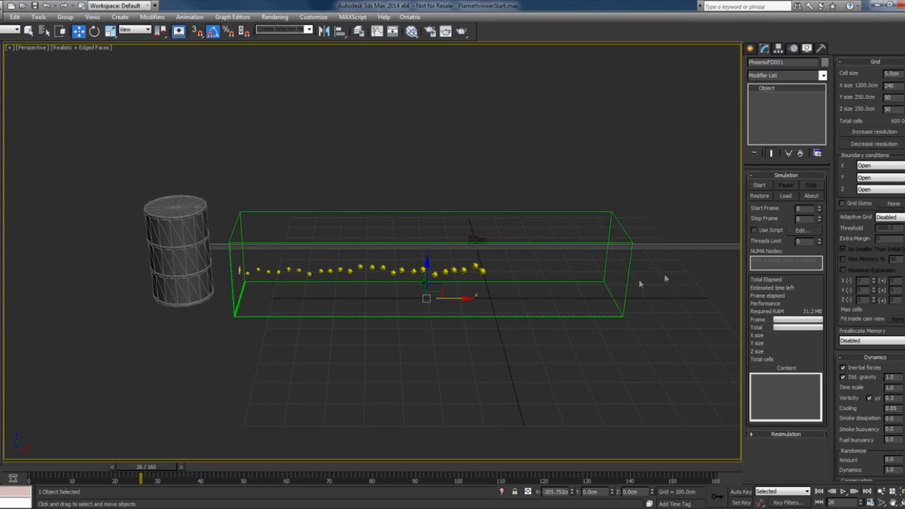
pyautogui.click(760, 185)
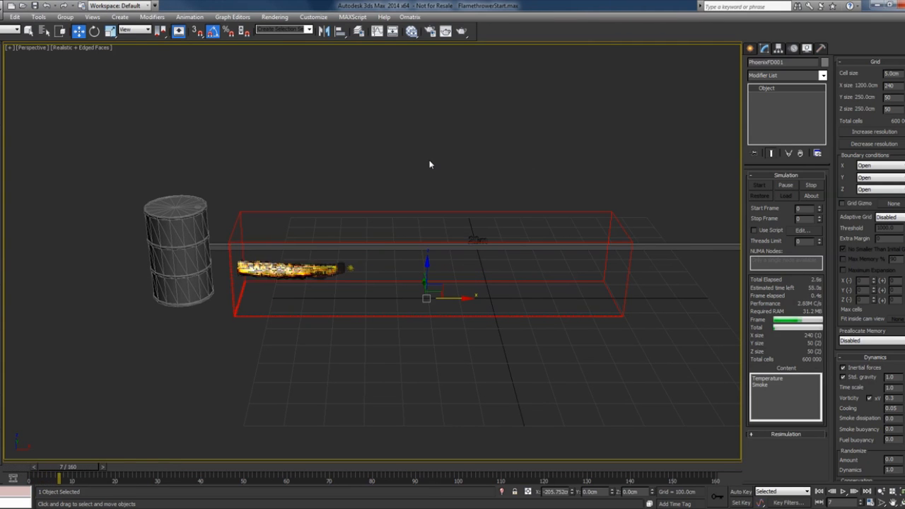
# Show all four viewports and switch the Front viewport to the PhoenixFD GPU Preview.
pyautogui.hotkey('alt', 'w')
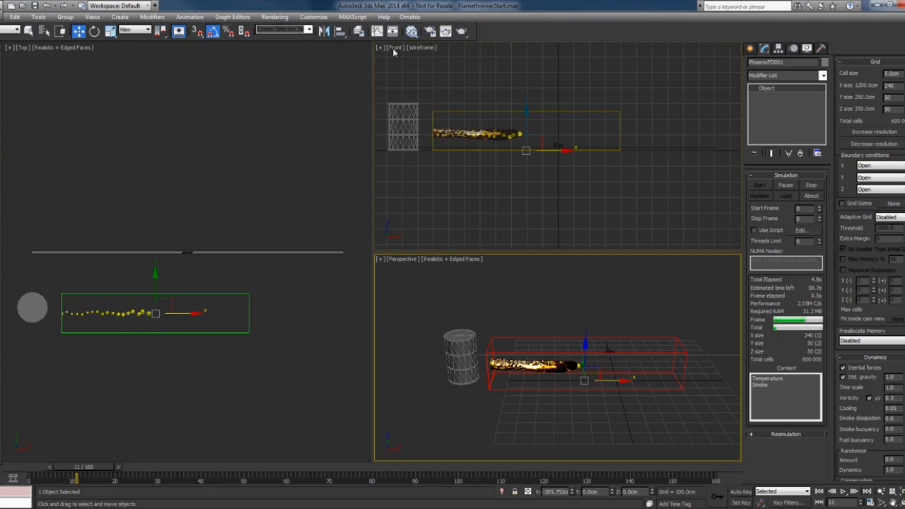
pyautogui.click(394, 48)
pyautogui.moveTo(471, 200)
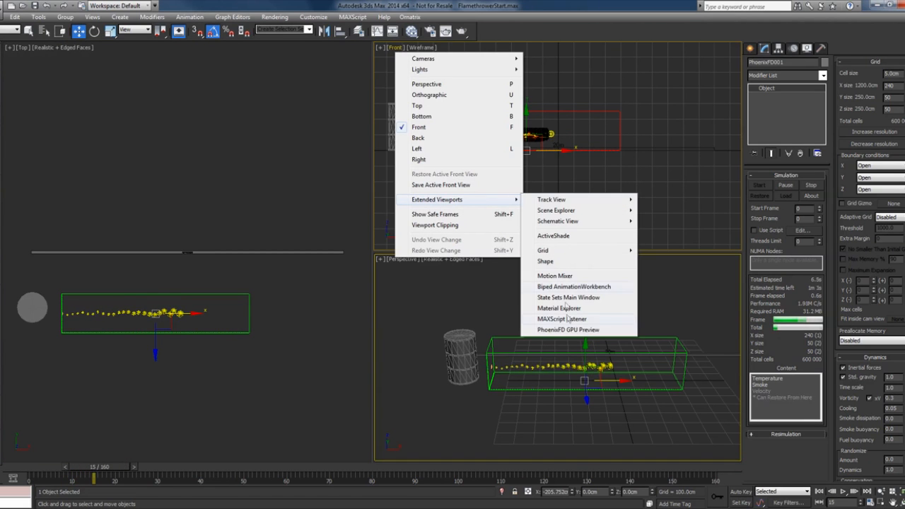
pyautogui.click(567, 329)
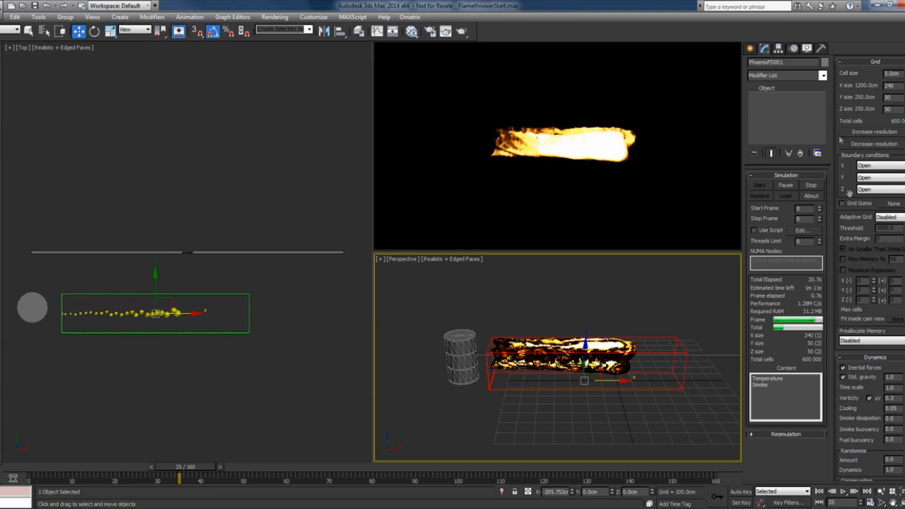
# Set the simulator's Cooling to 0.2 in its Dynamics settings while the simulation runs.
pyautogui.moveTo(849, 193); pyautogui.dragTo(858, 103)
pyautogui.moveTo(864, 262); pyautogui.dragTo(865, 248)
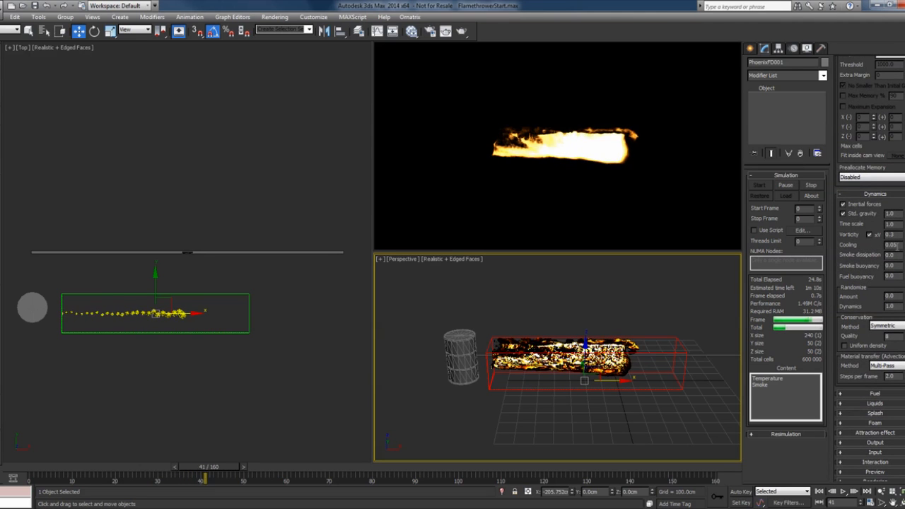
pyautogui.doubleClick(893, 244)
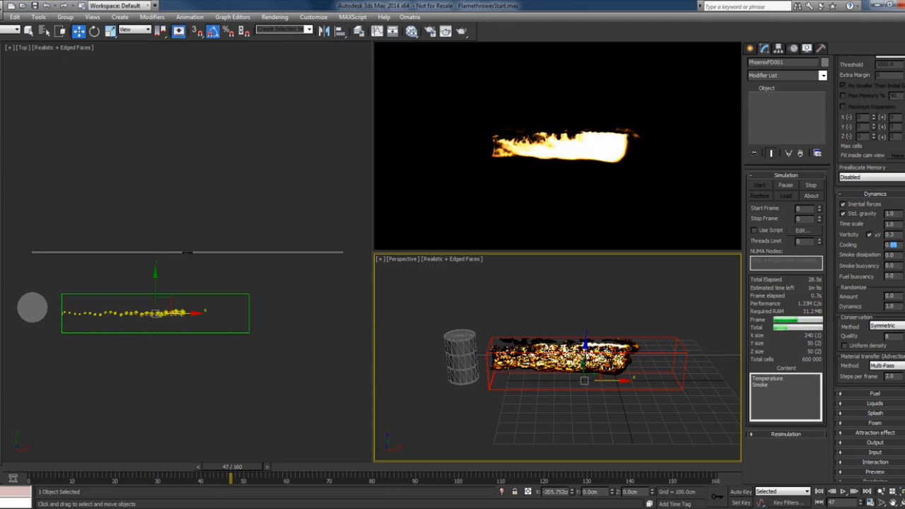
pyautogui.write('0.2')
pyautogui.press('Return')
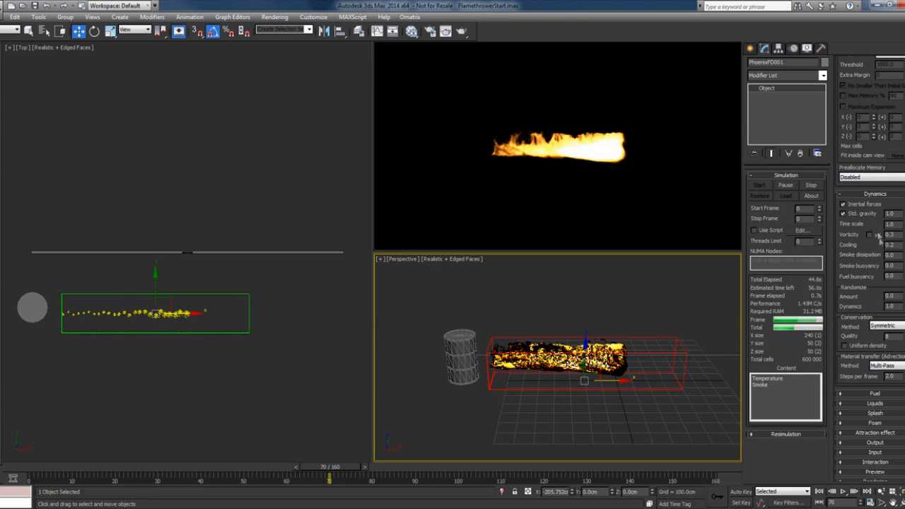
# Set the simulator's Vorticity to 0.05 in its Dynamics settings while the simulation runs.
pyautogui.moveTo(895, 235); pyautogui.dragTo(827, 235)
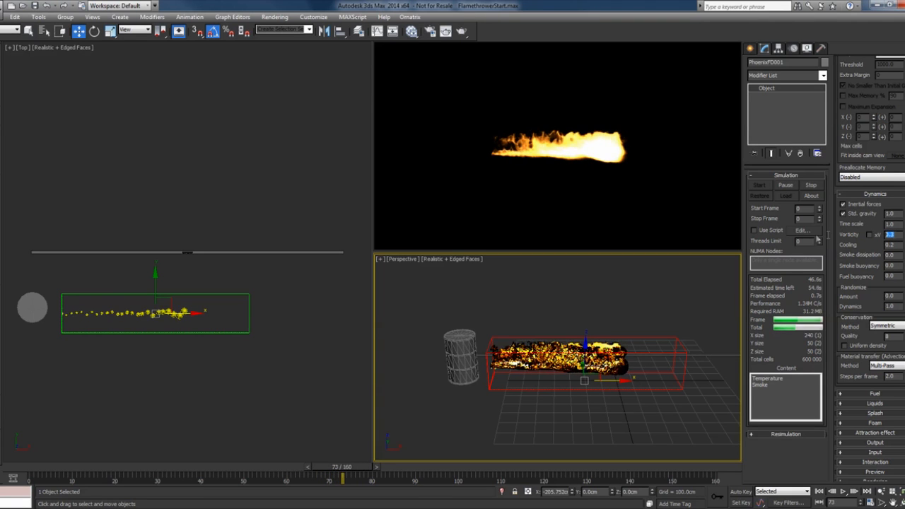
pyautogui.write('0')
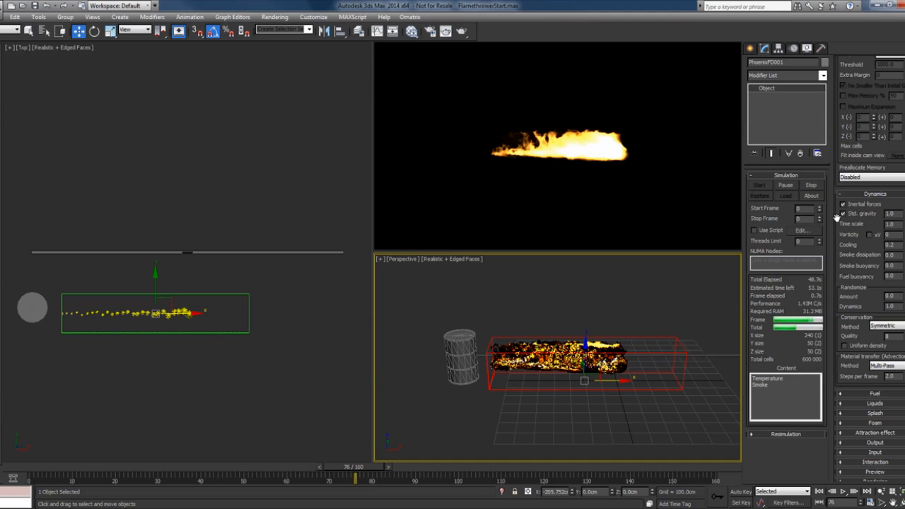
pyautogui.write('.05')
pyautogui.press('Return')
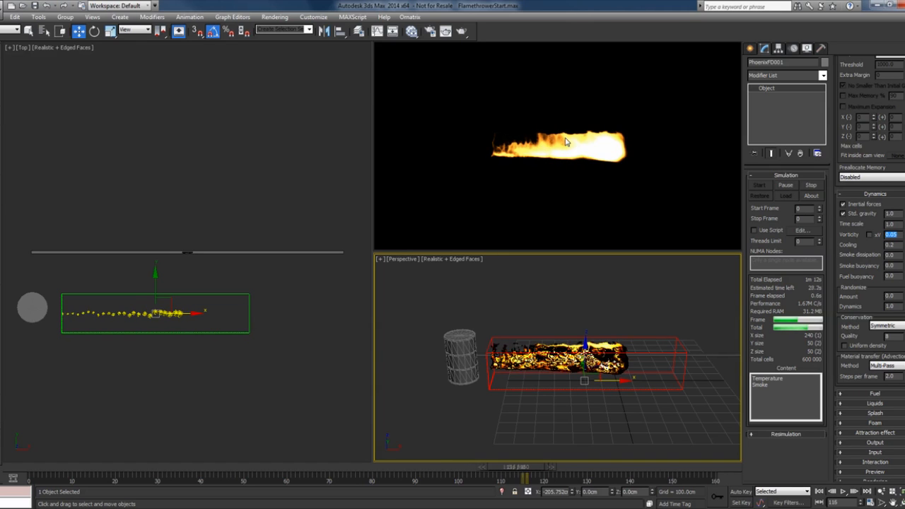
# Pause the simulation and scrub through the simulated frames to examine the flame's shape in the GPU preview.
pyautogui.click(786, 185)
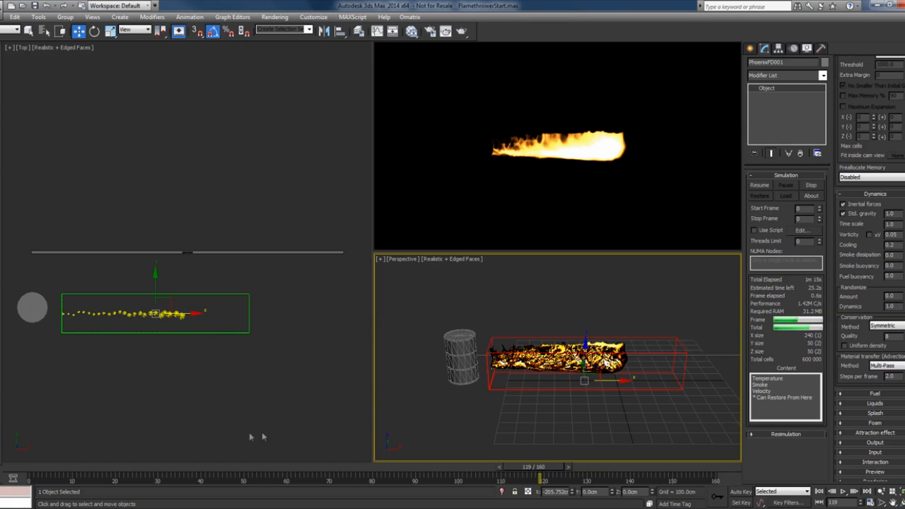
pyautogui.moveTo(85, 471); pyautogui.dragTo(355, 472)
pyautogui.press('w')
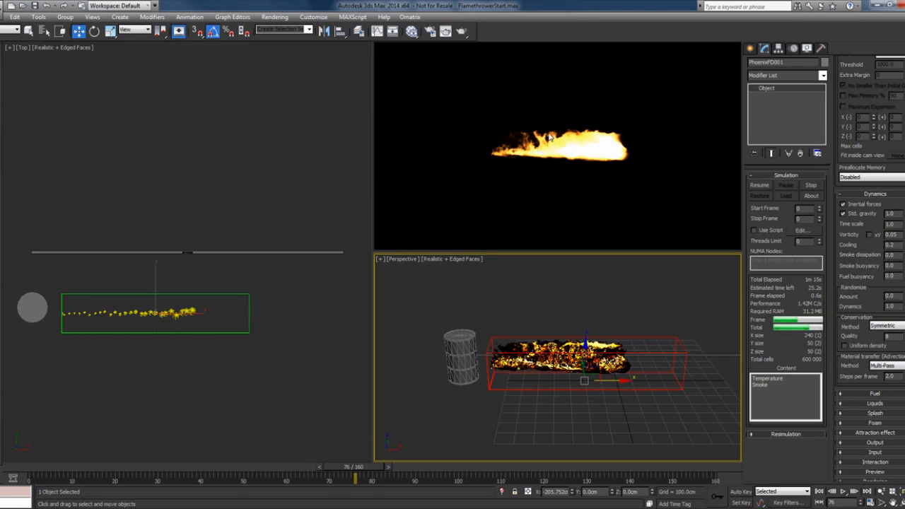
pyautogui.moveTo(366, 473); pyautogui.dragTo(405, 470)
pyautogui.press('w')
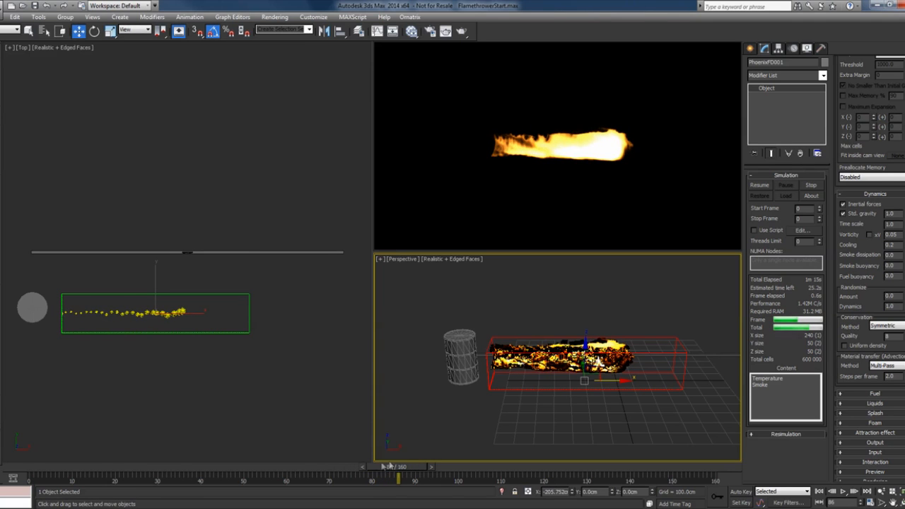
pyautogui.moveTo(392, 468); pyautogui.dragTo(359, 475)
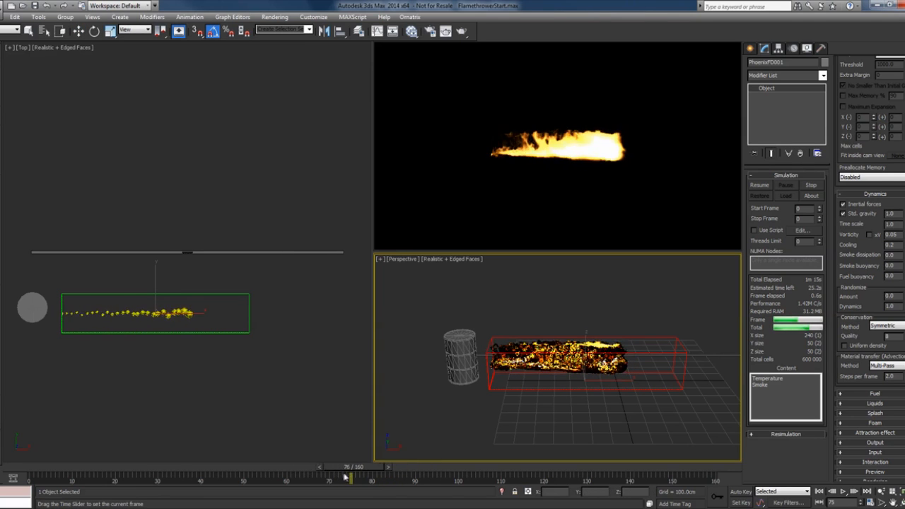
# Select the Phoenix source, stop the paused simulation and enable the source's Velocity option.
pyautogui.click(460, 350)
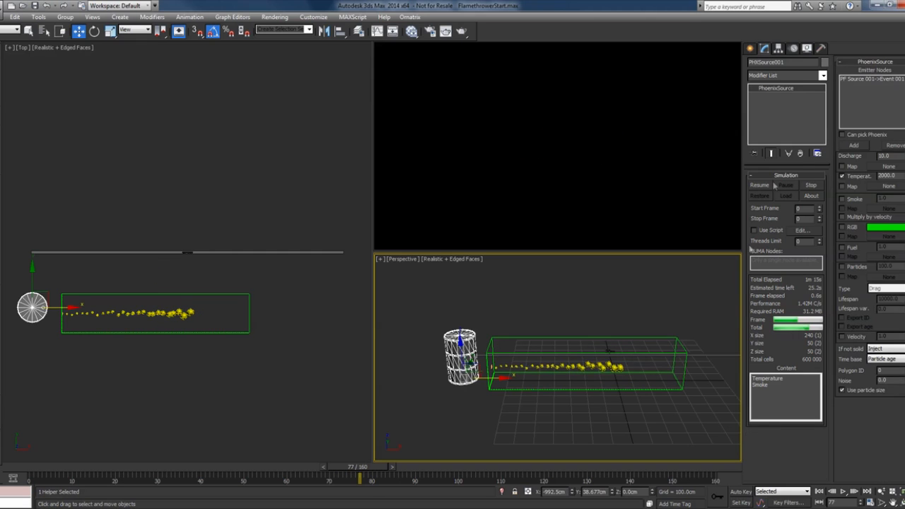
pyautogui.click(816, 186)
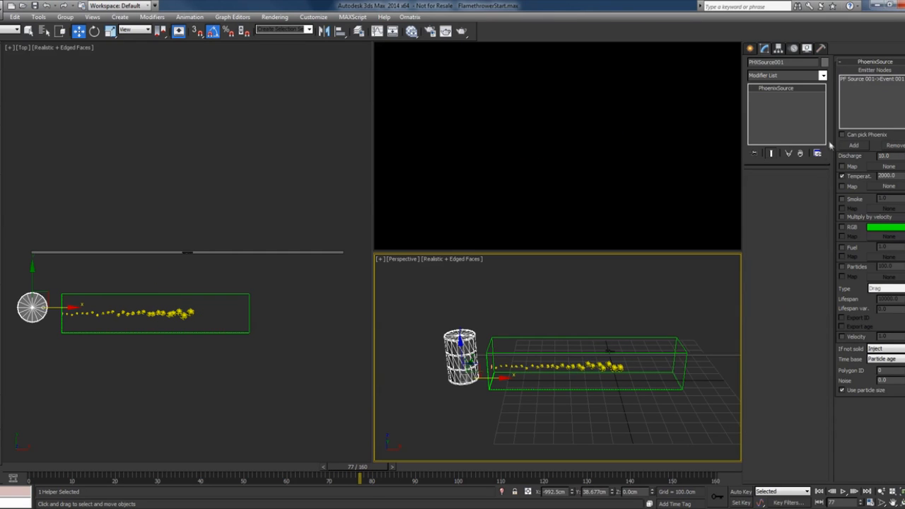
pyautogui.click(842, 338)
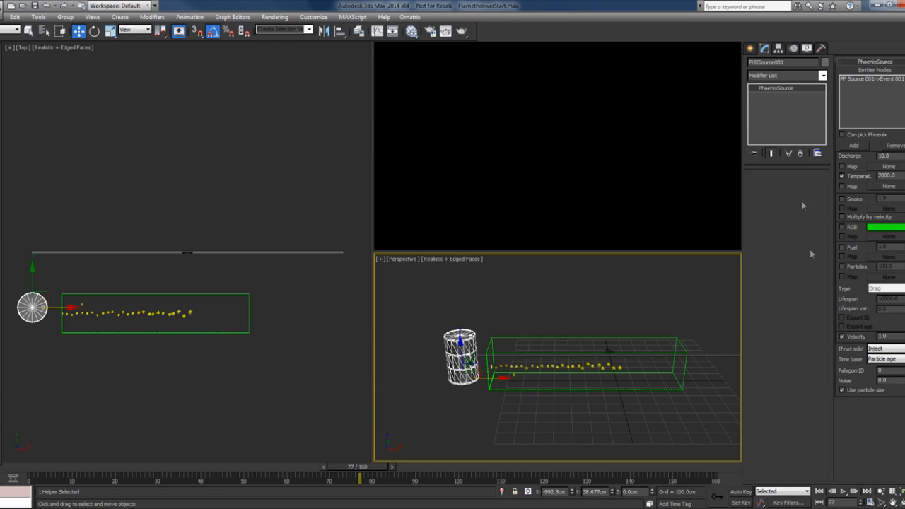
# Reselect the PhoenixFD simulator and start the fire simulation again.
pyautogui.click(750, 48)
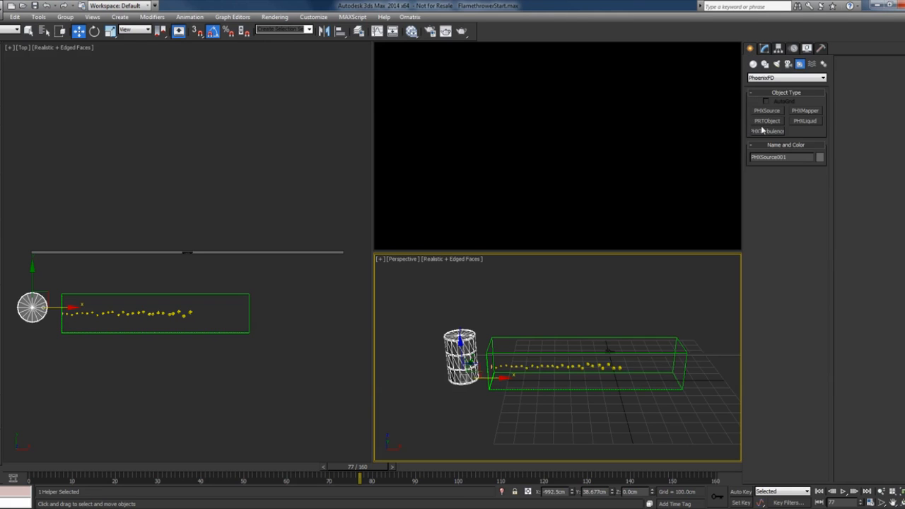
pyautogui.click(668, 387)
pyautogui.click(765, 49)
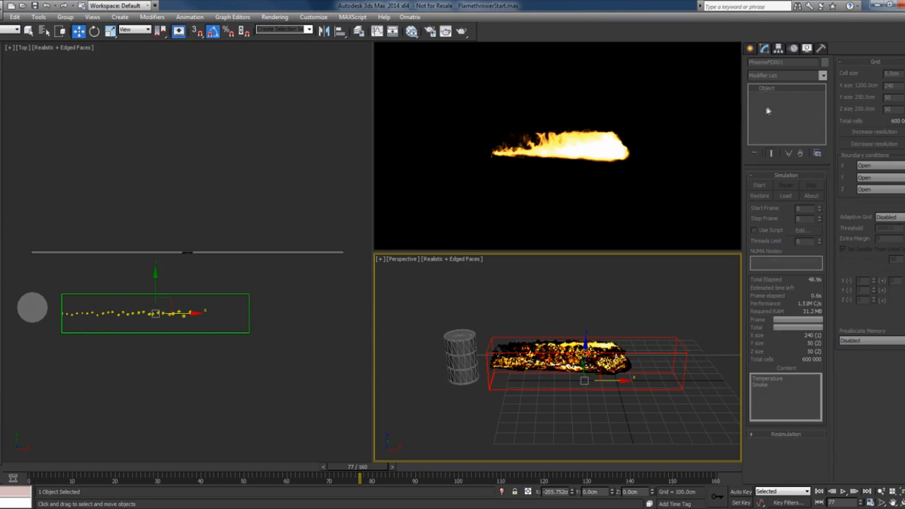
pyautogui.click(760, 185)
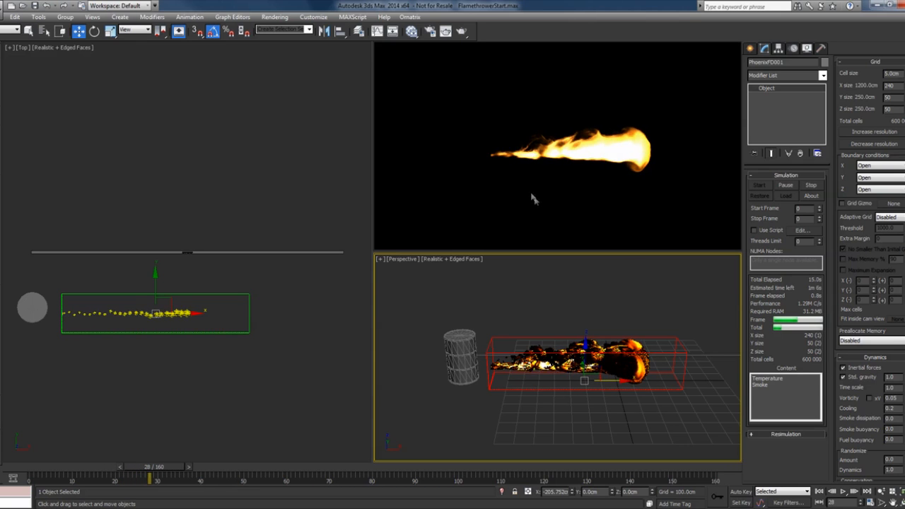
# Set the Phoenix source's Velocity to 1.5 during the simulation and reselect the simulator.
pyautogui.click(458, 347)
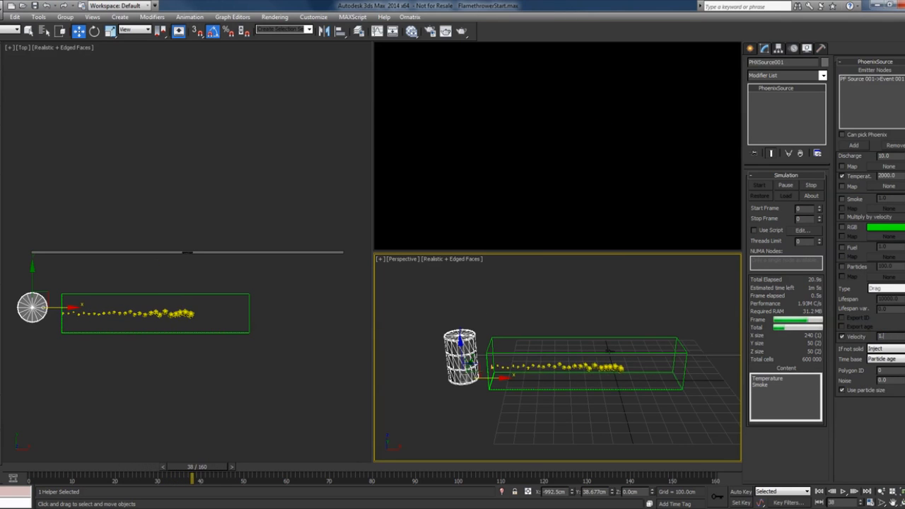
pyautogui.press('Return')
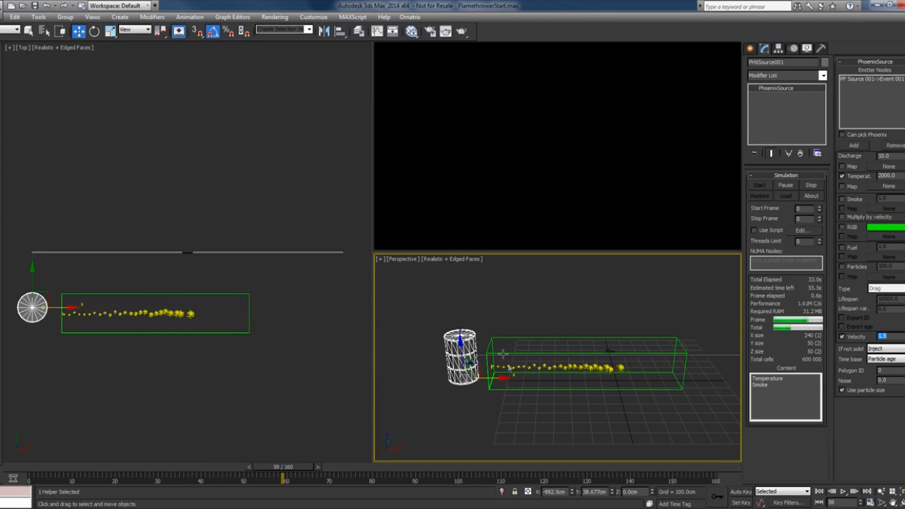
pyautogui.click(502, 389)
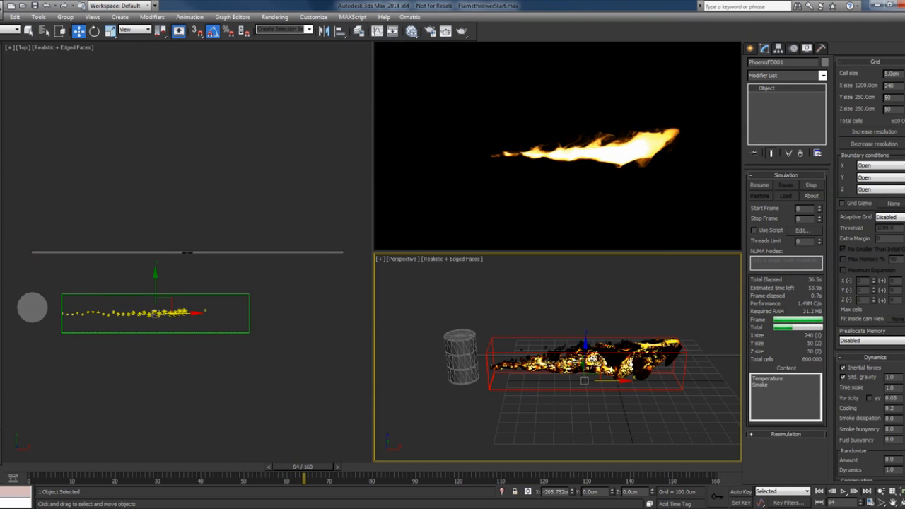
# Scrub through the simulated frames to examine the faster flame, and stop the simulation.
pyautogui.moveTo(89, 469); pyautogui.dragTo(282, 468)
pyautogui.press('w')
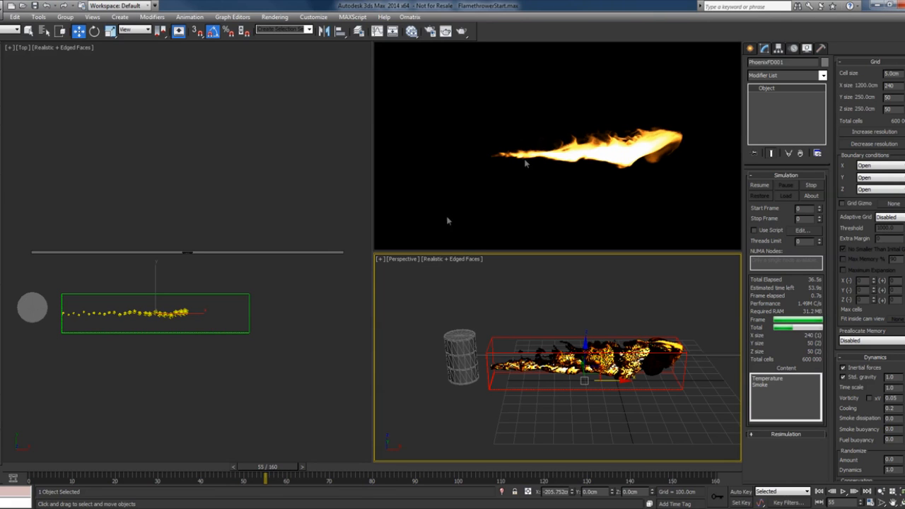
pyautogui.moveTo(283, 469); pyautogui.dragTo(239, 469)
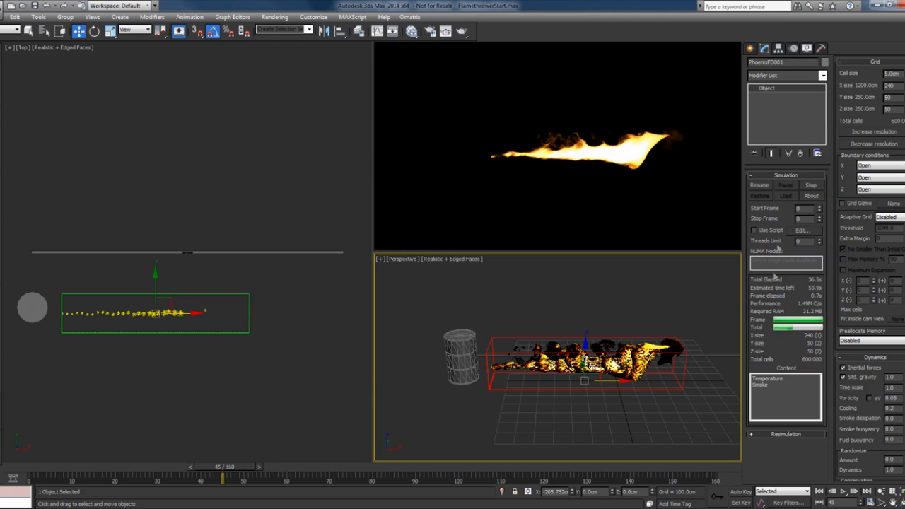
pyautogui.click(718, 280)
pyautogui.click(811, 185)
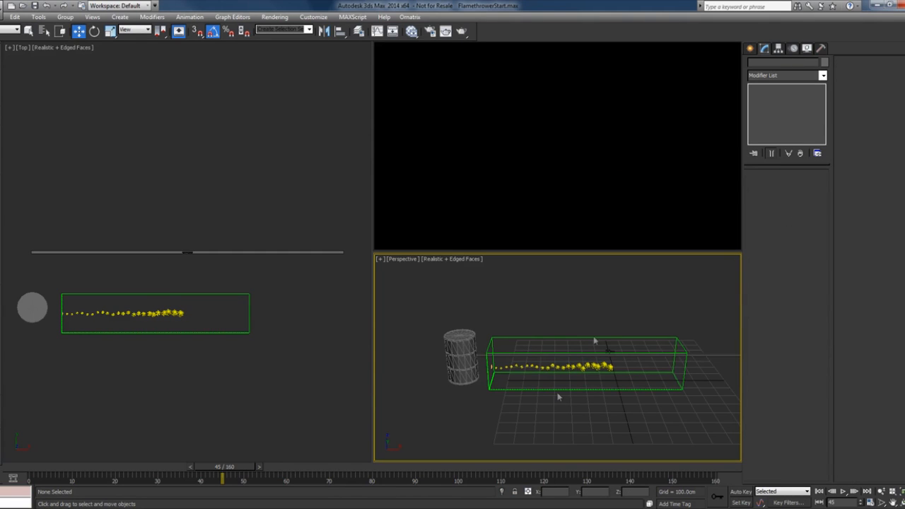
pyautogui.press('q')
pyautogui.click(644, 187)
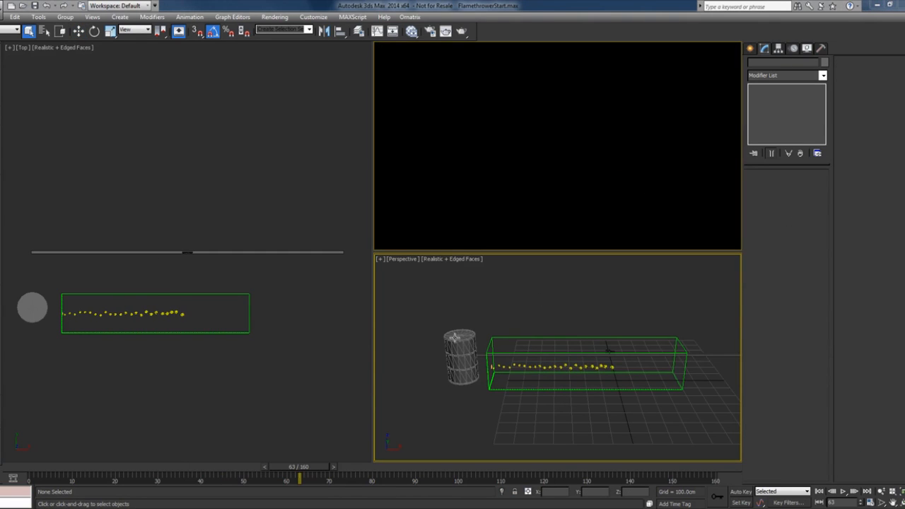
pyautogui.click(455, 337)
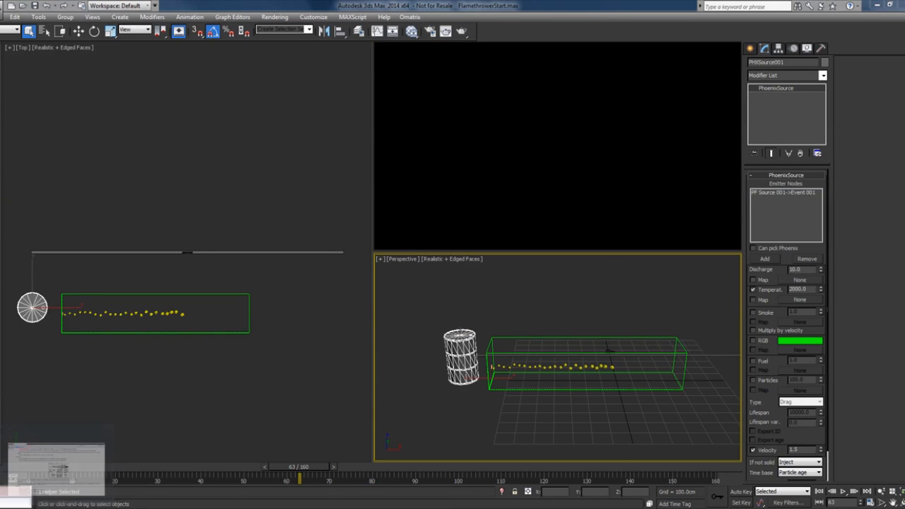
pyautogui.click(58, 506)
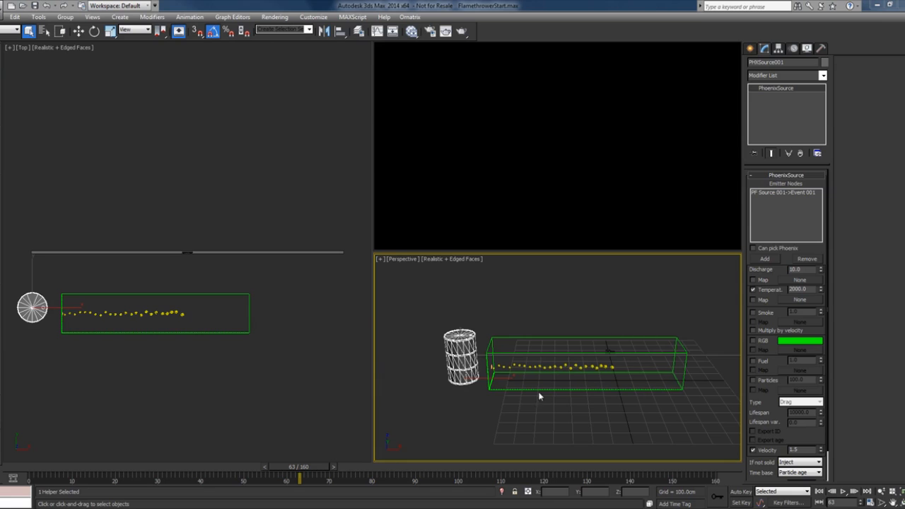
# Select the simulator and examine how the flame begins in the first frames of the simulation.
pyautogui.click(541, 388)
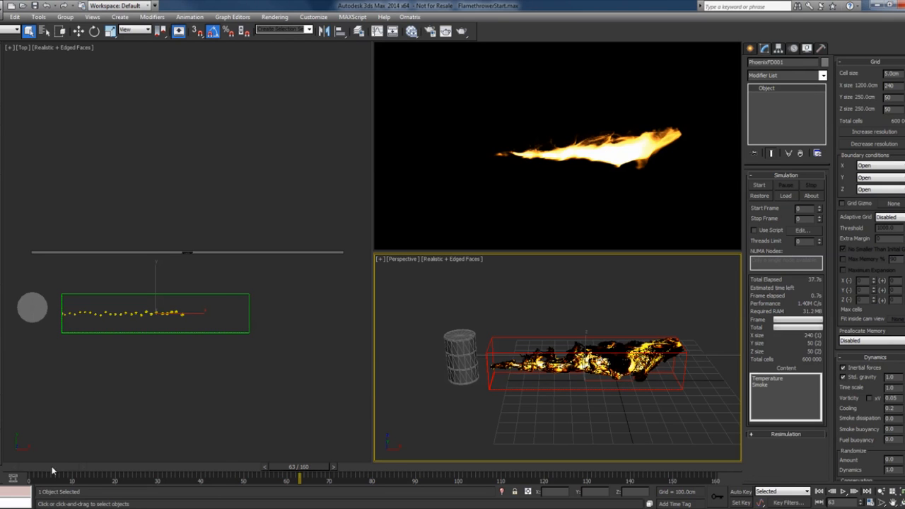
pyautogui.moveTo(52, 466); pyautogui.dragTo(73, 471)
pyautogui.press('q')
# With Auto Key enabled, keyframe the Phoenix source's Discharge at 0 at the start of the timeline.
pyautogui.click(532, 367)
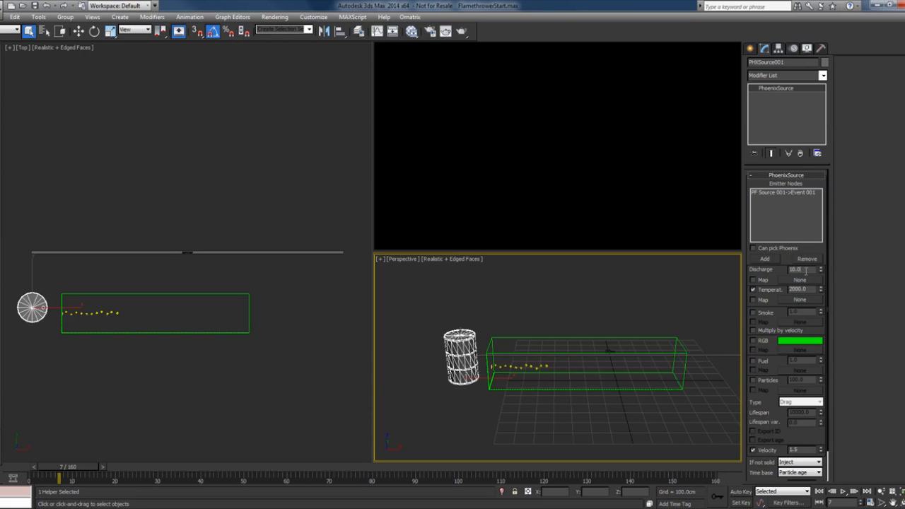
pyautogui.click(741, 491)
pyautogui.moveTo(88, 472); pyautogui.dragTo(40, 469)
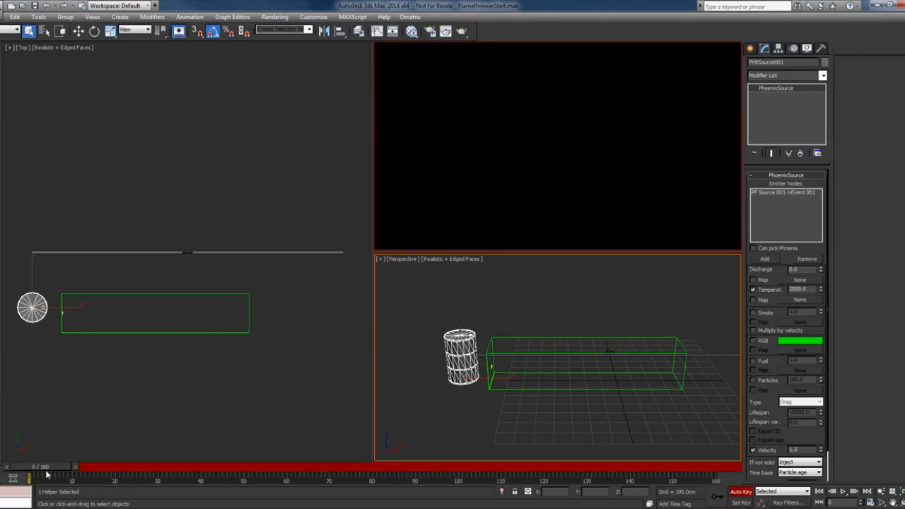
pyautogui.moveTo(46, 468); pyautogui.dragTo(55, 470)
# Keyframe the source's Discharge at 80 on frame 125 and turn Auto Key off.
pyautogui.moveTo(54, 468); pyautogui.dragTo(564, 481)
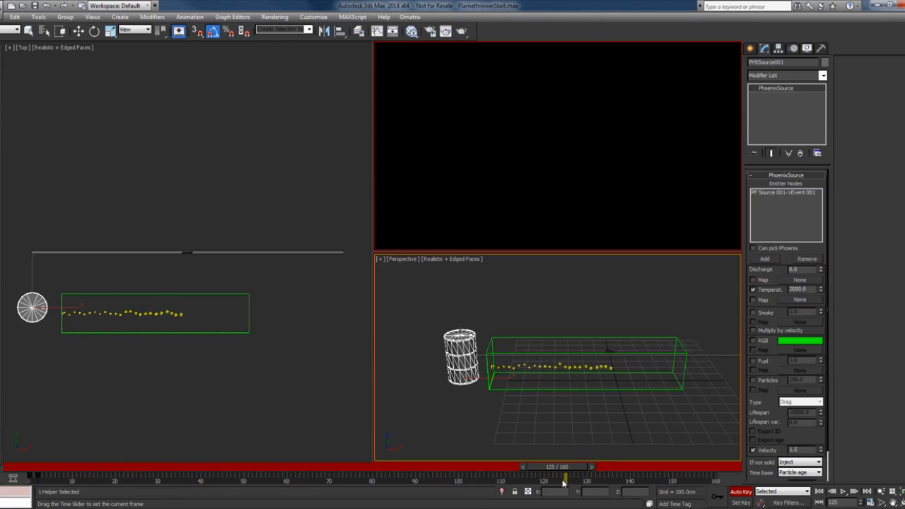
pyautogui.press('q')
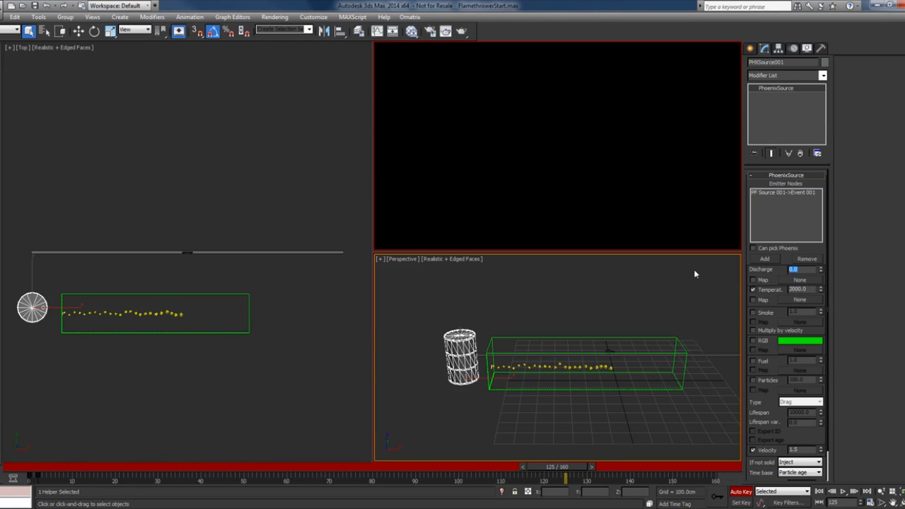
pyautogui.write('8')
pyautogui.click(743, 492)
# Show the Discharge animation in Track View, set all its keys' tangents to linear and close the curve window.
pyautogui.rightClick(803, 270)
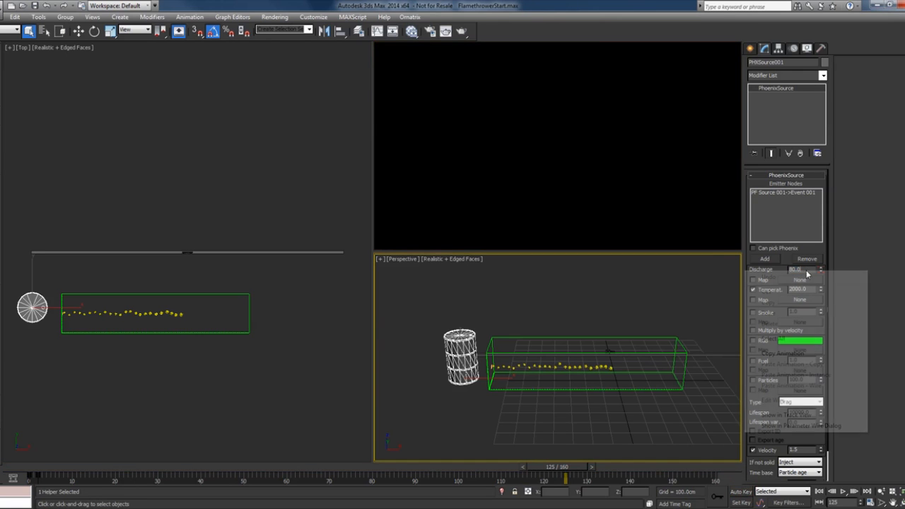
pyautogui.click(786, 414)
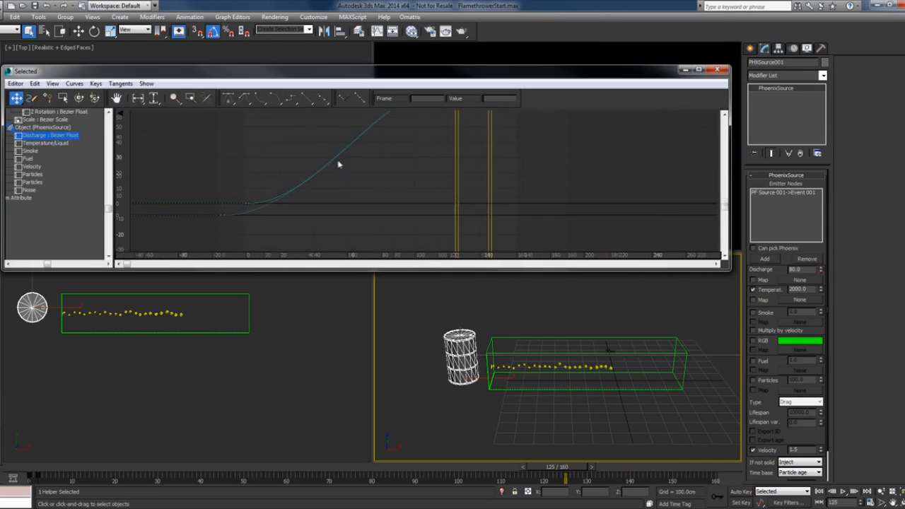
pyautogui.scroll(-1, 355, 157)
pyautogui.moveTo(364, 175); pyautogui.dragTo(358, 207, button='middle')
pyautogui.moveTo(224, 121); pyautogui.dragTo(447, 247)
pyautogui.click(306, 99)
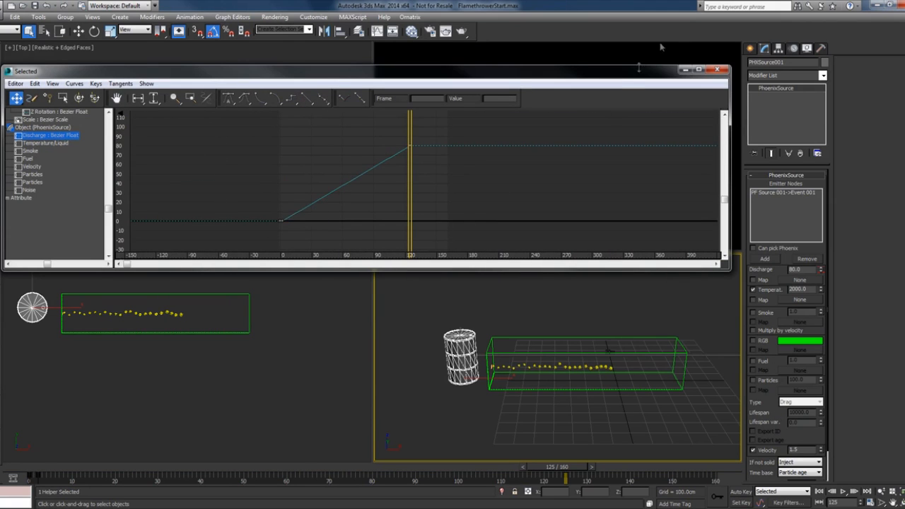
pyautogui.click(717, 71)
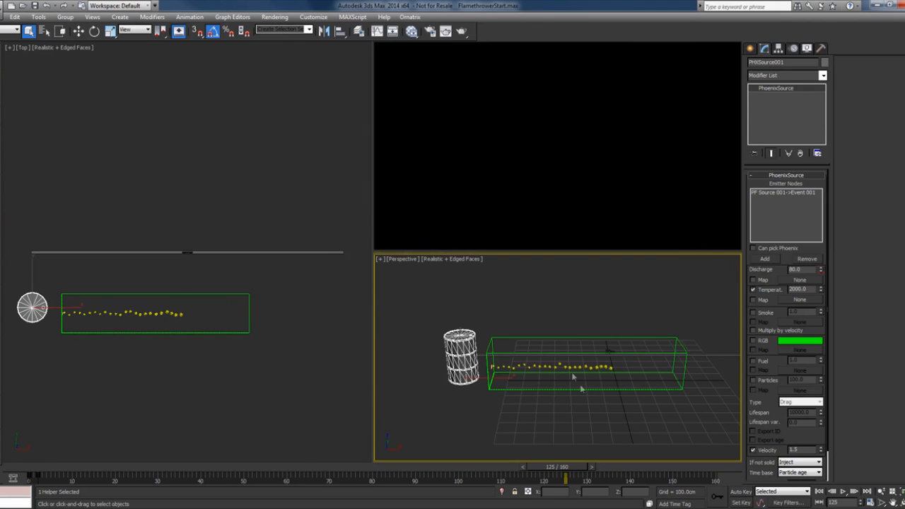
# Select the PhoenixFD simulator, rerun the simulation with the animated Discharge and stop it after about 34 frames.
pyautogui.click(523, 392)
pyautogui.press('w')
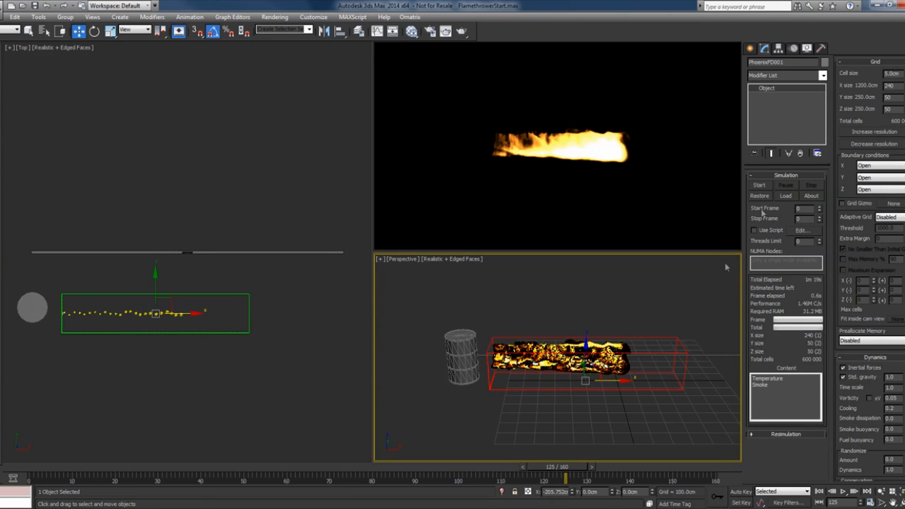
pyautogui.click(758, 185)
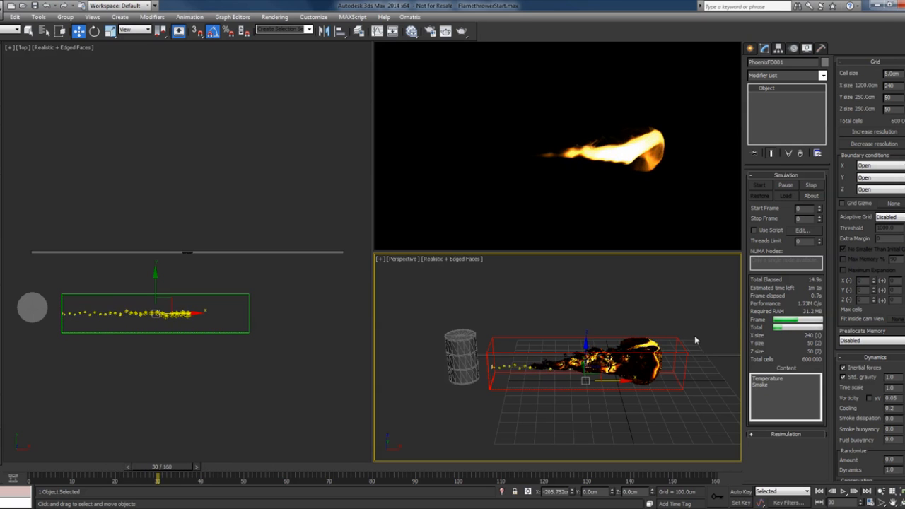
pyautogui.click(783, 184)
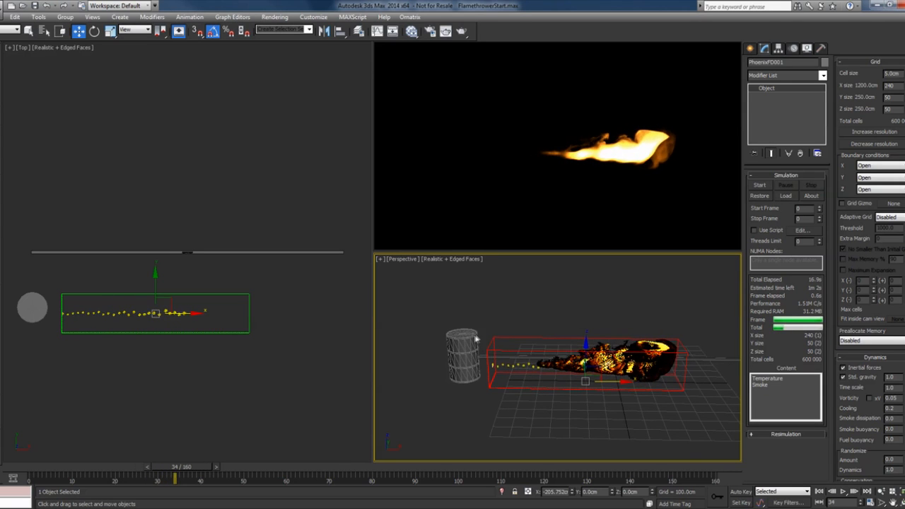
pyautogui.moveTo(849, 394); pyautogui.dragTo(849, 214)
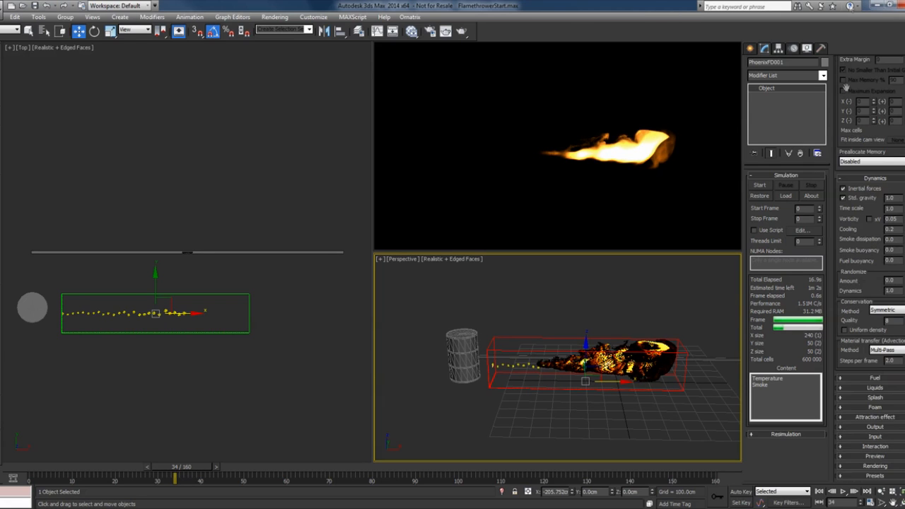
# Expand the Phoenix simulator's Output settings and enable the Fuel channel on the Phoenix source.
pyautogui.click(476, 339)
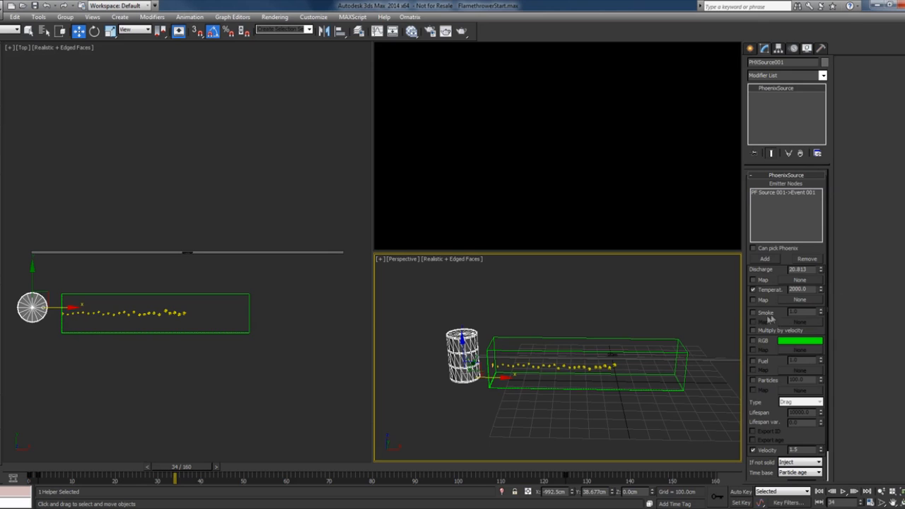
pyautogui.click(681, 391)
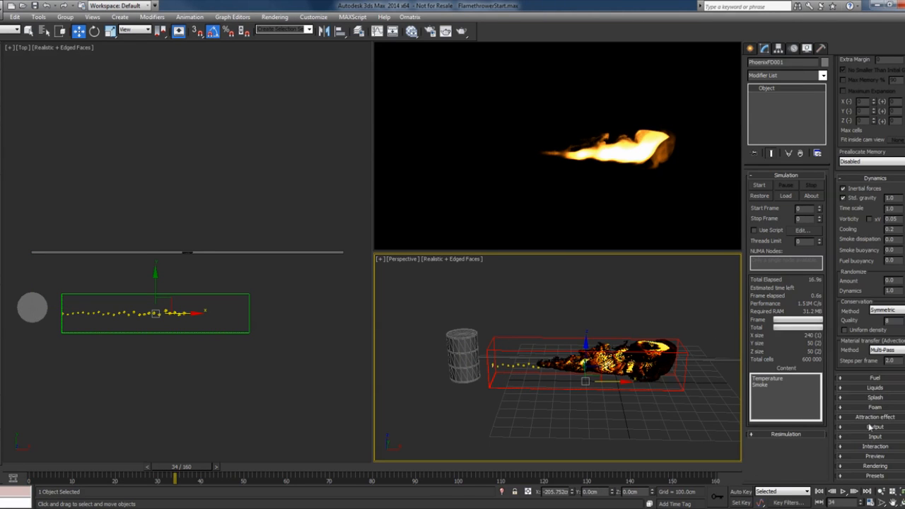
pyautogui.click(874, 427)
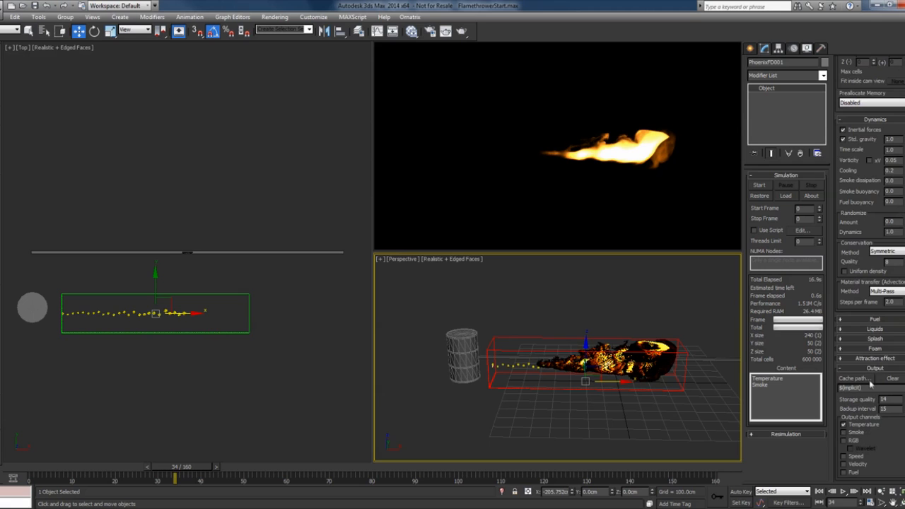
pyautogui.click(472, 345)
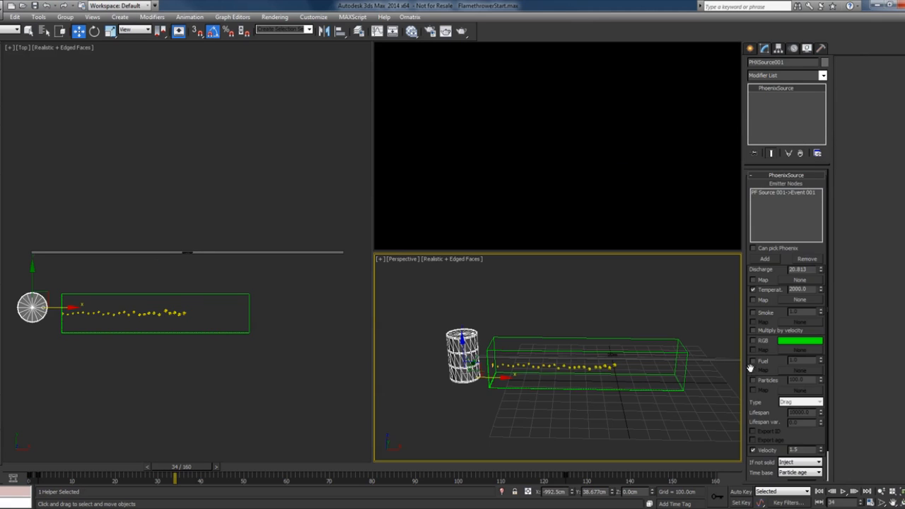
pyautogui.moveTo(769, 372); pyautogui.dragTo(770, 340)
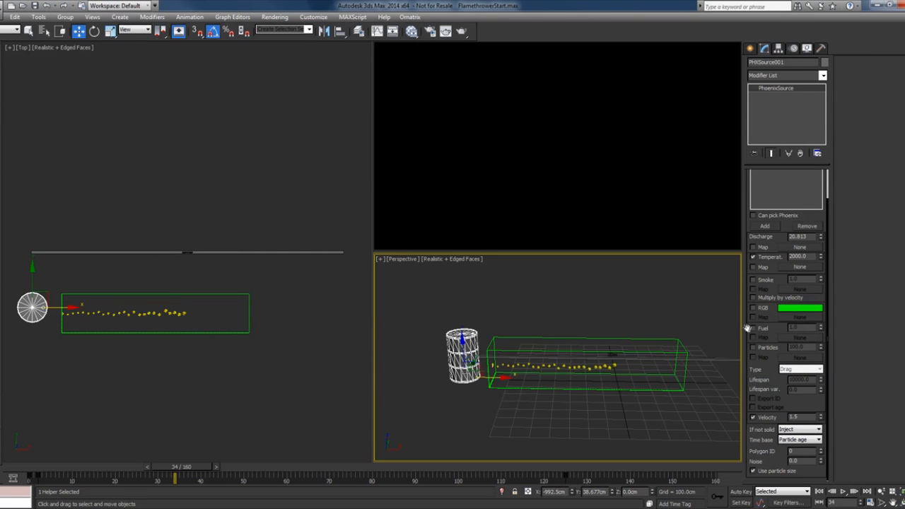
pyautogui.click(752, 329)
pyautogui.moveTo(816, 218); pyautogui.dragTo(813, 251)
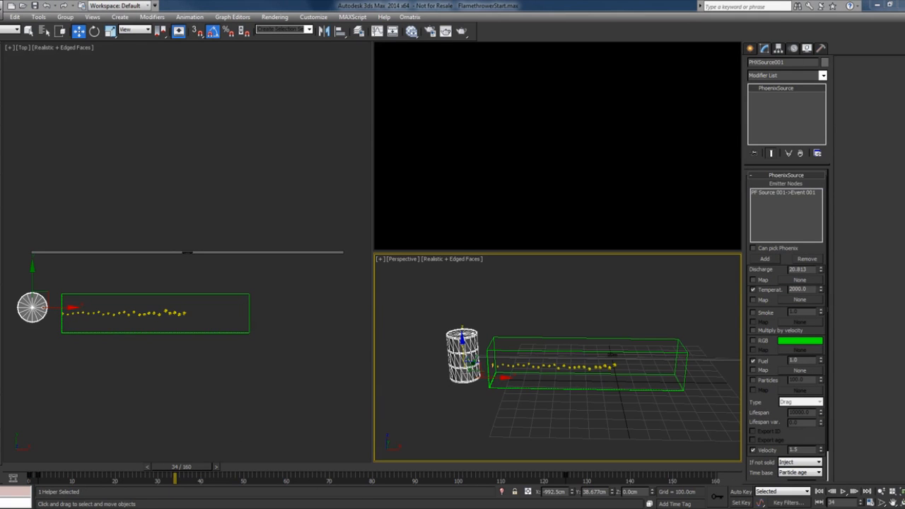
# Switch to VLC, play the Flamethrower.mov reference clip to study the fire and smoke, pause it and return to 3ds Max.
pyautogui.click(334, 508)
pyautogui.click(219, 436)
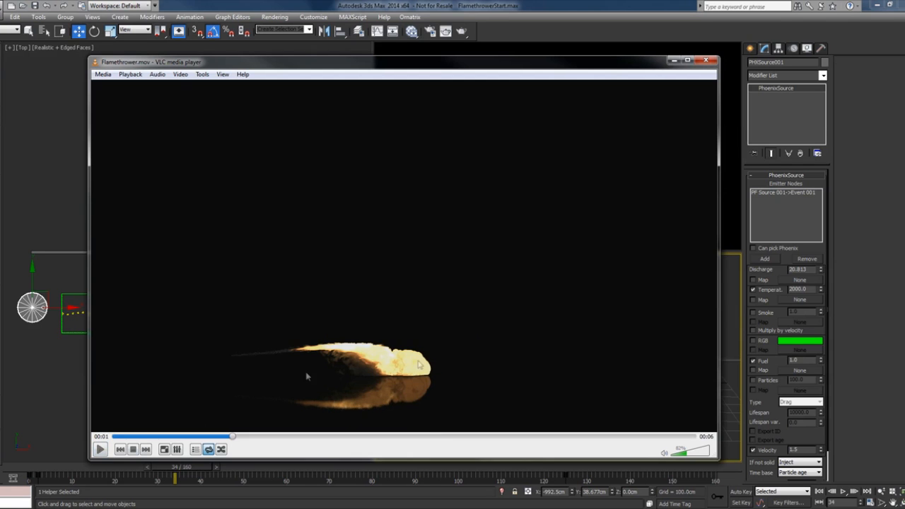
pyautogui.click(99, 449)
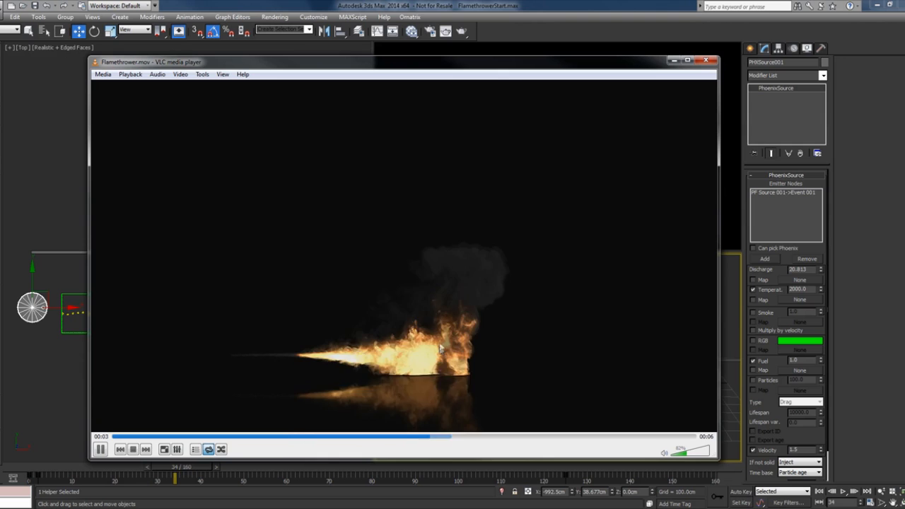
pyautogui.press('space')
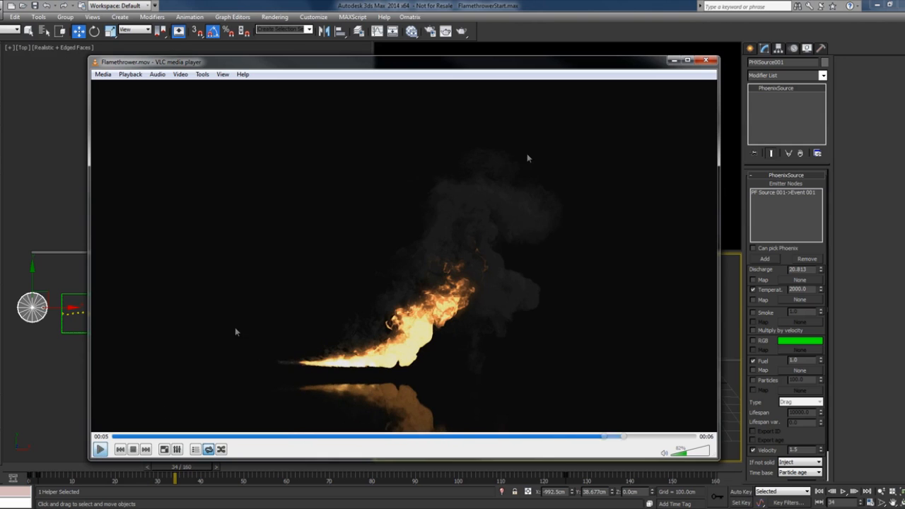
pyautogui.click(674, 60)
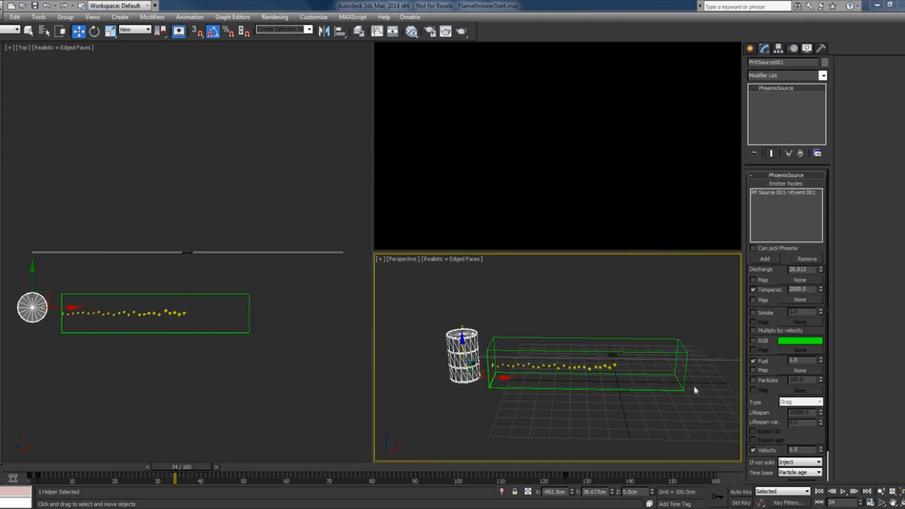
# Disable the source's Fuel channel, rerun the simulation from the Phoenix simulator and pause it at frame 17.
pyautogui.click(683, 391)
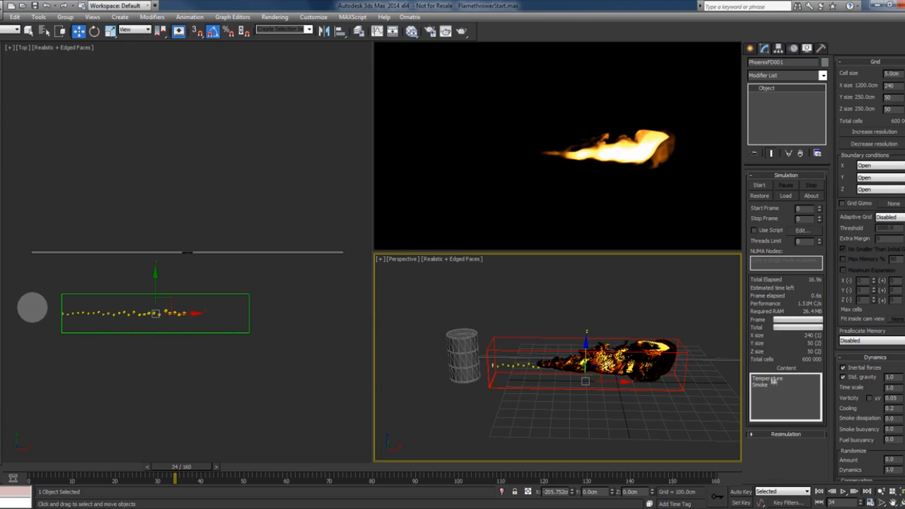
pyautogui.click(469, 376)
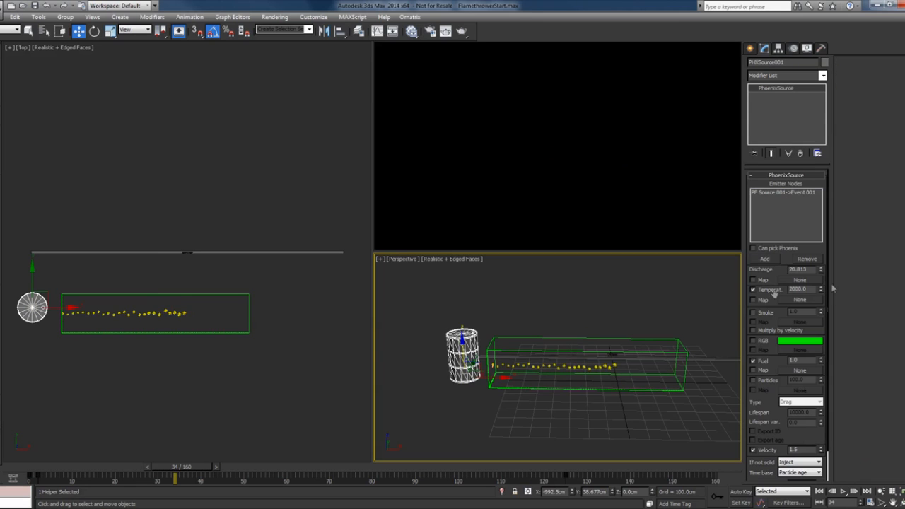
pyautogui.click(753, 362)
pyautogui.click(685, 390)
pyautogui.moveTo(862, 417); pyautogui.dragTo(856, 178)
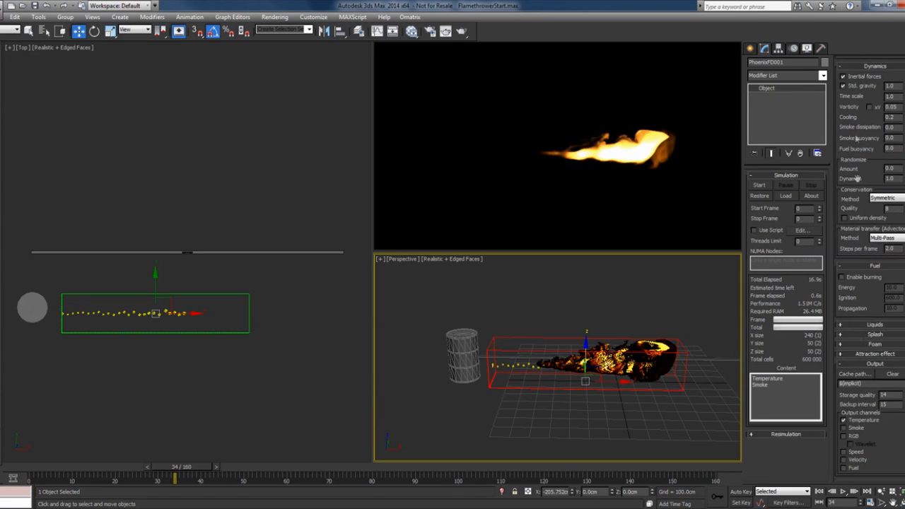
pyautogui.scroll(-2, 859, 388)
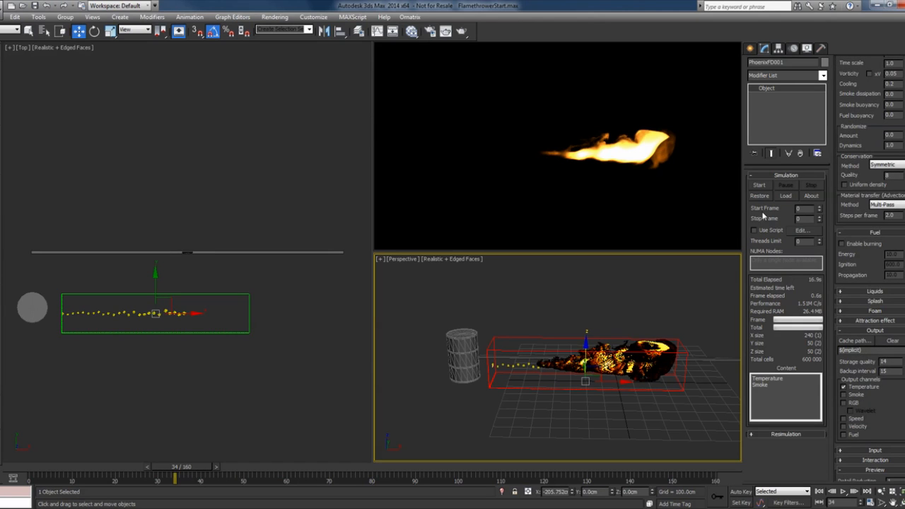
pyautogui.click(760, 186)
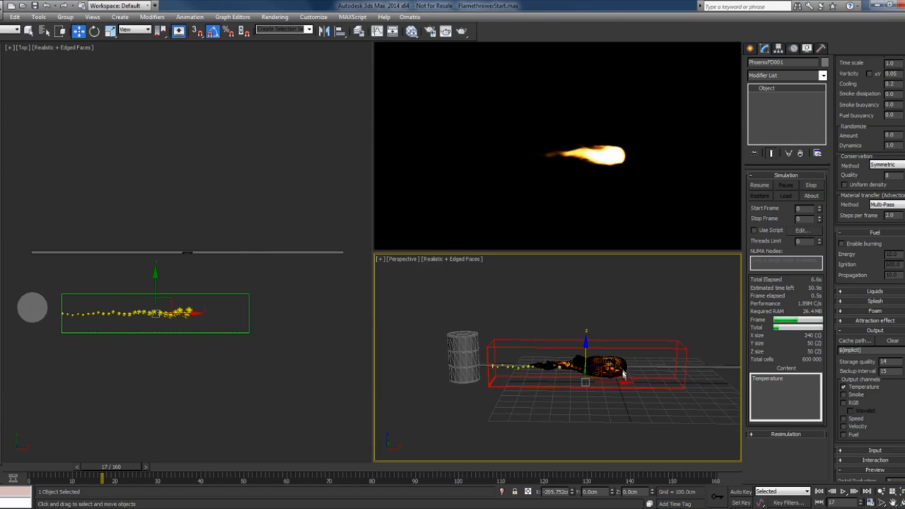
# Enable Fuel on the Phoenix source and turn on Enable burning in the simulator's Fuel settings.
pyautogui.click(459, 338)
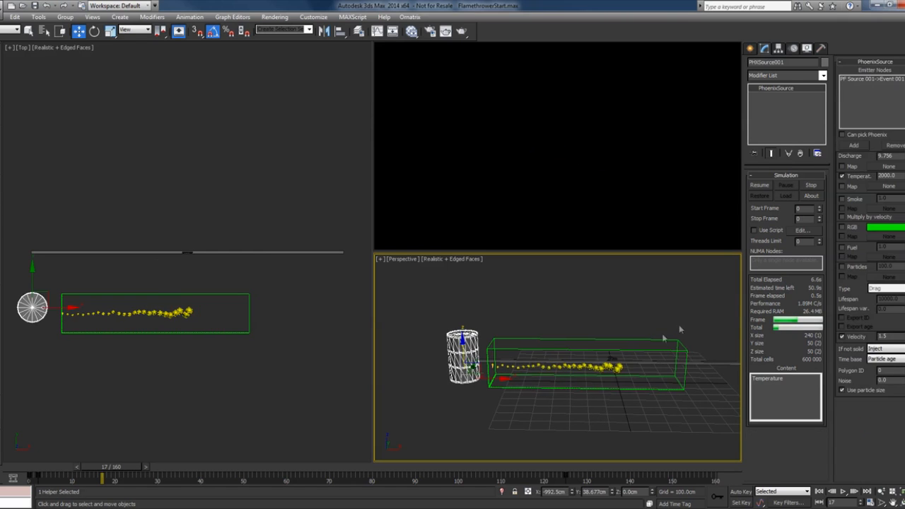
pyautogui.click(842, 247)
pyautogui.click(681, 393)
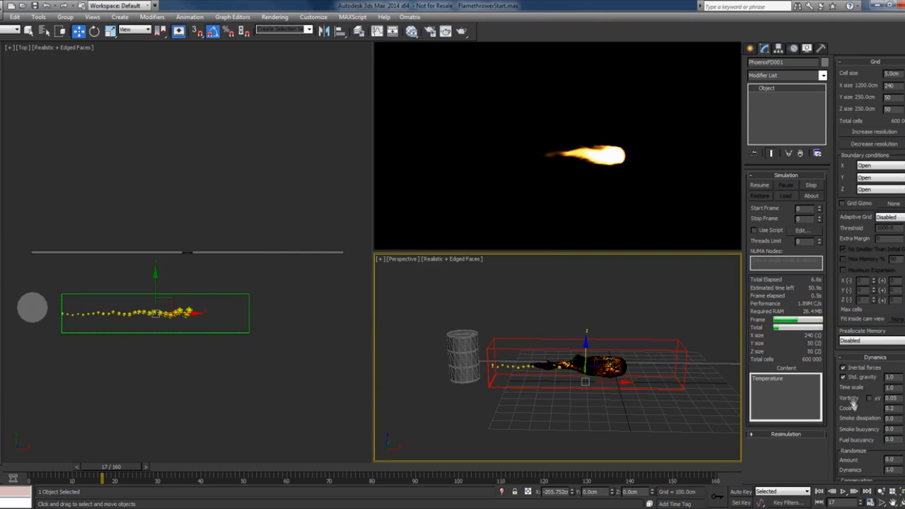
pyautogui.scroll(-3, 853, 221)
pyautogui.scroll(-1, 872, 397)
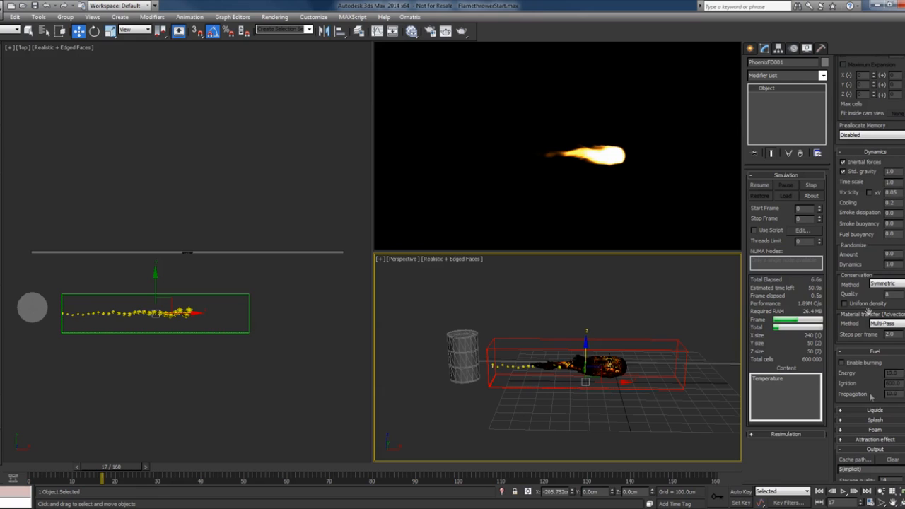
pyautogui.click(842, 362)
# Stop the paused simulation, restart it with burning fuel and pause it at frame 18.
pyautogui.scroll(10, 870, 283)
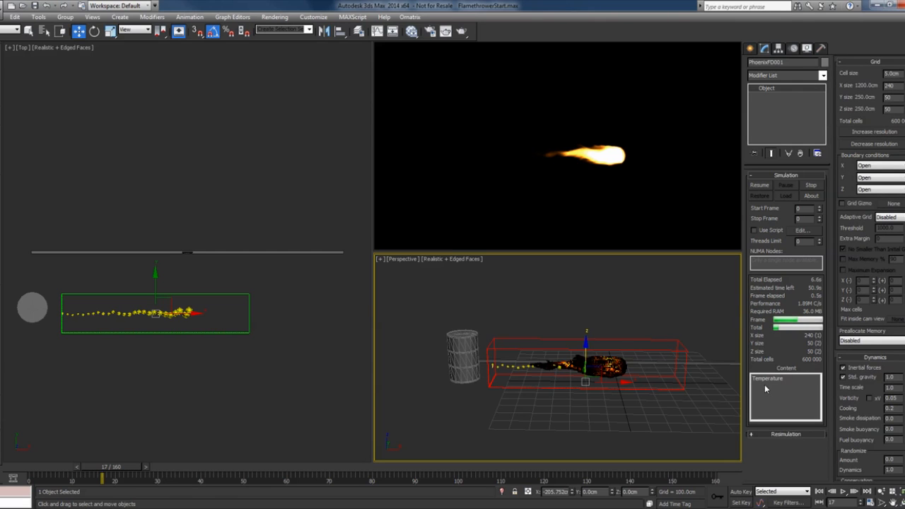
pyautogui.click(811, 184)
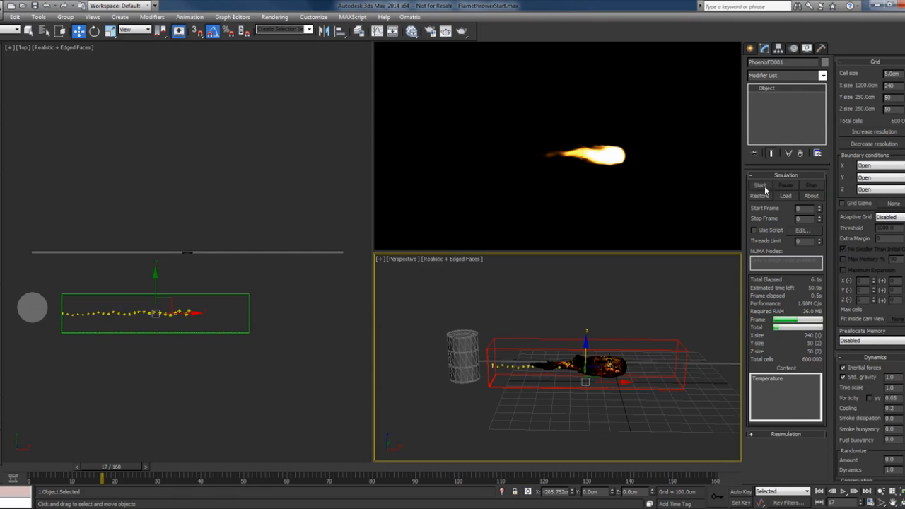
pyautogui.click(759, 185)
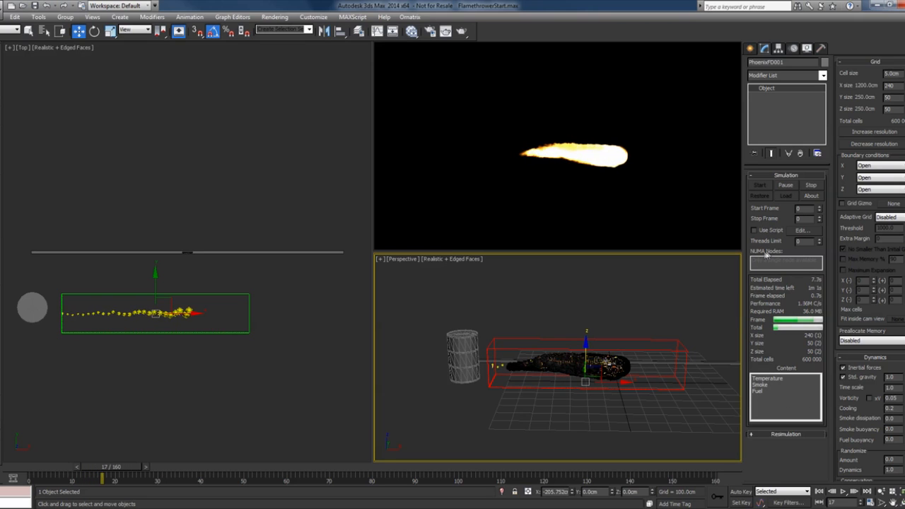
pyautogui.click(785, 185)
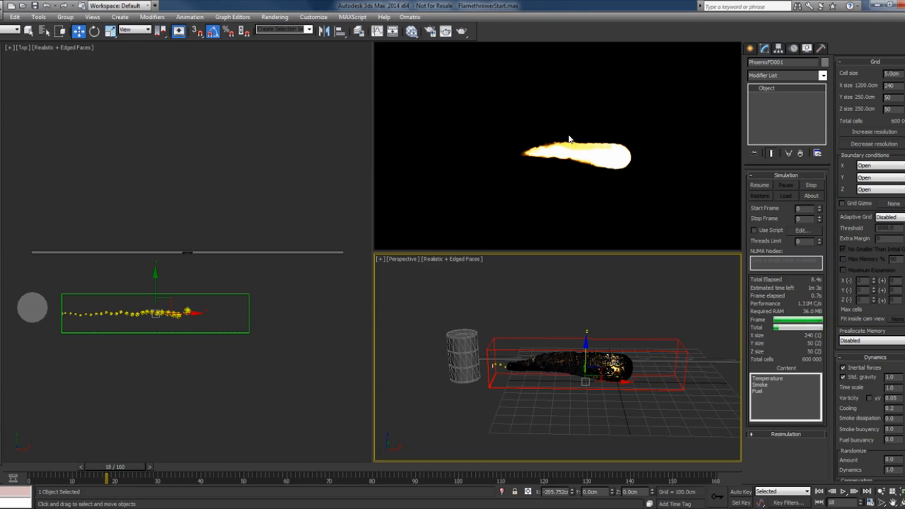
# Create a standard Omni light in front of the simulator grid and raise it above the grid to about 438 cm in Z.
pyautogui.click(749, 48)
pyautogui.click(776, 78)
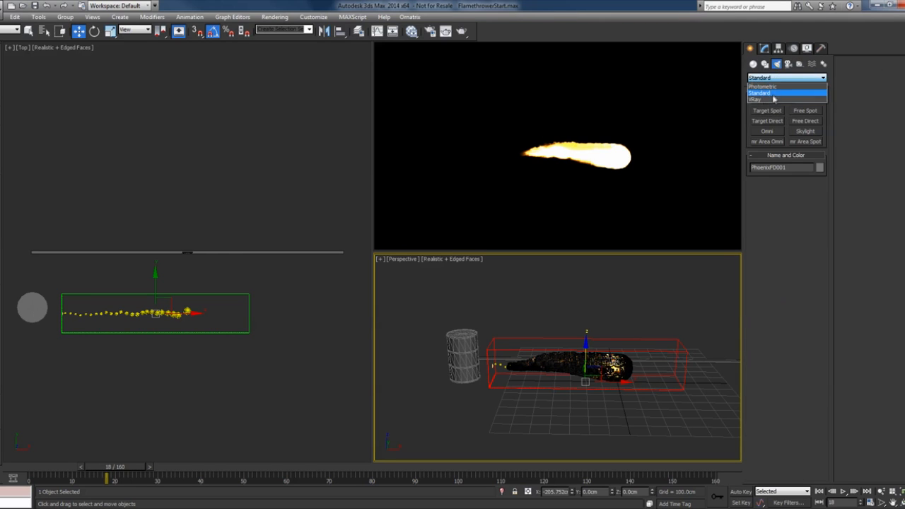
pyautogui.click(773, 94)
pyautogui.click(767, 131)
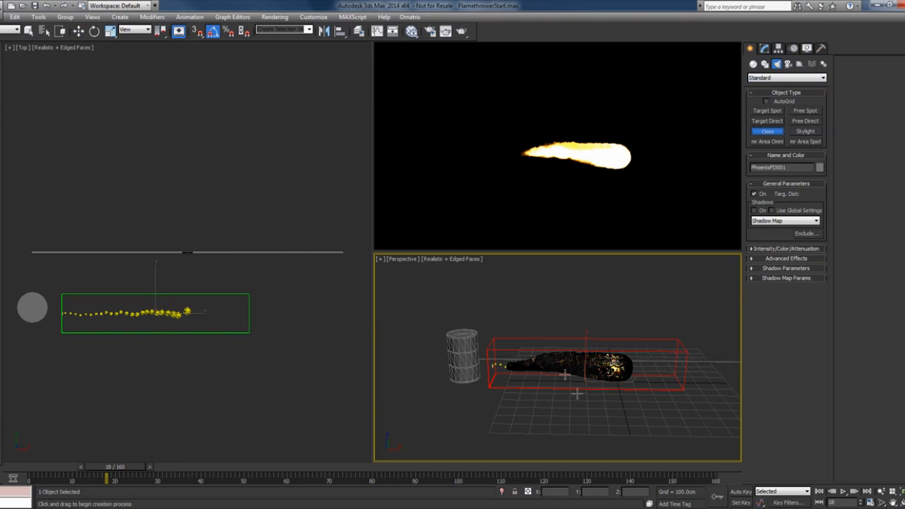
pyautogui.click(597, 404)
pyautogui.press('w')
pyautogui.moveTo(599, 378); pyautogui.dragTo(599, 302)
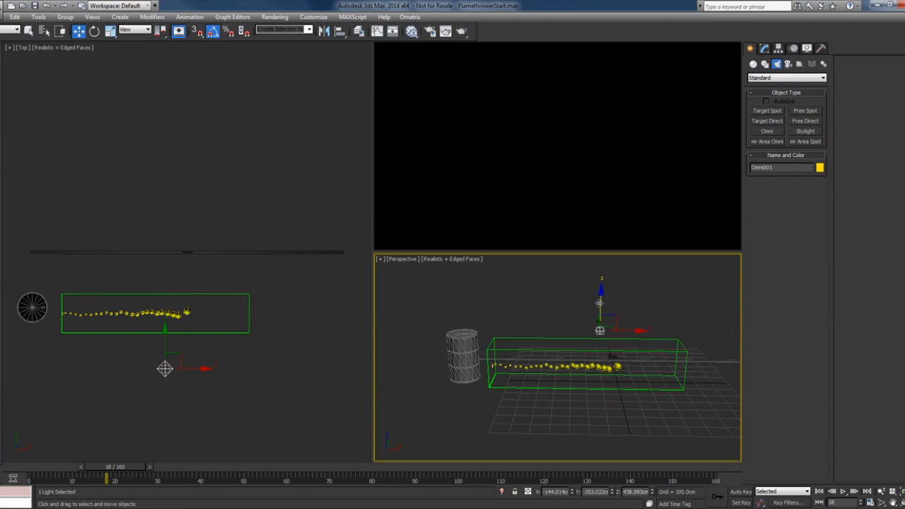
# Select the Phoenix simulator and bring up its GPU Preview lighting settings for modification.
pyautogui.click(649, 387)
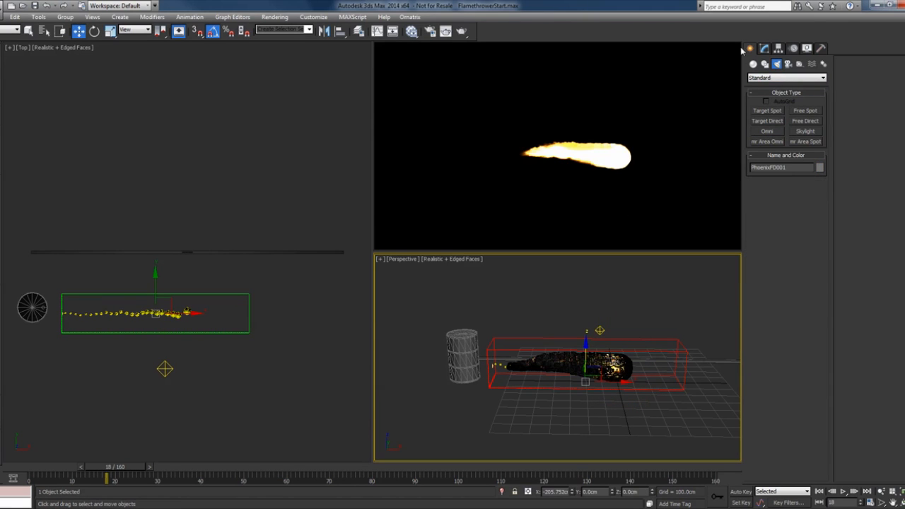
pyautogui.click(763, 48)
pyautogui.scroll(-10, 854, 410)
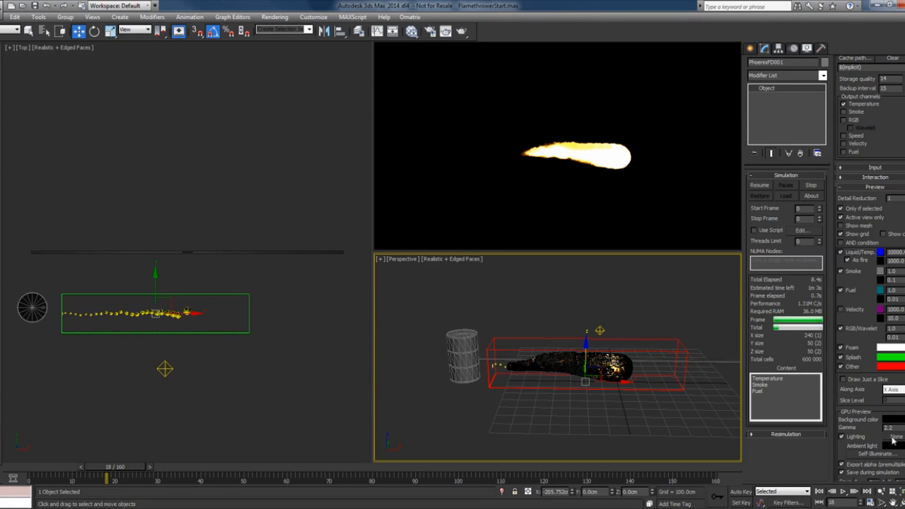
# Assign the omni light above the simulator as the GPU preview lighting, then stop the current Phoenix simulation and start it again.
pyautogui.click(893, 439)
pyautogui.click(599, 330)
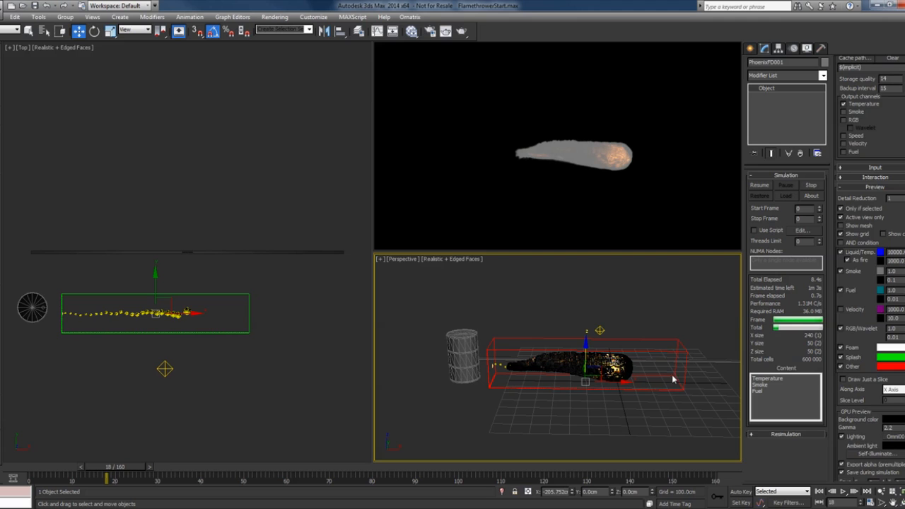
pyautogui.click(696, 384)
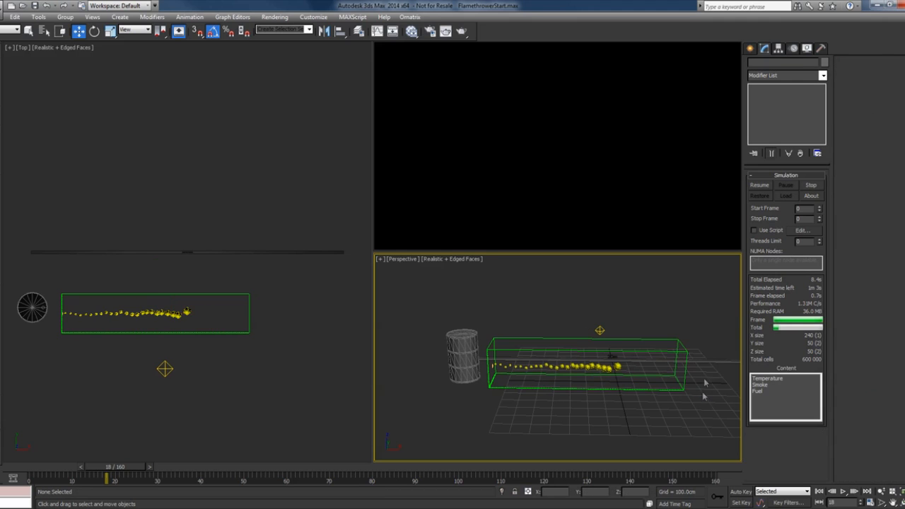
pyautogui.click(805, 186)
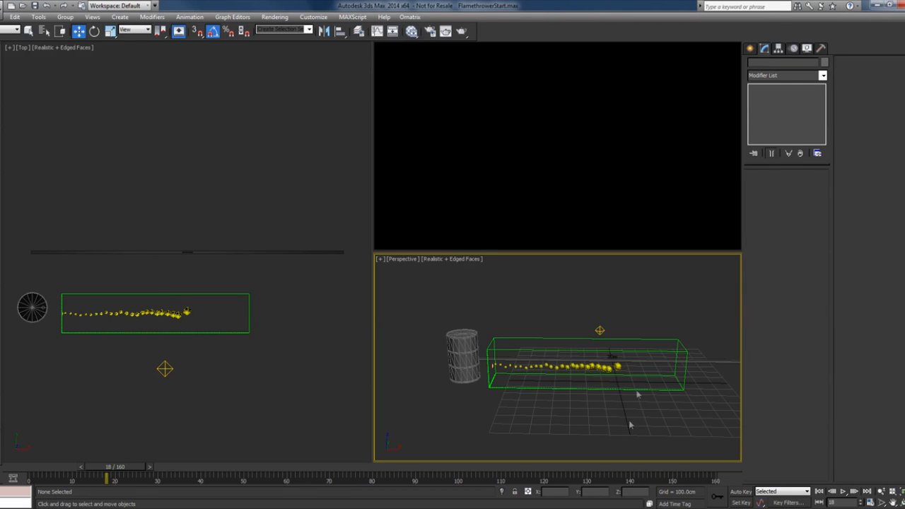
pyautogui.click(667, 390)
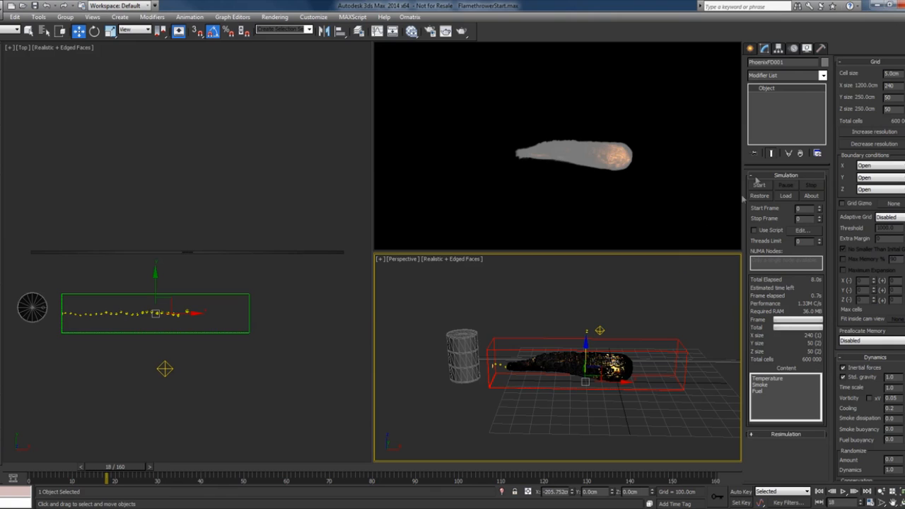
pyautogui.click(758, 185)
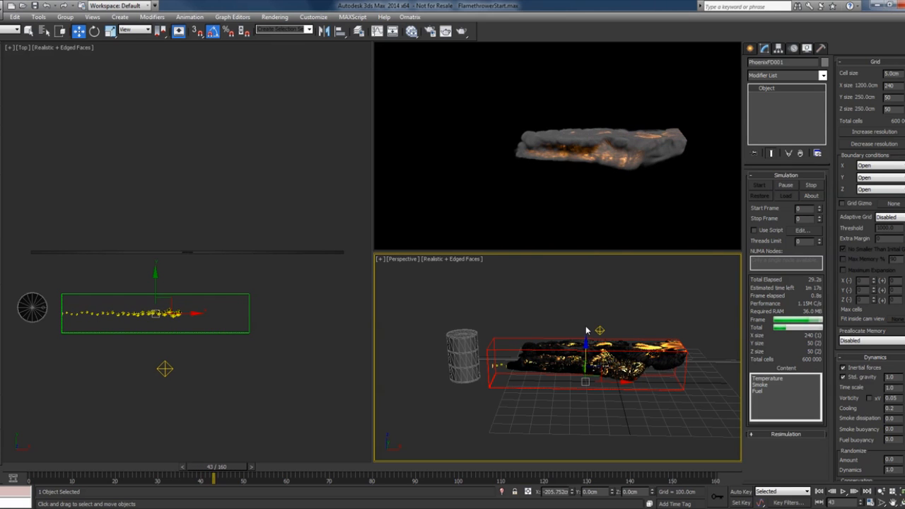
# Set the size of the Shape 001 operator's 20-sided spheres to 7 cm in Particle View and close the view.
pyautogui.press('6')
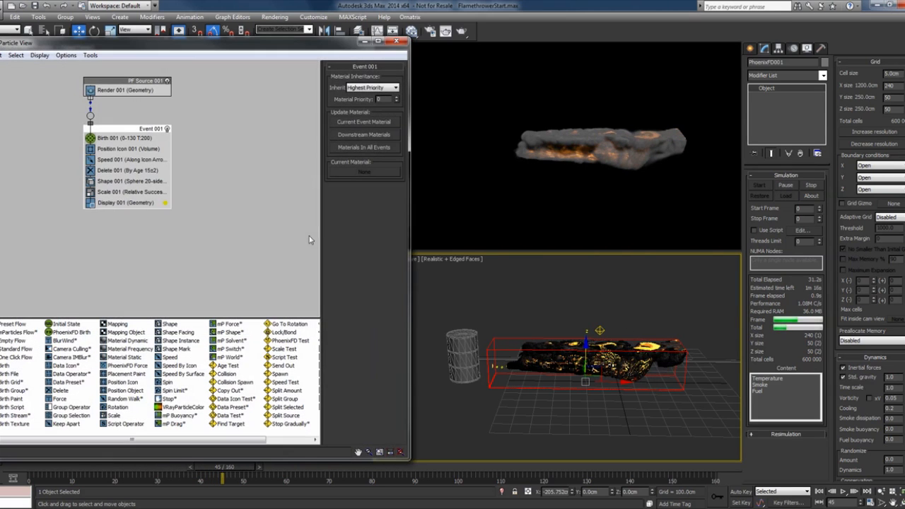
pyautogui.click(127, 181)
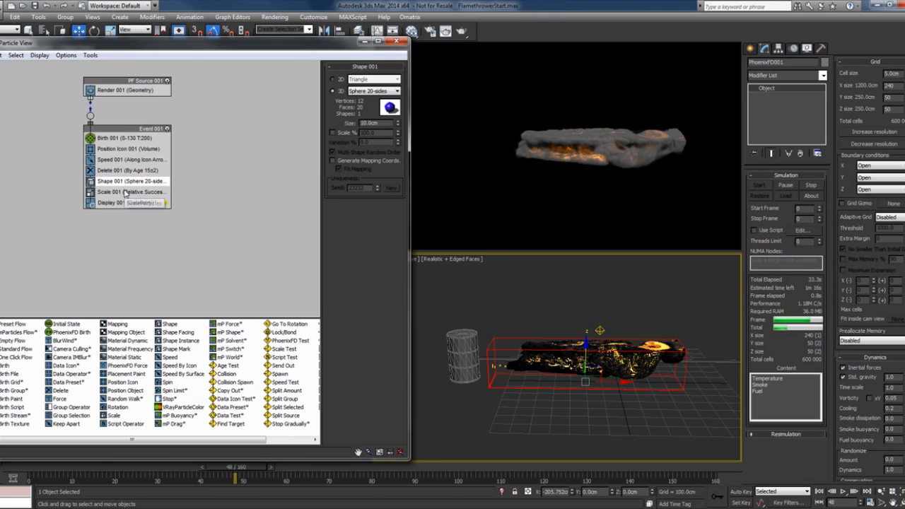
pyautogui.doubleClick(368, 123)
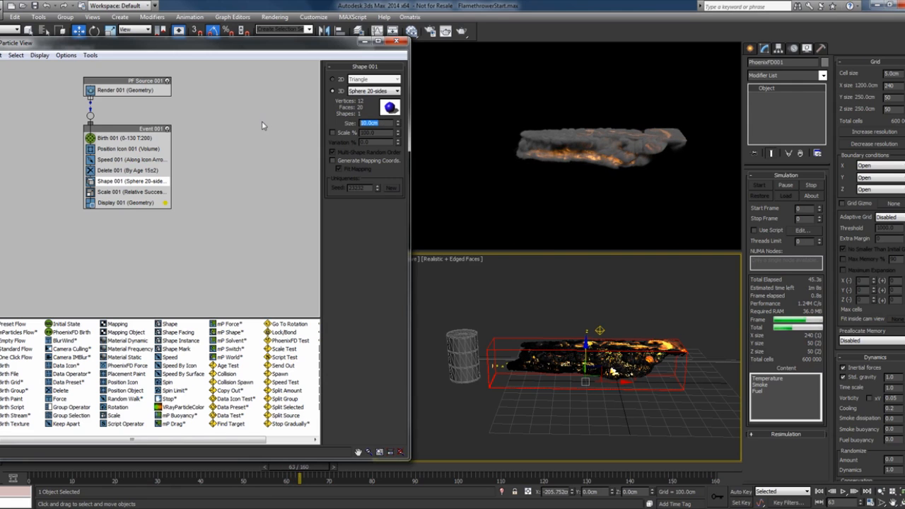
pyautogui.write('7')
pyautogui.press('Return')
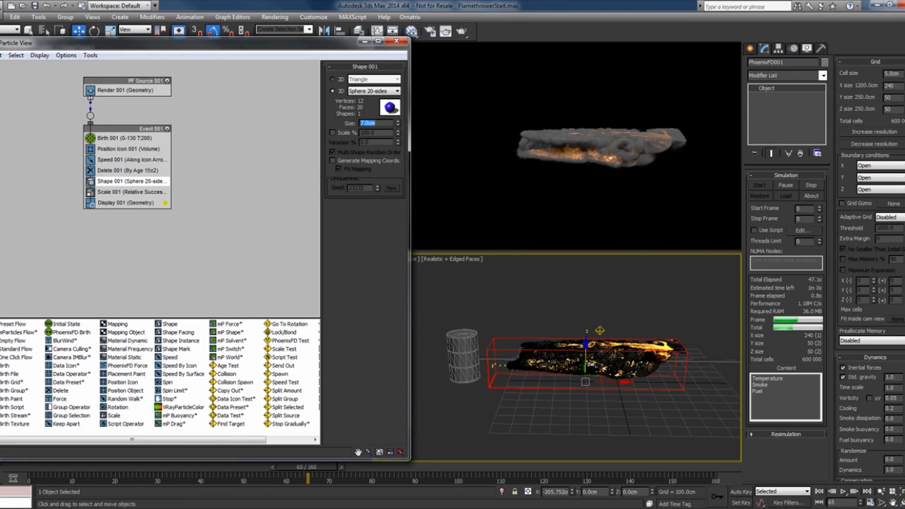
pyautogui.click(247, 230)
pyautogui.click(396, 41)
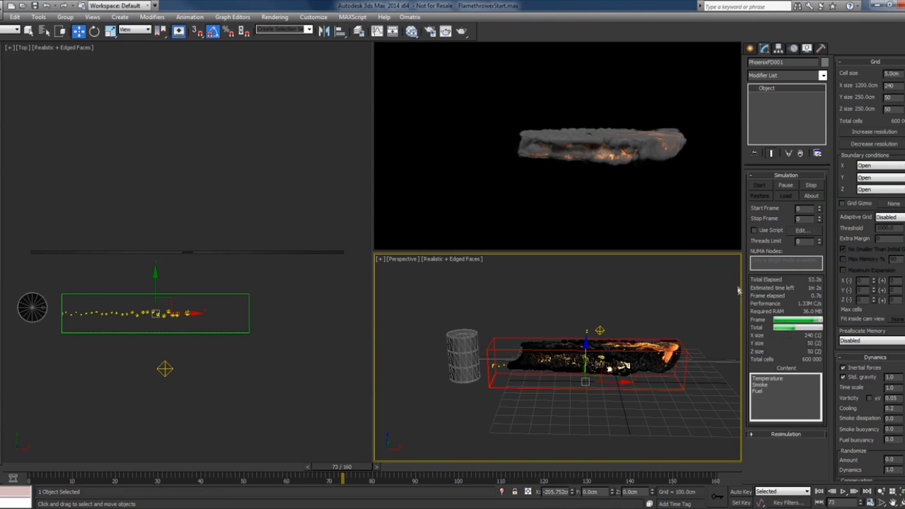
# Stop the simulation, scrub through the particle motion to frame 32 and select the PHXSource001 helper.
pyautogui.click(811, 186)
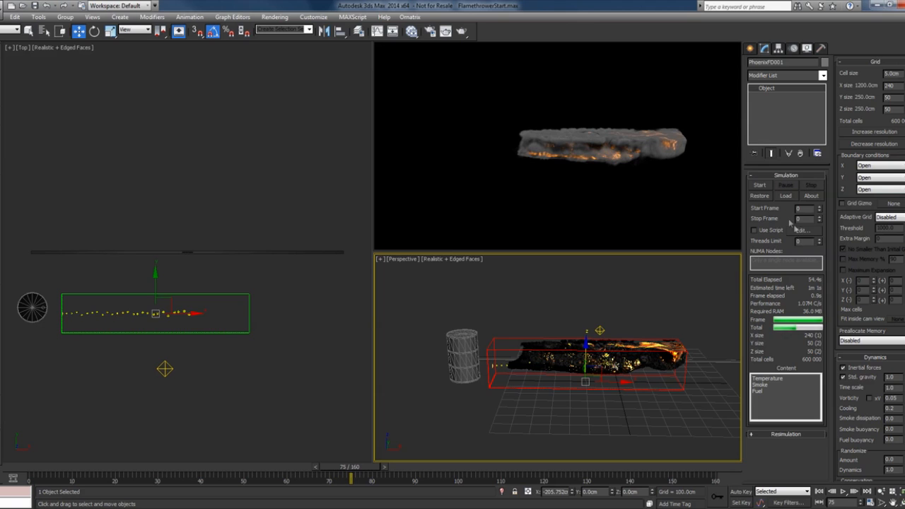
pyautogui.moveTo(39, 473); pyautogui.dragTo(147, 468)
pyautogui.moveTo(161, 467)
pyautogui.mouseDown()
pyautogui.moveTo(291, 456)
pyautogui.moveTo(106, 463)
pyautogui.moveTo(166, 460)
pyautogui.mouseUp()
pyautogui.press('w')
pyautogui.click(459, 343)
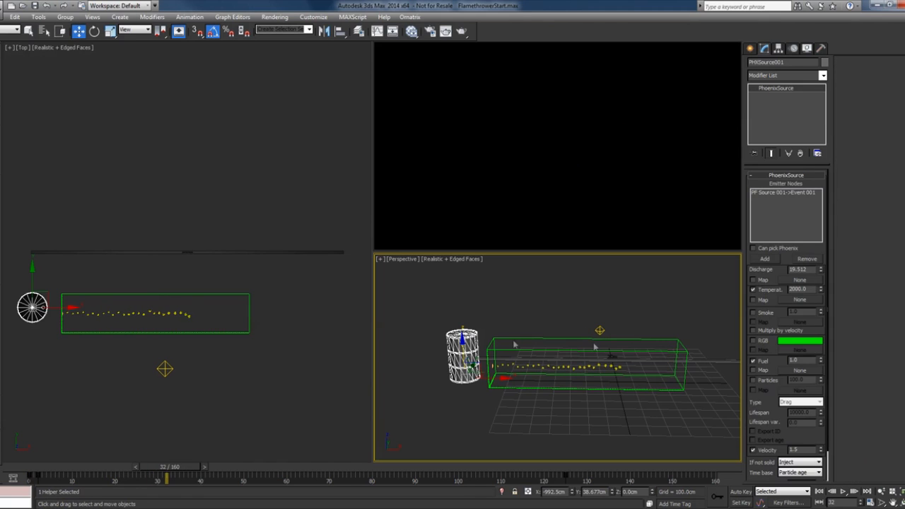
pyautogui.scroll(-2, 777, 341)
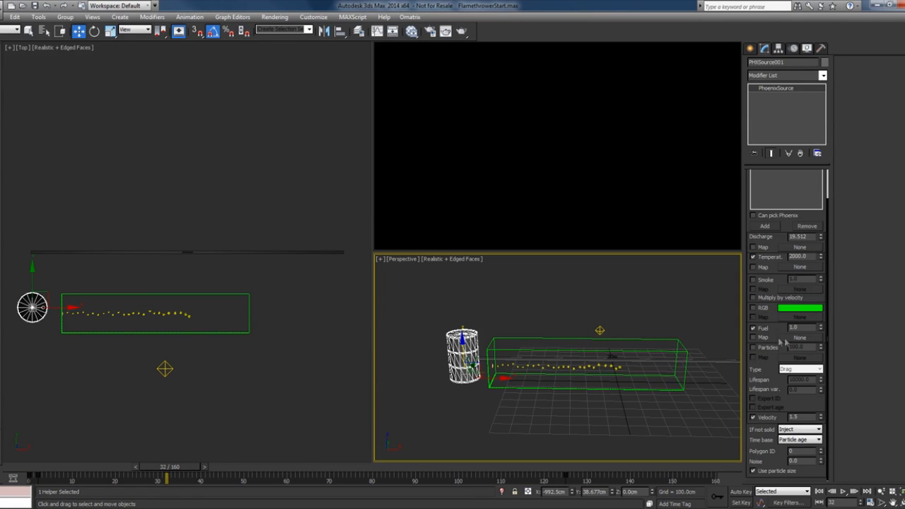
pyautogui.scroll(2, 803, 327)
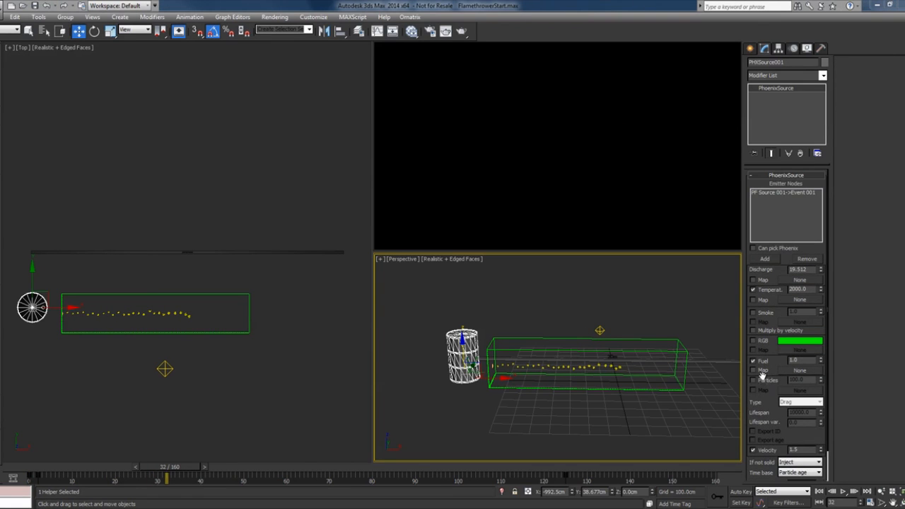
# Enable Auto Key and hold the Phoenix source's Fuel at 0 from frame 0 through frame 5.
pyautogui.click(741, 491)
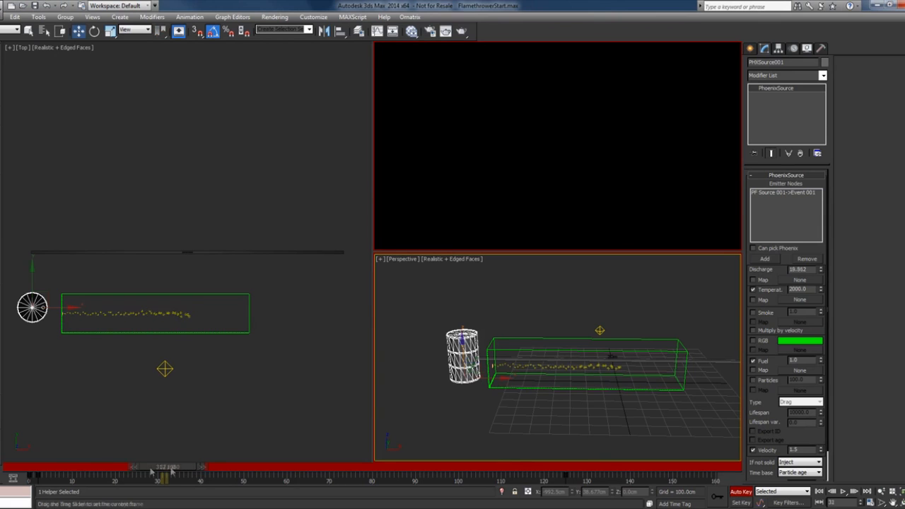
pyautogui.moveTo(170, 467); pyautogui.dragTo(9, 466)
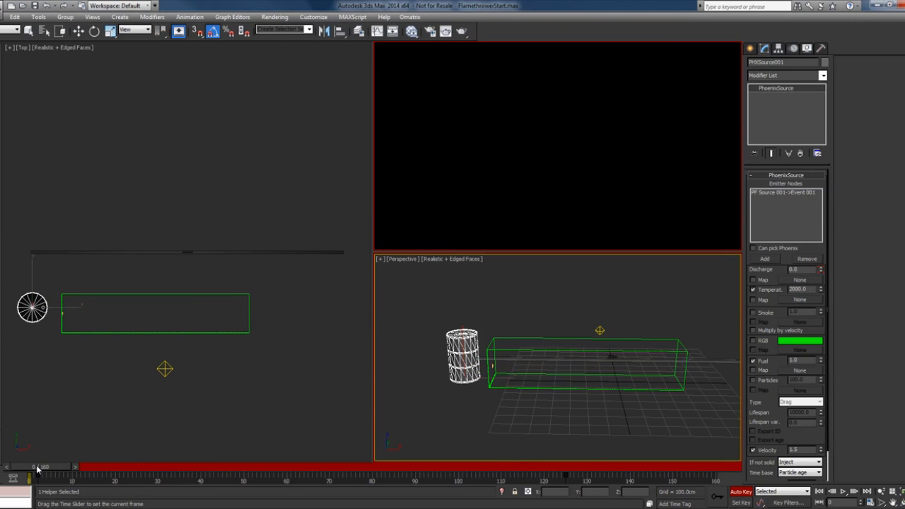
pyautogui.rightClick(821, 363)
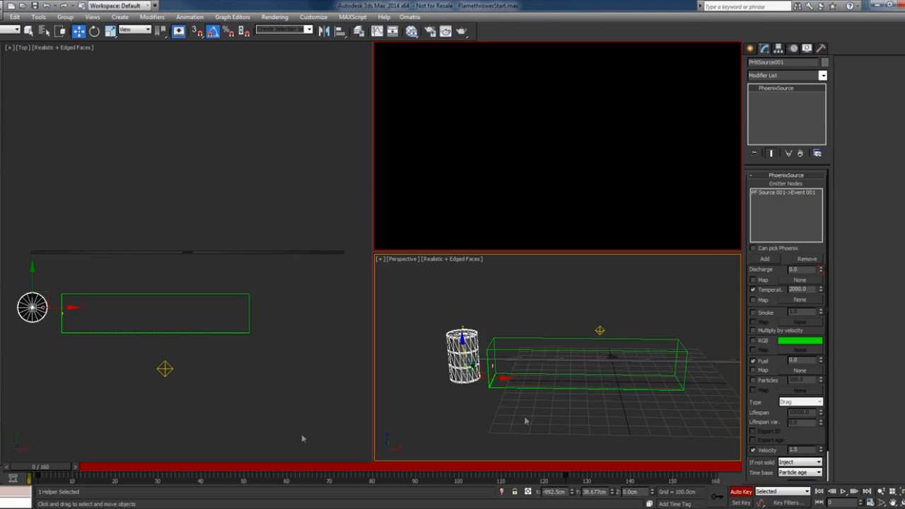
pyautogui.moveTo(54, 468); pyautogui.dragTo(70, 479)
pyautogui.press('w')
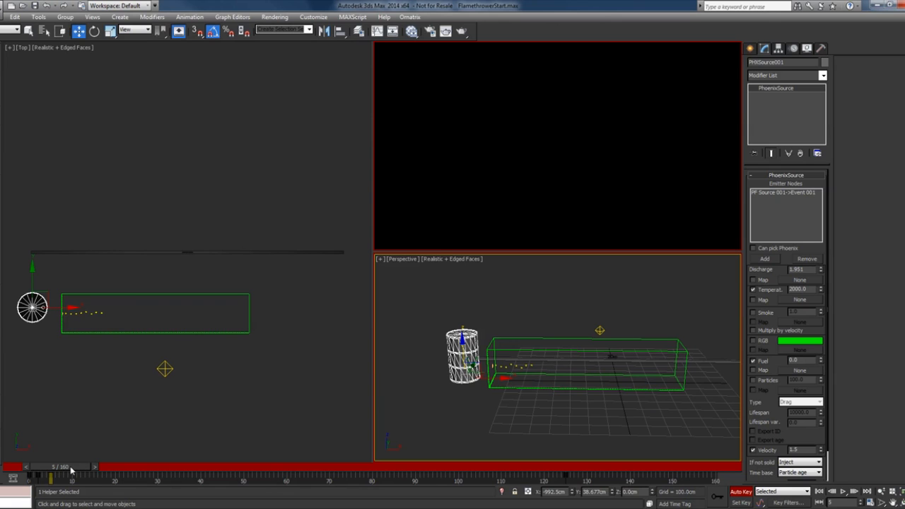
# Key the Phoenix source's Fuel at 0.7 on frame 20.
pyautogui.moveTo(70, 470); pyautogui.dragTo(134, 475)
pyautogui.press('w')
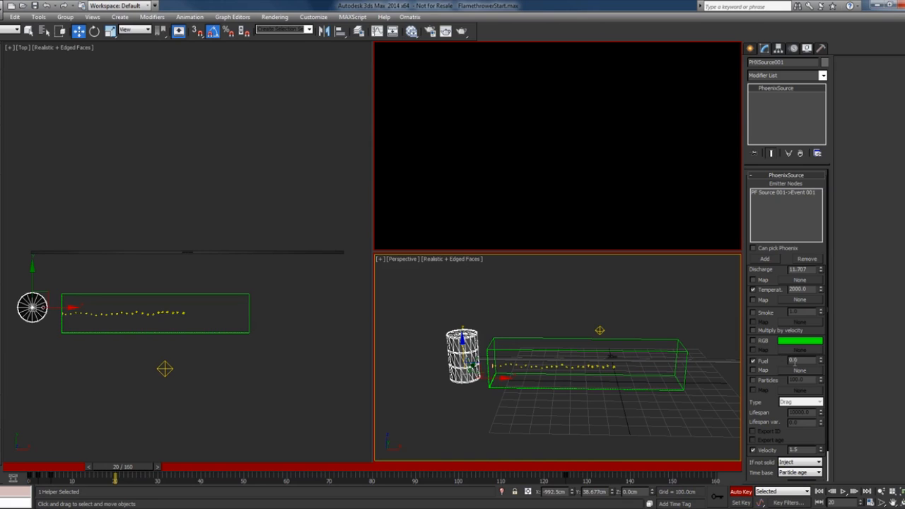
pyautogui.write('7')
pyautogui.press('Return')
pyautogui.click(806, 359)
pyautogui.click(796, 360)
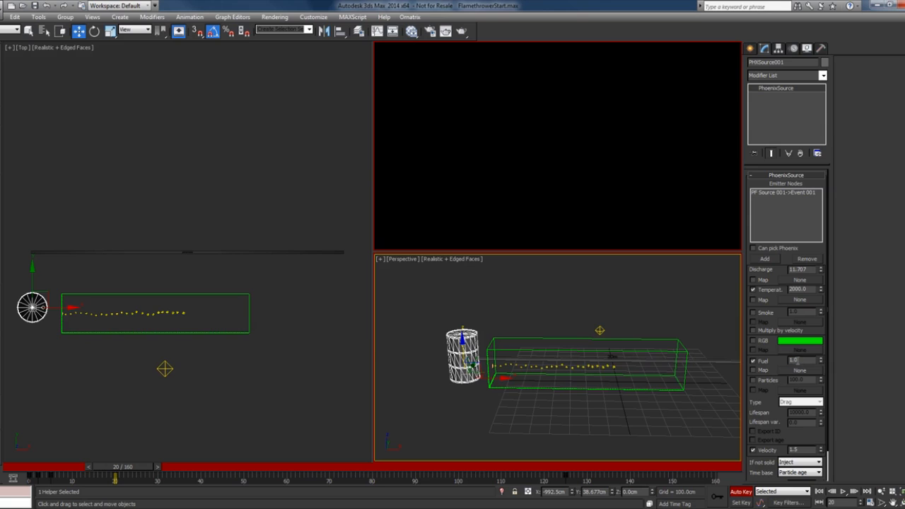
pyautogui.doubleClick(794, 360)
pyautogui.doubleClick(797, 360)
pyautogui.write('.7')
# Key the Phoenix source's Fuel at 0.85 on frame 35.
pyautogui.moveTo(133, 468); pyautogui.dragTo(185, 468)
pyautogui.press('w')
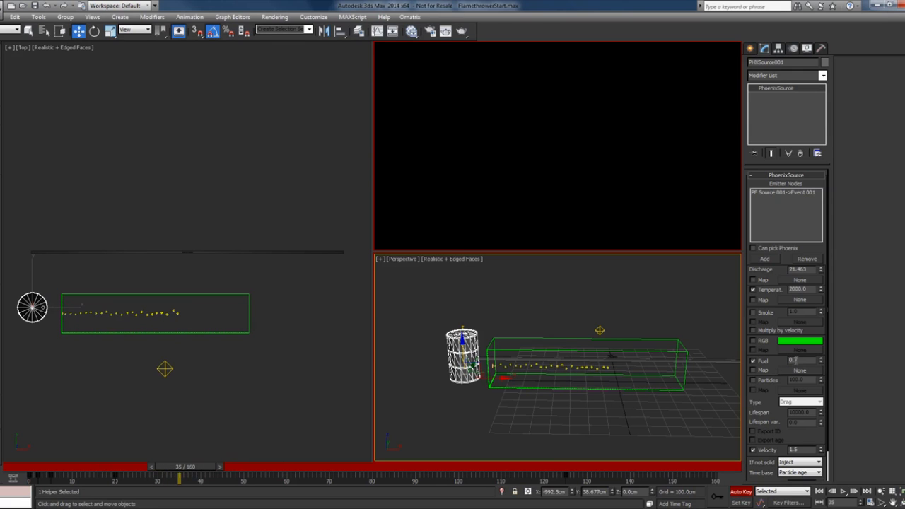
pyautogui.moveTo(795, 361); pyautogui.dragTo(805, 361)
pyautogui.write('5')
pyautogui.press('Return')
# Key the Phoenix source's Fuel at 0.5 on frame 50.
pyautogui.moveTo(185, 474); pyautogui.dragTo(252, 473)
pyautogui.press('w')
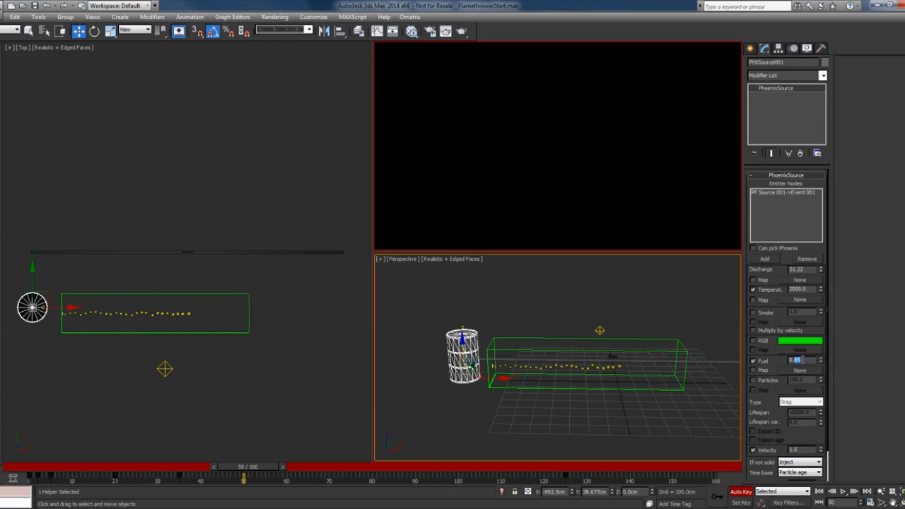
pyautogui.write('5')
pyautogui.press('Return')
# Key the Phoenix source's Fuel at 0 on frame 70 and turn Auto Key off.
pyautogui.moveTo(253, 471); pyautogui.dragTo(335, 469)
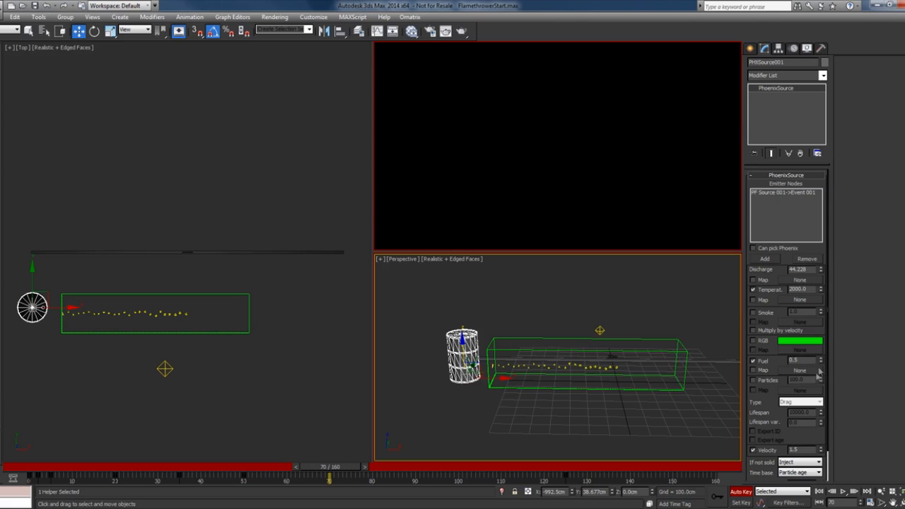
pyautogui.click(811, 362)
pyautogui.click(740, 492)
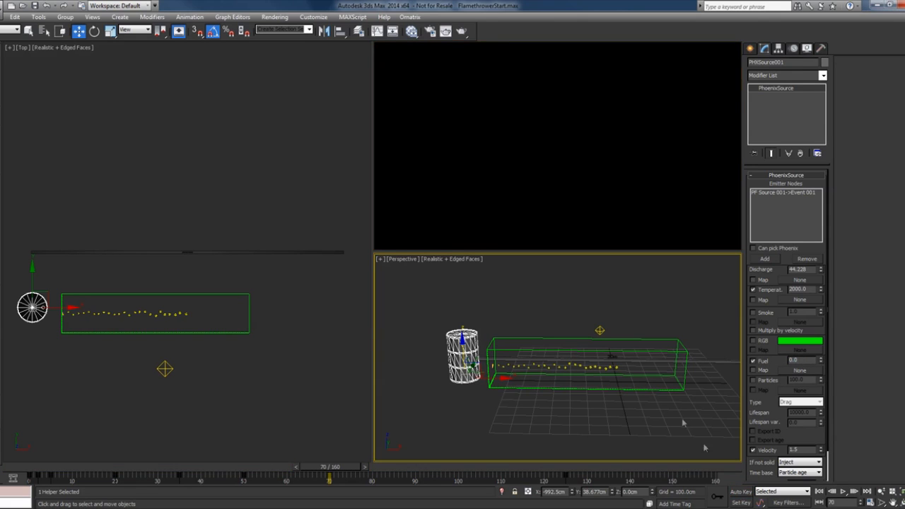
# Return to frame 0, run the Phoenix simulation with the animated fuel, and scrub the result to frame 98.
pyautogui.click(36, 472)
pyautogui.click(606, 388)
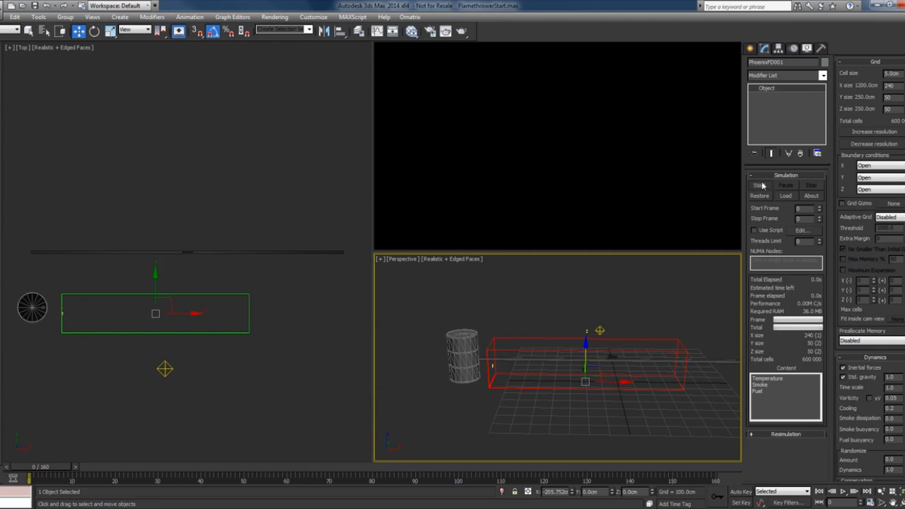
pyautogui.click(761, 185)
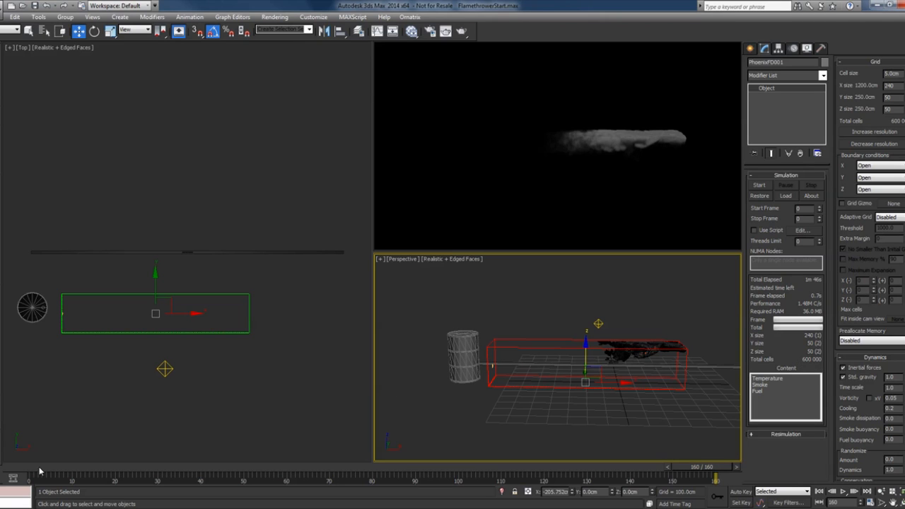
pyautogui.moveTo(39, 471); pyautogui.dragTo(450, 471)
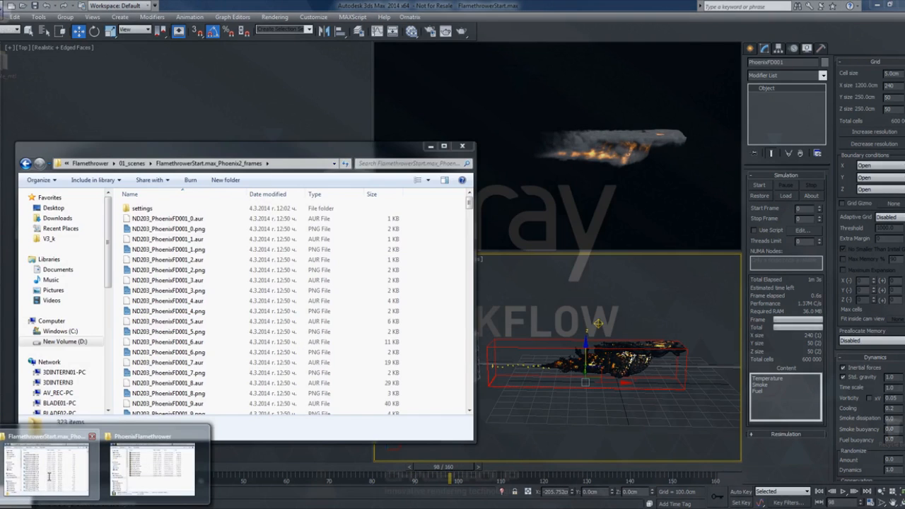
# Switch to the FlamethrowerStart.max_Phoenix2_frames folder, browse the saved preview images and open ND203_PhoenixFD001_0.png.
pyautogui.click(49, 475)
pyautogui.click(184, 230)
pyautogui.click(196, 249)
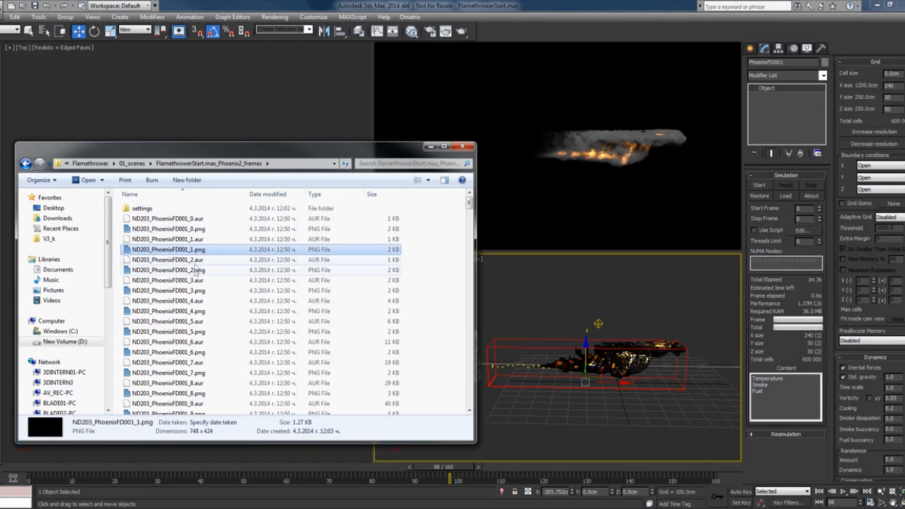
pyautogui.click(197, 270)
pyautogui.click(199, 291)
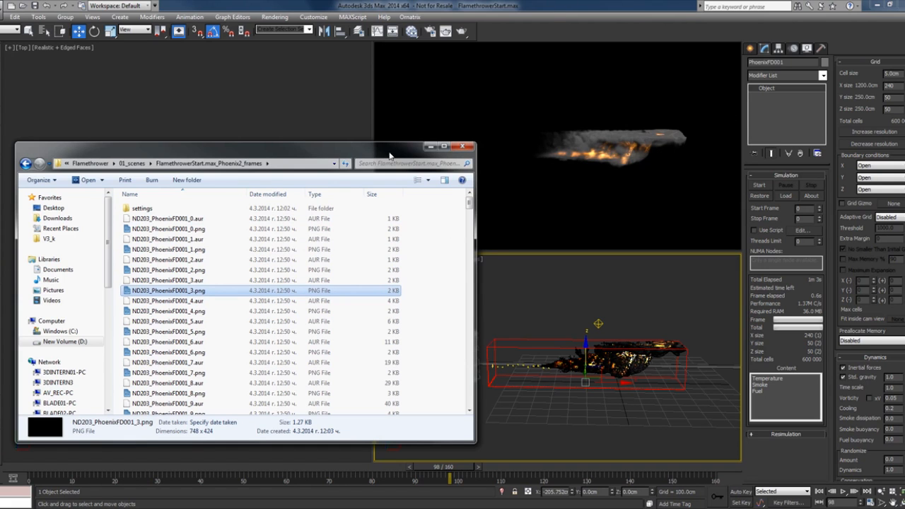
pyautogui.moveTo(389, 154); pyautogui.dragTo(385, 163)
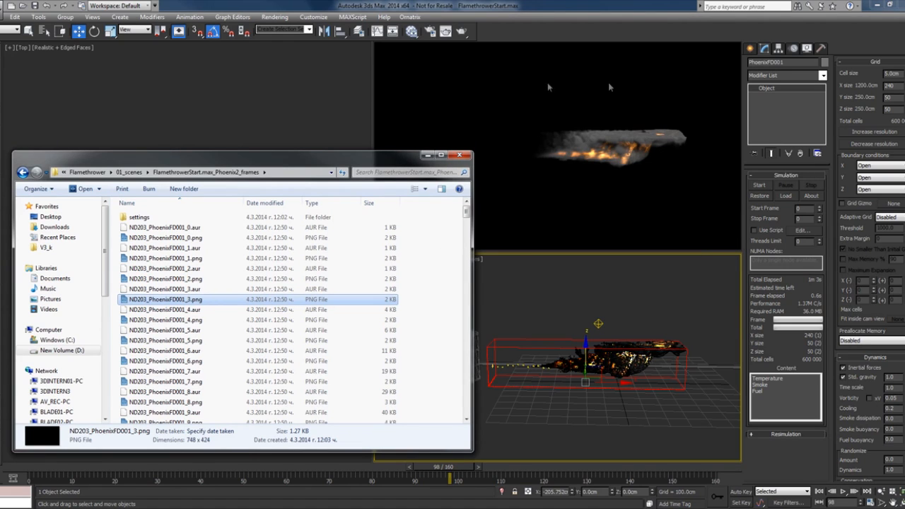
pyautogui.doubleClick(169, 243)
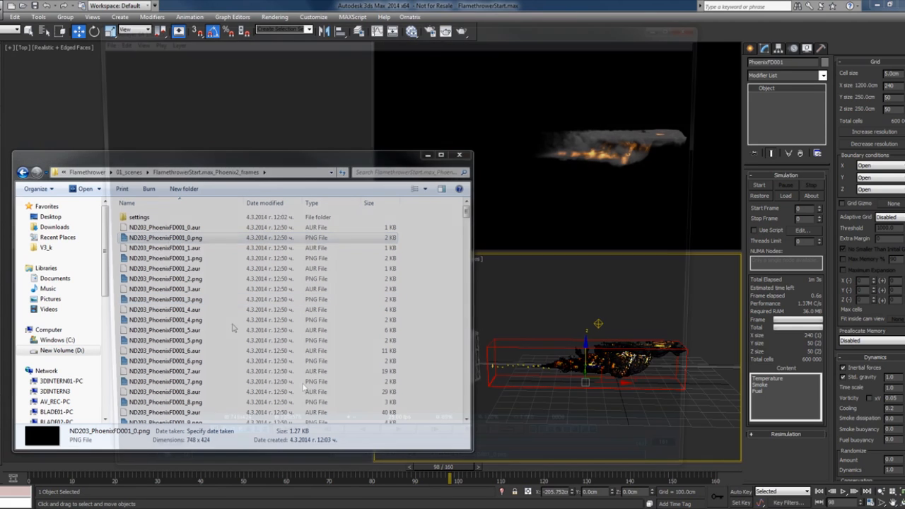
# Play the preview image sequence from the start in Pdplayer, then close the player and dismiss the frames folder.
pyautogui.click(400, 453)
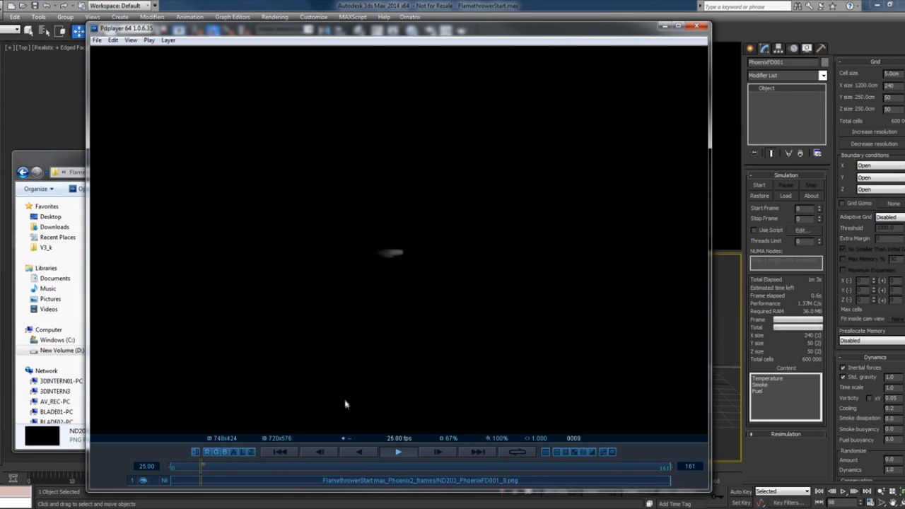
pyautogui.click(207, 468)
pyautogui.click(398, 451)
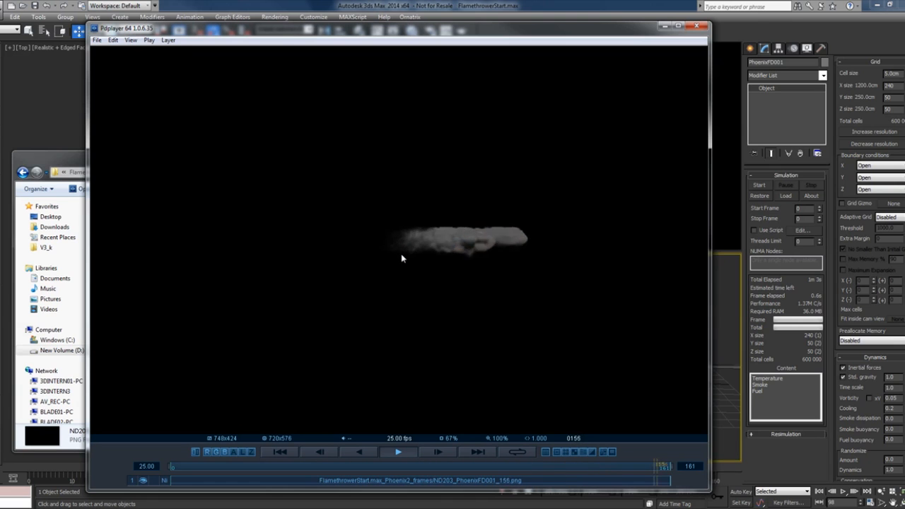
pyautogui.moveTo(401, 260)
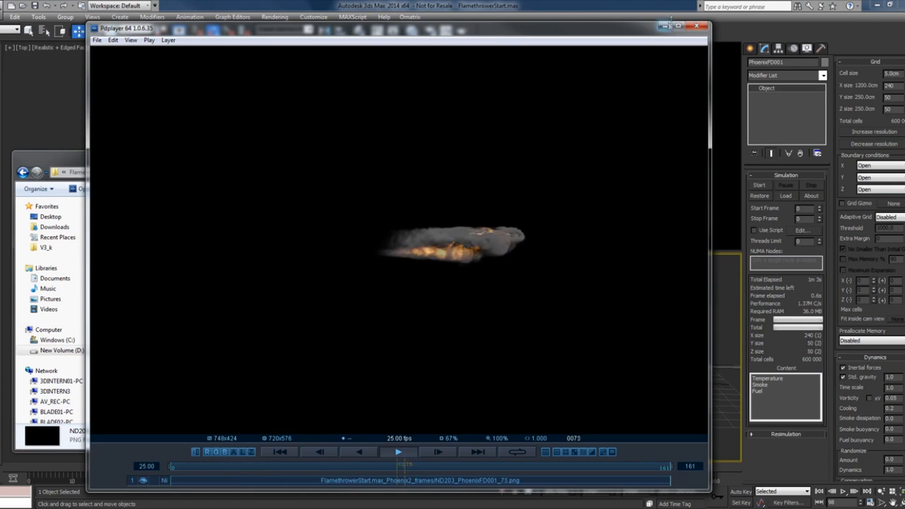
pyautogui.click(697, 26)
pyautogui.click(460, 154)
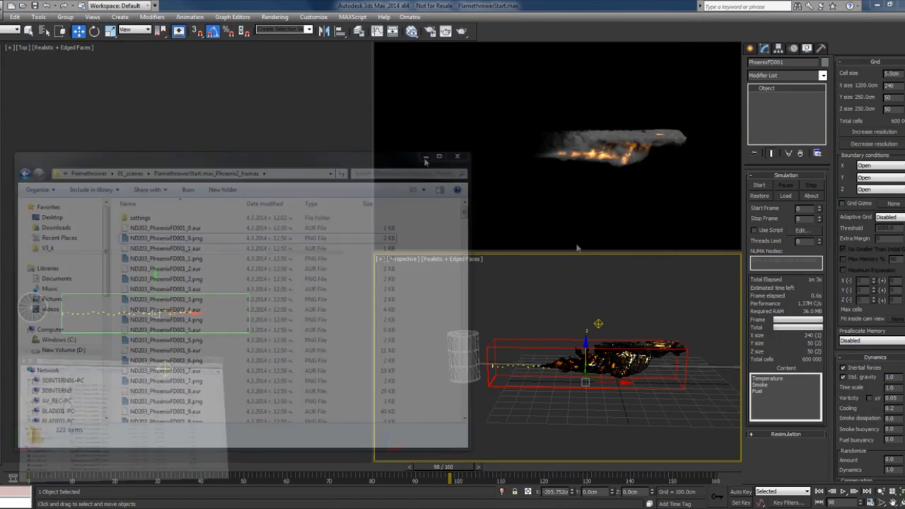
# Select the long distance ruler and its 20m label behind the simulation grid and freeze both objects.
pyautogui.keyDown('alt'); pyautogui.moveTo(634, 314); pyautogui.dragTo(664, 318, button='middle'); pyautogui.keyUp('alt')
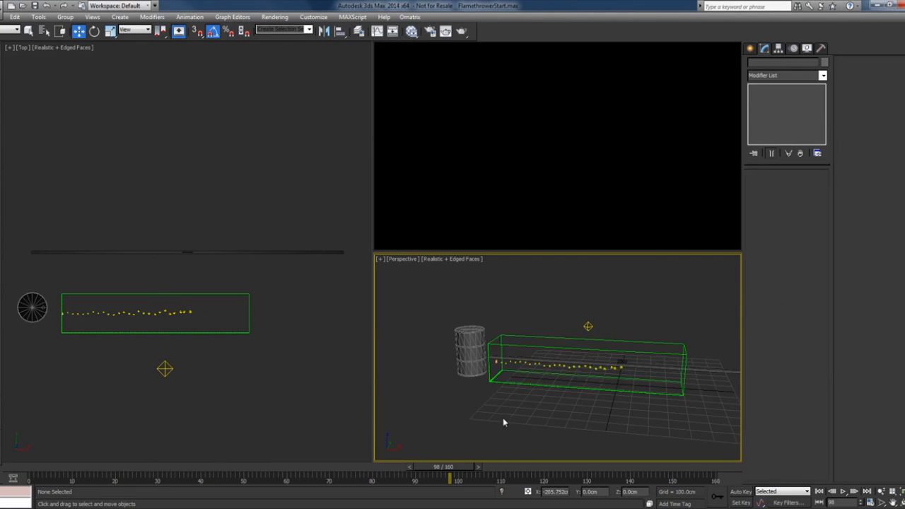
pyautogui.keyDown('alt'); pyautogui.moveTo(504, 422); pyautogui.dragTo(629, 407, button='middle'); pyautogui.keyUp('alt')
pyautogui.scroll(2, 501, 405)
pyautogui.click(571, 316)
pyautogui.click(576, 314)
pyautogui.click(628, 303)
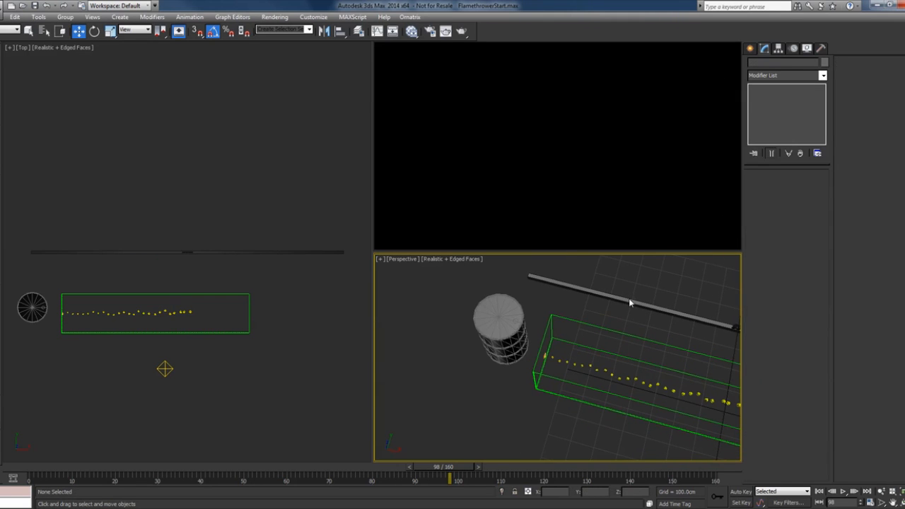
pyautogui.keyDown('alt'); pyautogui.moveTo(632, 303); pyautogui.dragTo(641, 338, button='middle'); pyautogui.keyUp('alt')
pyautogui.keyDown('ctrl'); pyautogui.click(640, 342); pyautogui.keyUp('ctrl')
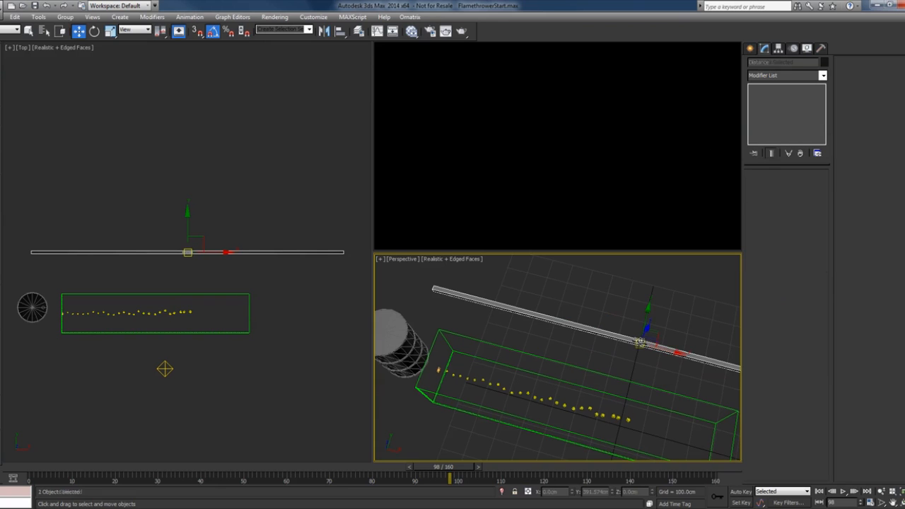
pyautogui.rightClick(664, 343)
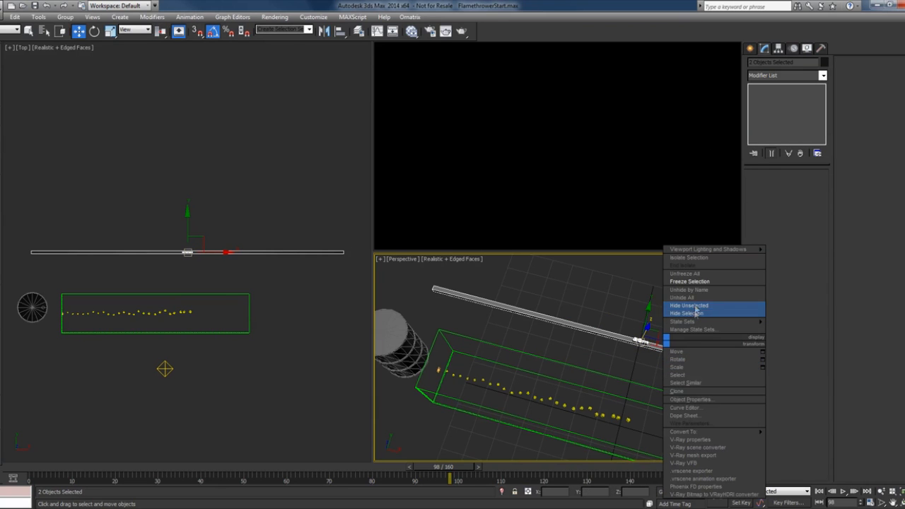
pyautogui.click(689, 281)
# Select the PF Source 001 emitter, turn Auto Key on, and key its Y rotation at -80 degrees on frame 0.
pyautogui.keyDown('alt'); pyautogui.moveTo(594, 341); pyautogui.dragTo(544, 292, button='middle'); pyautogui.keyUp('alt')
pyautogui.click(550, 290)
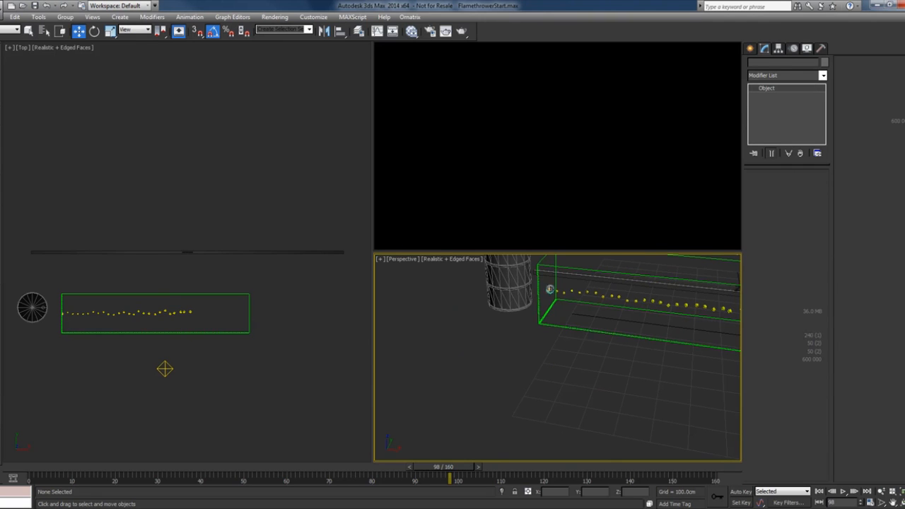
pyautogui.click(549, 291)
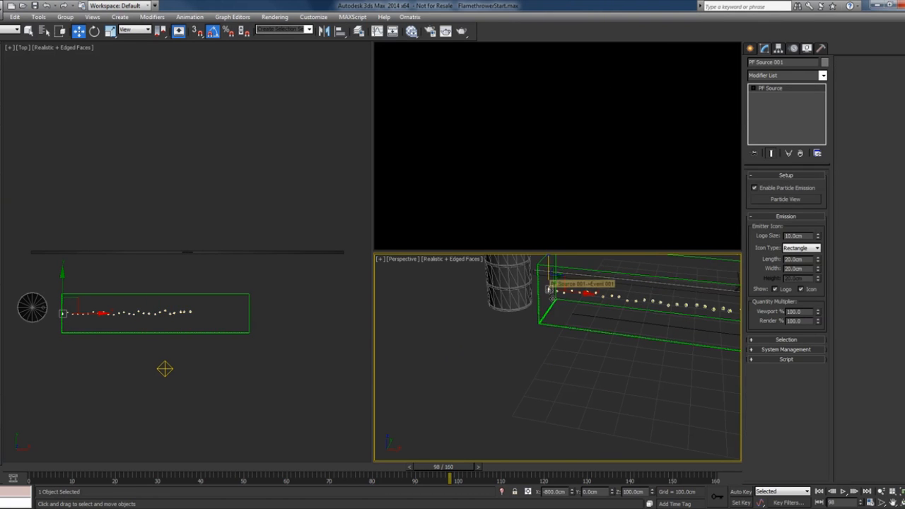
pyautogui.moveTo(594, 318); pyautogui.dragTo(522, 396, button='middle')
pyautogui.keyDown('alt'); pyautogui.moveTo(521, 396); pyautogui.dragTo(593, 363, button='middle'); pyautogui.keyUp('alt')
pyautogui.press('e')
pyautogui.press('r')
pyautogui.press('e')
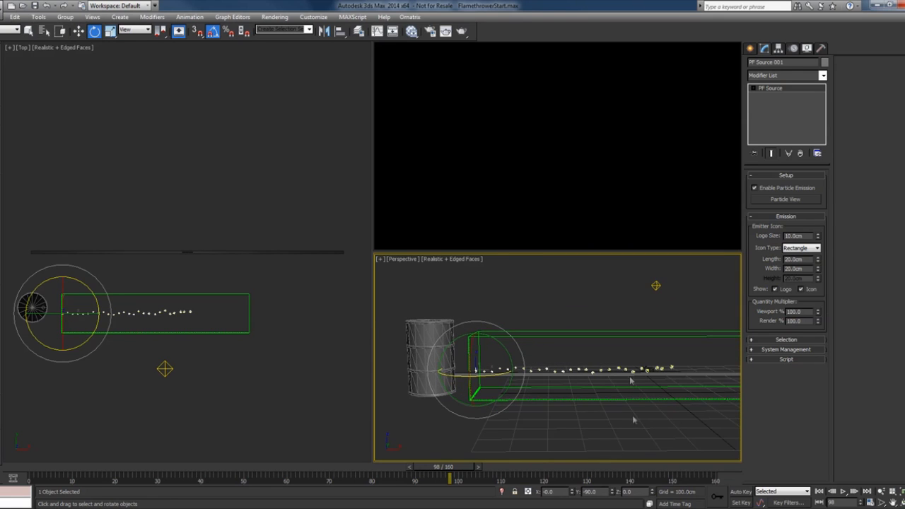
pyautogui.click(741, 491)
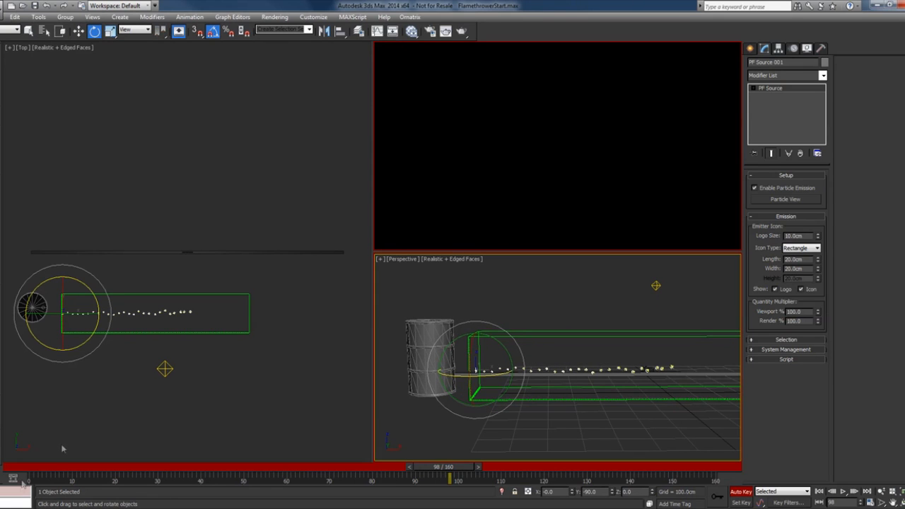
pyautogui.click(44, 469)
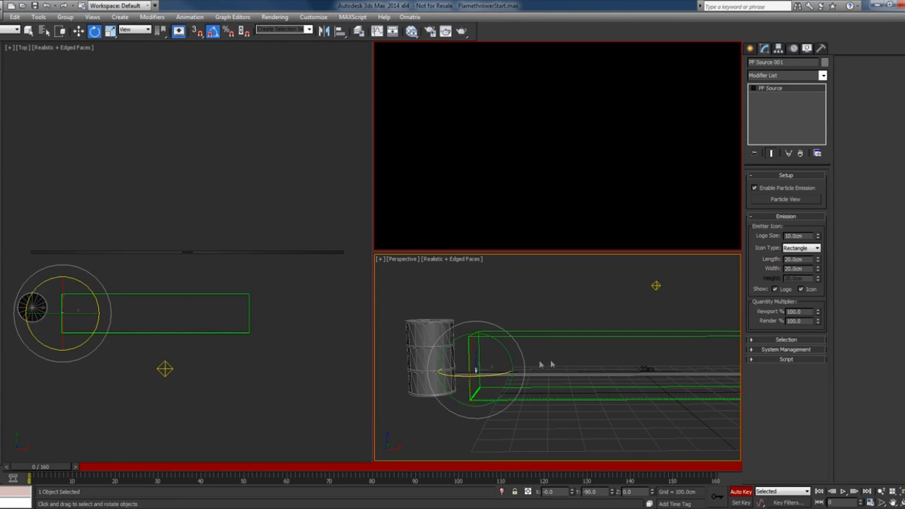
pyautogui.moveTo(502, 351); pyautogui.dragTo(510, 391)
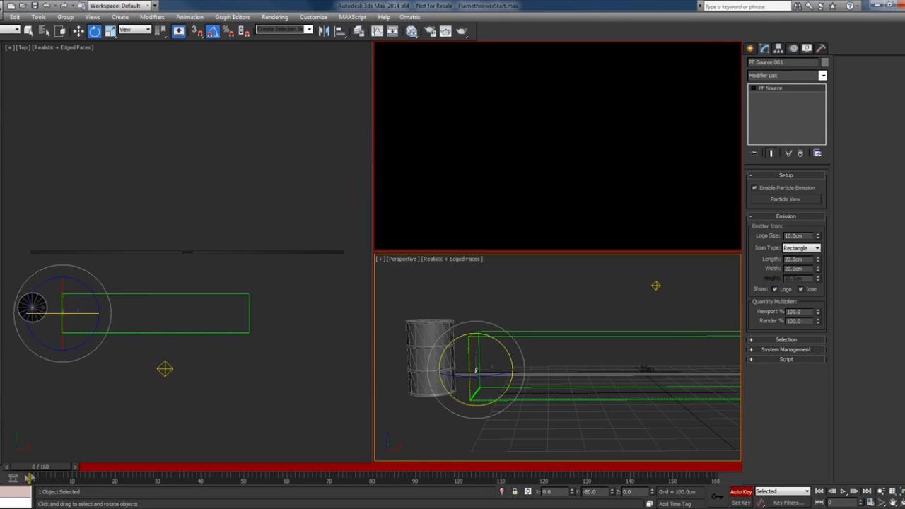
# Key the emitter's Y rotation at -95 degrees on frame 20, working in the Front view.
pyautogui.press('q')
pyautogui.moveTo(42, 470); pyautogui.dragTo(115, 477)
pyautogui.press('e')
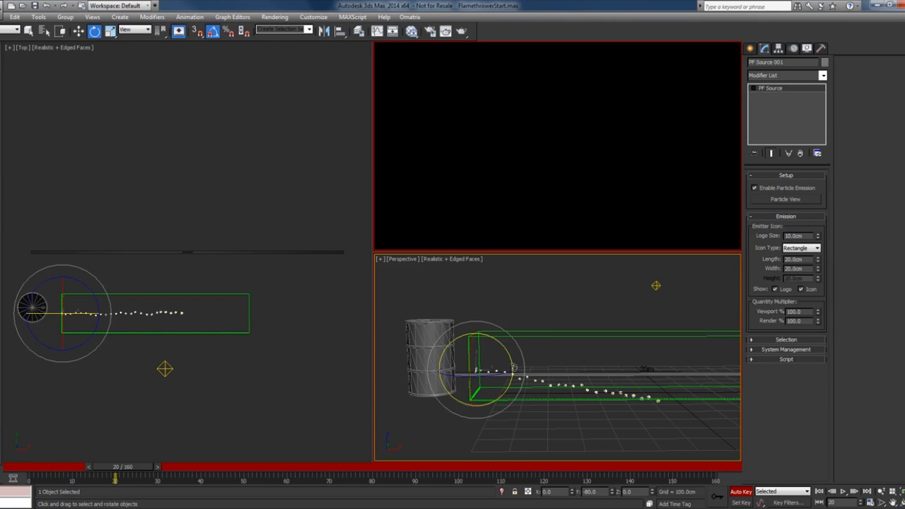
pyautogui.moveTo(513, 367)
pyautogui.mouseDown()
pyautogui.moveTo(512, 354)
pyautogui.moveTo(526, 360)
pyautogui.mouseUp()
pyautogui.press('f')
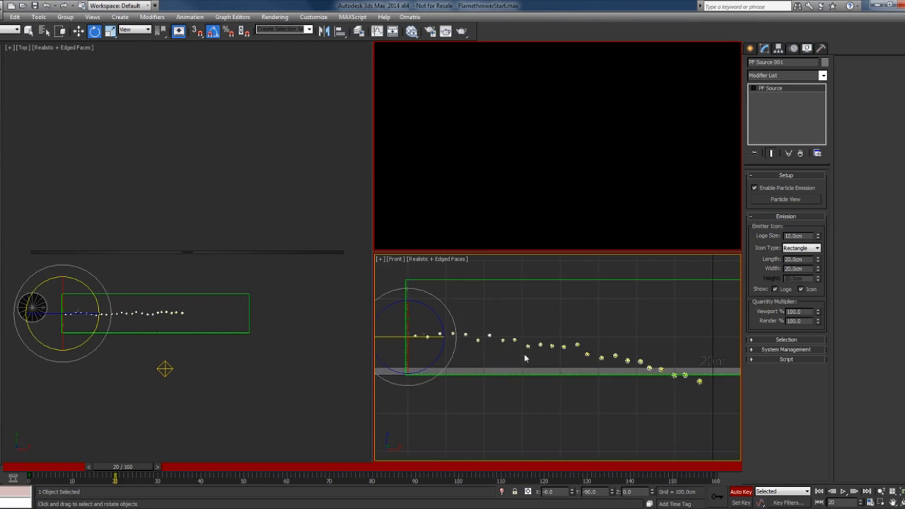
pyautogui.scroll(6, 526, 358)
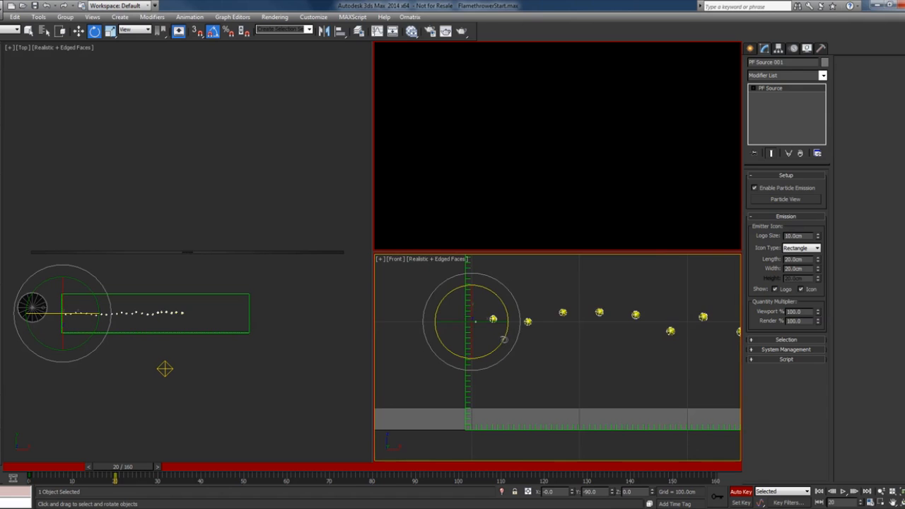
pyautogui.moveTo(503, 340); pyautogui.dragTo(509, 336)
pyautogui.scroll(-4, 566, 356)
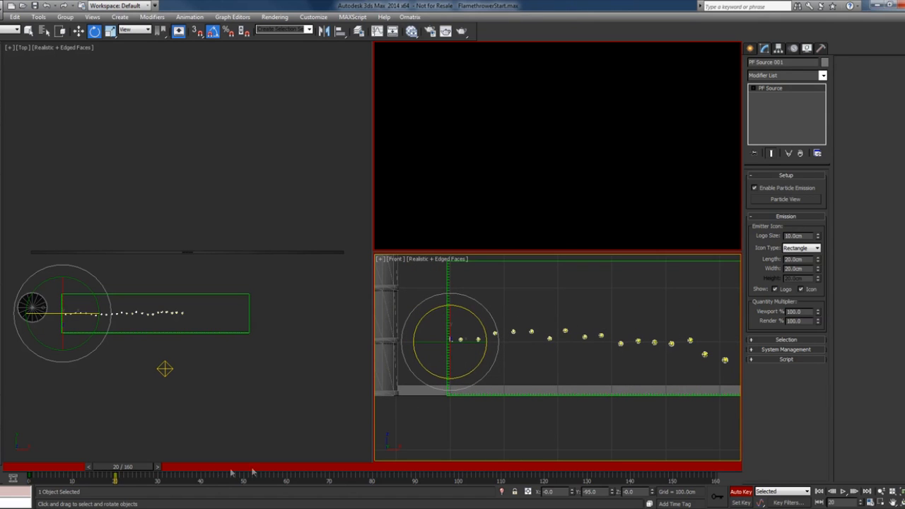
# Key the emitter's Y rotation at -85 degrees on frame 50.
pyautogui.press('q')
pyautogui.moveTo(129, 469); pyautogui.dragTo(256, 481)
pyautogui.press('e')
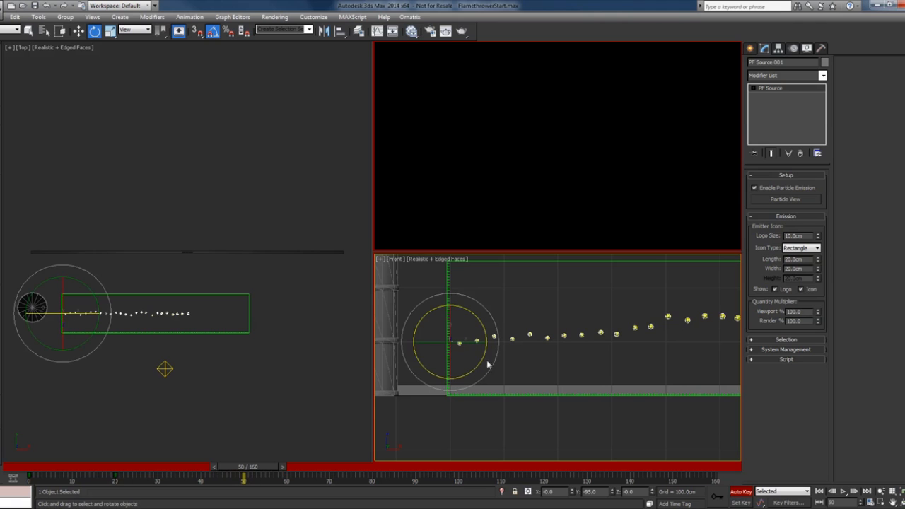
pyautogui.moveTo(482, 360); pyautogui.dragTo(478, 365)
pyautogui.moveTo(562, 376)
pyautogui.mouseDown(button='middle')
pyautogui.moveTo(495, 378)
pyautogui.moveTo(567, 365)
pyautogui.mouseUp(button='middle')
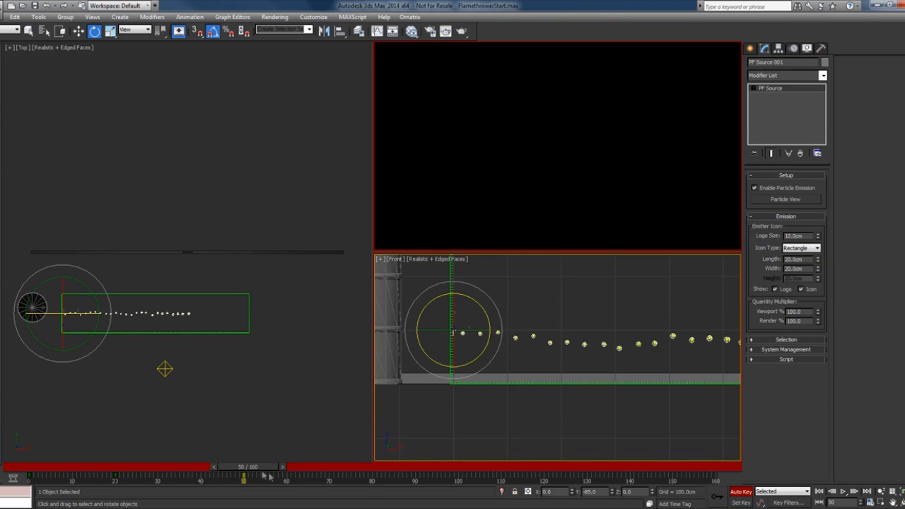
# Rotate the emitter level on frame 100, keying its Y rotation at -90 degrees.
pyautogui.press('q')
pyautogui.moveTo(259, 473); pyautogui.dragTo(460, 484)
pyautogui.press('e')
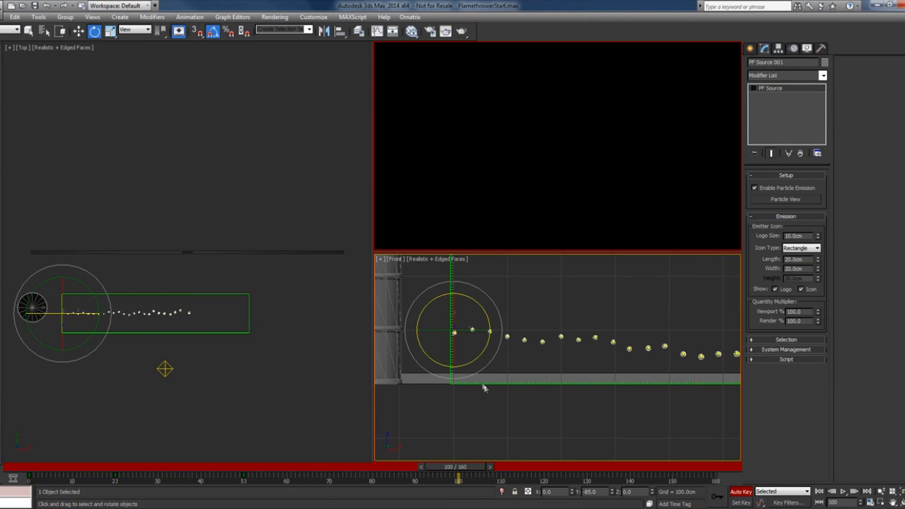
pyautogui.scroll(8, 446, 324)
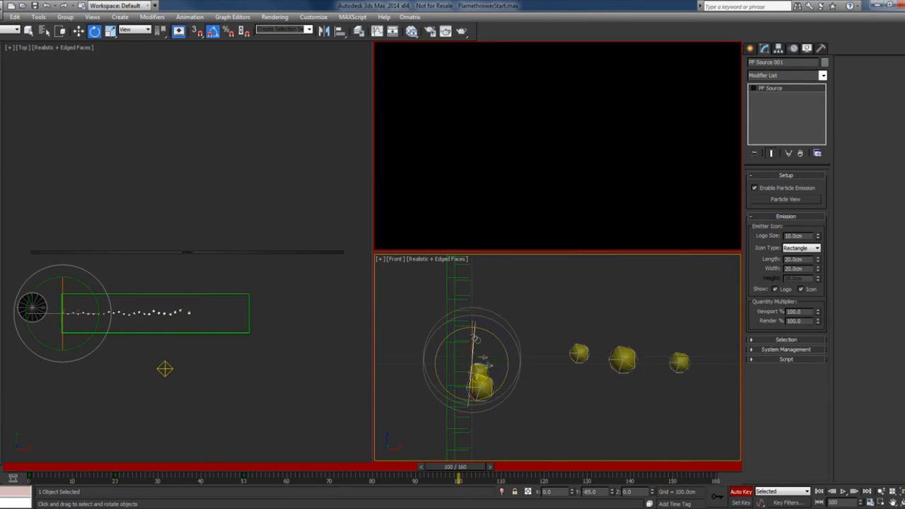
pyautogui.moveTo(507, 353); pyautogui.dragTo(506, 351)
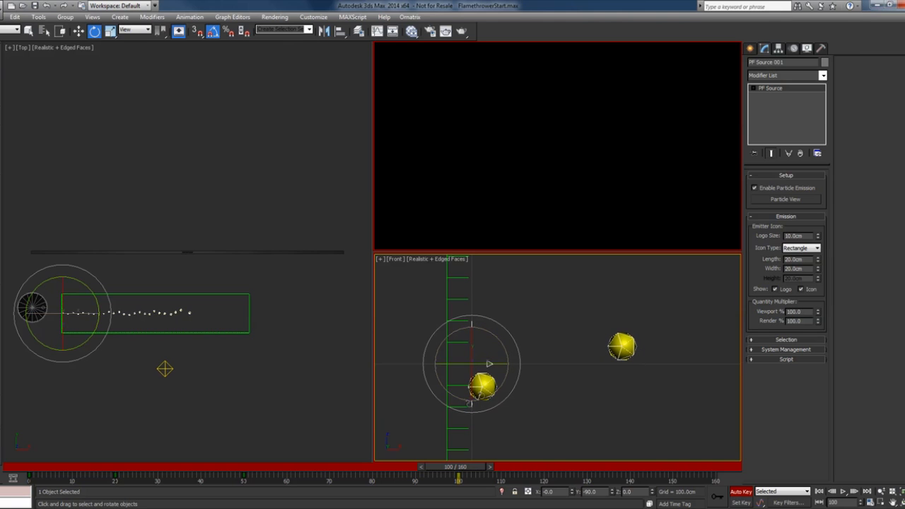
# Tilt the emitter downward on frame 160 to key its final rotation, then turn Auto Key off.
pyautogui.press('q')
pyautogui.moveTo(464, 468); pyautogui.dragTo(716, 478)
pyautogui.press('e')
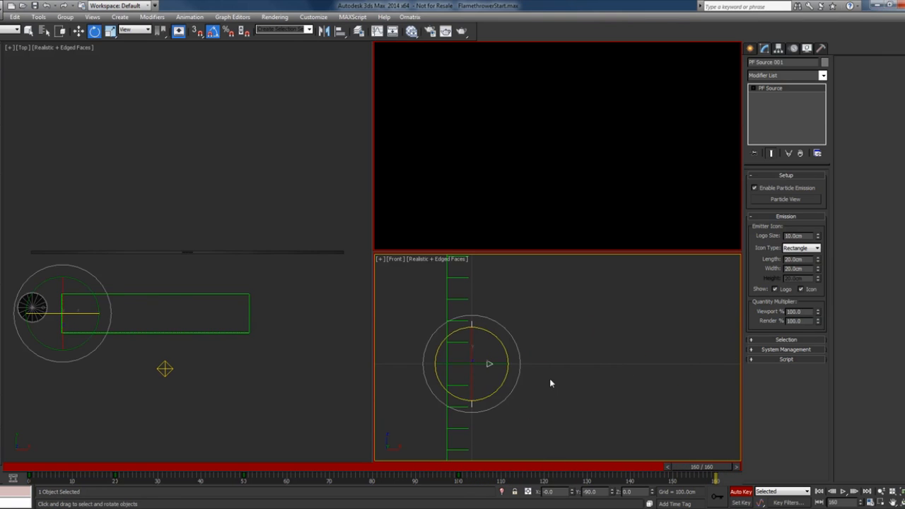
pyautogui.moveTo(502, 382); pyautogui.dragTo(500, 392)
pyautogui.press('w')
pyautogui.click(743, 494)
# Scrub the timeline to review the particle stream's swinging motion from an angled and the Front view, finishing on frame 20.
pyautogui.scroll(-12, 559, 377)
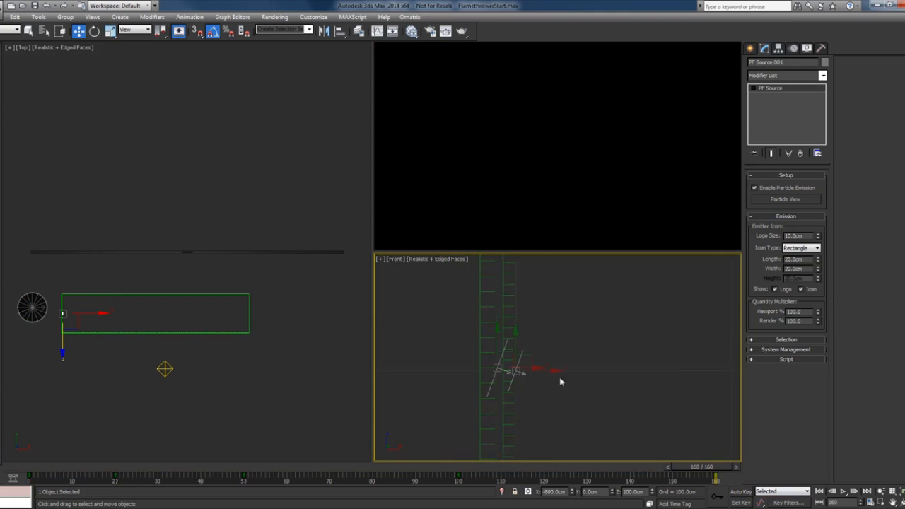
pyautogui.keyDown('alt'); pyautogui.moveTo(576, 386); pyautogui.dragTo(623, 428, button='middle'); pyautogui.keyUp('alt')
pyautogui.scroll(5, 623, 424)
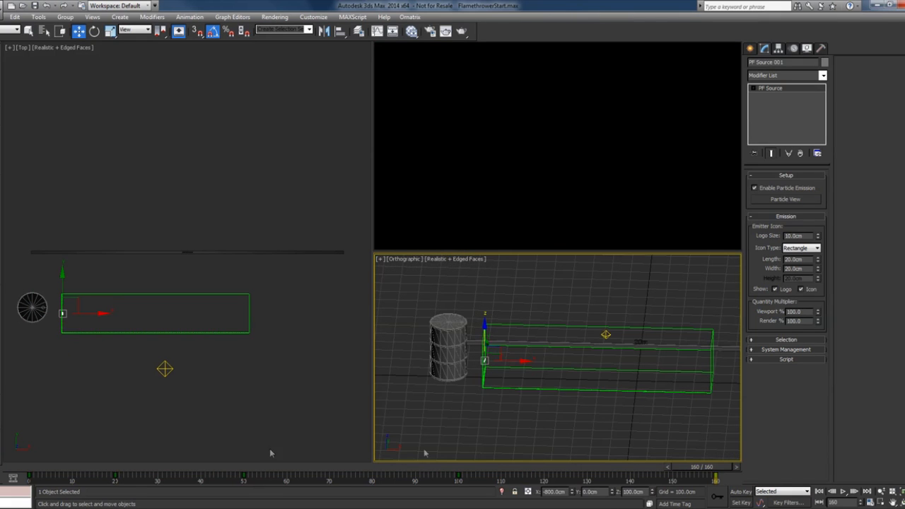
pyautogui.moveTo(67, 468); pyautogui.dragTo(689, 474)
pyautogui.press('w')
pyautogui.moveTo(303, 473); pyautogui.dragTo(103, 474)
pyautogui.press('w')
pyautogui.press('f')
pyautogui.moveTo(598, 380); pyautogui.dragTo(577, 372, button='middle')
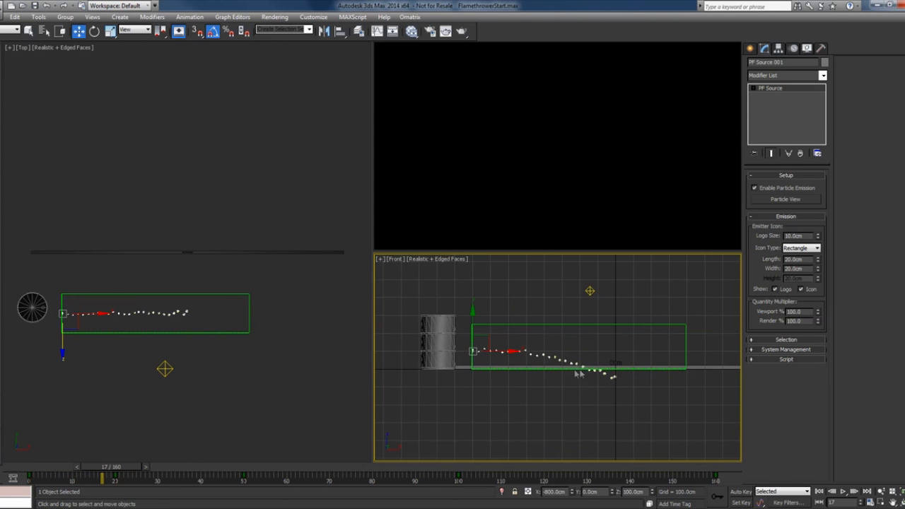
pyautogui.moveTo(106, 472)
pyautogui.mouseDown()
pyautogui.moveTo(55, 474)
pyautogui.moveTo(156, 472)
pyautogui.moveTo(85, 471)
pyautogui.moveTo(93, 471)
pyautogui.mouseUp()
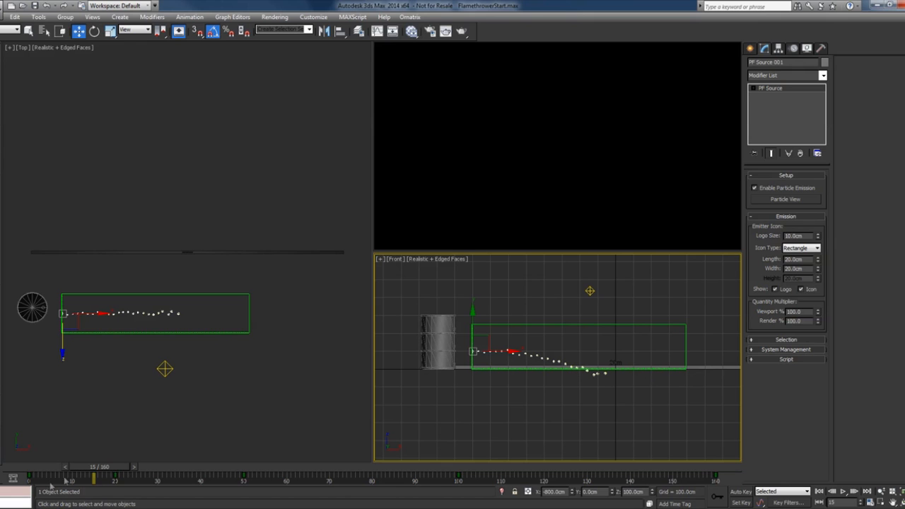
pyautogui.moveTo(98, 472); pyautogui.dragTo(122, 473)
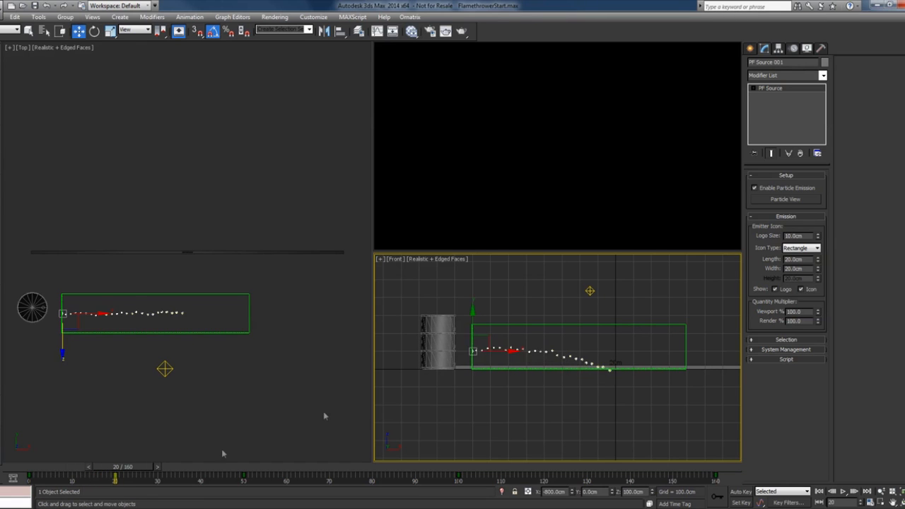
# Create a Deflector space warp about 1667 cm wide and 1199 cm long on the ground beneath the barrel and simulation grid.
pyautogui.keyDown('alt'); pyautogui.moveTo(604, 359); pyautogui.dragTo(614, 384, button='middle'); pyautogui.keyUp('alt')
pyautogui.click(750, 48)
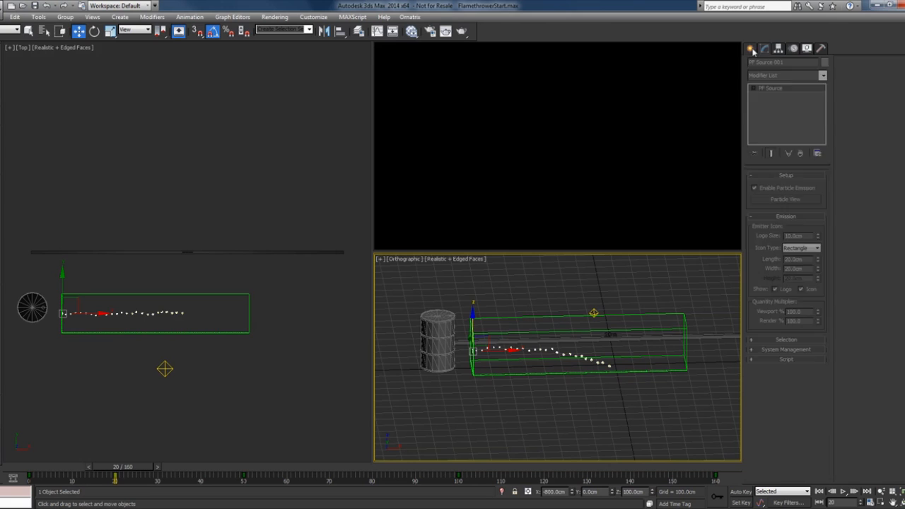
pyautogui.click(776, 63)
pyautogui.click(812, 63)
pyautogui.click(798, 78)
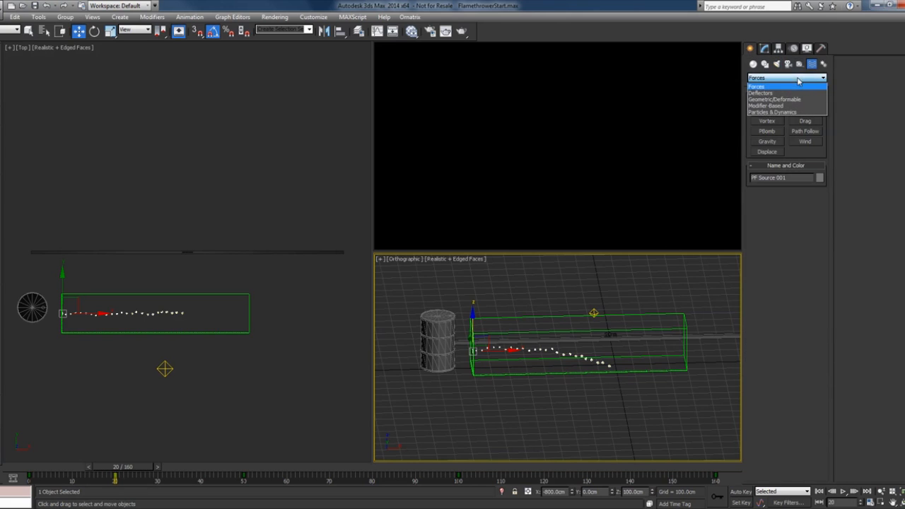
pyautogui.click(767, 93)
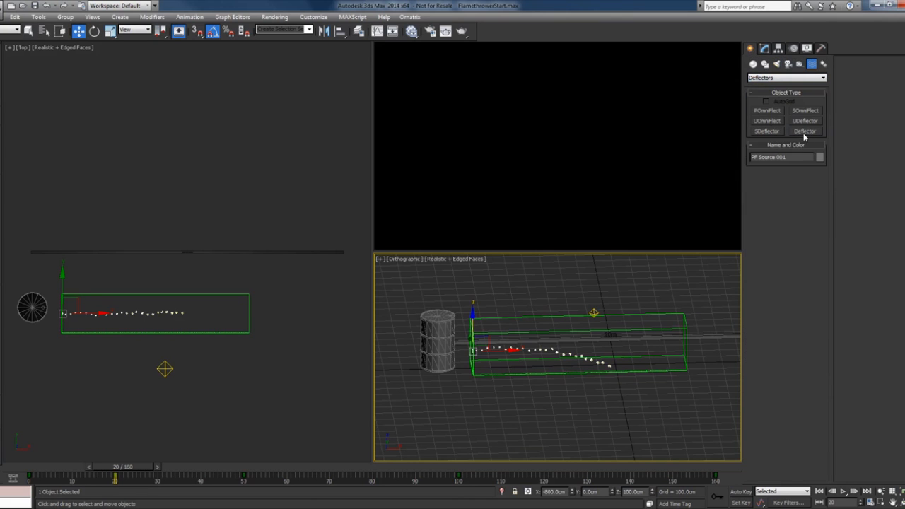
pyautogui.click(804, 132)
pyautogui.moveTo(697, 325); pyautogui.dragTo(414, 398)
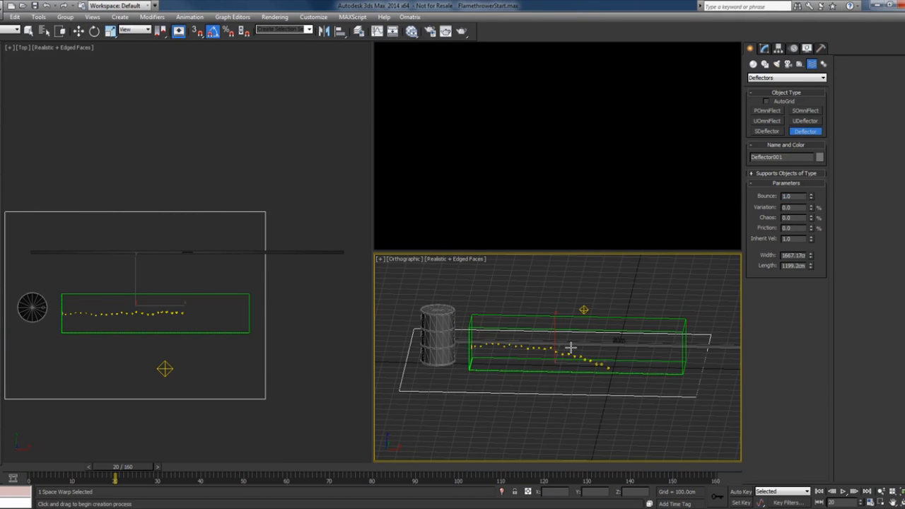
# In Particle View, append a Collision test after Scale 001 in Event 001 and assign Deflector001 to it.
pyautogui.press('6')
pyautogui.click(141, 192)
pyautogui.rightClick(144, 191)
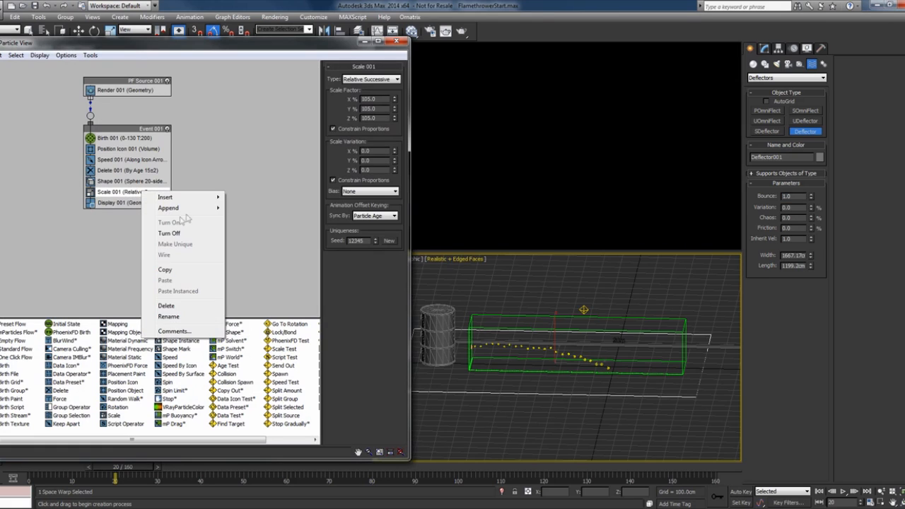
pyautogui.moveTo(196, 210)
pyautogui.moveTo(252, 219)
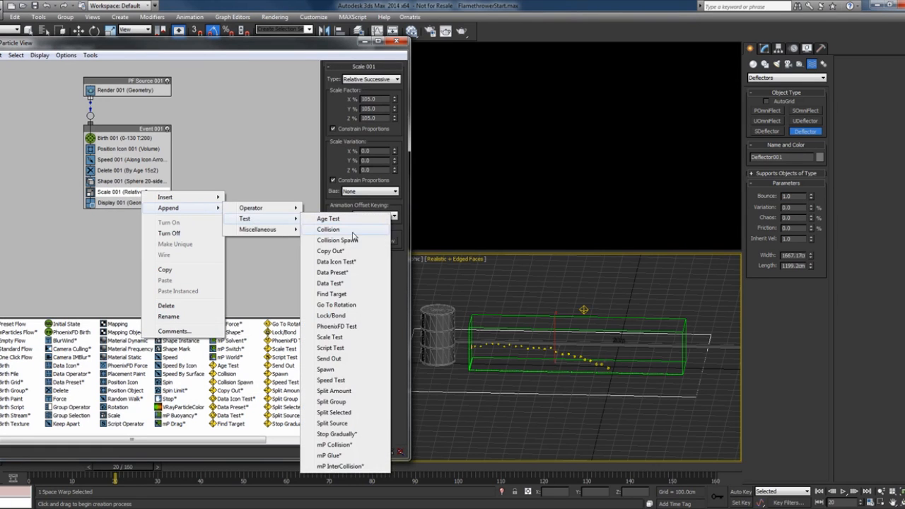
pyautogui.click(352, 233)
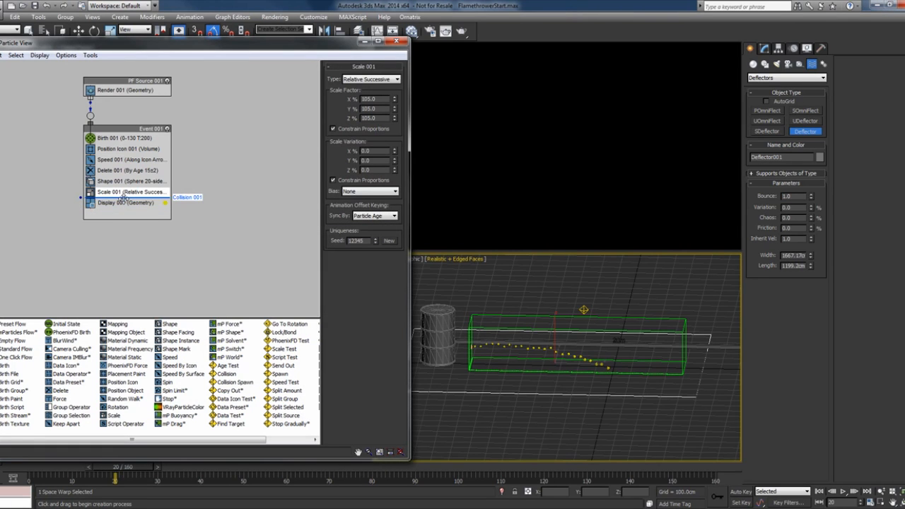
pyautogui.moveTo(124, 199); pyautogui.dragTo(123, 201)
pyautogui.click(124, 203)
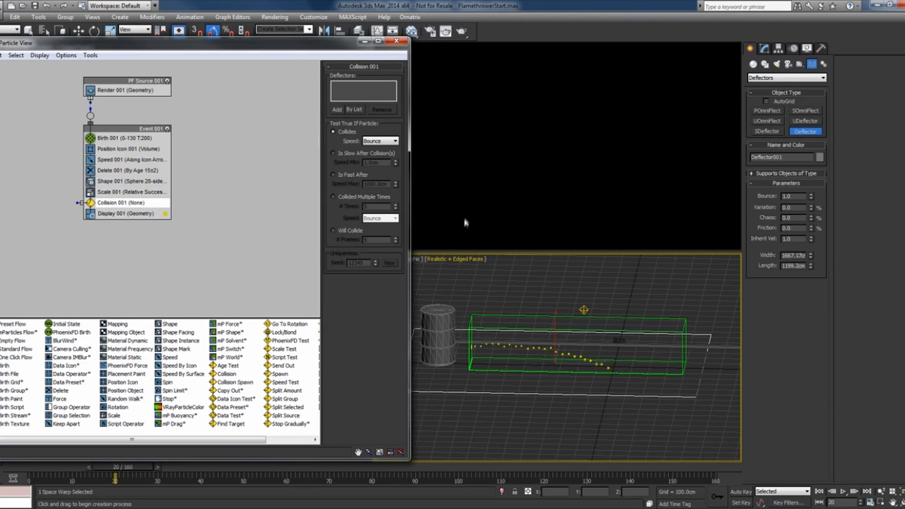
pyautogui.click(354, 110)
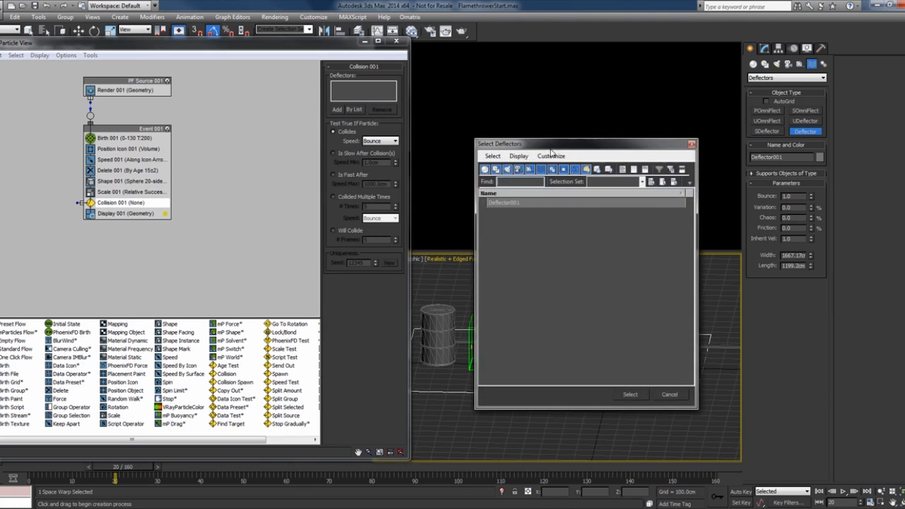
pyautogui.doubleClick(499, 201)
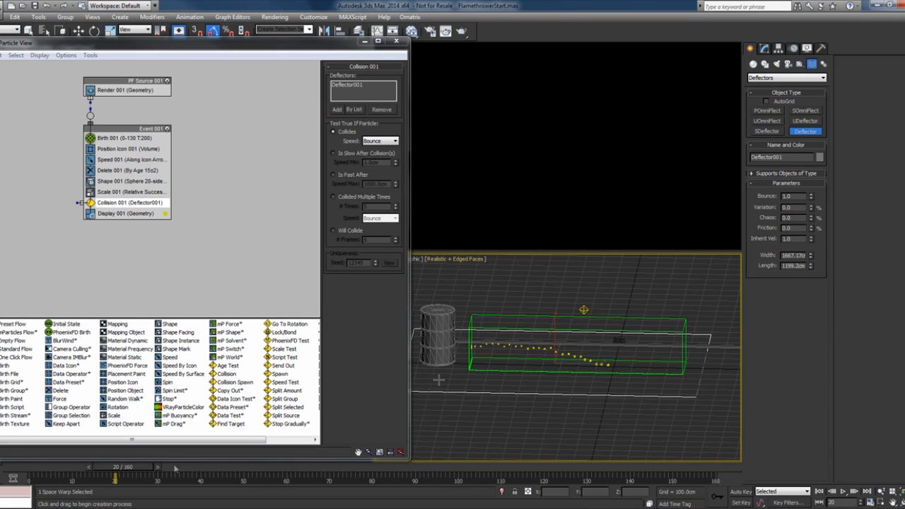
# Set Deflector001's bounce to 0.1, variation to 16% and friction to 17%, scrubbing frames 16 to 34 to check the particles.
pyautogui.moveTo(61, 470); pyautogui.dragTo(99, 471)
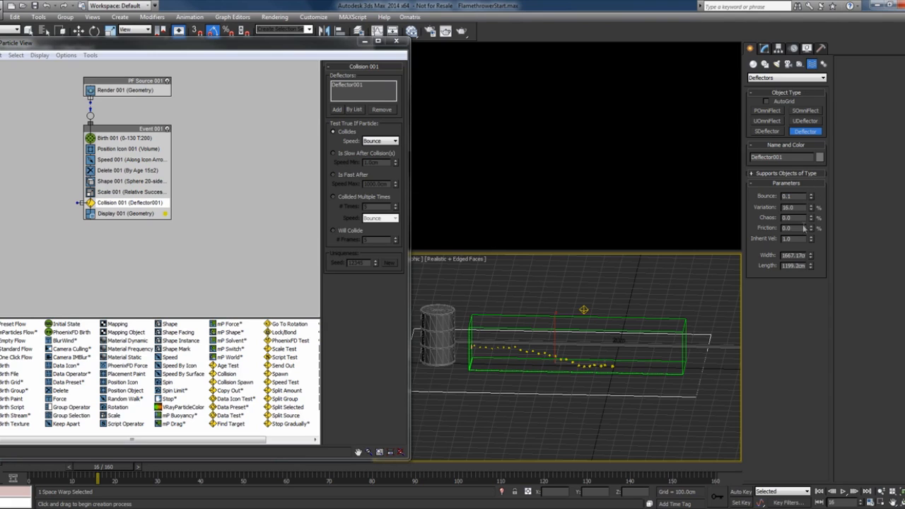
pyautogui.moveTo(811, 228); pyautogui.dragTo(811, 219)
pyautogui.moveTo(99, 469); pyautogui.dragTo(178, 470)
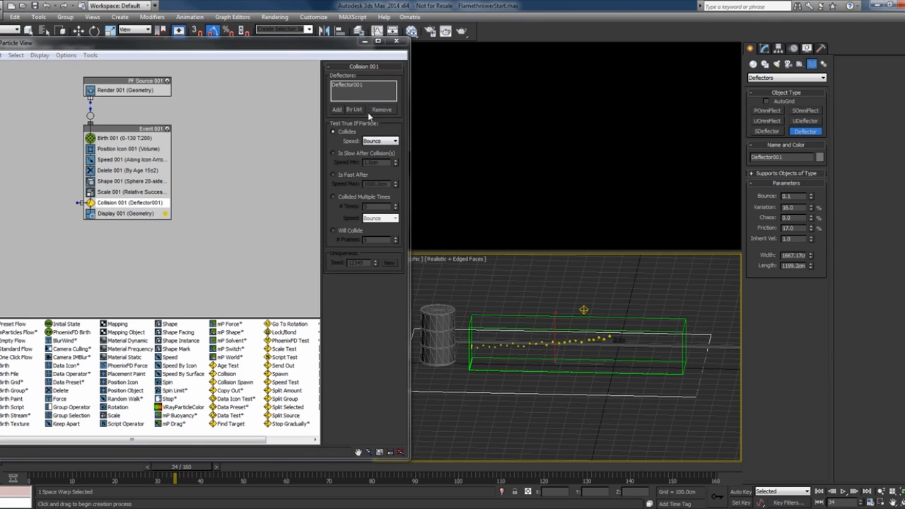
# Set the Collision 001 test to Collided Multiple Times with speed Stop, check it up to frame 70, and close Particle View.
pyautogui.click(346, 197)
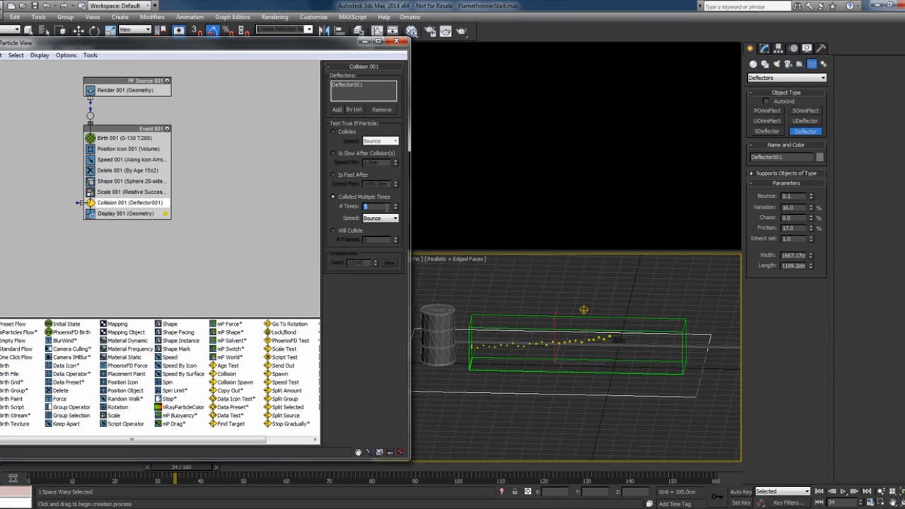
pyautogui.click(382, 218)
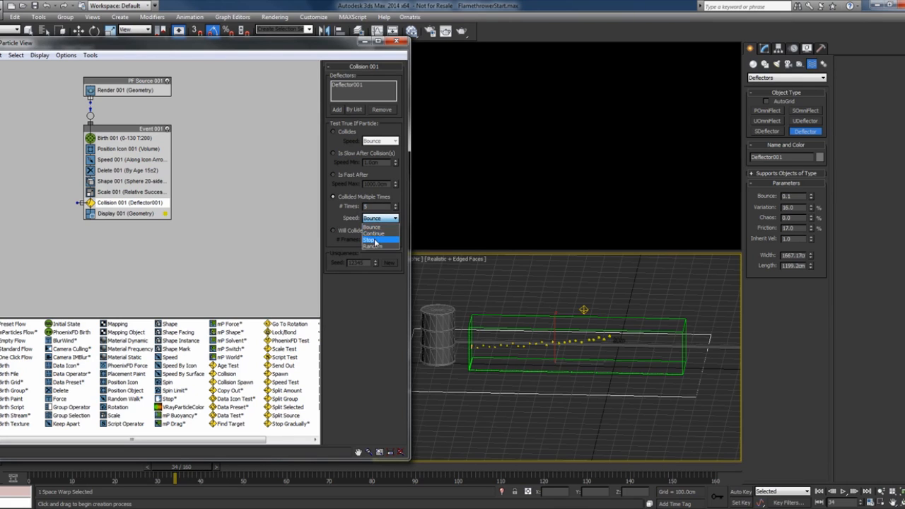
pyautogui.click(373, 241)
pyautogui.moveTo(46, 468); pyautogui.dragTo(330, 469)
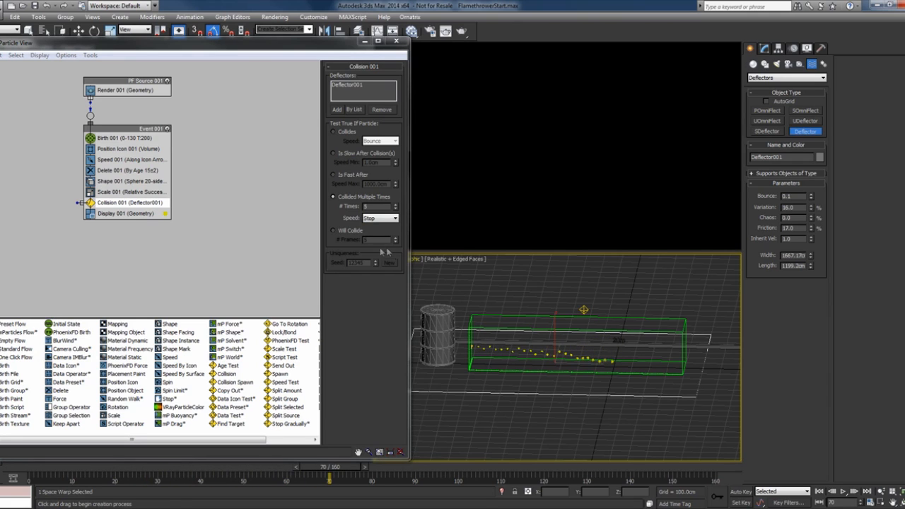
pyautogui.doubleClick(370, 207)
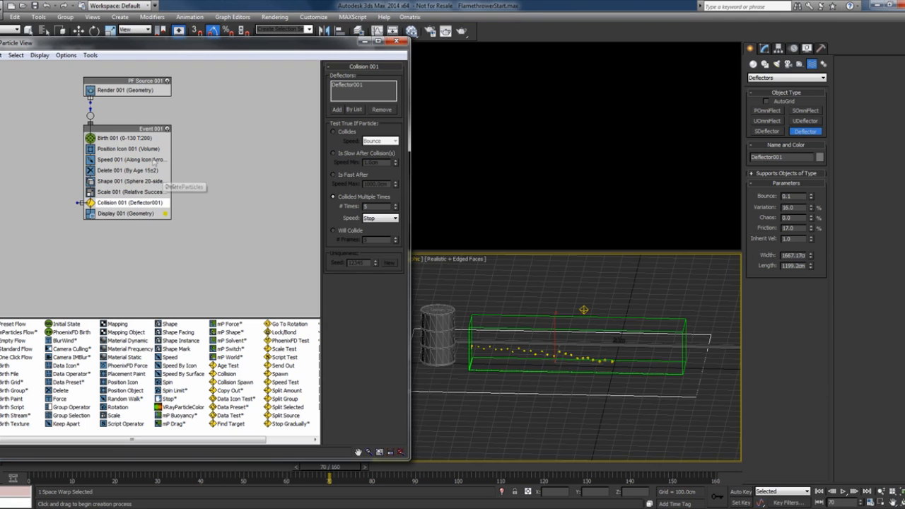
pyautogui.click(189, 127)
pyautogui.click(396, 43)
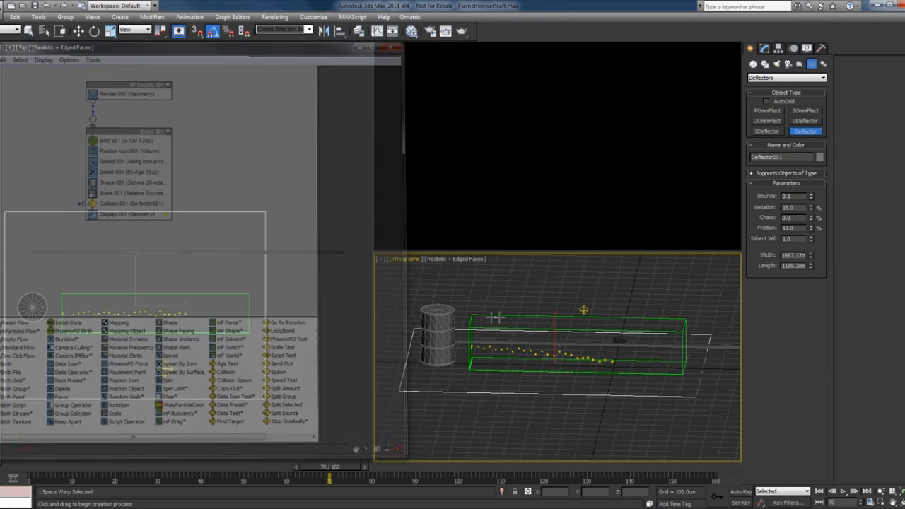
# Leave deflector creation, select the PhoenixFD001 simulator around the particle stream and start its simulation.
pyautogui.rightClick(649, 370)
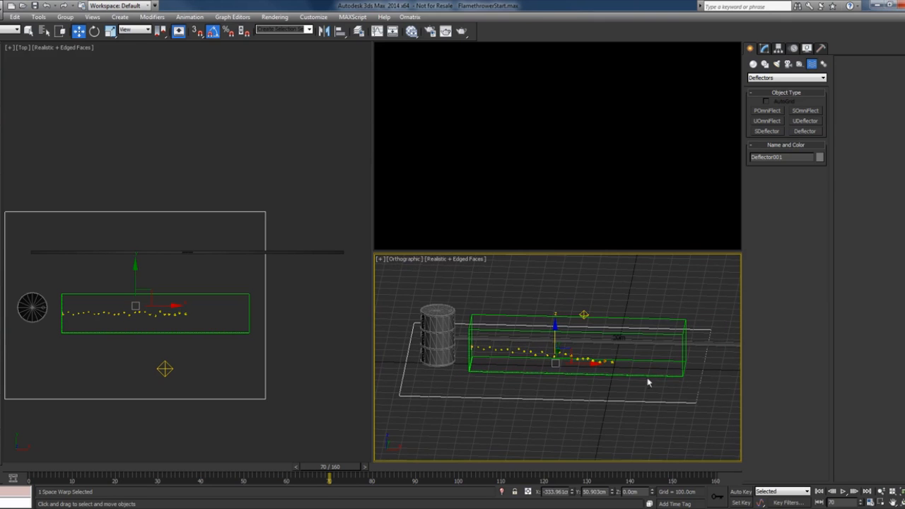
pyautogui.click(662, 378)
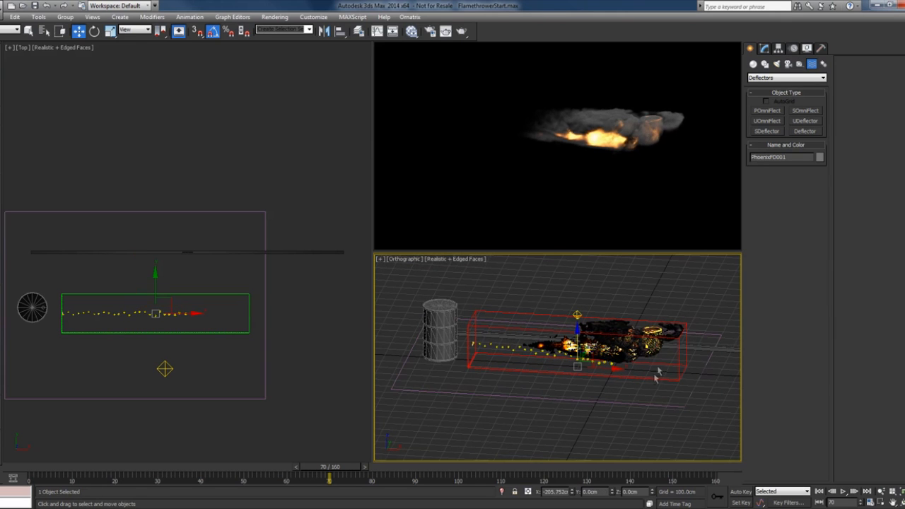
pyautogui.click(763, 48)
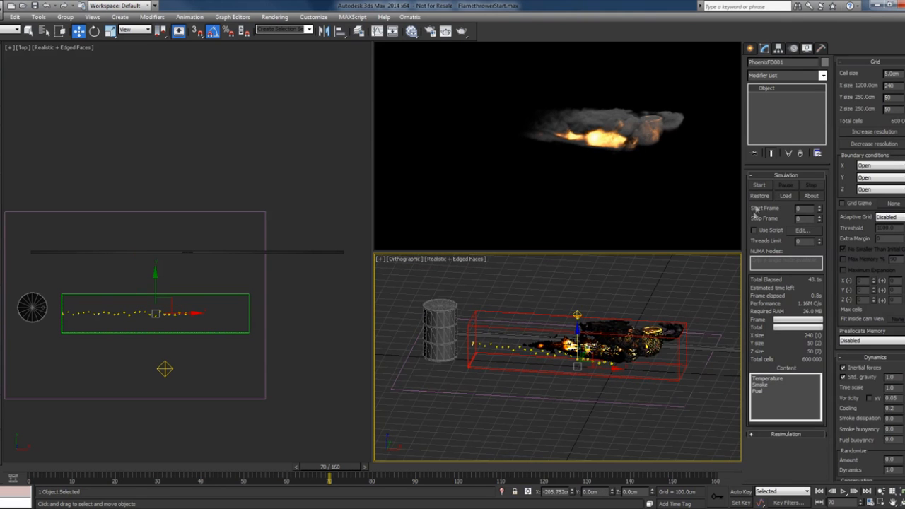
pyautogui.click(759, 185)
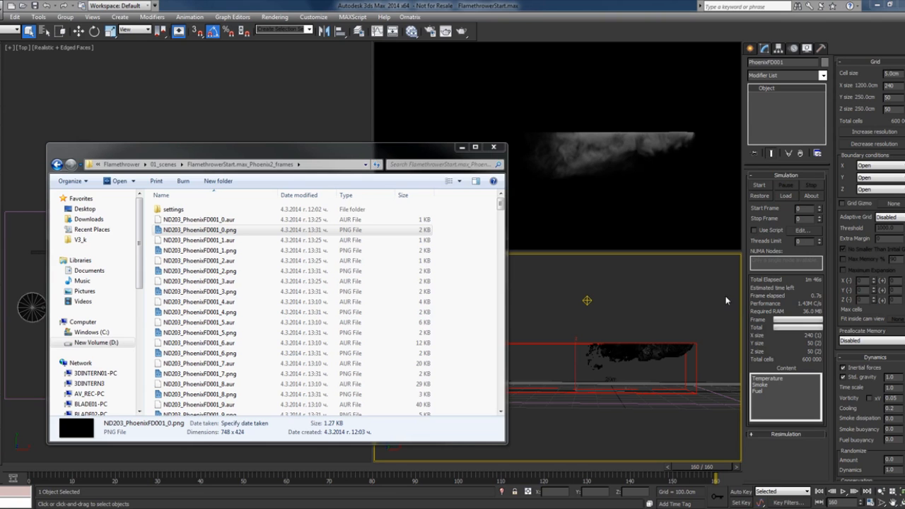
# Play the simulation's preview sequence from ND203_PhoenixFD001_0.png in Pdplayer, close the player and return to 3ds Max.
pyautogui.doubleClick(240, 230)
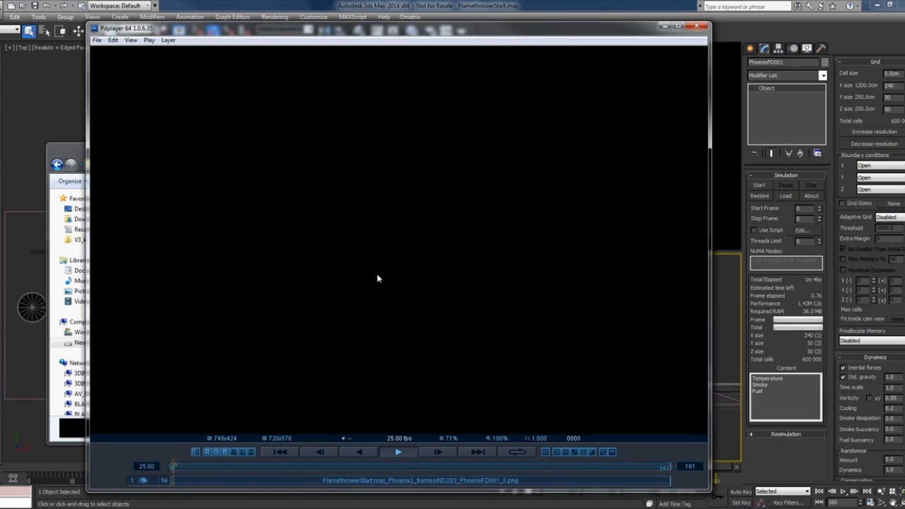
pyautogui.click(398, 452)
pyautogui.click(696, 25)
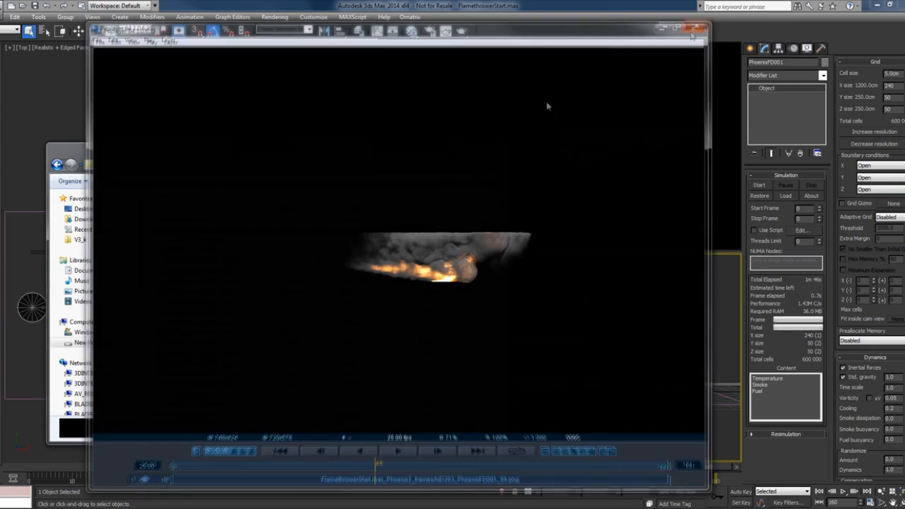
pyautogui.click(468, 147)
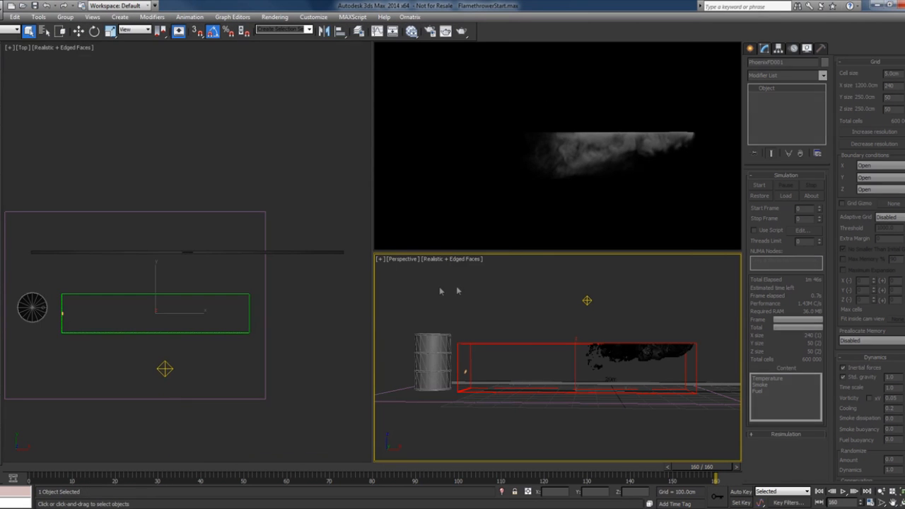
# In Particle View, set the Birth 001 amount to 5000 particles and close the window.
pyautogui.press('6')
pyautogui.click(140, 138)
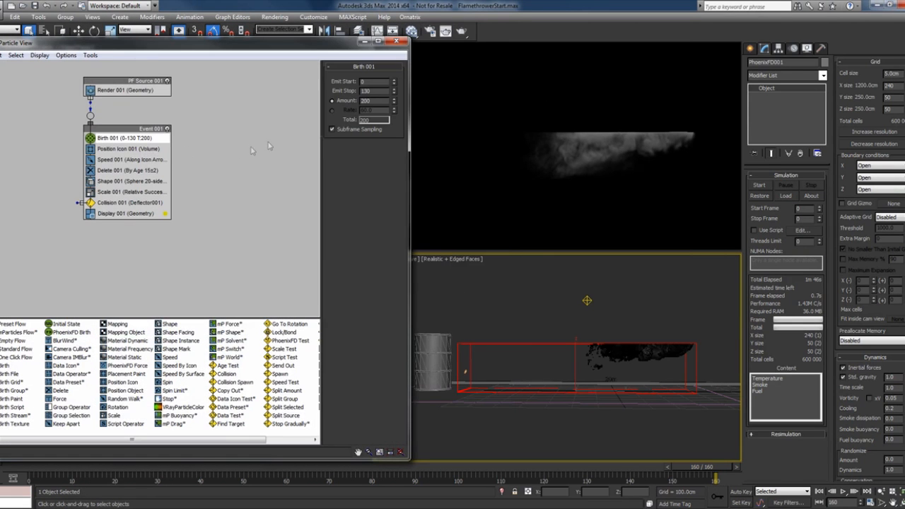
pyautogui.doubleClick(366, 101)
pyautogui.write('5000')
pyautogui.press('Return')
pyautogui.click(396, 41)
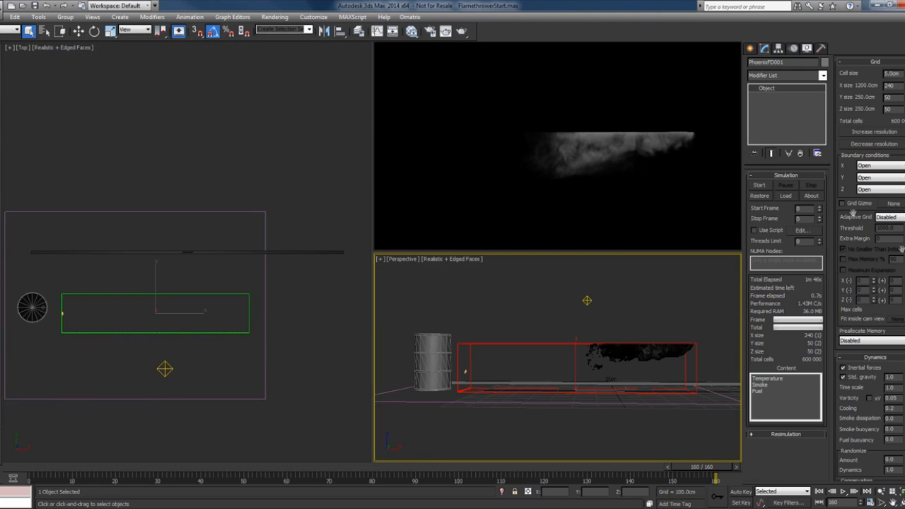
# In the simulator's Fuel settings, set Energy to 20 and Propagation to 20.
pyautogui.scroll(-5, 869, 283)
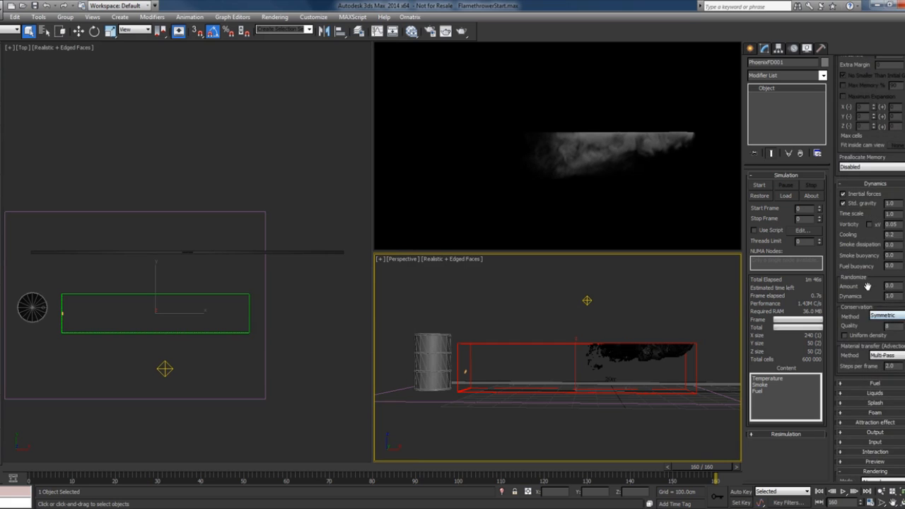
pyautogui.moveTo(867, 286); pyautogui.dragTo(869, 208)
pyautogui.click(867, 306)
pyautogui.moveTo(870, 333); pyautogui.dragTo(870, 291)
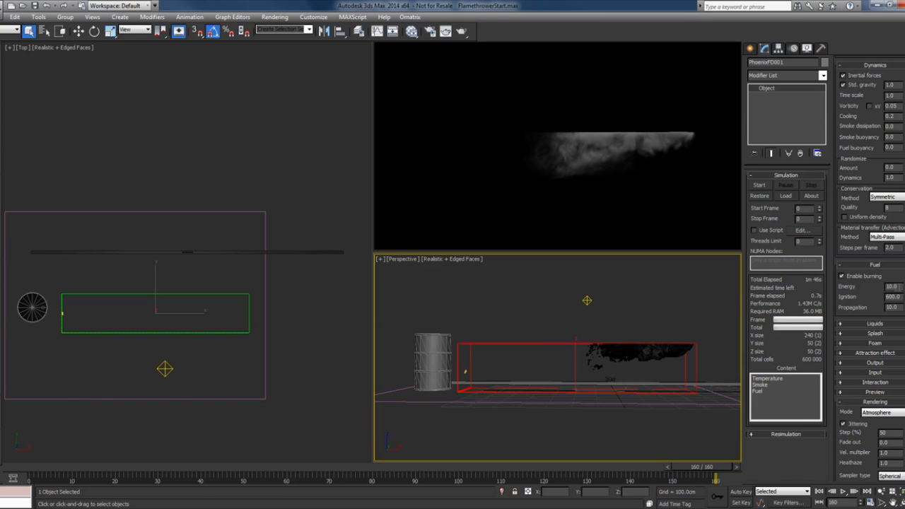
pyautogui.moveTo(851, 288); pyautogui.dragTo(855, 281)
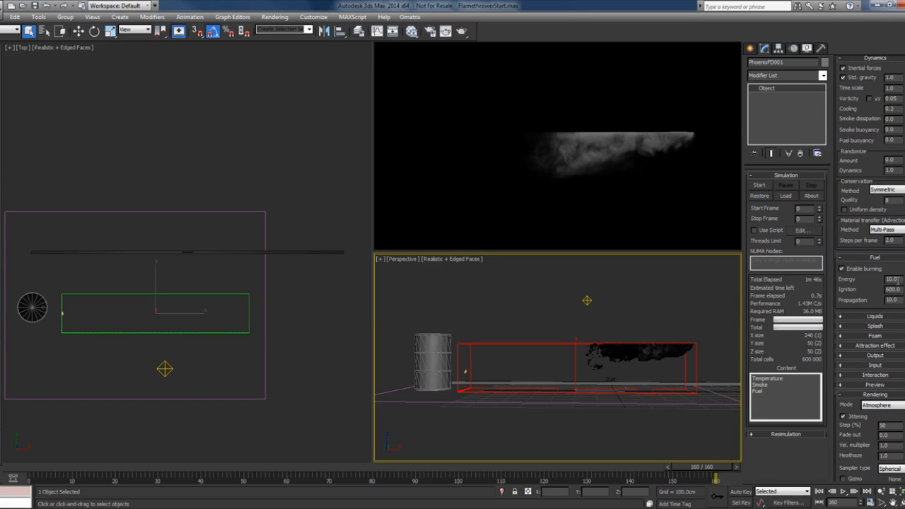
pyautogui.moveTo(898, 281); pyautogui.dragTo(845, 280)
pyautogui.write('2')
pyautogui.moveTo(871, 291); pyautogui.dragTo(893, 280)
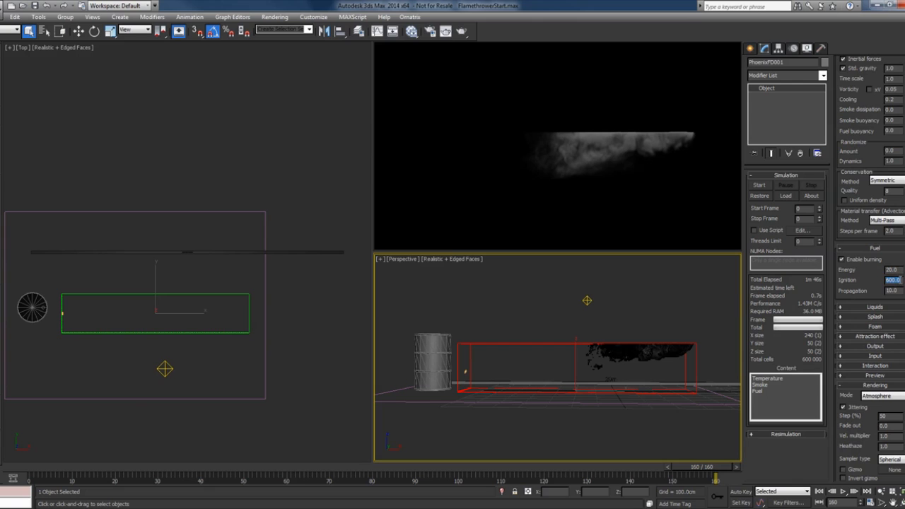
pyautogui.moveTo(869, 291)
pyautogui.mouseDown()
pyautogui.moveTo(863, 275)
pyautogui.moveTo(876, 277)
pyautogui.mouseUp()
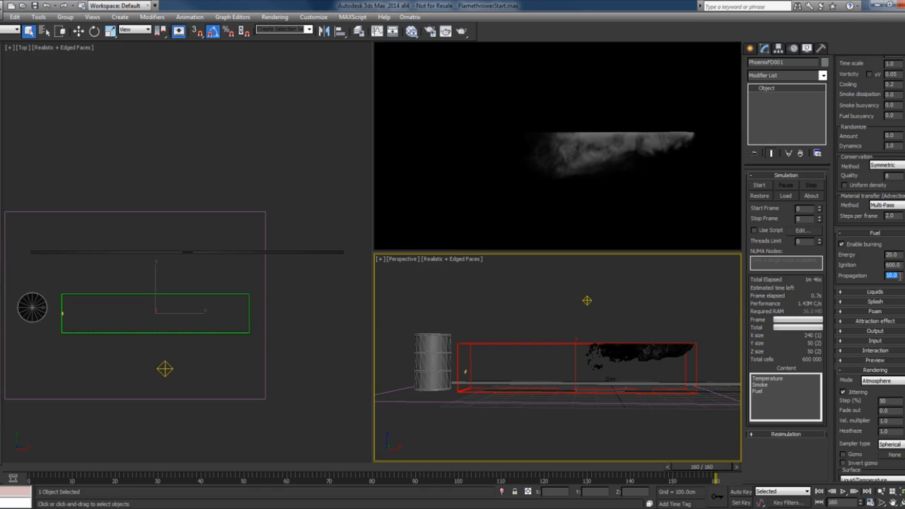
pyautogui.click(901, 276)
pyautogui.scroll(-1, 864, 269)
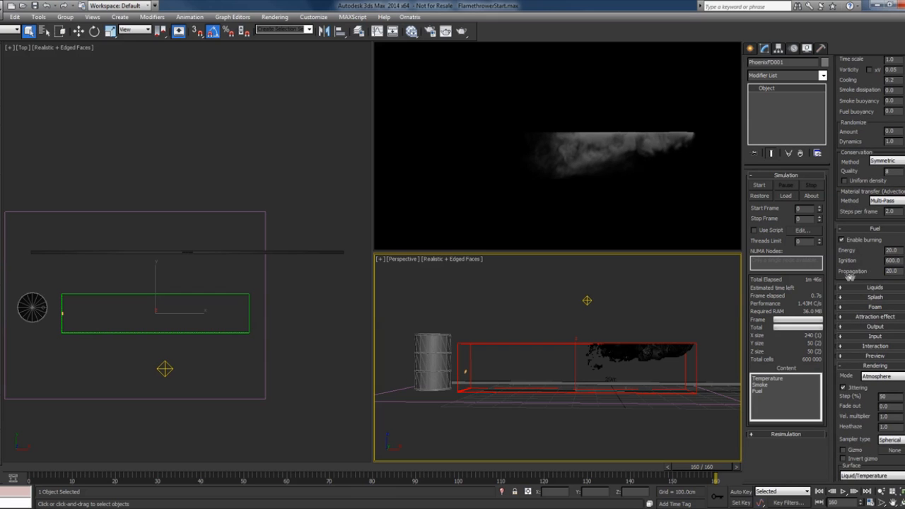
# Open the simulator's Colors and Transparency render parameters and go to frame 80 to preview the flames.
pyautogui.moveTo(870, 263); pyautogui.dragTo(868, 246)
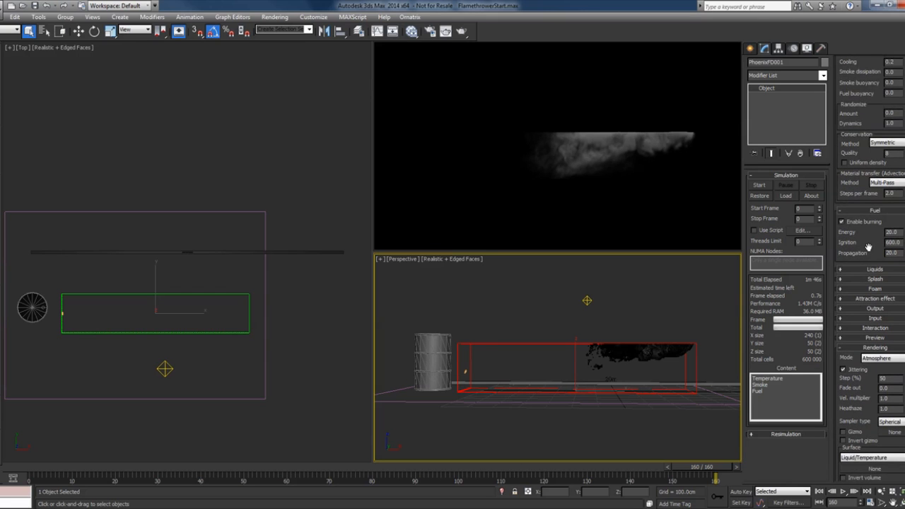
pyautogui.scroll(-5, 868, 262)
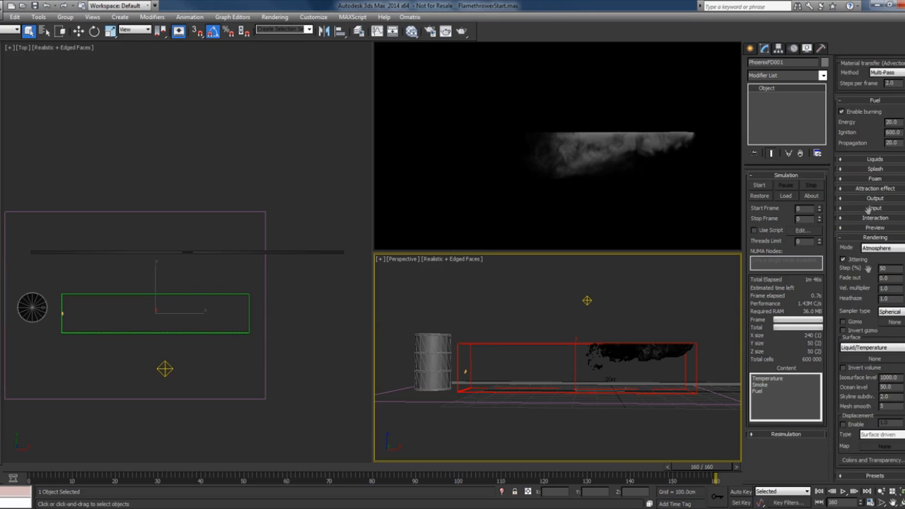
pyautogui.click(890, 465)
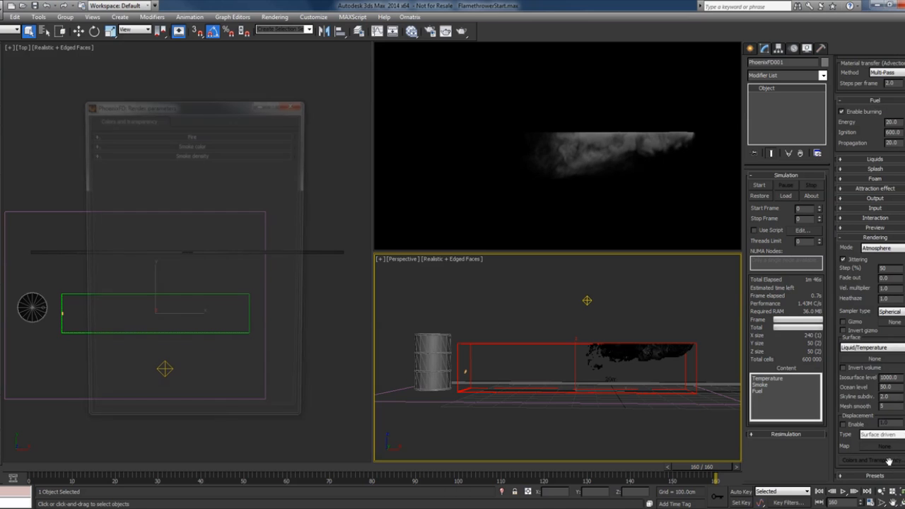
pyautogui.moveTo(378, 470); pyautogui.dragTo(373, 470)
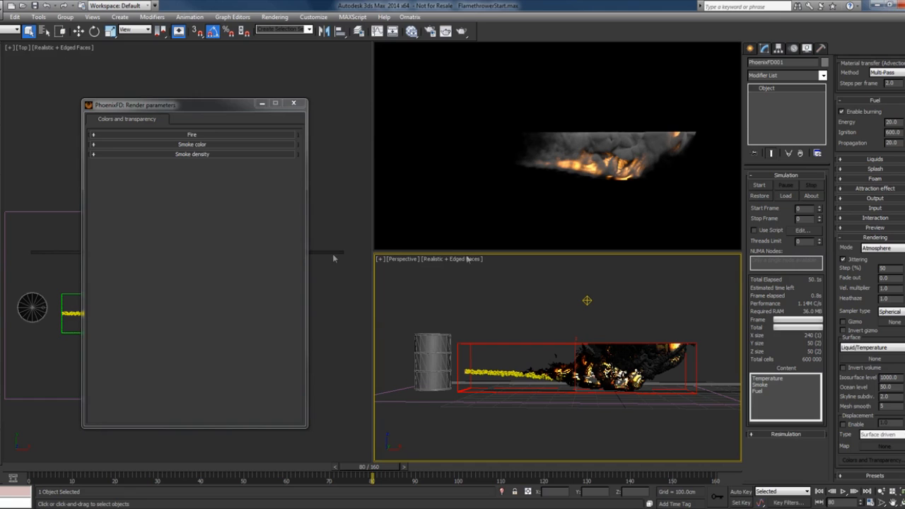
pyautogui.click(200, 243)
pyautogui.moveTo(214, 104); pyautogui.dragTo(247, 106)
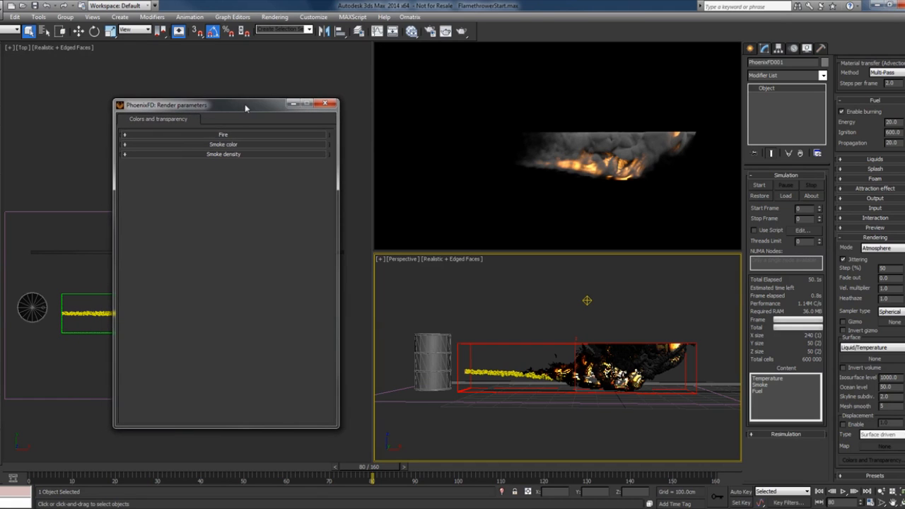
# Base the Smoke density on Temperature/Liquid.
pyautogui.click(226, 154)
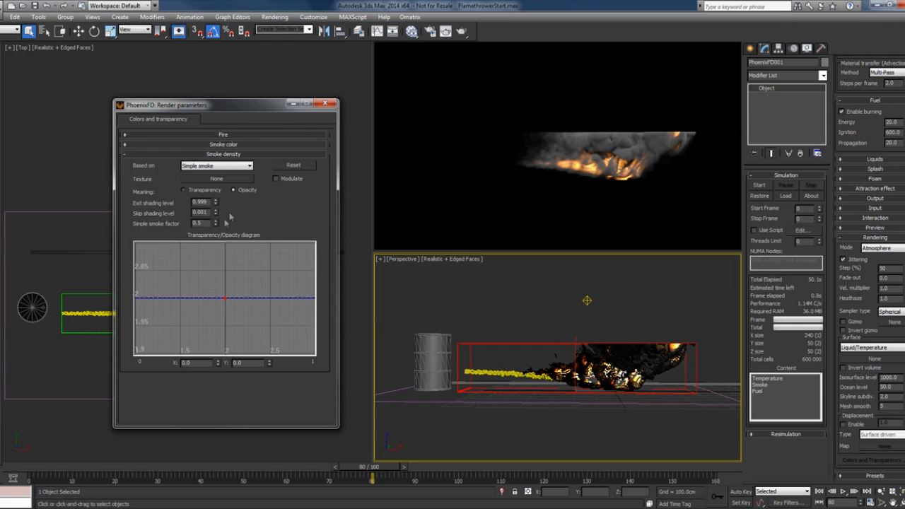
pyautogui.click(201, 167)
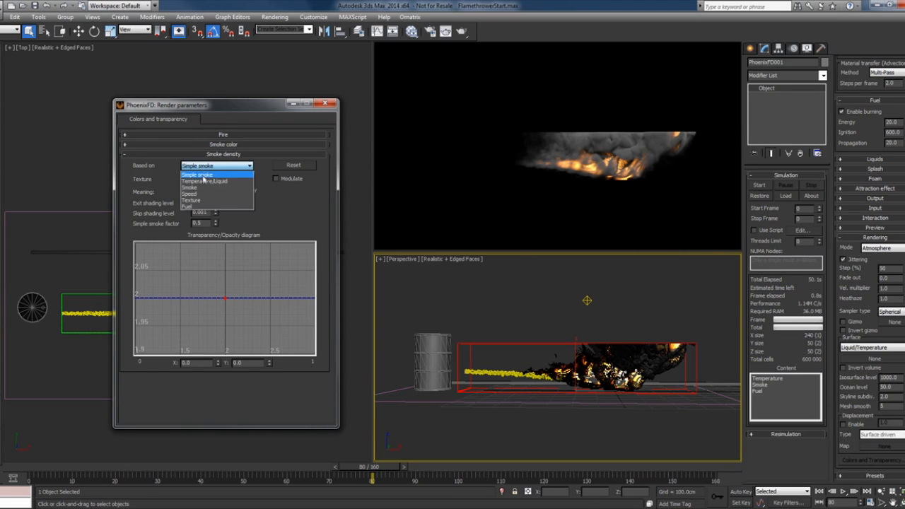
pyautogui.click(205, 182)
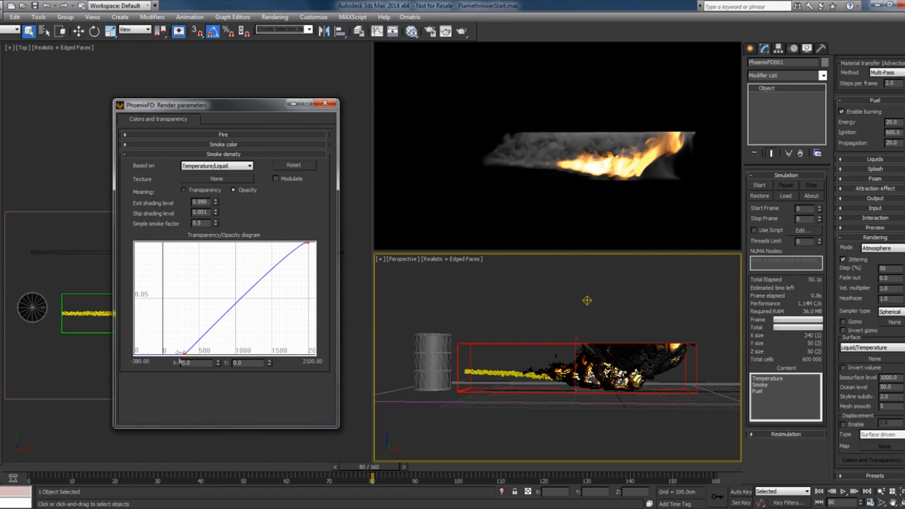
# Examine the start and end points of the smoke density opacity curve and their temperature and opacity values.
pyautogui.click(309, 246)
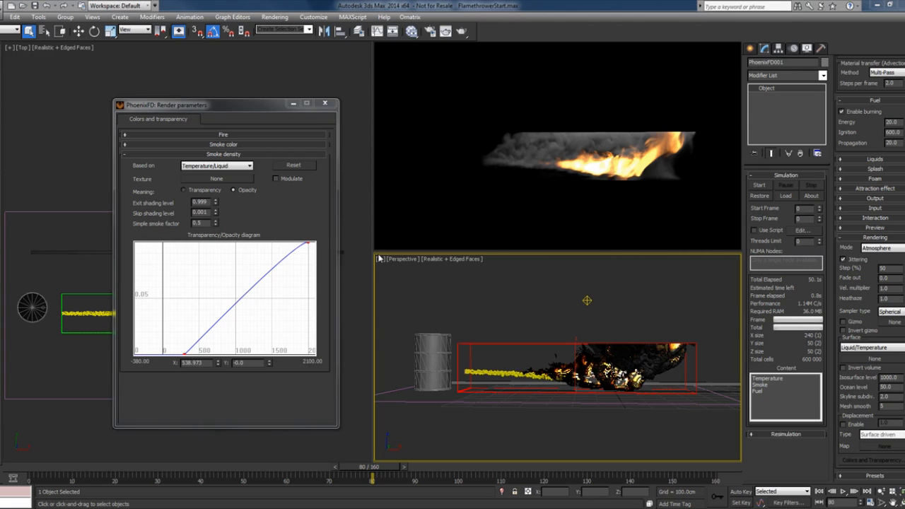
pyautogui.click(308, 244)
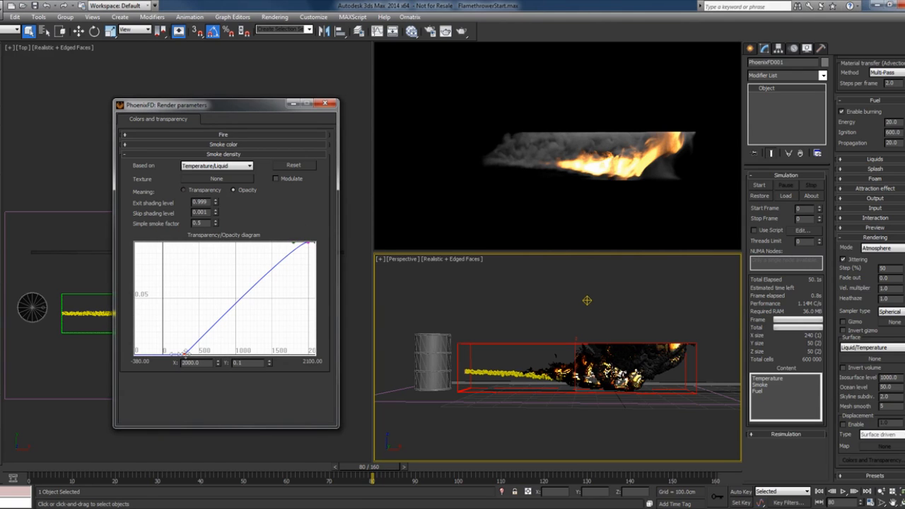
pyautogui.click(185, 354)
pyautogui.scroll(-1, 251, 315)
pyautogui.moveTo(237, 315); pyautogui.dragTo(237, 308, button='middle')
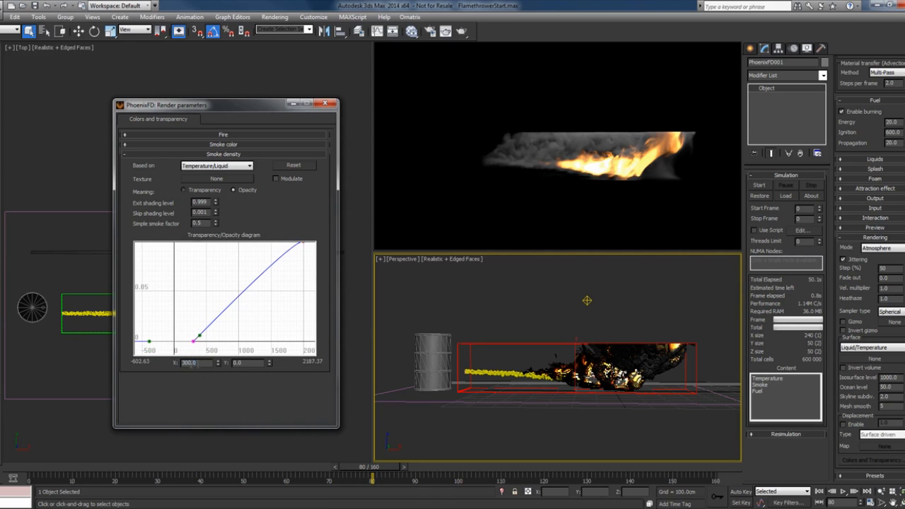
pyautogui.doubleClick(189, 363)
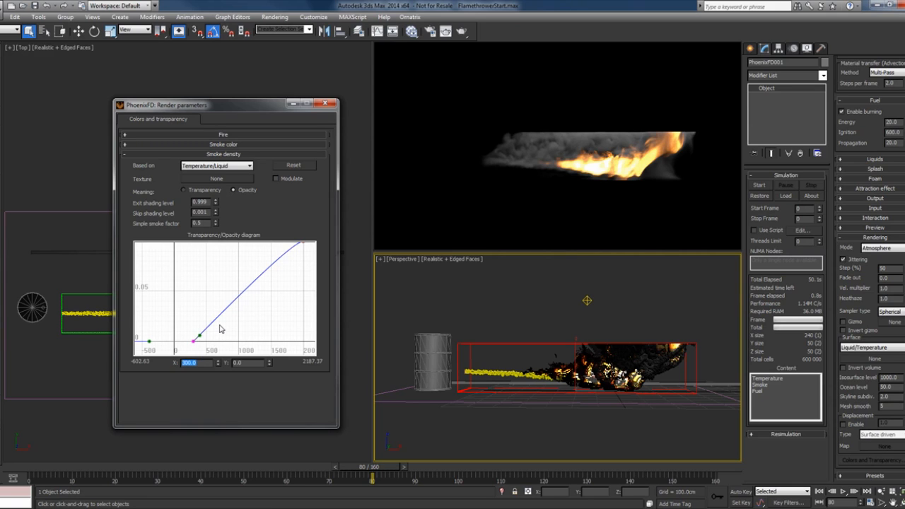
pyautogui.moveTo(218, 333); pyautogui.dragTo(213, 330, button='middle')
pyautogui.scroll(-1, 223, 331)
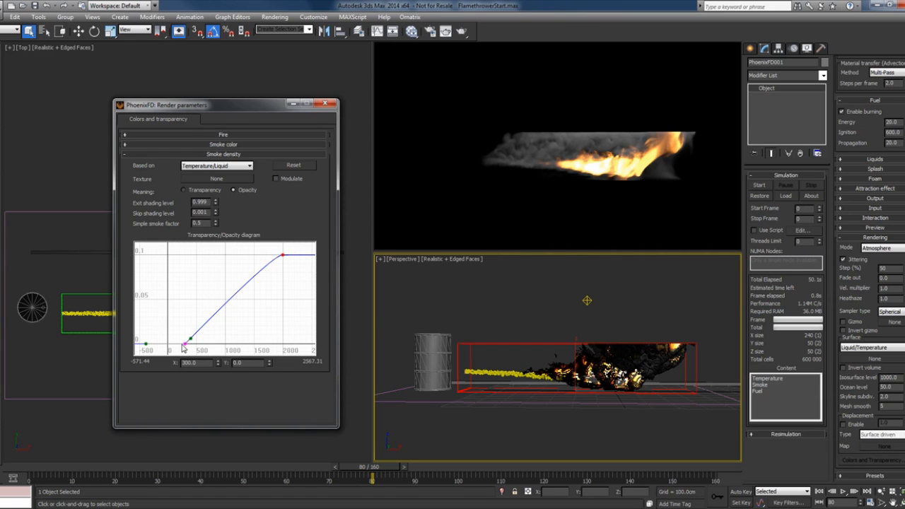
# Reposition the start point of the smoke density opacity curve and set its temperature to 570.
pyautogui.moveTo(184, 344); pyautogui.dragTo(178, 344)
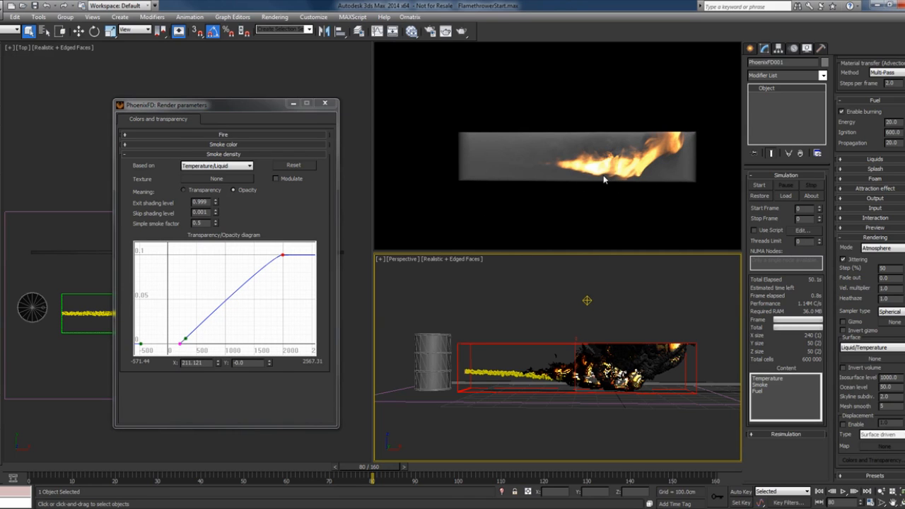
pyautogui.moveTo(561, 328)
pyautogui.keyDown('alt'); pyautogui.mouseDown(button='middle')
pyautogui.moveTo(497, 350)
pyautogui.moveTo(512, 364)
pyautogui.moveTo(566, 297)
pyautogui.moveTo(573, 325)
pyautogui.mouseUp(button='middle'); pyautogui.keyUp('alt')
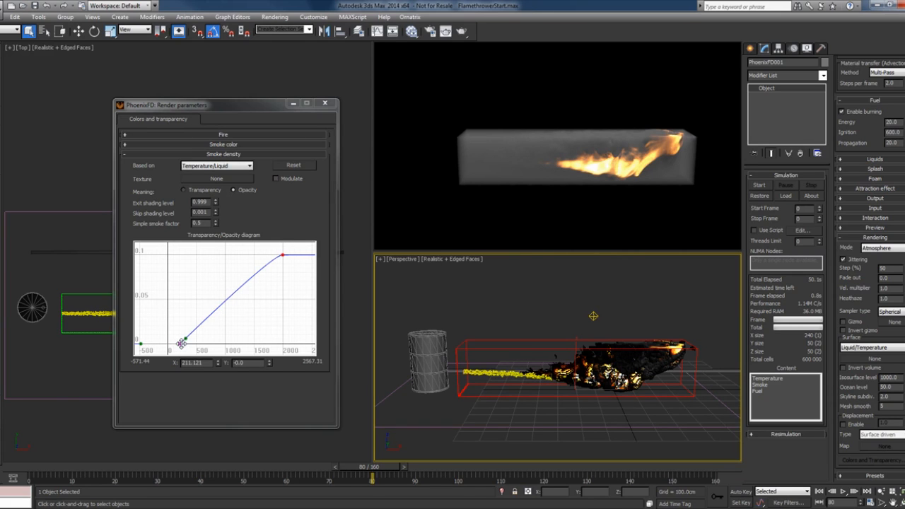
pyautogui.moveTo(181, 344); pyautogui.dragTo(203, 345)
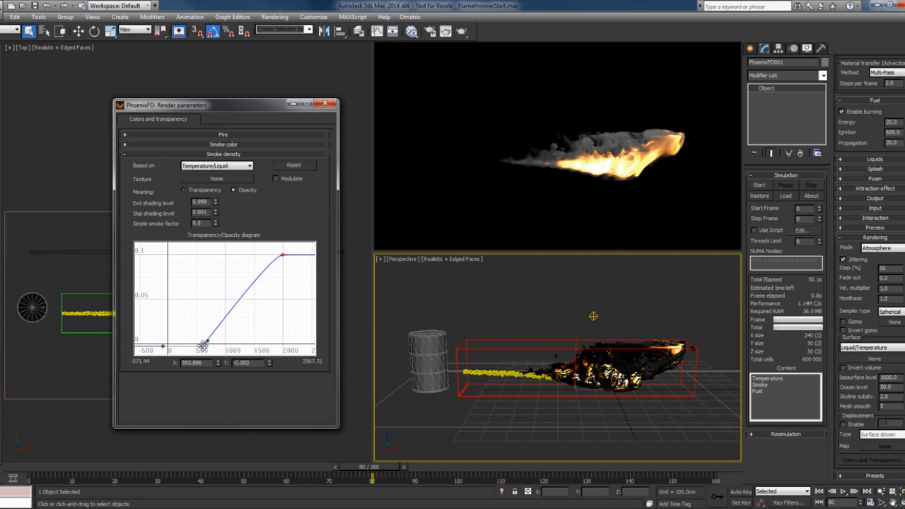
pyautogui.doubleClick(185, 363)
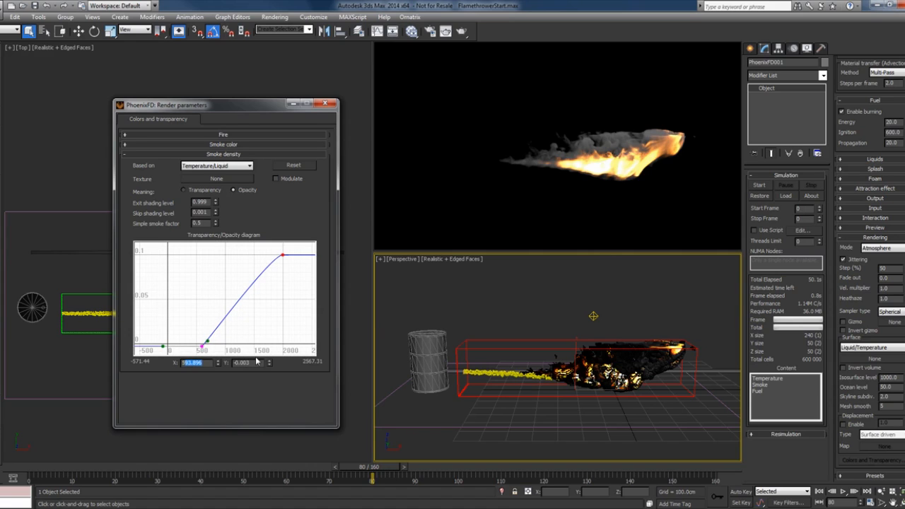
pyautogui.write('570')
pyautogui.press('Return')
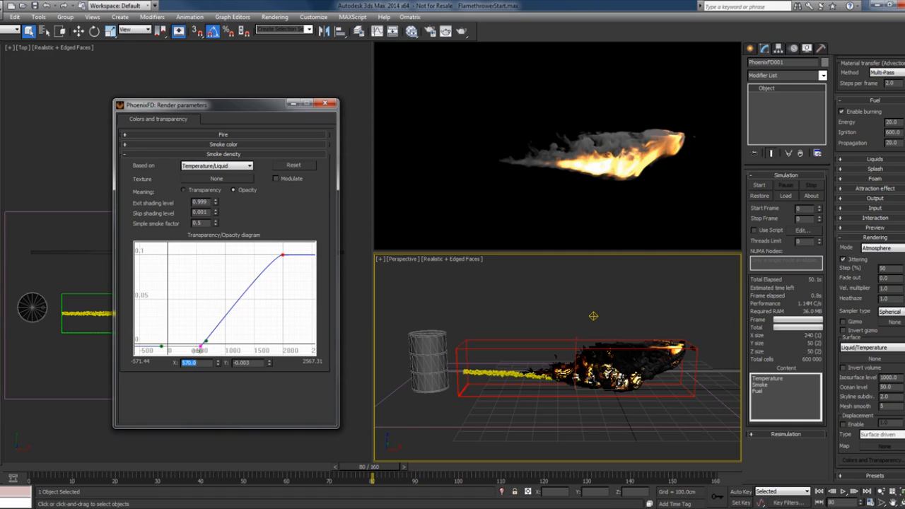
# Nudge the smoke curve's start point to a temperature of about 568 and set its opacity value to 0.
pyautogui.click(201, 346)
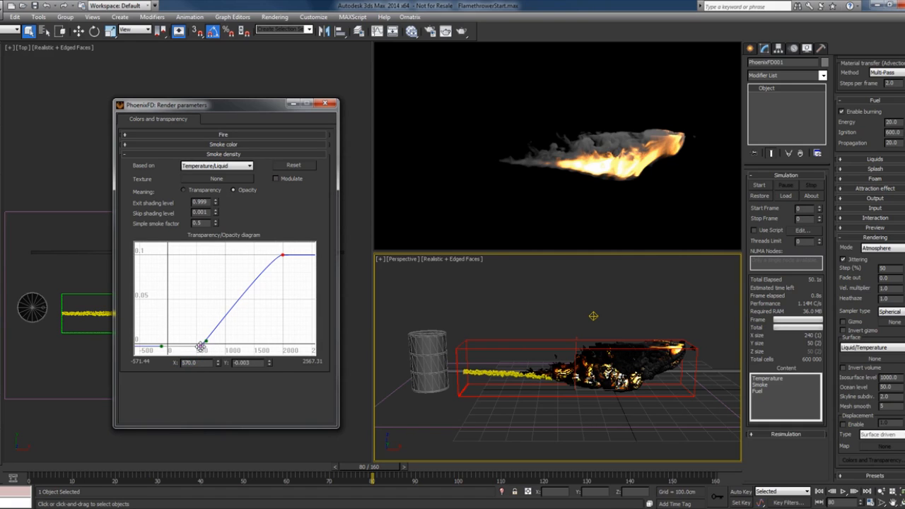
pyautogui.moveTo(201, 346); pyautogui.dragTo(201, 347)
pyautogui.click(242, 362)
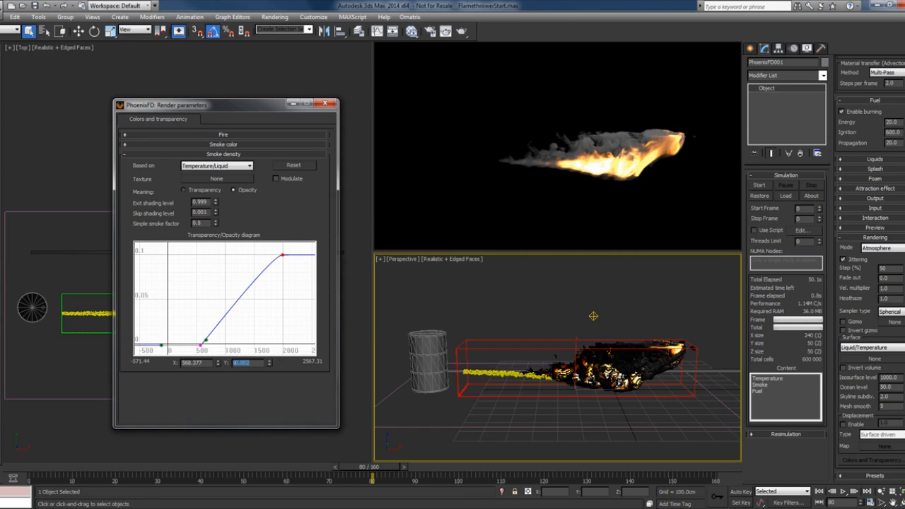
pyautogui.write('0')
pyautogui.press('Return')
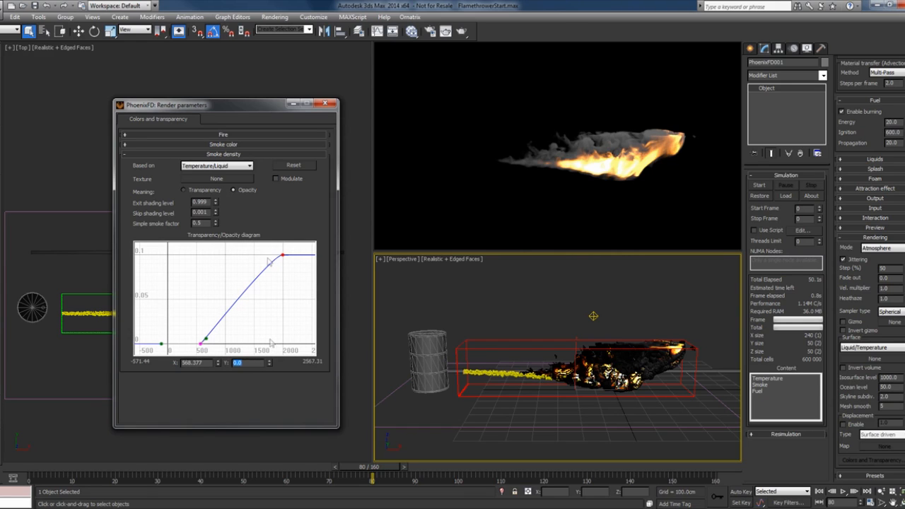
# In the Fire render settings, lower the third point of the luminance curve and shift it to a temperature of about 2000.
pyautogui.click(223, 154)
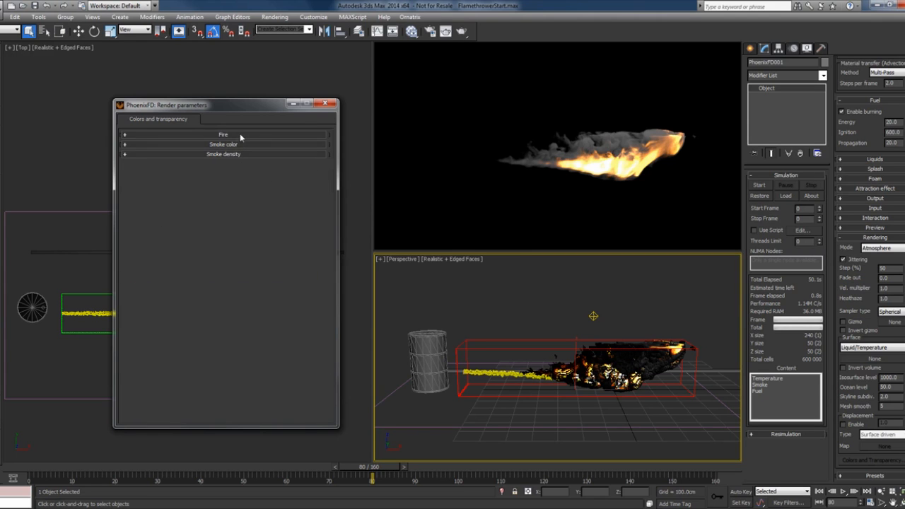
pyautogui.click(241, 138)
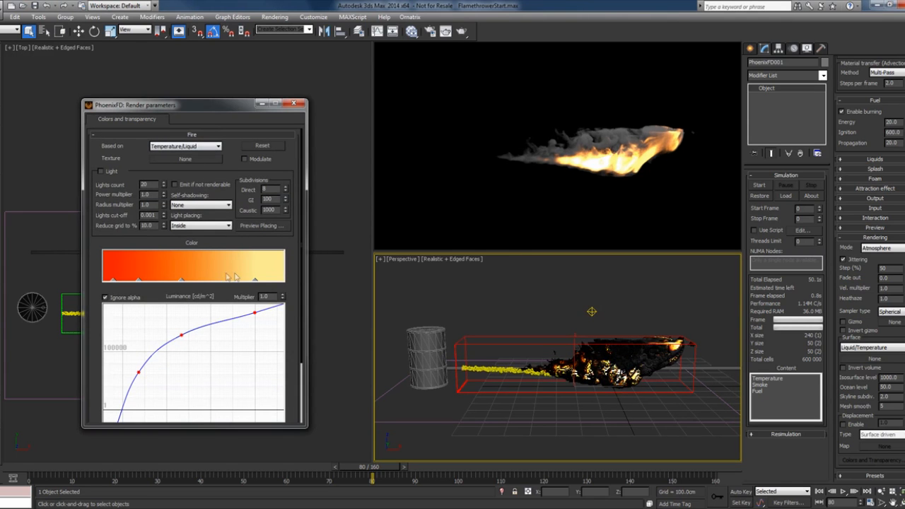
pyautogui.scroll(-3, 145, 236)
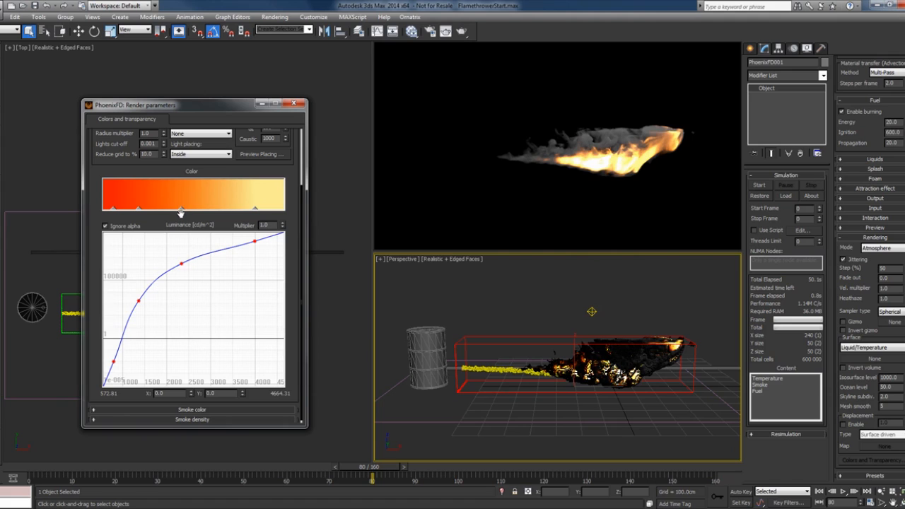
pyautogui.click(181, 263)
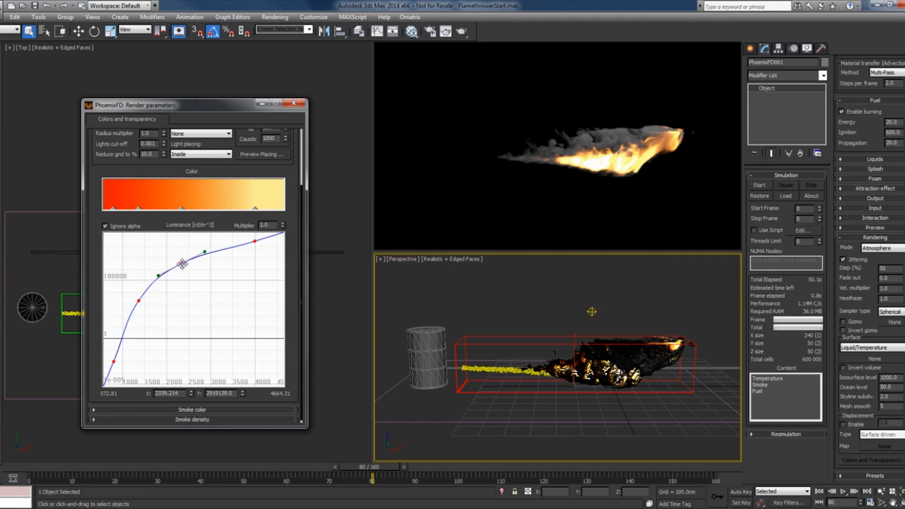
pyautogui.moveTo(181, 263); pyautogui.dragTo(179, 283)
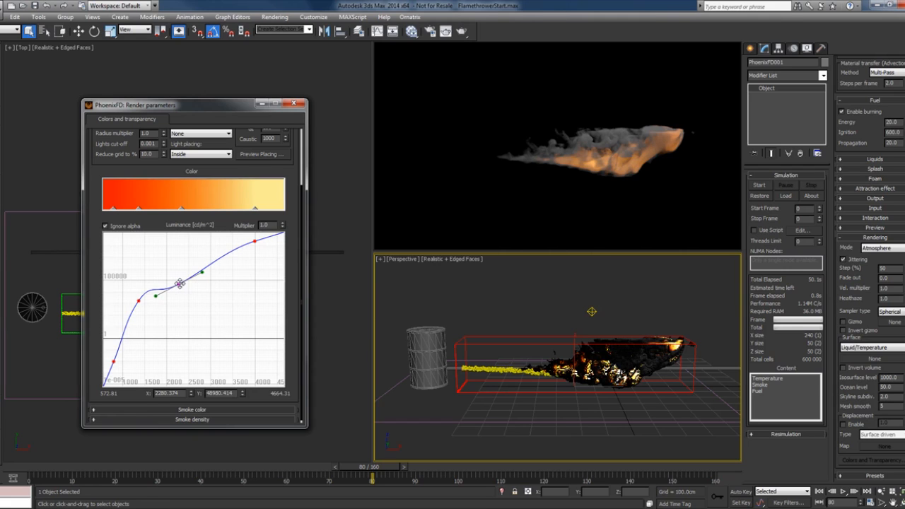
pyautogui.moveTo(179, 282); pyautogui.dragTo(149, 285)
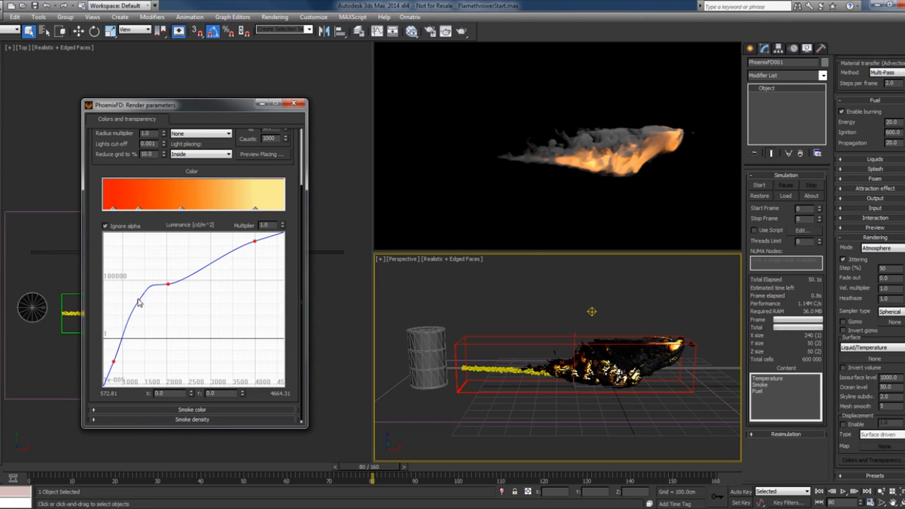
# Adjust the tangent of the second luminance point and nudge the third point to a luminance of about 65,657.
pyautogui.click(139, 301)
pyautogui.moveTo(152, 282); pyautogui.dragTo(150, 281)
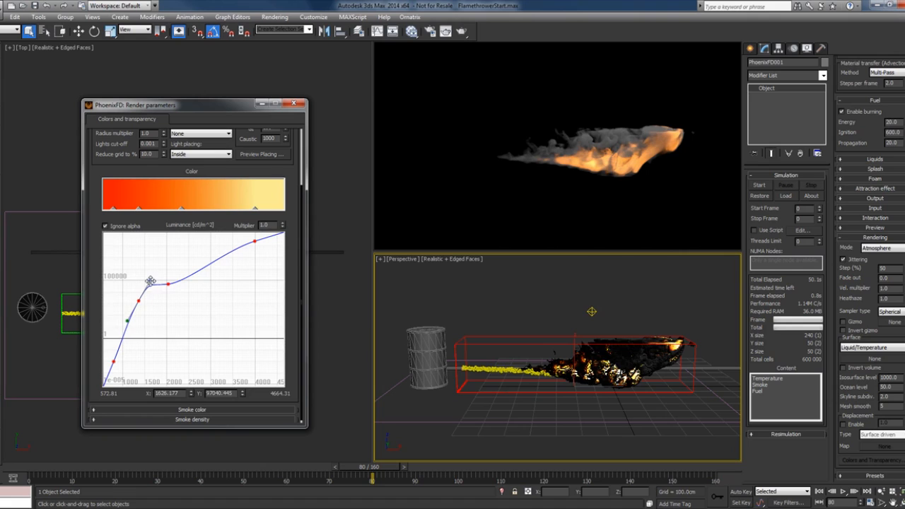
pyautogui.click(169, 283)
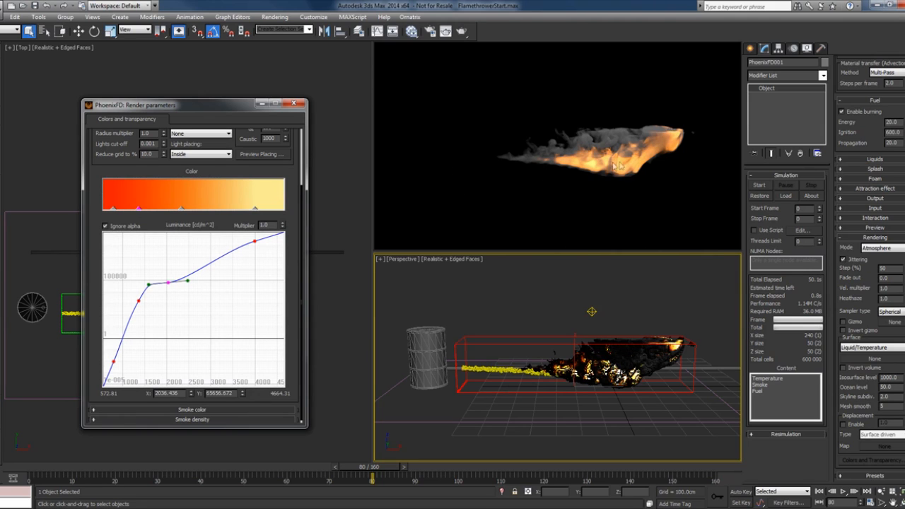
# Change the second color key of the fire gradient to a duller orange with red 232, green 86 and blue 21.
pyautogui.doubleClick(138, 208)
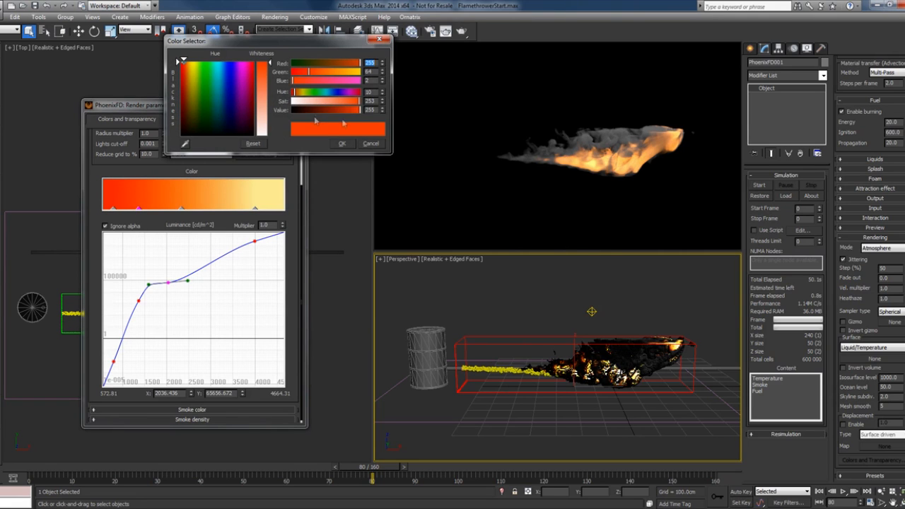
pyautogui.moveTo(360, 104); pyautogui.dragTo(355, 104)
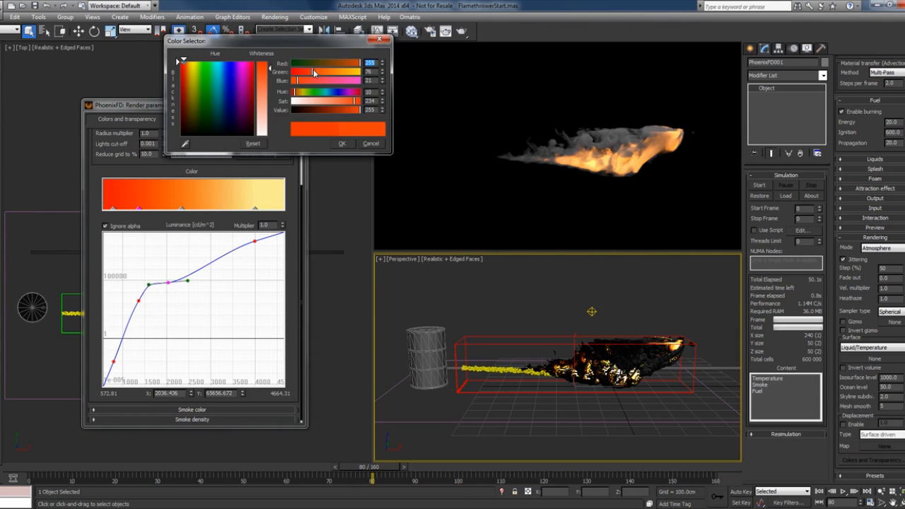
pyautogui.moveTo(315, 73); pyautogui.dragTo(354, 66)
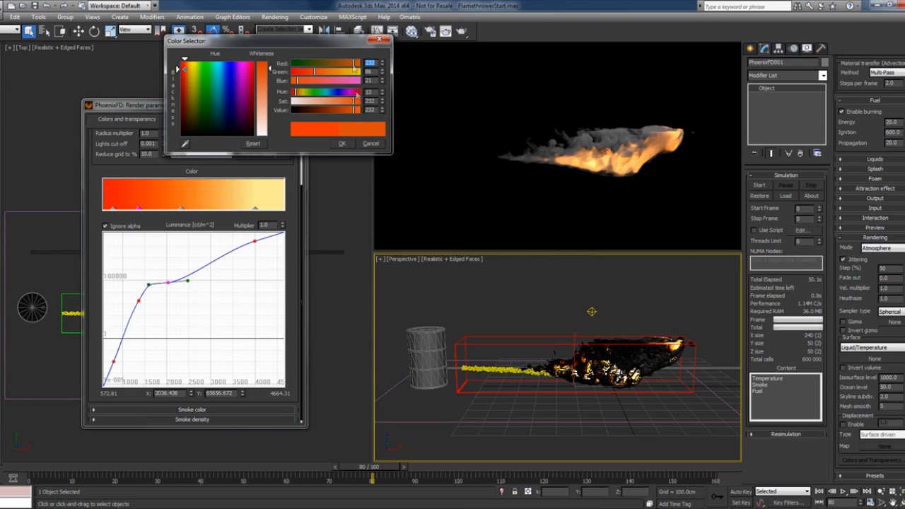
pyautogui.click(342, 144)
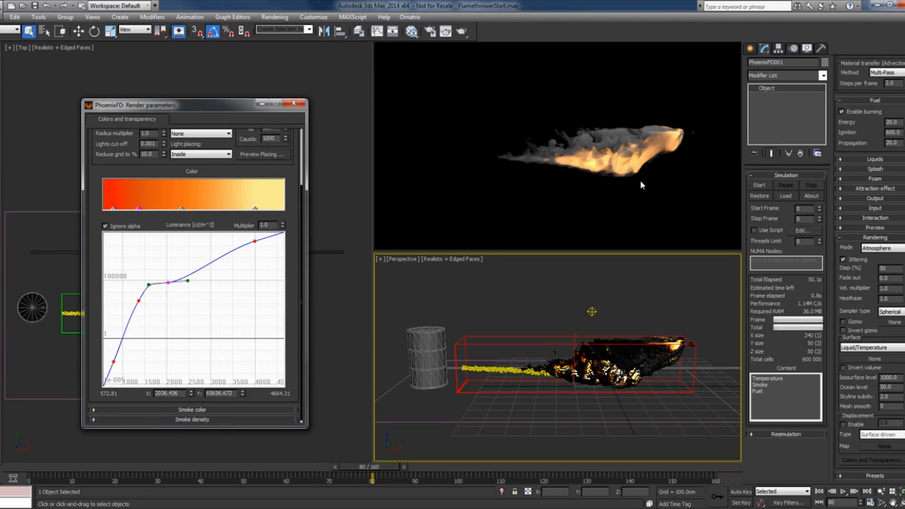
# Preview the flames at frame 111, collapse the Fire settings and close the render parameters.
pyautogui.moveTo(367, 468); pyautogui.dragTo(503, 466)
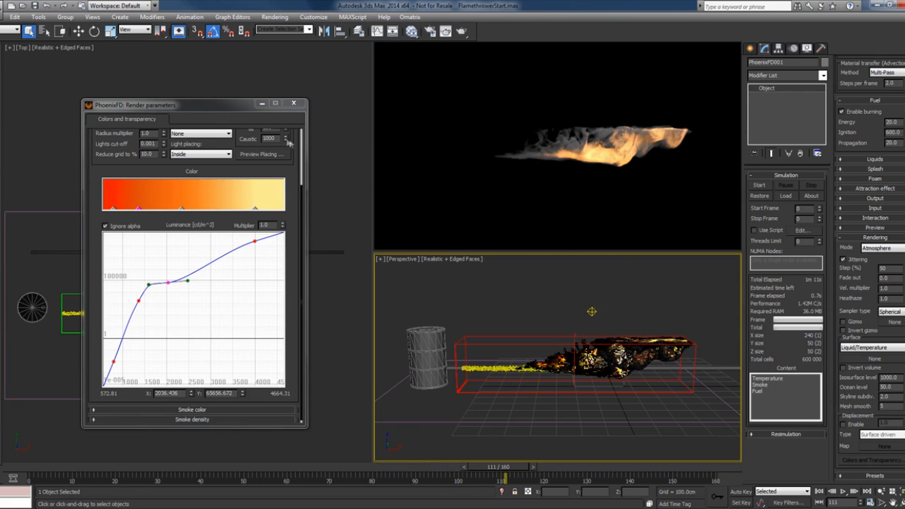
pyautogui.moveTo(262, 168); pyautogui.dragTo(266, 253)
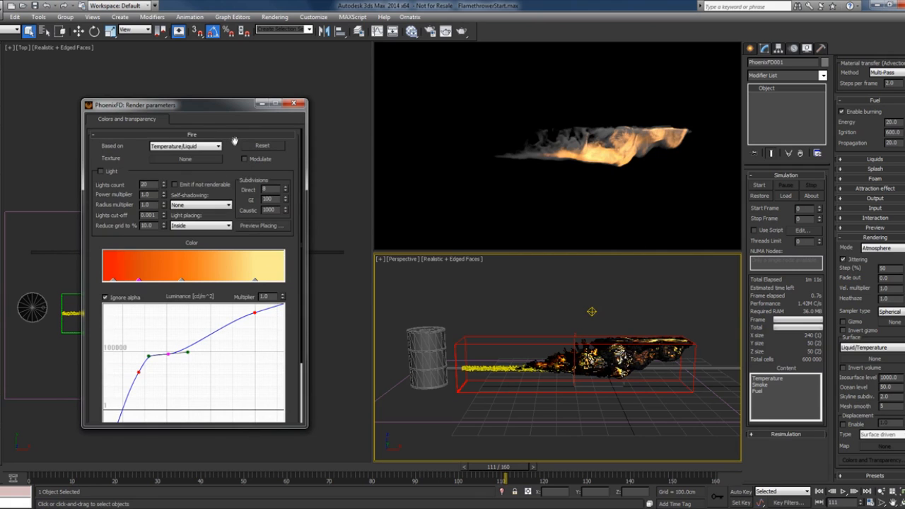
pyautogui.click(236, 136)
pyautogui.click(293, 104)
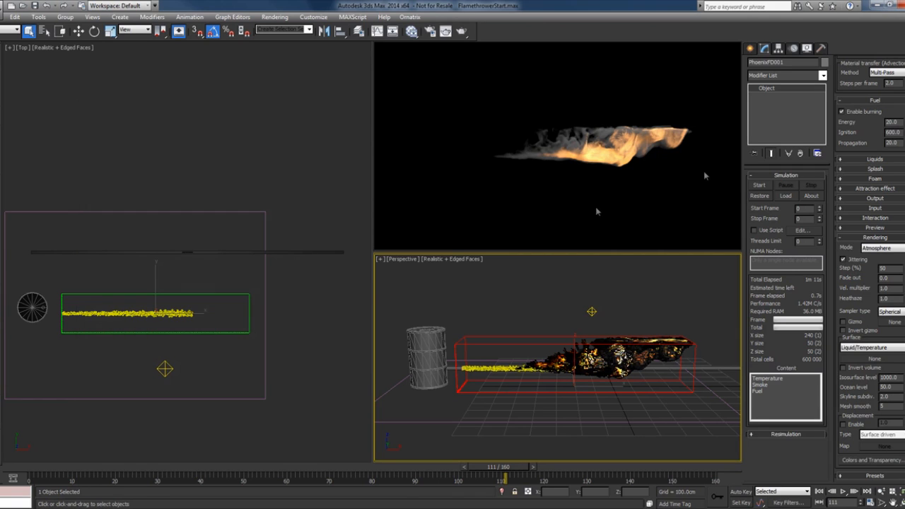
# Increase the simulator's grid resolution by reducing the cell size to 2.35 cm.
pyautogui.scroll(10, 864, 164)
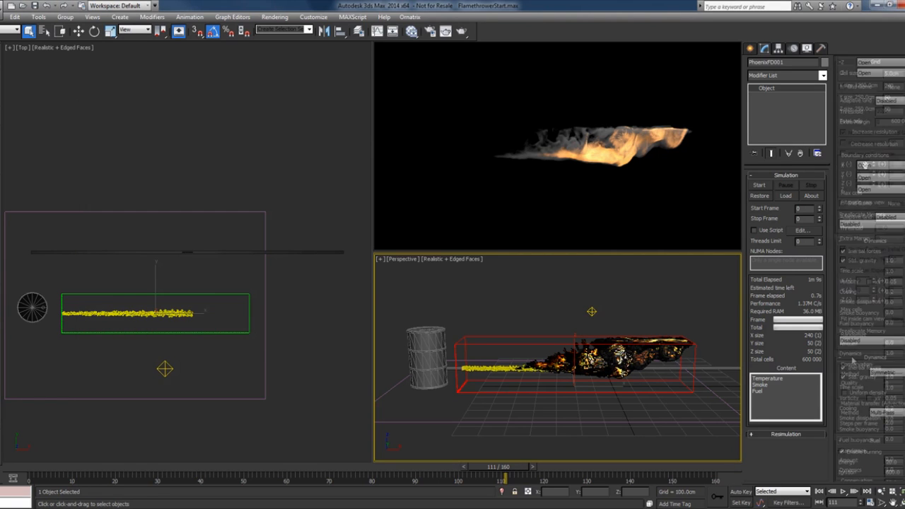
pyautogui.moveTo(904, 73); pyautogui.dragTo(904, 113)
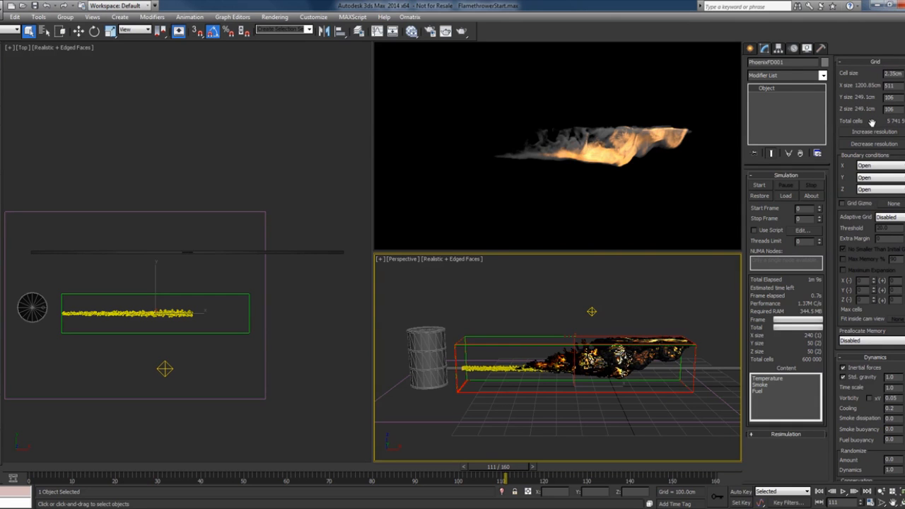
# In Particle View, set the Shape 001 particle size to 2.4 cm and close Particle View.
pyautogui.press('6')
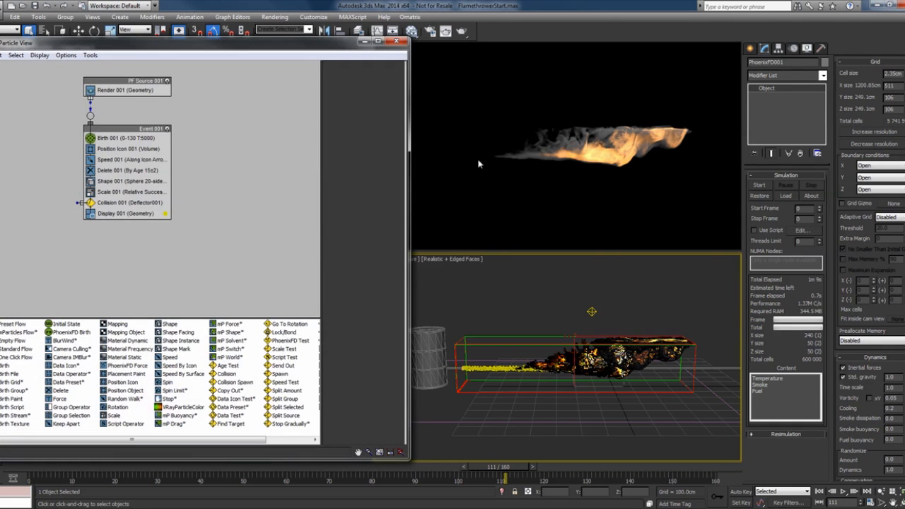
pyautogui.click(161, 182)
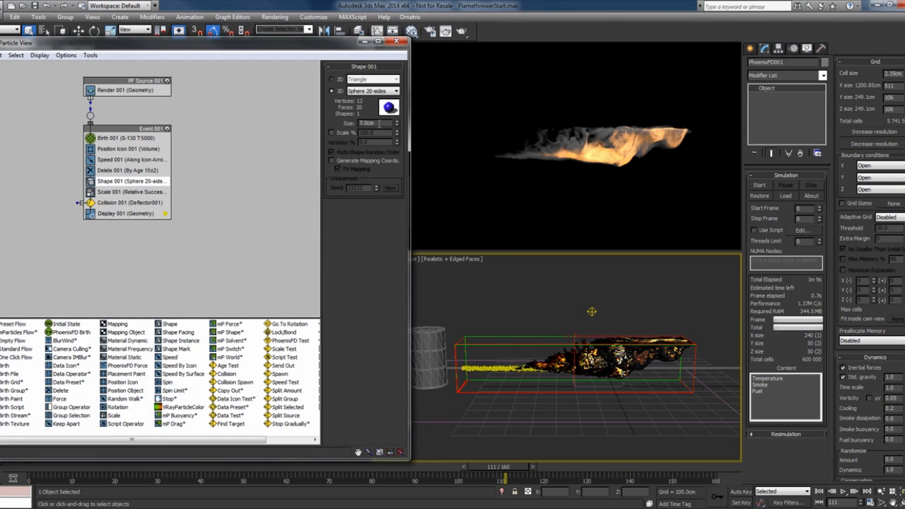
pyautogui.doubleClick(379, 124)
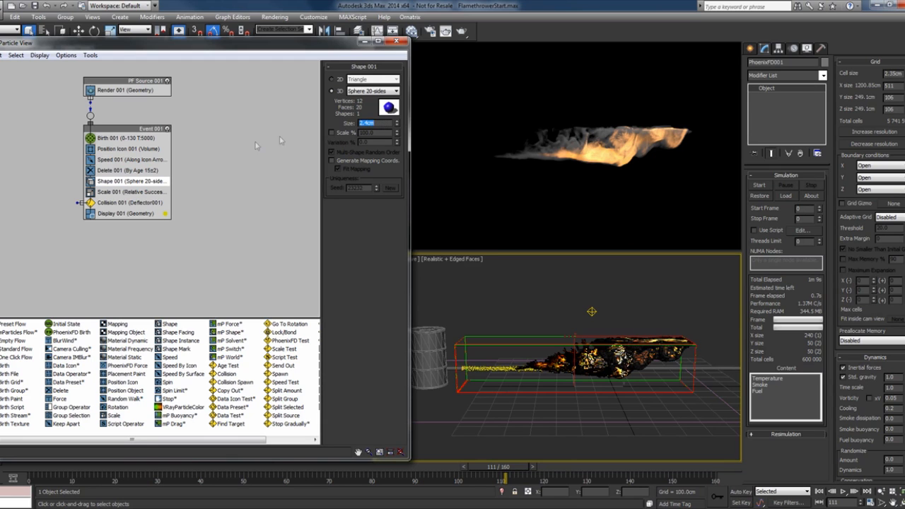
pyautogui.click(310, 106)
pyautogui.click(397, 41)
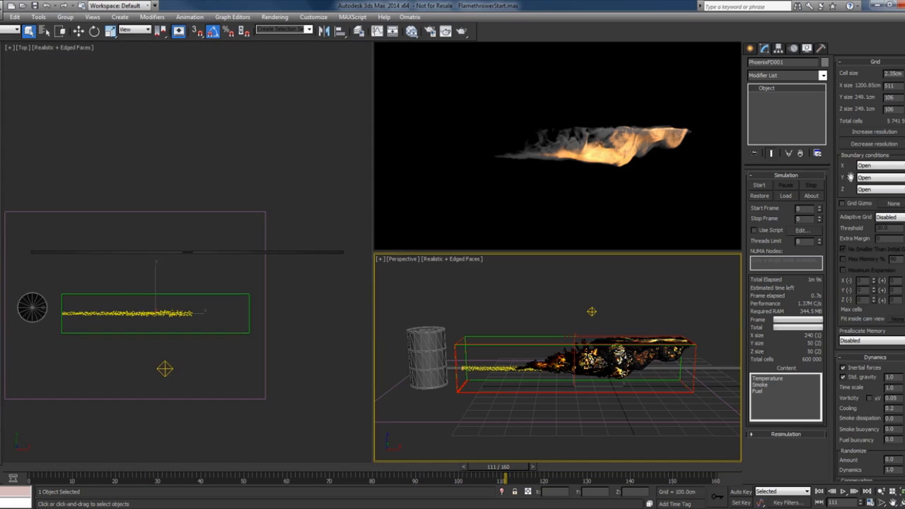
# Base the simulator's Adaptive Grid on Speed with a threshold of 40.
pyautogui.click(884, 220)
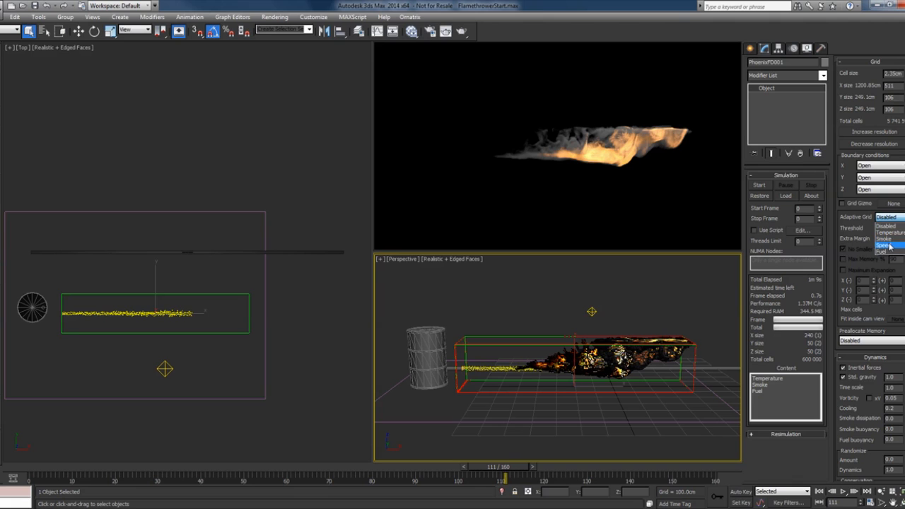
pyautogui.click(892, 246)
pyautogui.doubleClick(884, 228)
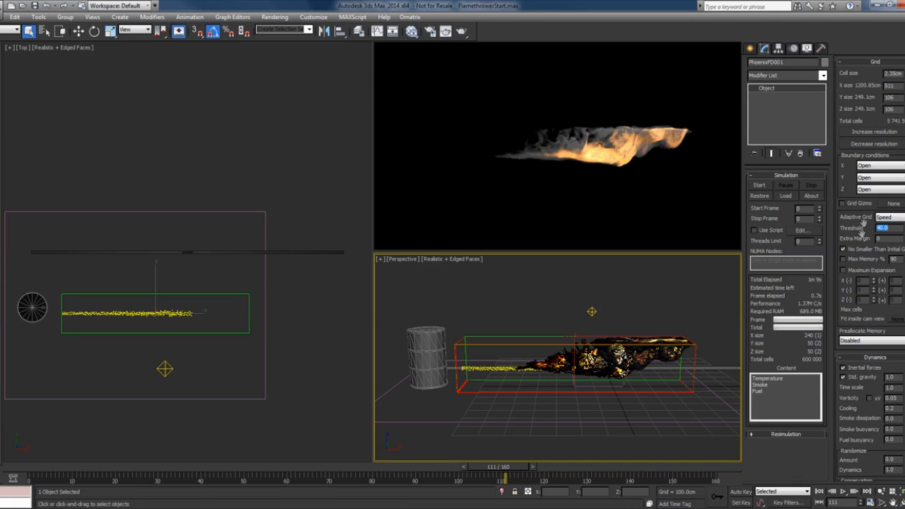
# Open the Energy value in the simulator's Fuel settings for editing.
pyautogui.scroll(-2, 838, 208)
pyautogui.scroll(-3, 838, 208)
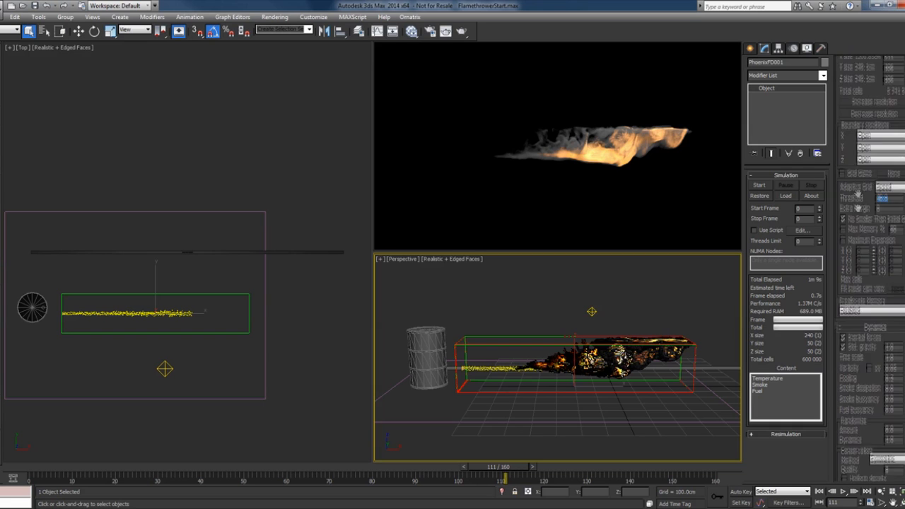
pyautogui.scroll(-12, 852, 331)
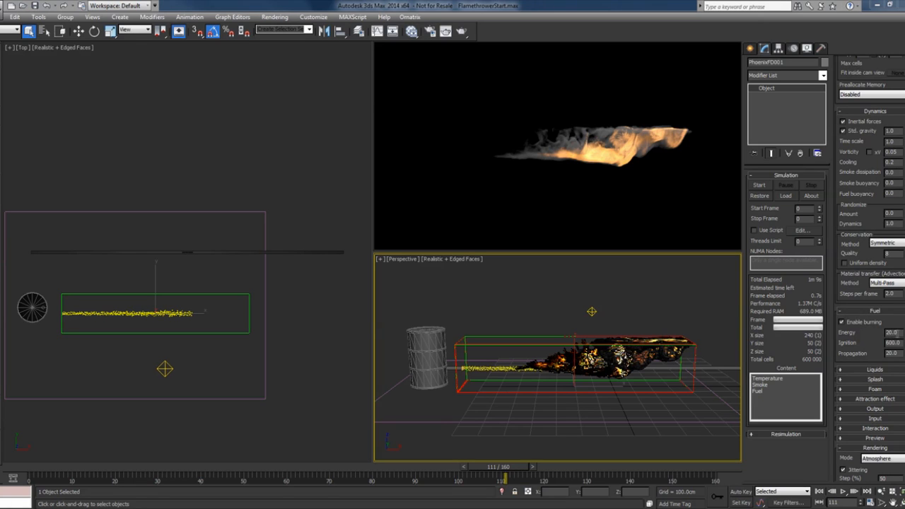
pyautogui.moveTo(897, 333); pyautogui.dragTo(851, 338)
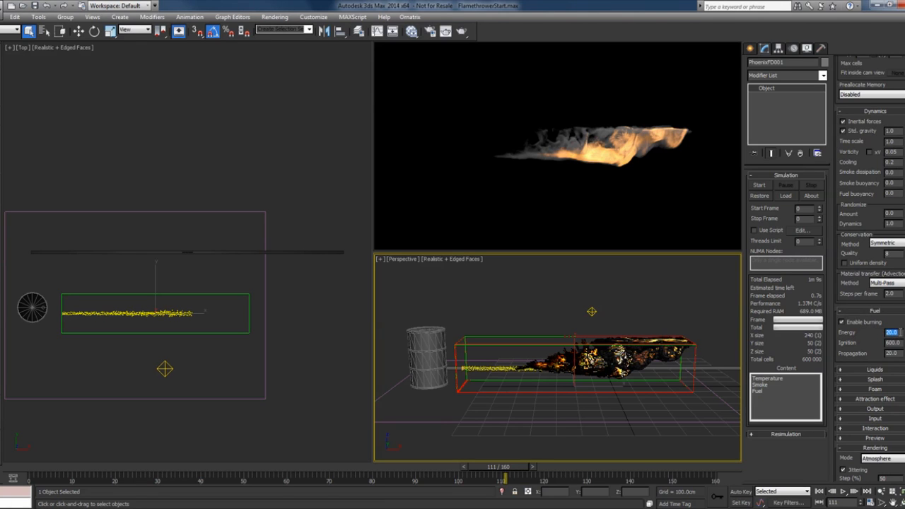
pyautogui.moveTo(899, 333); pyautogui.dragTo(840, 333)
# Examine the Temperature setting of the Phoenix source that emits from the PF Source particles.
pyautogui.click(422, 339)
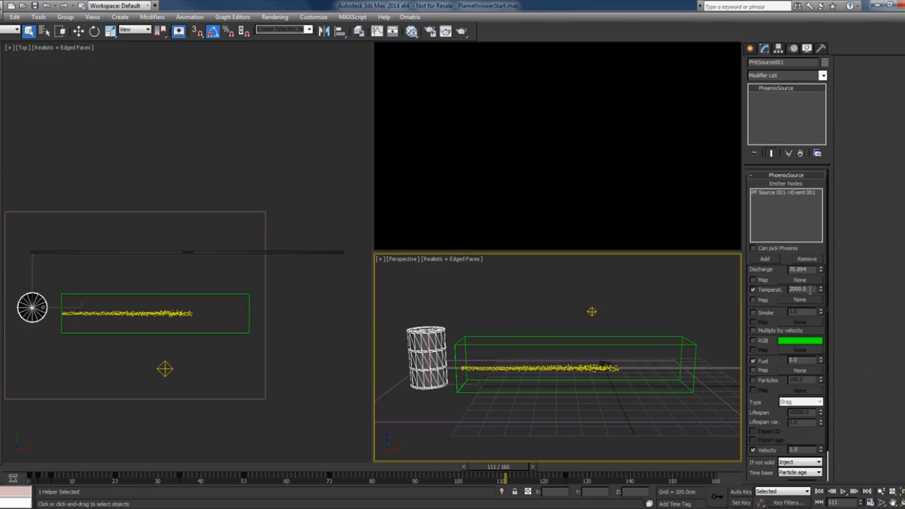
pyautogui.moveTo(810, 290); pyautogui.dragTo(784, 290)
pyautogui.click(797, 288)
pyautogui.moveTo(794, 289); pyautogui.dragTo(813, 289)
pyautogui.moveTo(807, 291); pyautogui.dragTo(759, 294)
# In the simulator's Dynamics, set Std. gravity to 0.5, conservation Quality to 20 and Steps per frame to 6, and start the simulation.
pyautogui.click(463, 342)
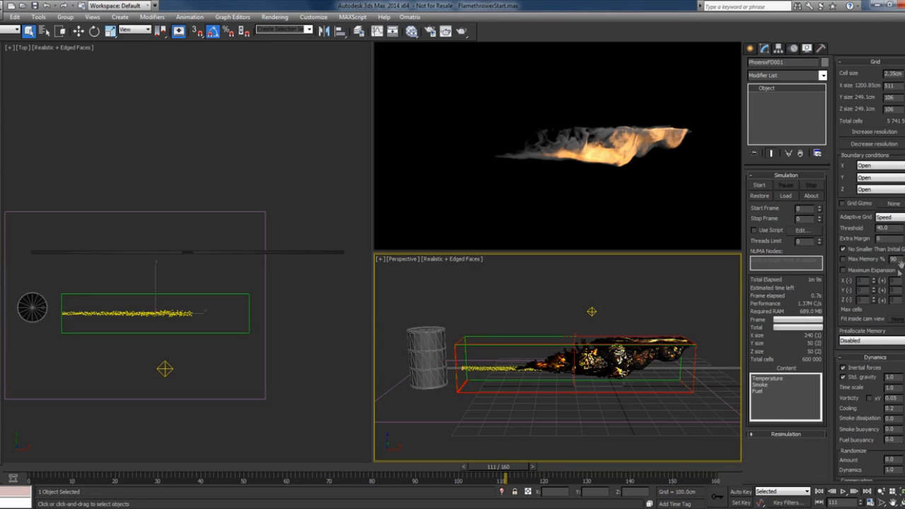
pyautogui.scroll(-5, 868, 271)
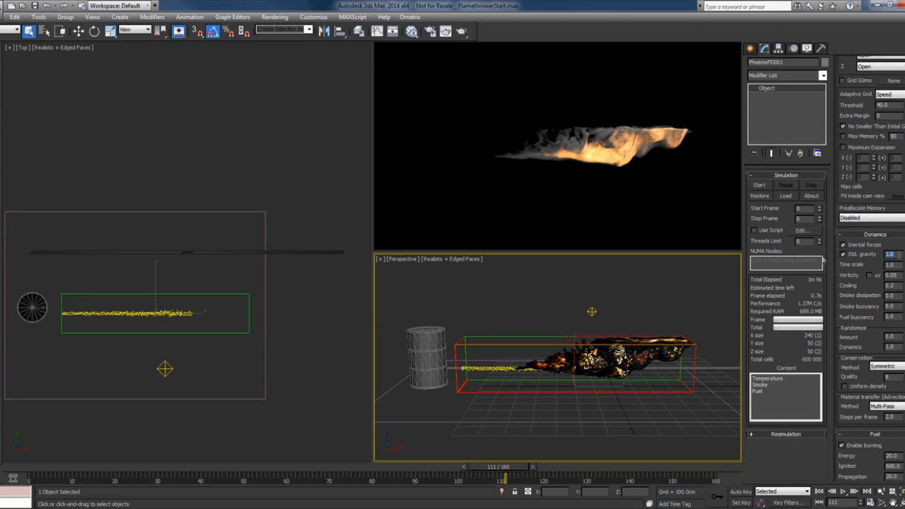
pyautogui.scroll(-2, 875, 285)
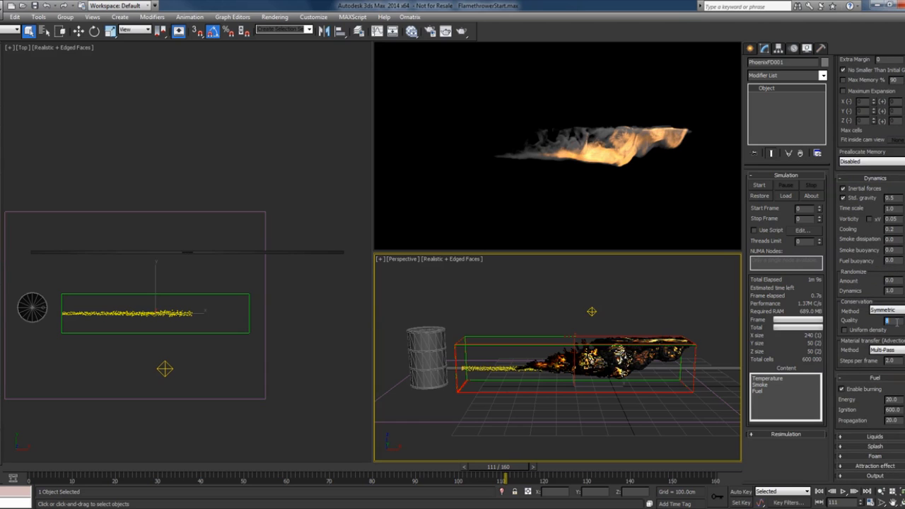
pyautogui.doubleClick(890, 360)
pyautogui.moveTo(871, 236); pyautogui.dragTo(871, 240)
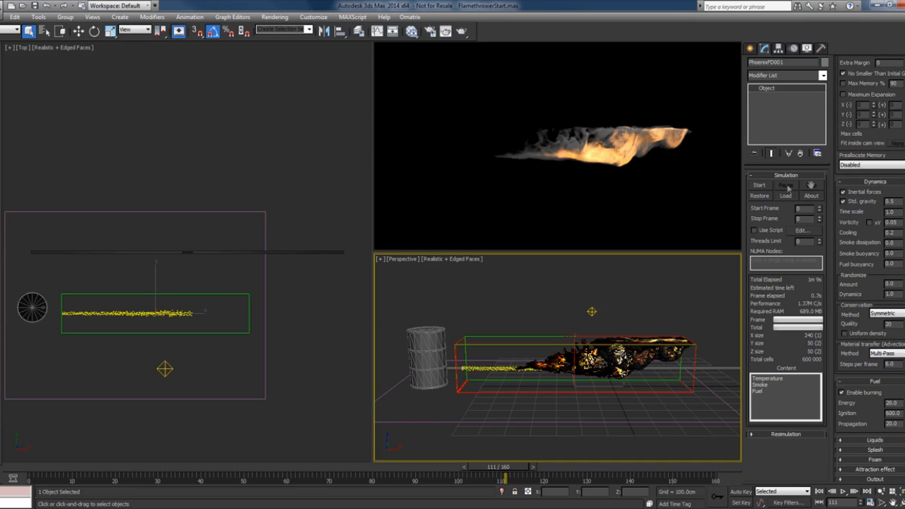
pyautogui.click(764, 185)
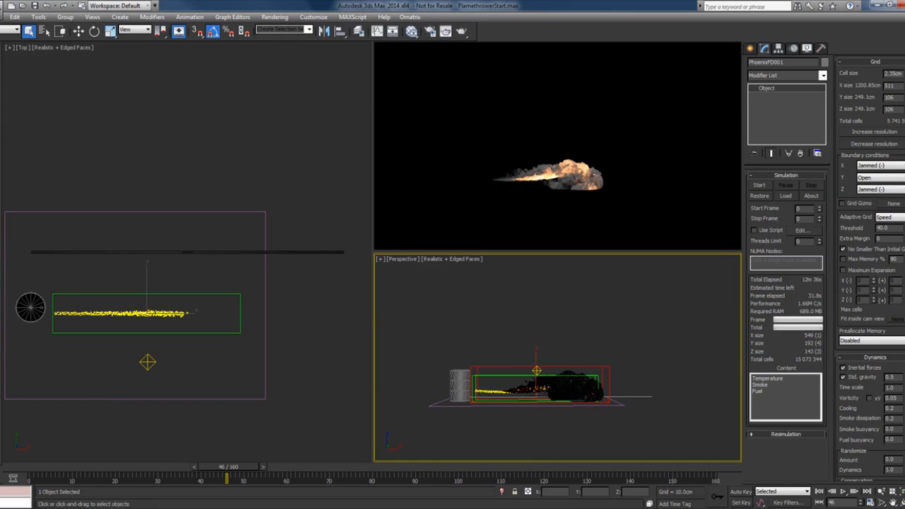
# Switch to Pdplayer, play back the FlamethrowerState02 preview frames and close the player.
pyautogui.click(88, 508)
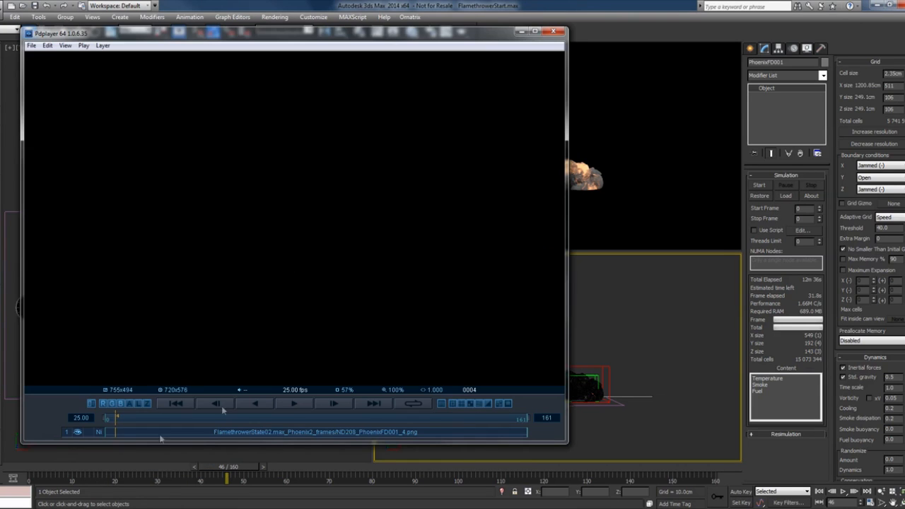
pyautogui.click(294, 404)
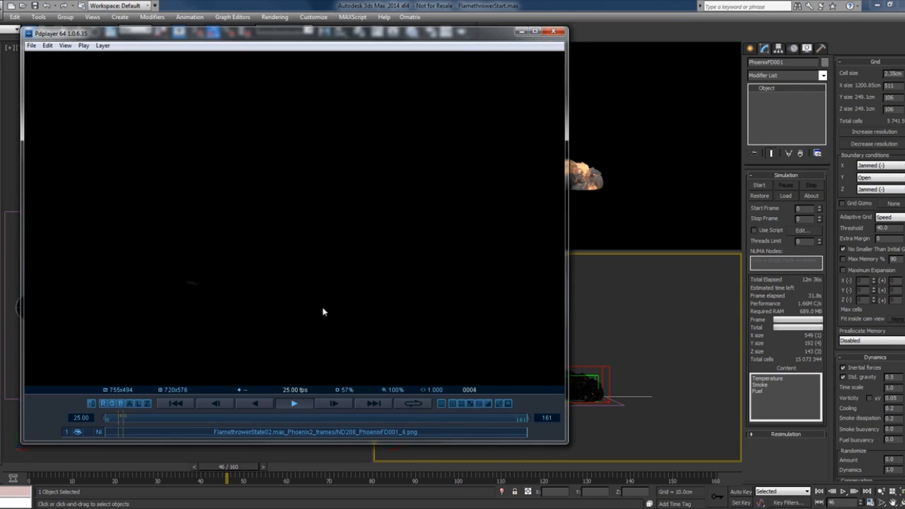
pyautogui.press('space')
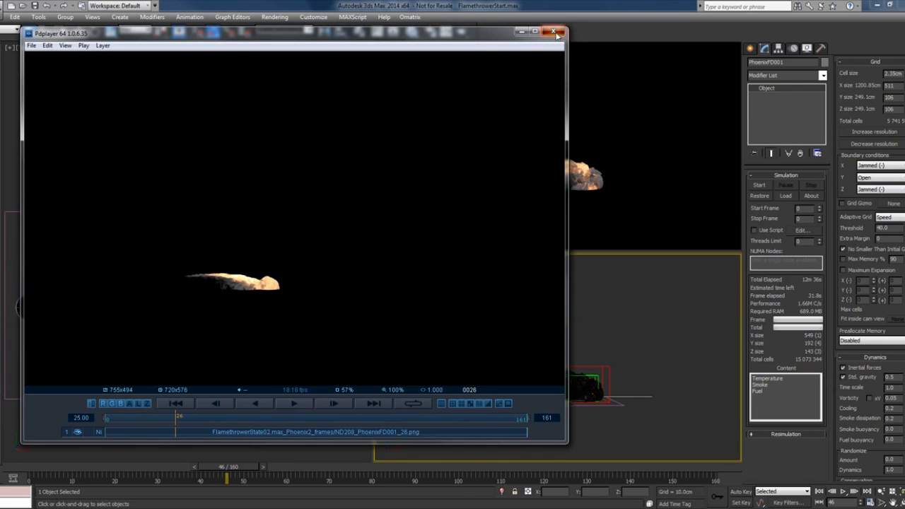
pyautogui.click(554, 32)
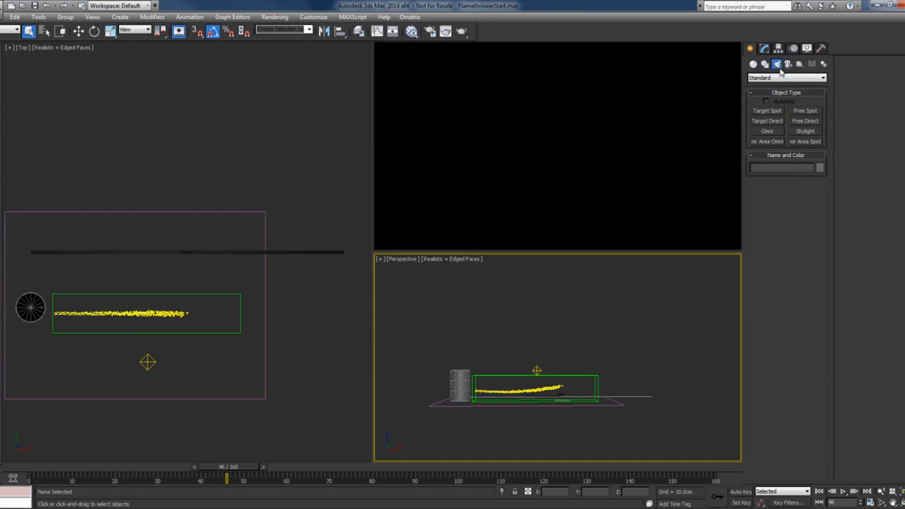
# Create a targeted V-Ray physical camera and match it to the current perspective view.
pyautogui.click(788, 63)
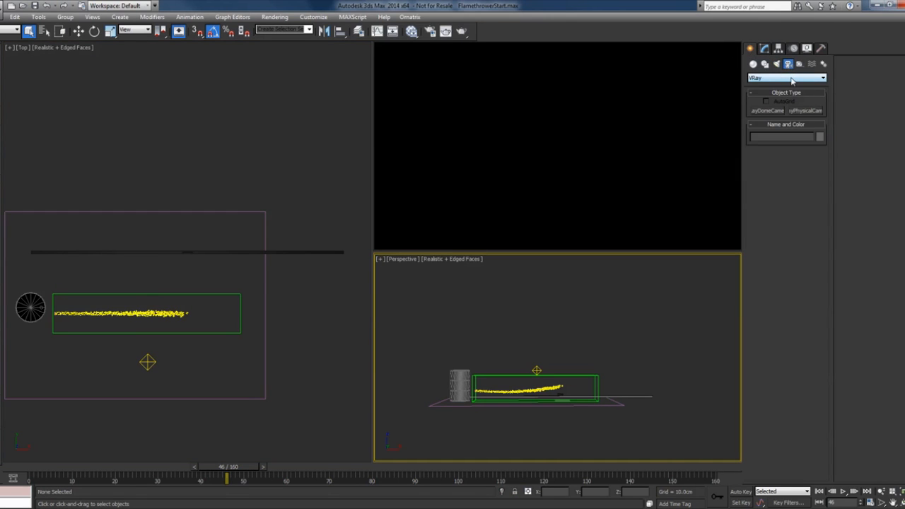
pyautogui.click(792, 81)
pyautogui.click(802, 111)
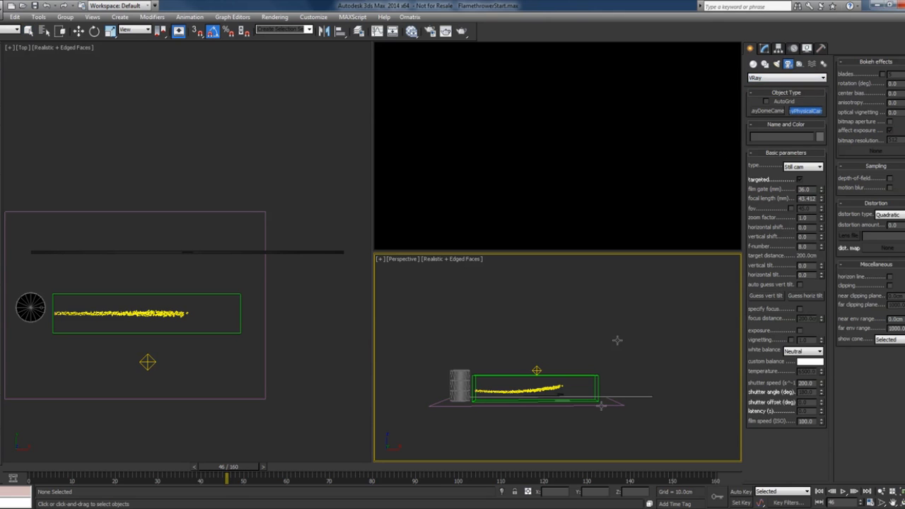
pyautogui.moveTo(544, 444); pyautogui.dragTo(546, 357)
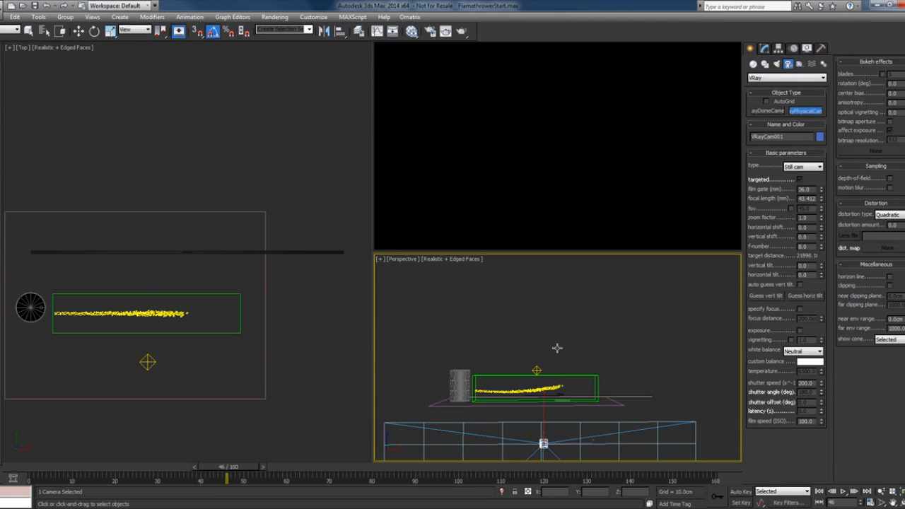
pyautogui.rightClick(557, 347)
pyautogui.press('c')
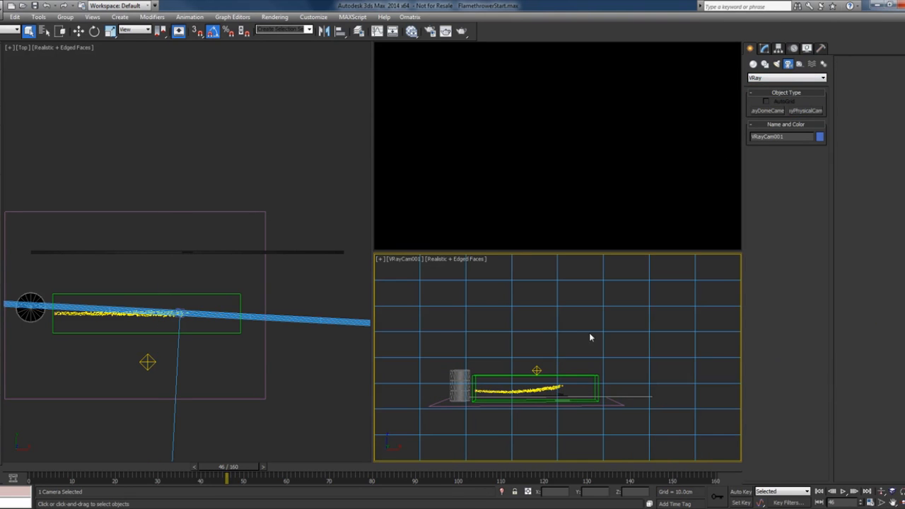
# Lock move, rotate and scale on all axes for the camera and its target, and return to the camera view.
pyautogui.press('v')
pyautogui.scroll(-5, 582, 350)
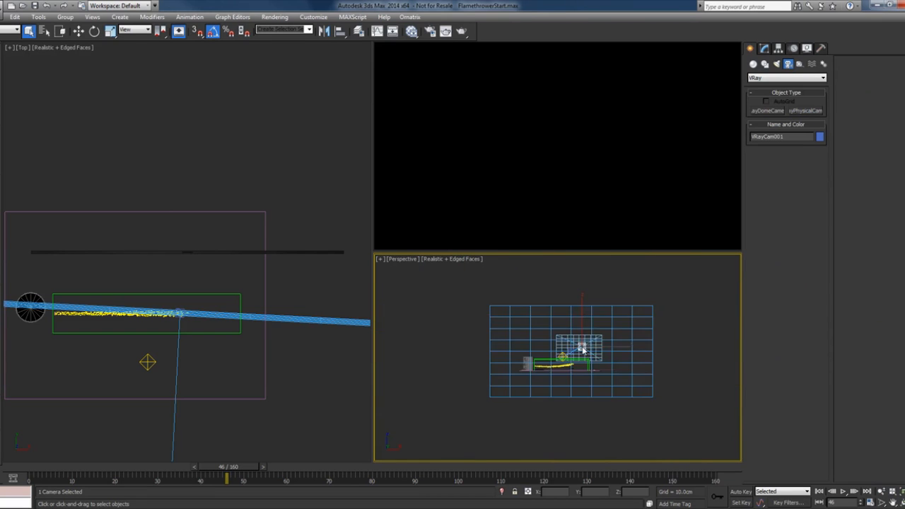
pyautogui.keyDown('alt'); pyautogui.moveTo(583, 349); pyautogui.dragTo(631, 367, button='middle'); pyautogui.keyUp('alt')
pyautogui.click(504, 339)
pyautogui.click(682, 365)
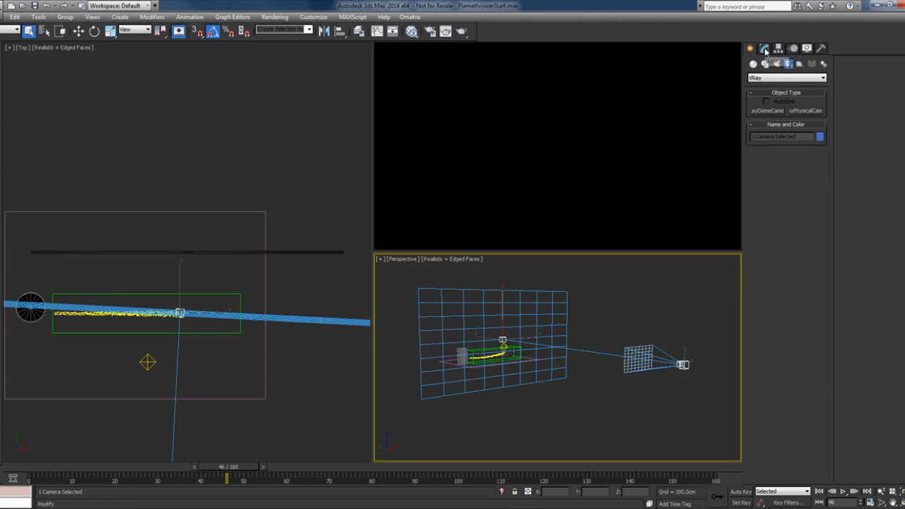
pyautogui.click(779, 48)
pyautogui.click(815, 75)
pyautogui.click(761, 110)
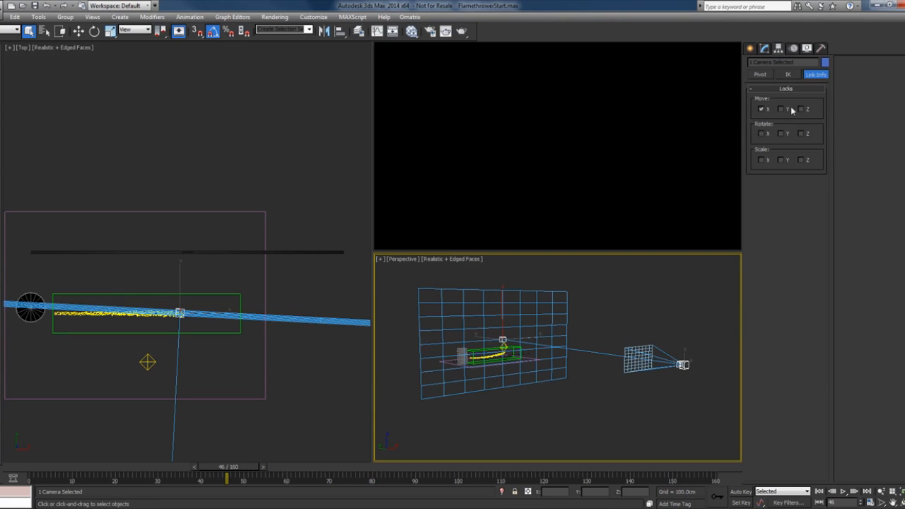
pyautogui.click(801, 109)
pyautogui.click(801, 134)
pyautogui.click(781, 133)
pyautogui.click(761, 133)
pyautogui.press('c')
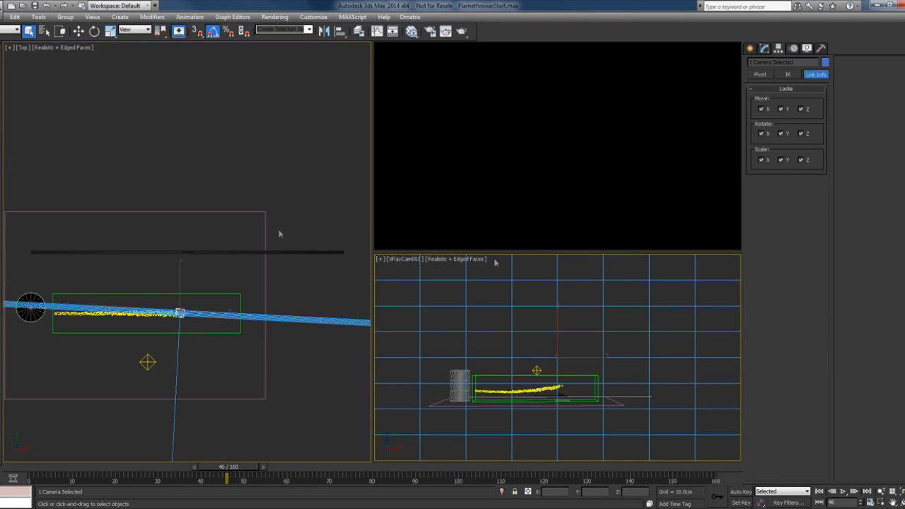
# Disable exposure and vignetting on the V-Ray camera and set its white balance to Neutral.
pyautogui.click(568, 316)
pyautogui.click(407, 260)
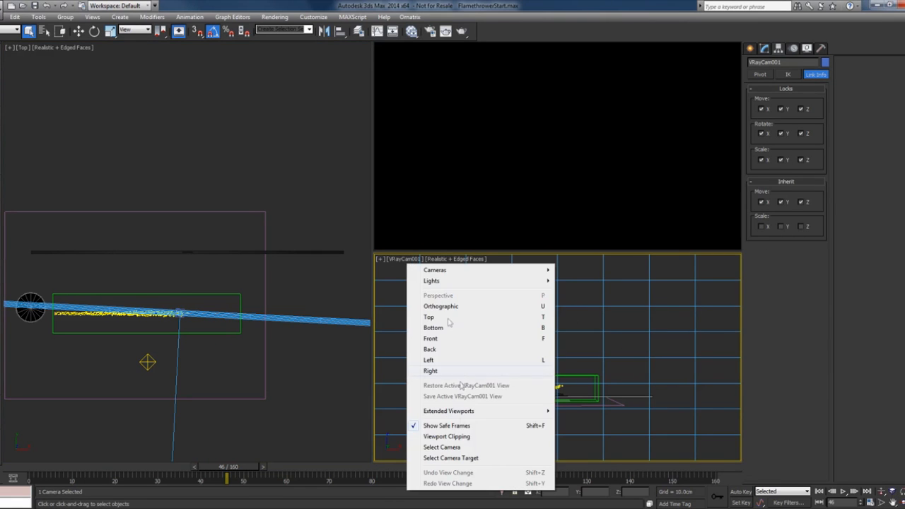
pyautogui.click(469, 445)
pyautogui.click(764, 48)
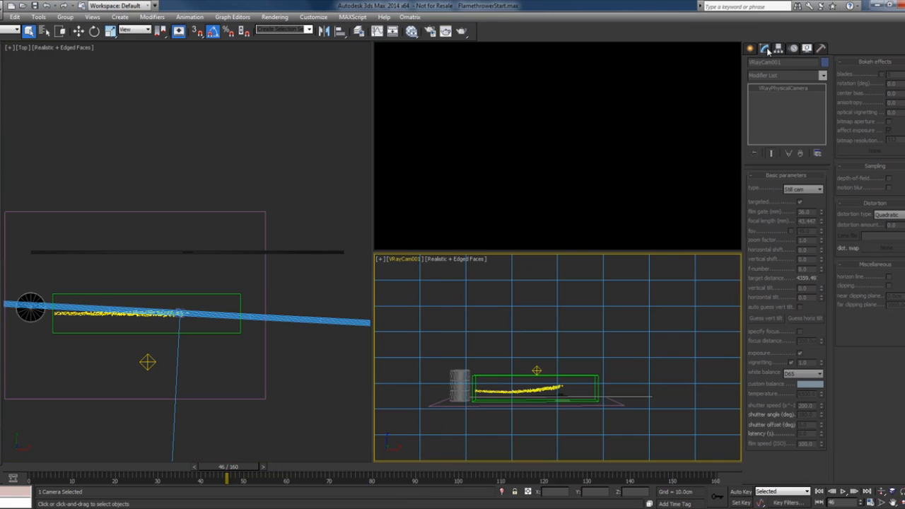
pyautogui.click(800, 355)
pyautogui.click(791, 362)
pyautogui.click(793, 373)
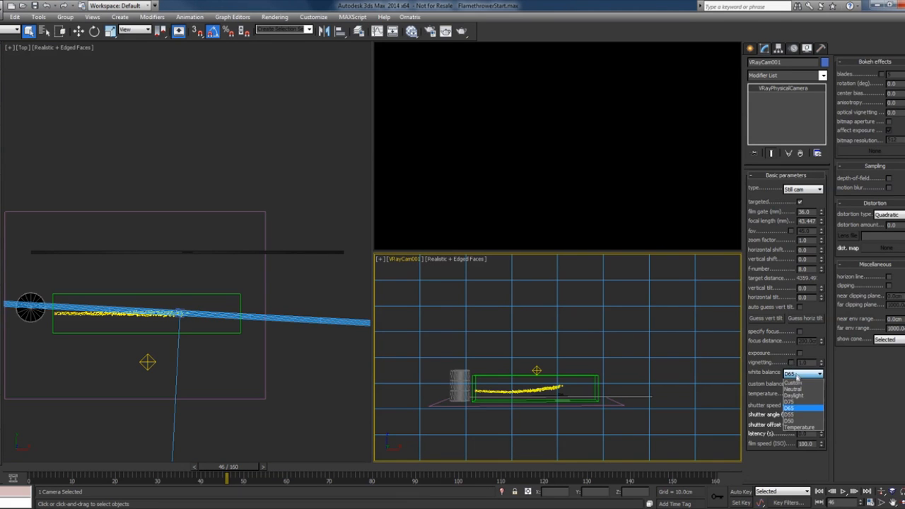
pyautogui.click(805, 390)
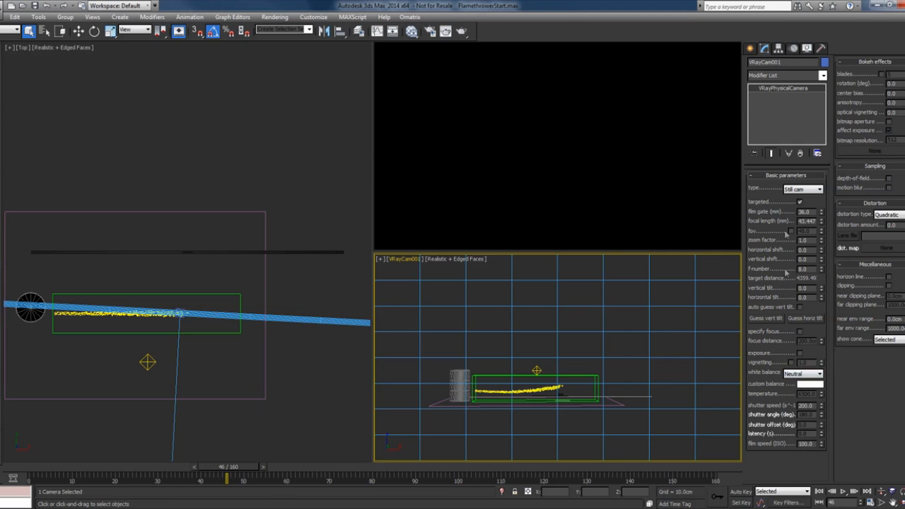
# Create a standard Target Direct light in the Top view, aimed at the flame simulator from the camera's side.
pyautogui.scroll(-3, 356, 311)
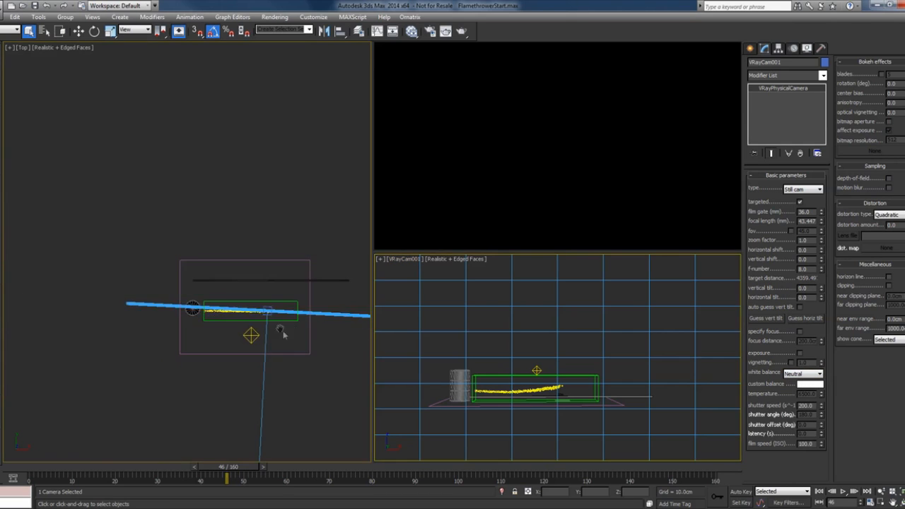
pyautogui.click(751, 48)
pyautogui.click(776, 64)
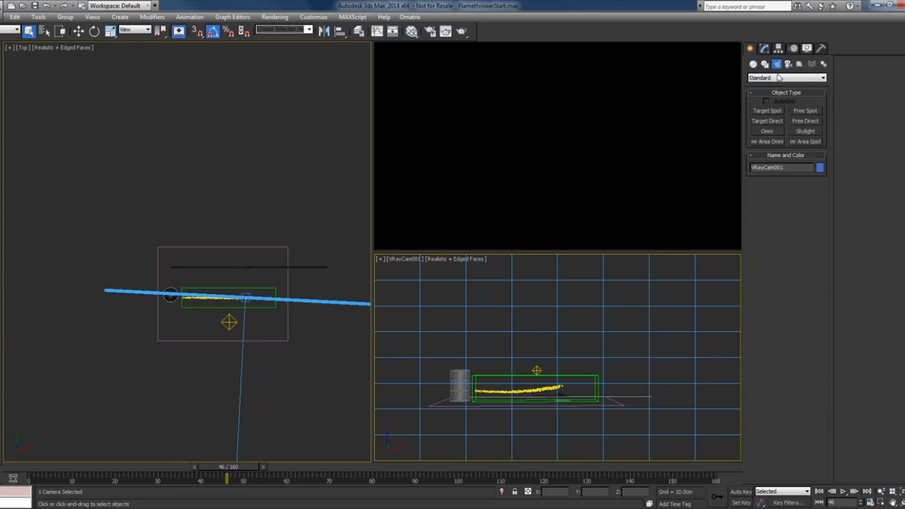
pyautogui.click(786, 77)
pyautogui.click(770, 93)
pyautogui.click(773, 123)
pyautogui.moveTo(290, 349); pyautogui.dragTo(251, 309, button='middle')
pyautogui.moveTo(308, 331); pyautogui.dragTo(228, 304, button='middle')
pyautogui.scroll(-3, 225, 303)
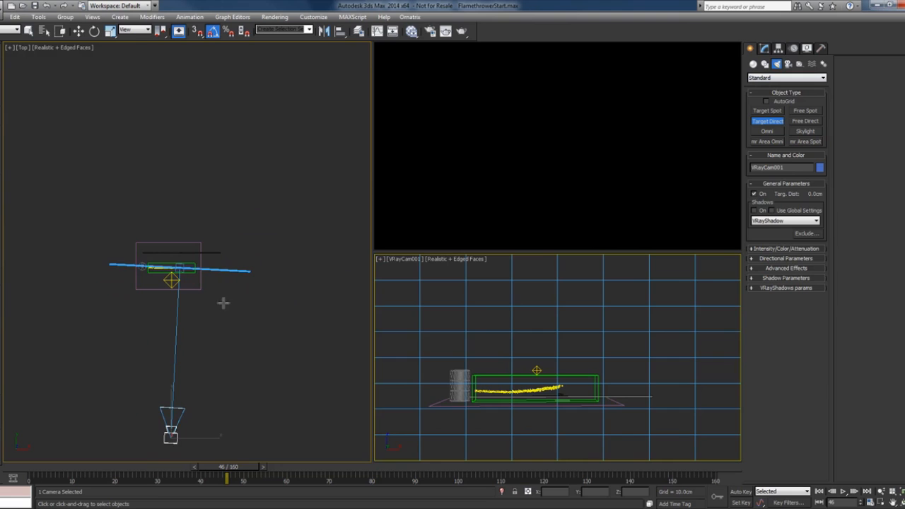
pyautogui.moveTo(264, 321); pyautogui.dragTo(172, 269)
pyautogui.rightClick(592, 344)
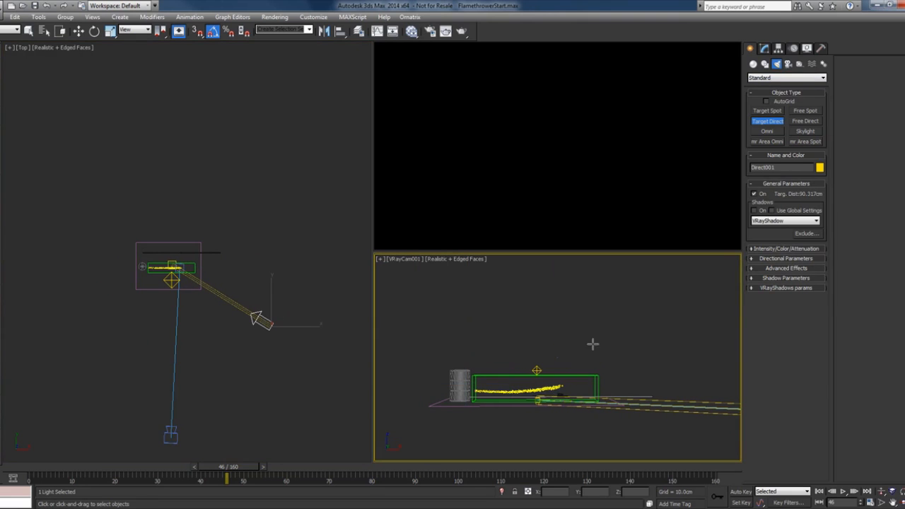
# Raise the directional light in the Front view to a height of about 2040 cm.
pyautogui.press('w')
pyautogui.rightClick(278, 311)
pyautogui.press('f')
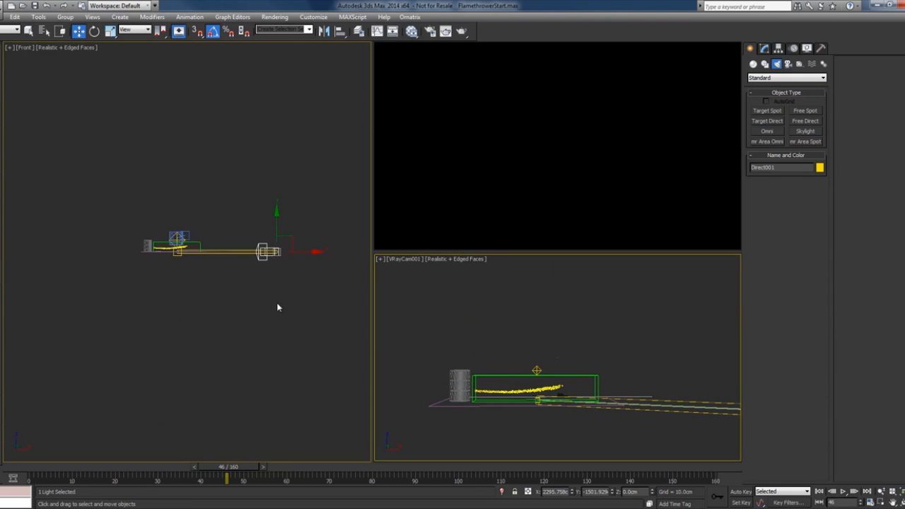
pyautogui.moveTo(276, 226); pyautogui.dragTo(276, 146)
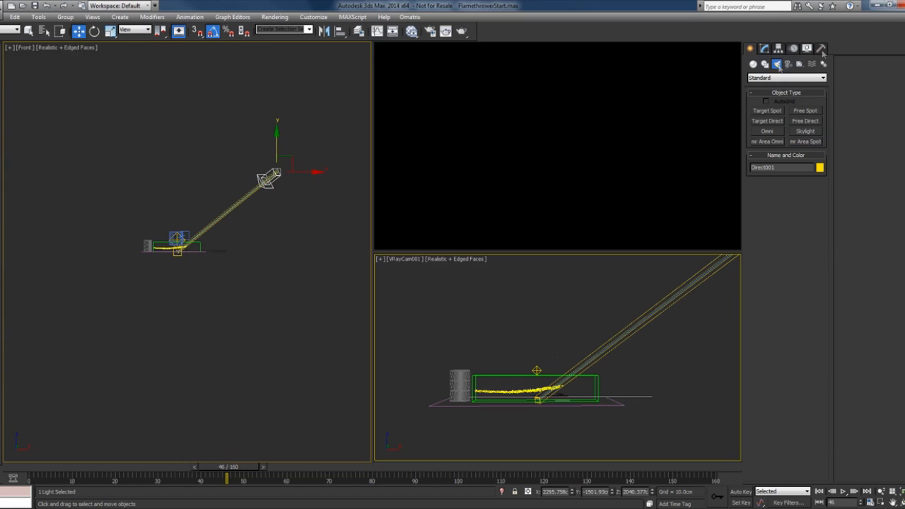
# Turn on the directional light's shadows with the VRayShadow type and enable Overshoot for its light cone.
pyautogui.click(765, 48)
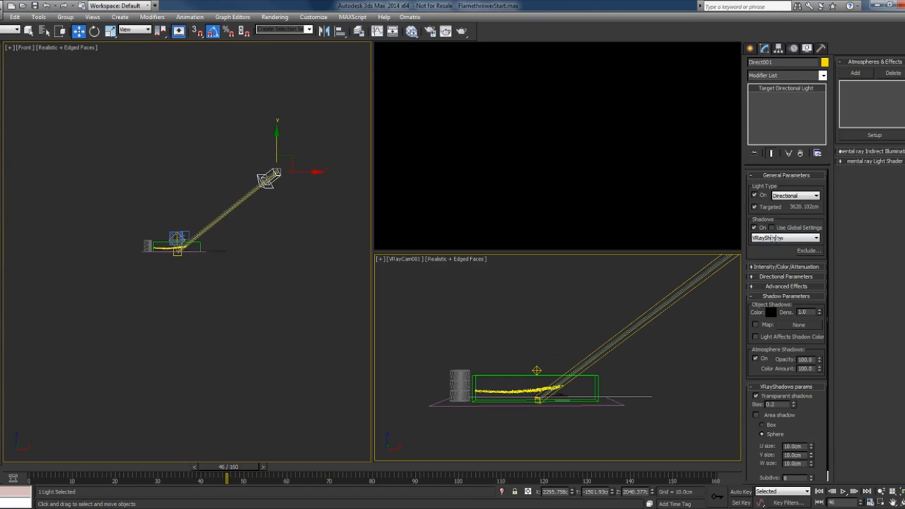
pyautogui.click(776, 239)
pyautogui.click(782, 281)
pyautogui.click(782, 268)
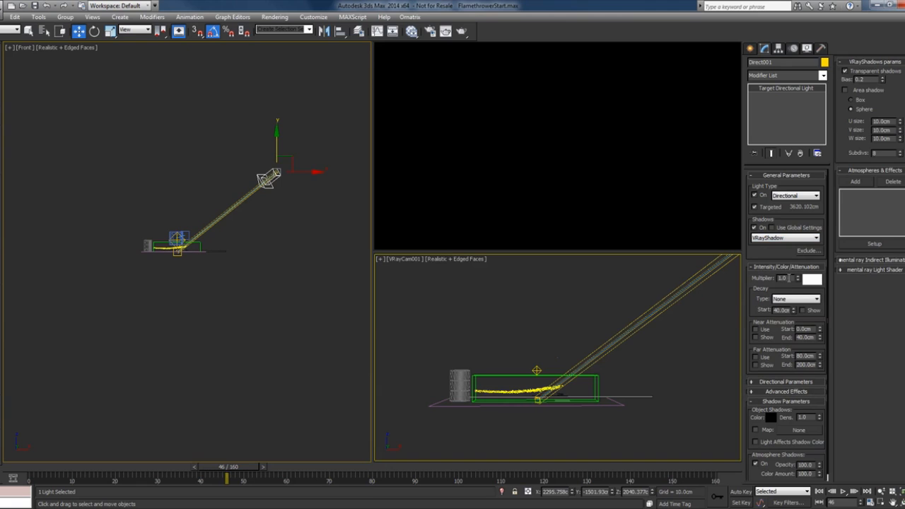
pyautogui.click(785, 267)
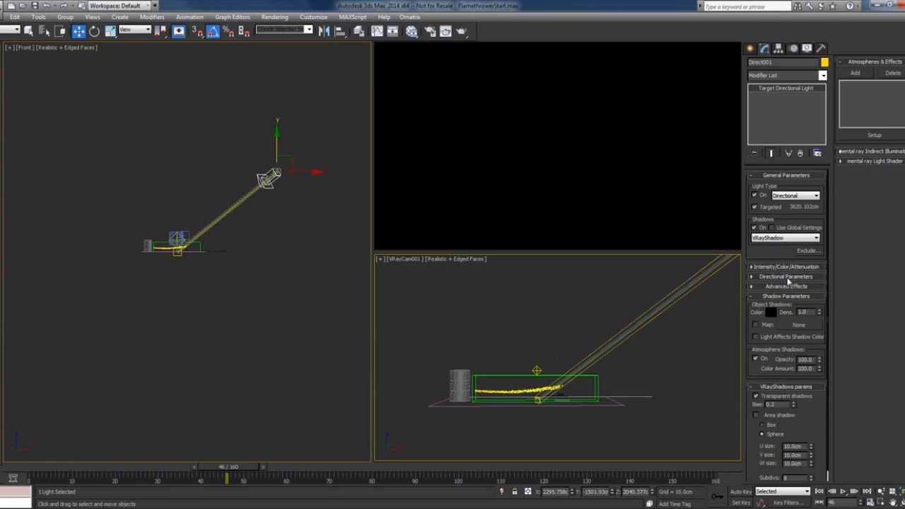
pyautogui.click(786, 276)
pyautogui.click(793, 292)
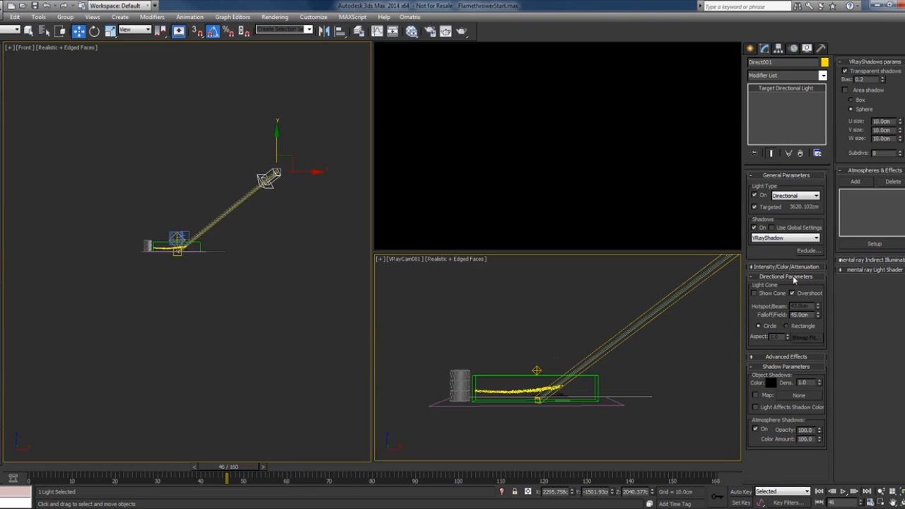
pyautogui.click(784, 276)
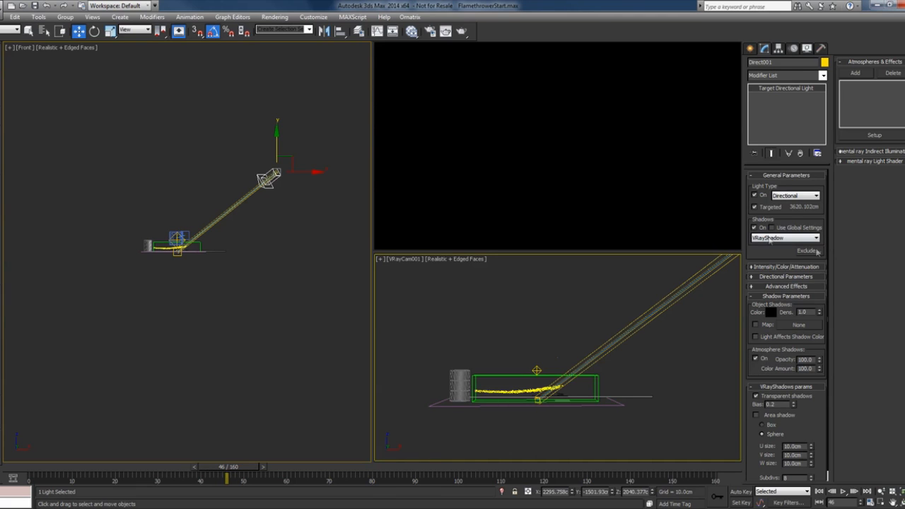
# Render frame 46 from the V-Ray camera view through Render Setup.
pyautogui.rightClick(650, 299)
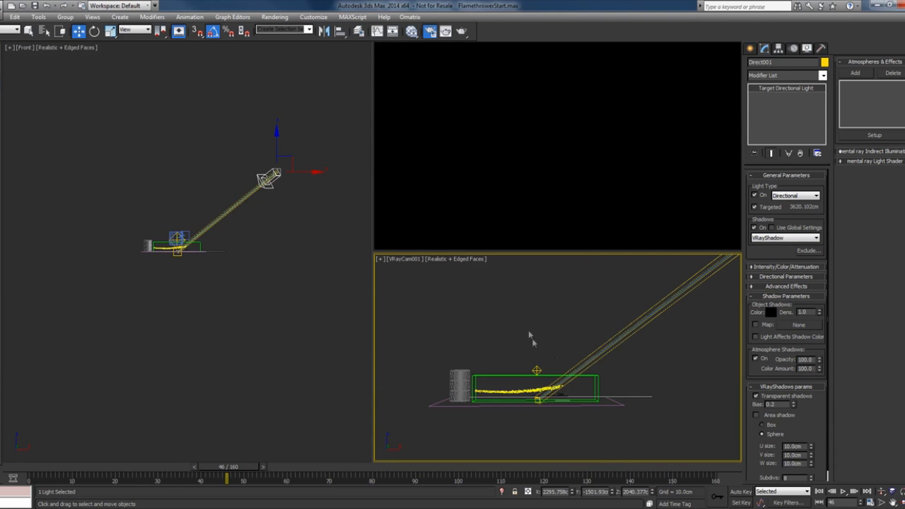
pyautogui.press('F10')
pyautogui.click(714, 451)
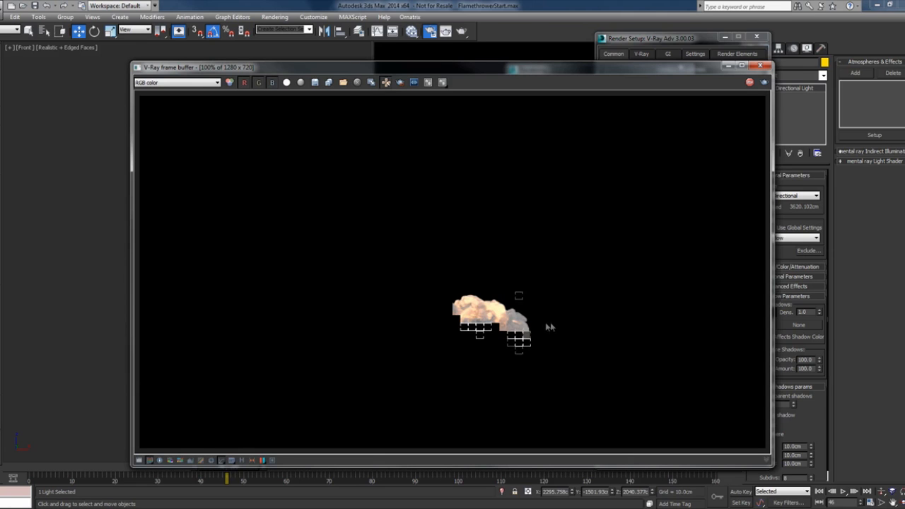
# Stop the running test render and close the V-Ray frame buffer and Render Setup.
pyautogui.click(750, 82)
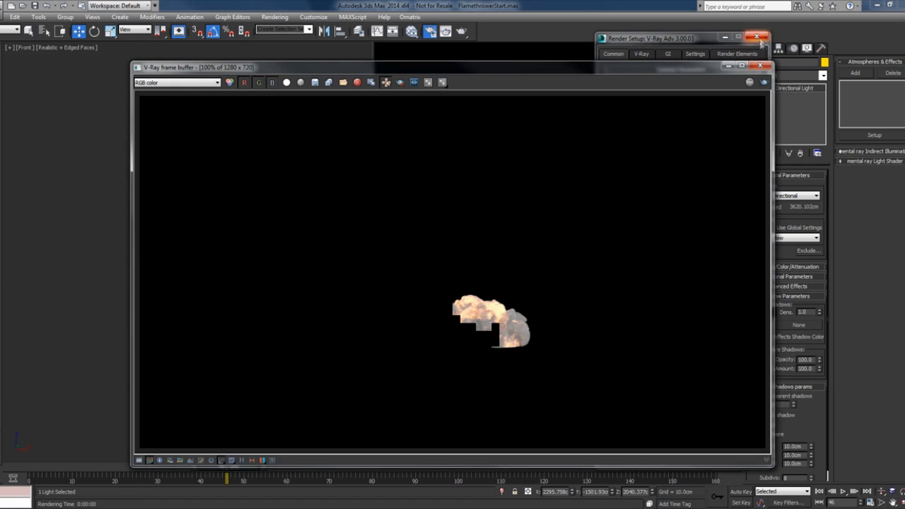
pyautogui.click(760, 65)
pyautogui.click(756, 37)
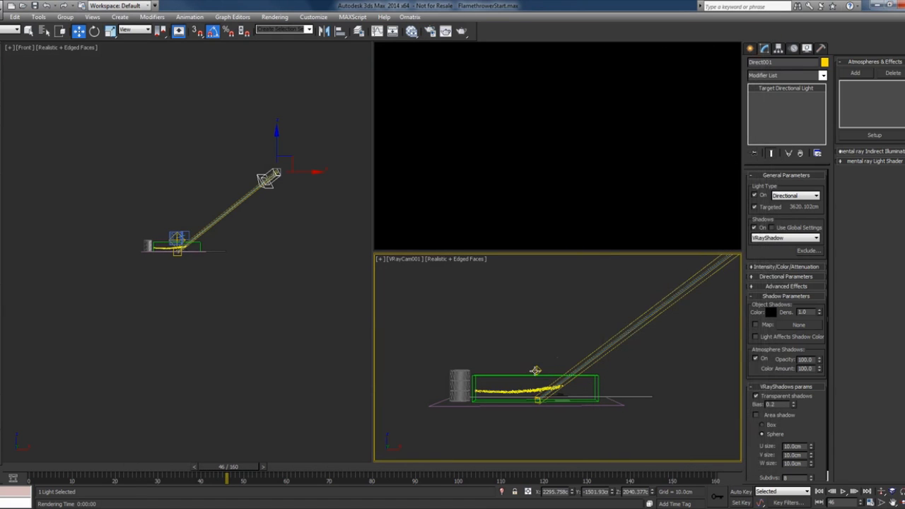
# Assign the directional light as the lighting source for the Phoenix FD simulator's GPU preview, and test-render the V-Ray camera view.
pyautogui.click(538, 370)
pyautogui.click(536, 381)
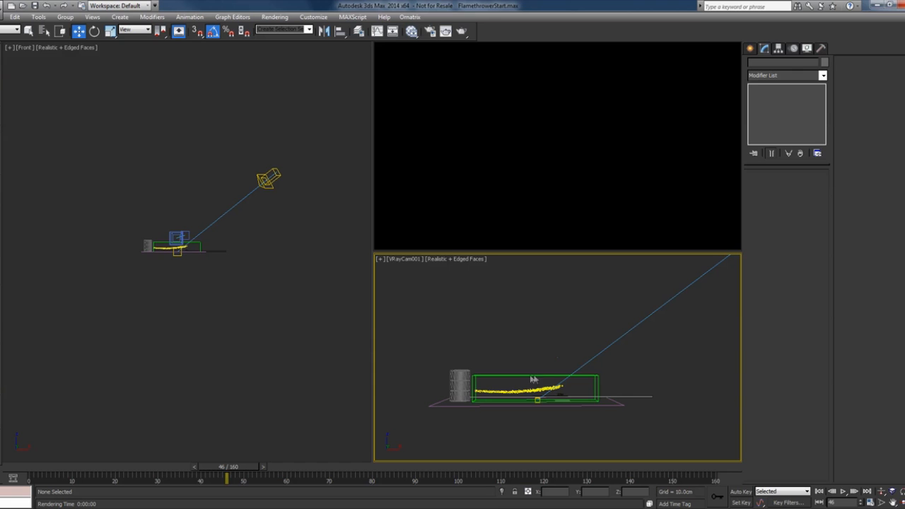
pyautogui.click(475, 376)
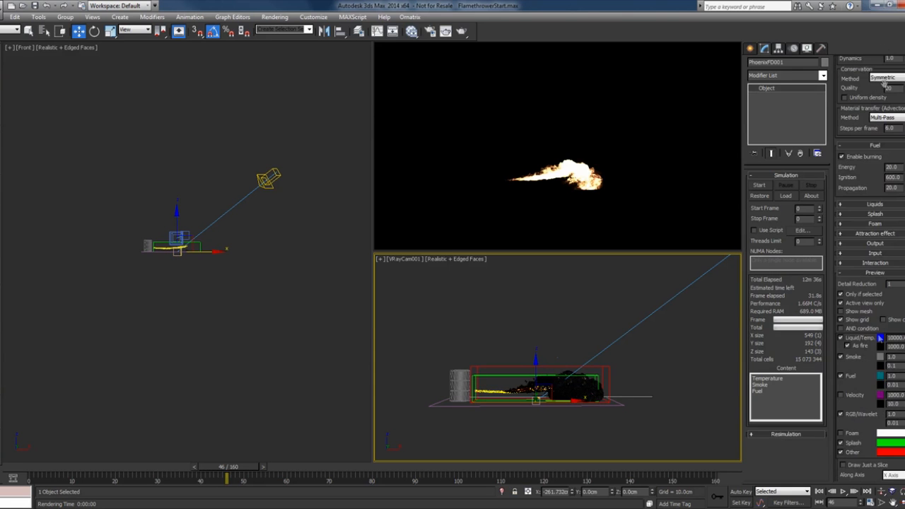
pyautogui.scroll(-5, 874, 393)
pyautogui.scroll(-1, 864, 244)
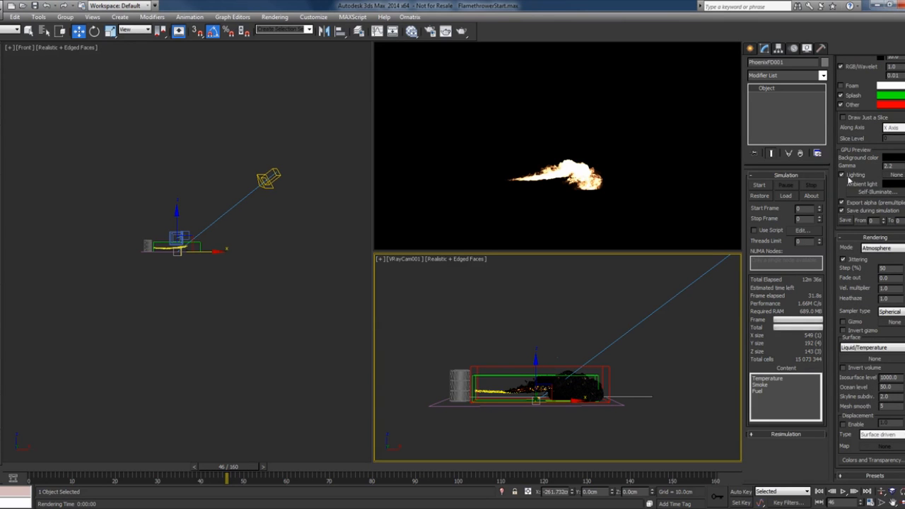
pyautogui.click(895, 178)
pyautogui.click(280, 172)
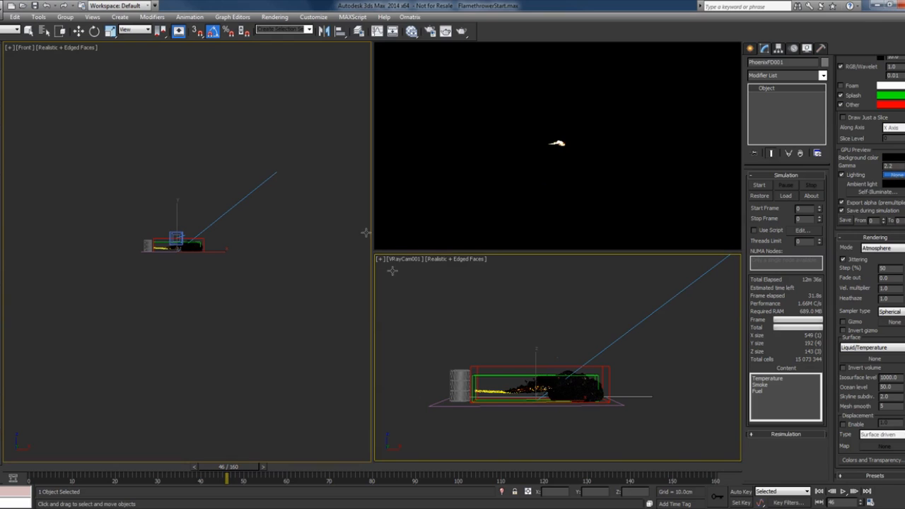
pyautogui.click(505, 318)
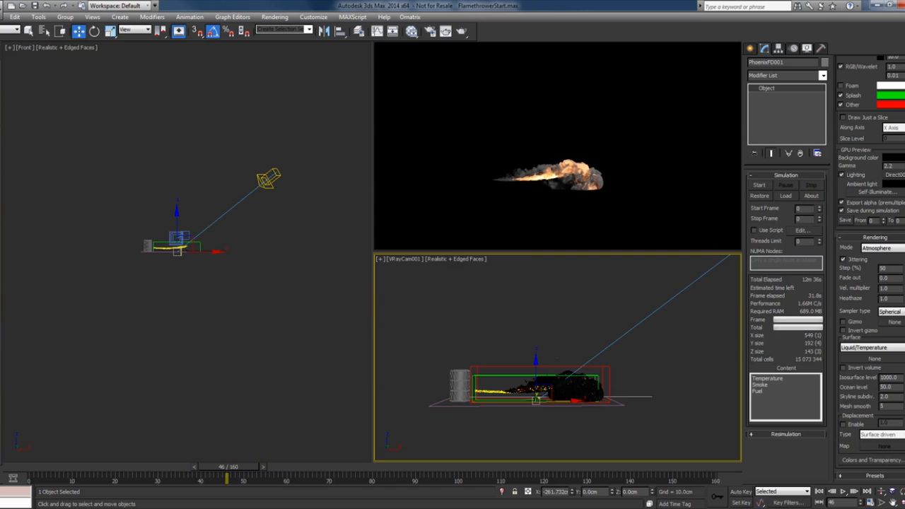
pyautogui.hotkey('shift', 'q')
# Set the render type of the PF Source's Render 001 operator to None in Particle View.
pyautogui.press('6')
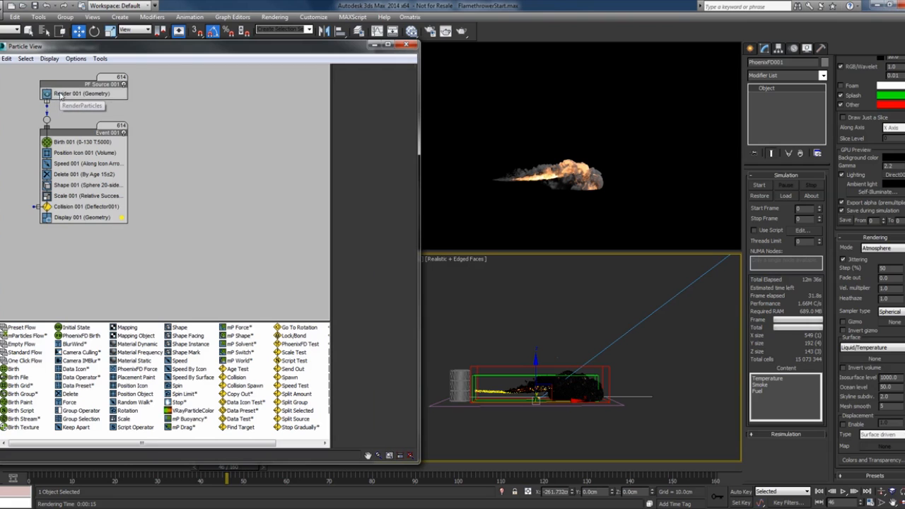
pyautogui.click(86, 94)
pyautogui.click(382, 83)
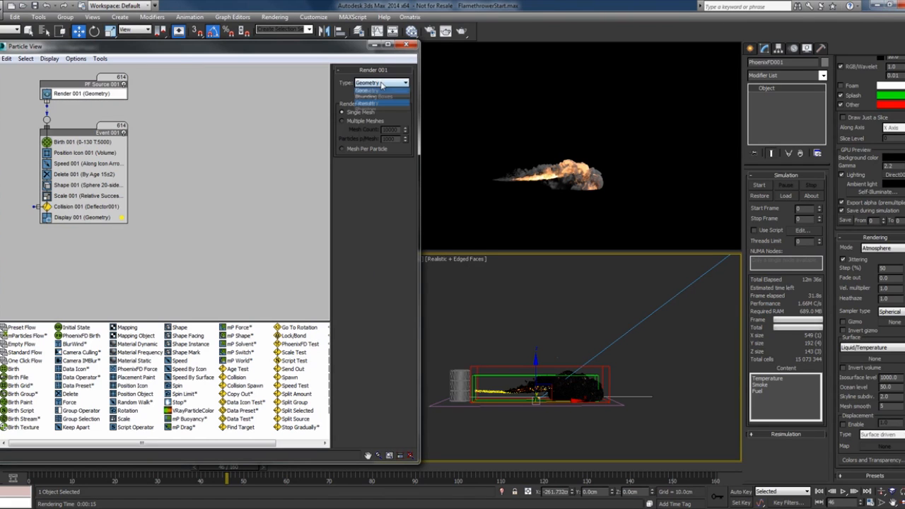
pyautogui.click(369, 97)
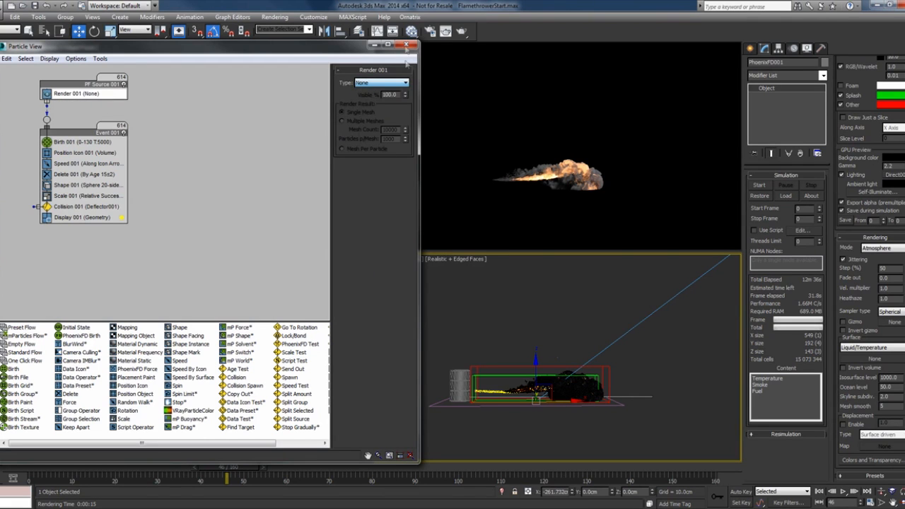
pyautogui.click(406, 44)
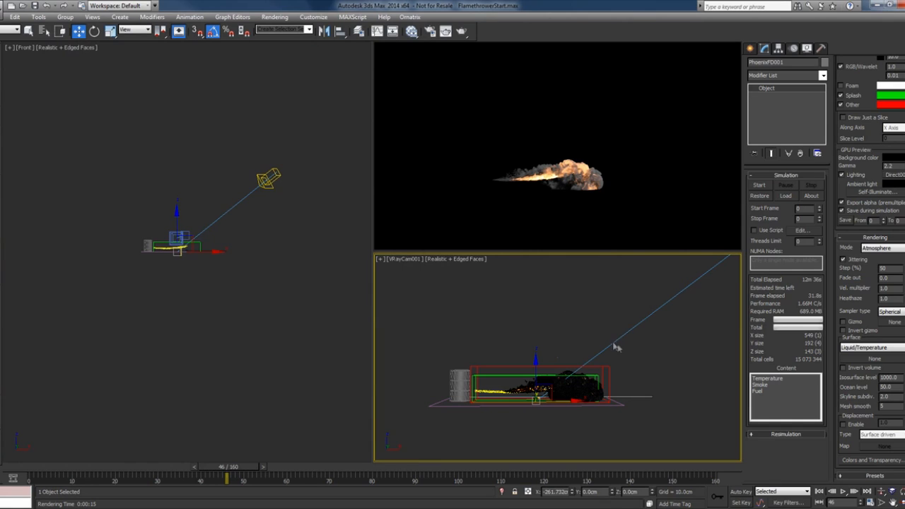
# Set the simulator's fire light placing to Reduced Grid and self-illuminate the GPU preview.
pyautogui.press('q')
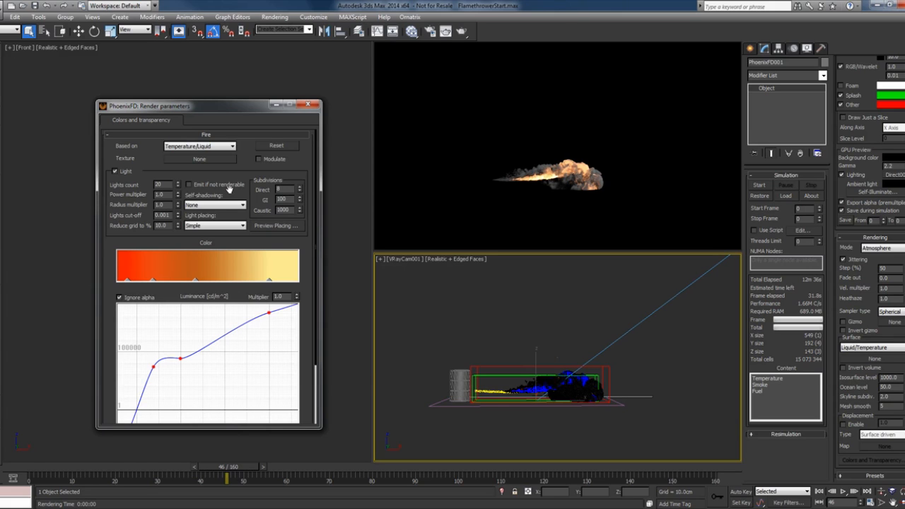
pyautogui.scroll(-1, 214, 227)
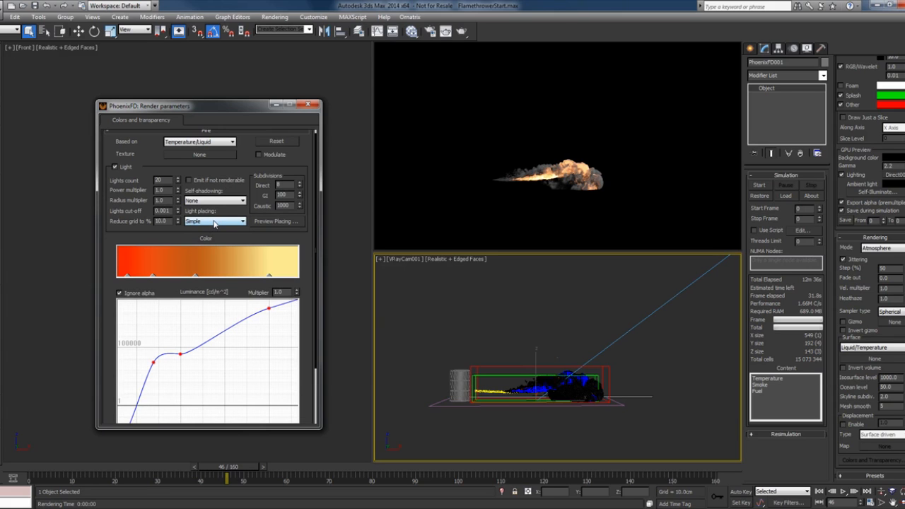
pyautogui.click(193, 221)
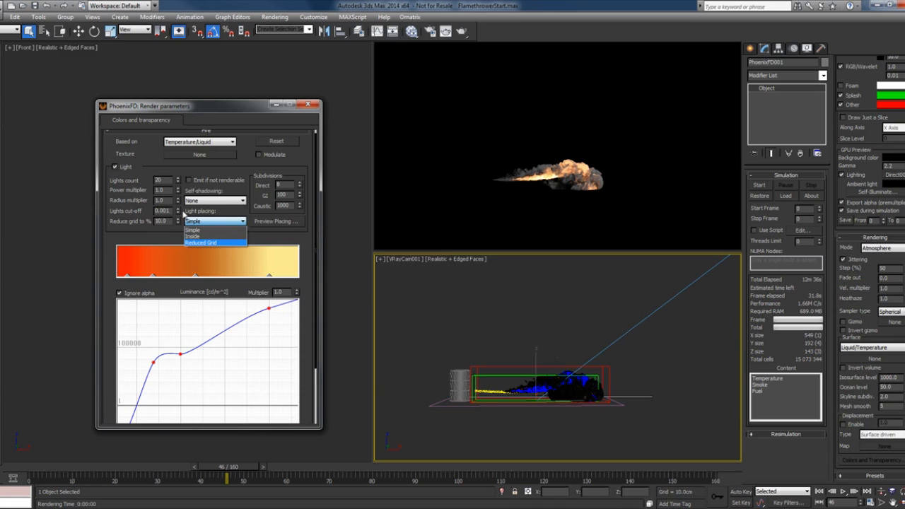
pyautogui.click(182, 214)
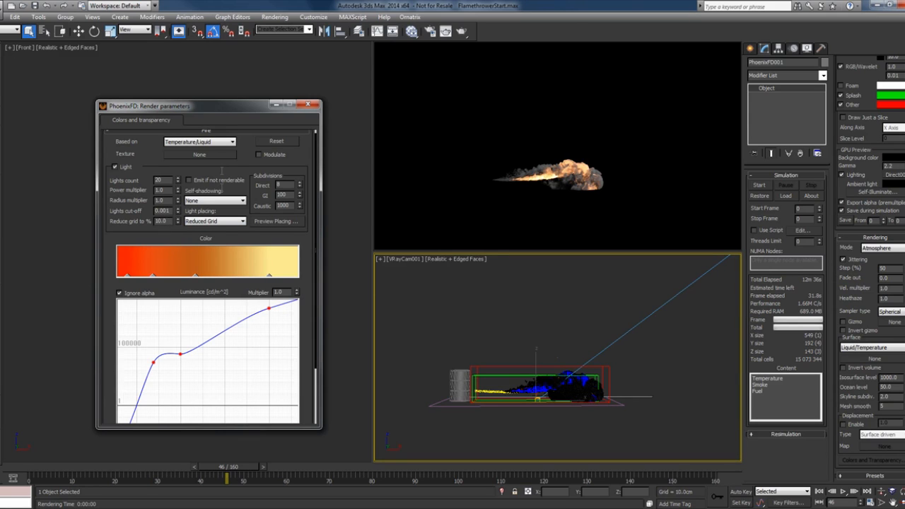
pyautogui.click(308, 104)
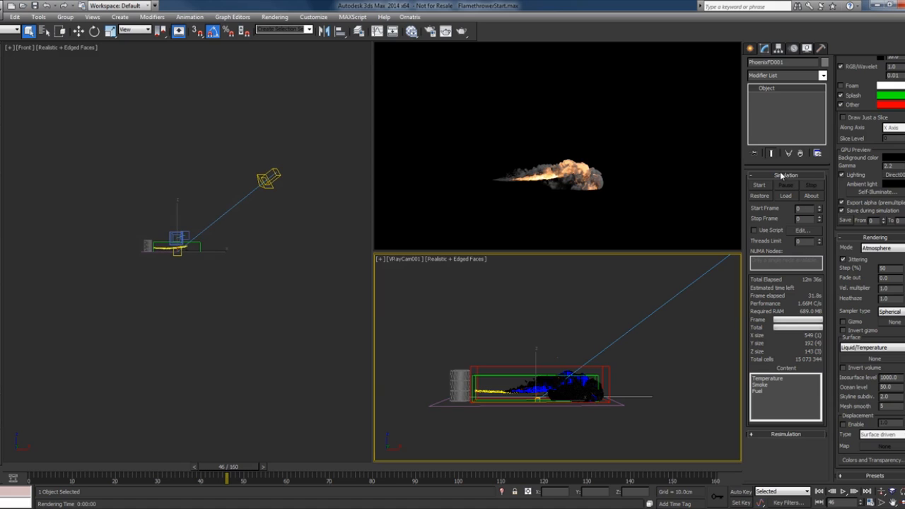
pyautogui.click(876, 198)
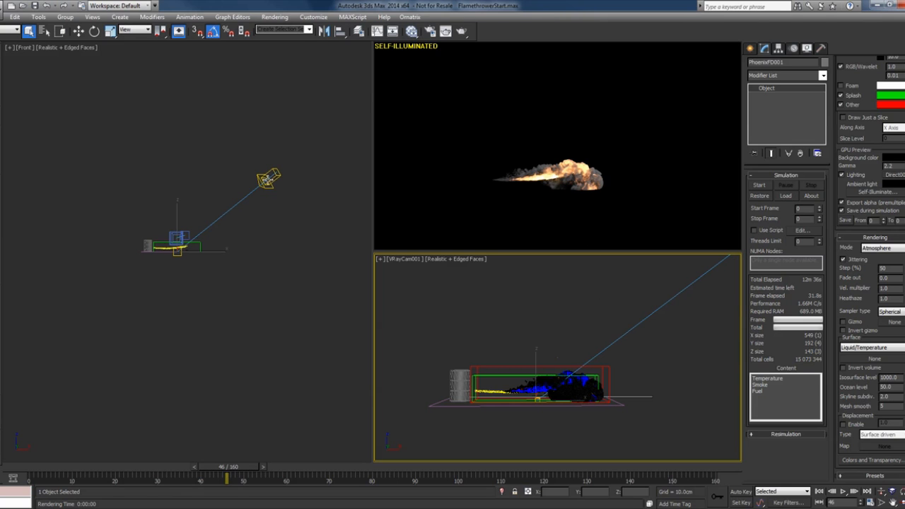
# Set the directional light's intensity multiplier to 0.1.
pyautogui.click(711, 259)
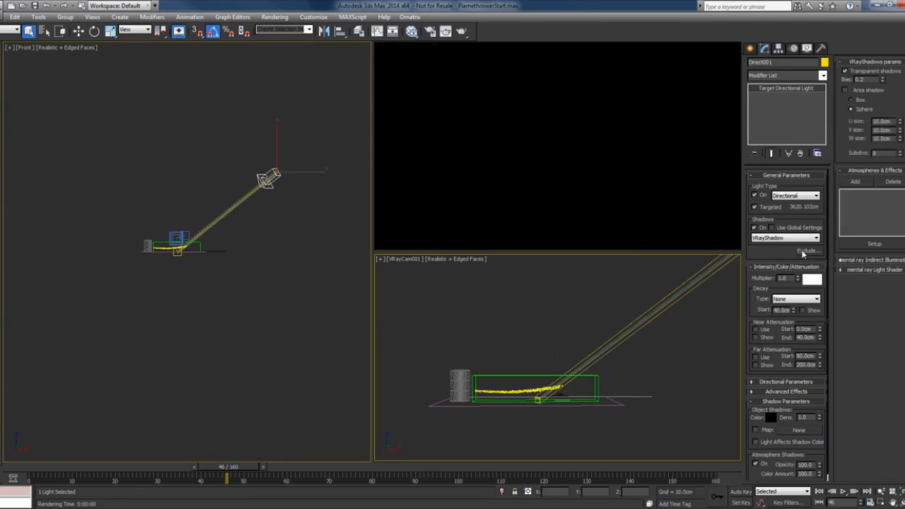
pyautogui.doubleClick(783, 277)
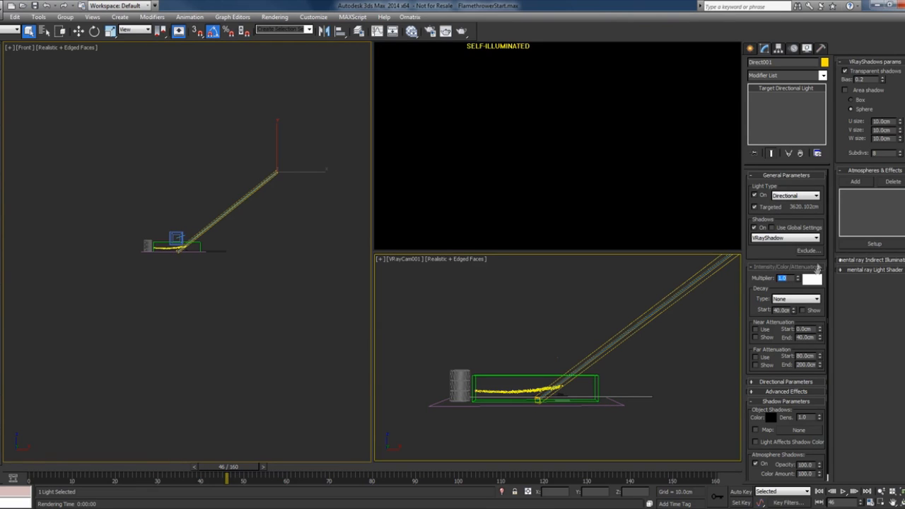
pyautogui.write('.1')
pyautogui.press('Return')
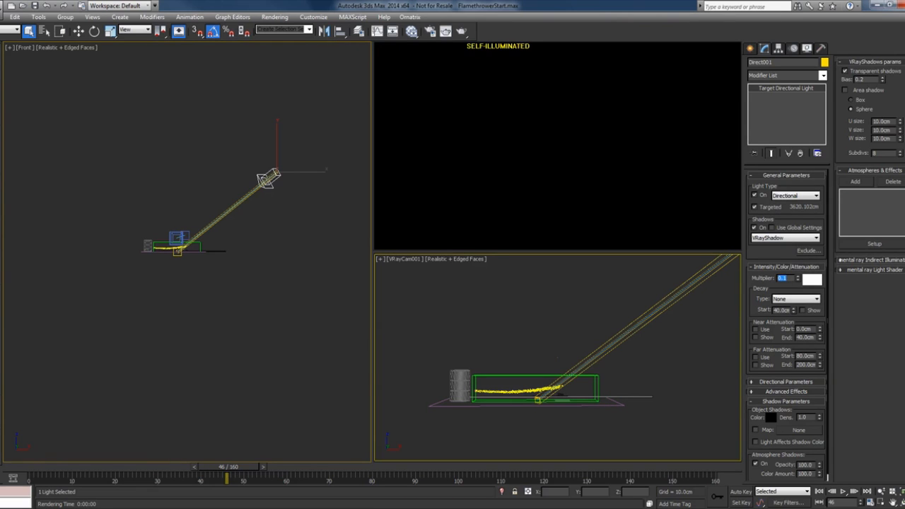
# Render the V-Ray camera view with the simulator selected, compare it against the earlier render in the frame buffer, and close the buffer.
pyautogui.click(594, 380)
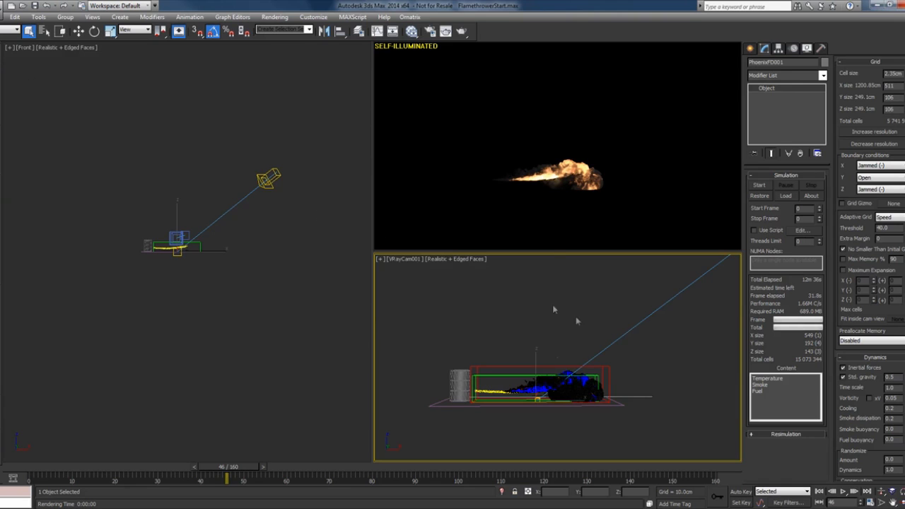
pyautogui.hotkey('shift', 'q')
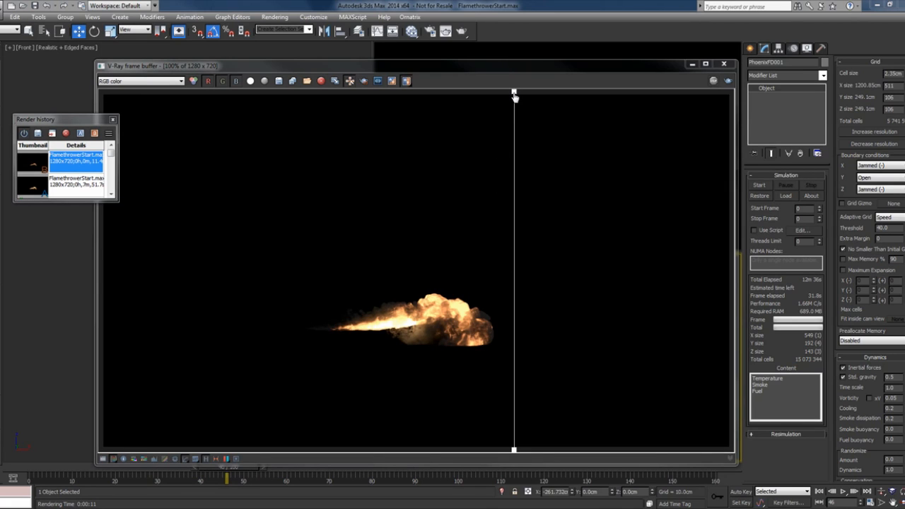
pyautogui.moveTo(485, 95); pyautogui.dragTo(538, 133)
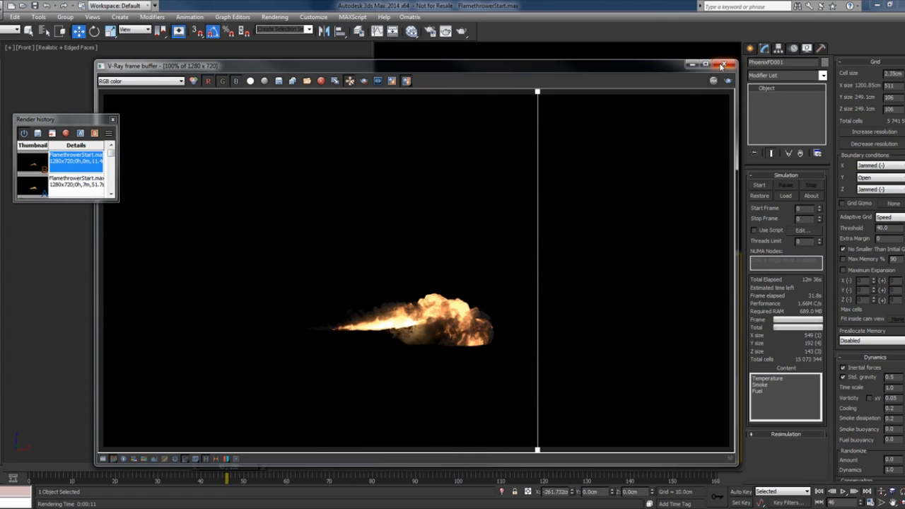
pyautogui.click(722, 66)
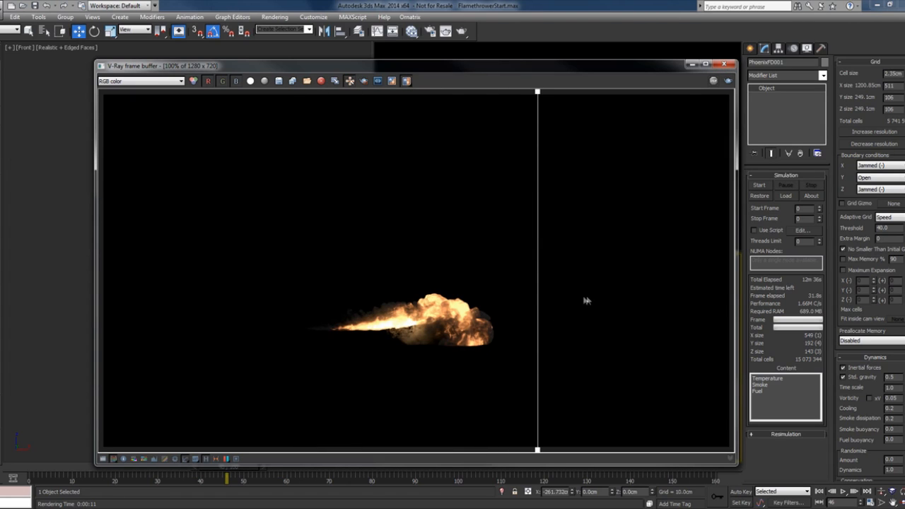
pyautogui.click(723, 65)
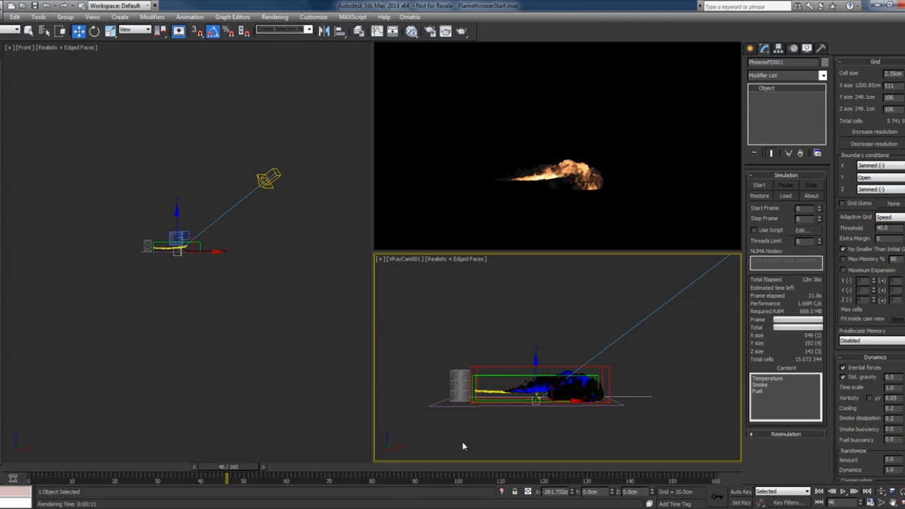
# Switch to VLC media player, play Flamethrower.mov to review the finished animation, and minimize the player.
pyautogui.click(406, 414)
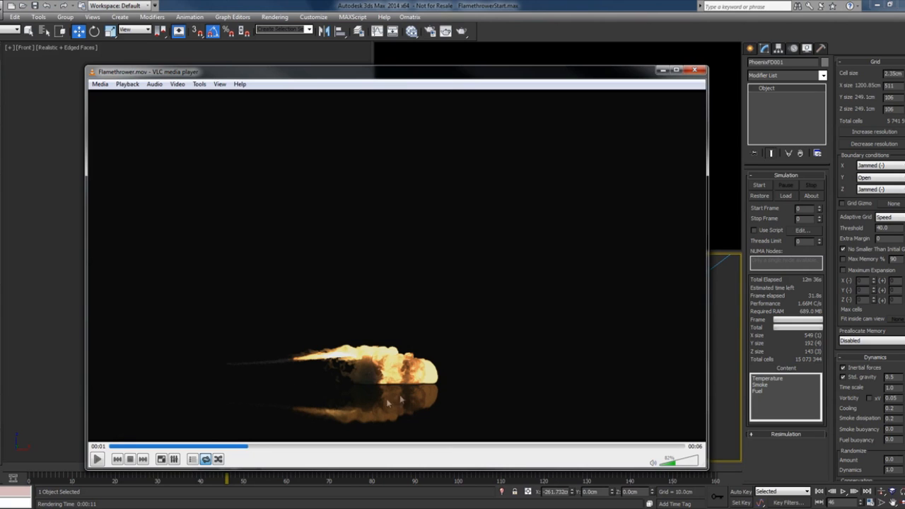
pyautogui.click(166, 446)
pyautogui.click(96, 458)
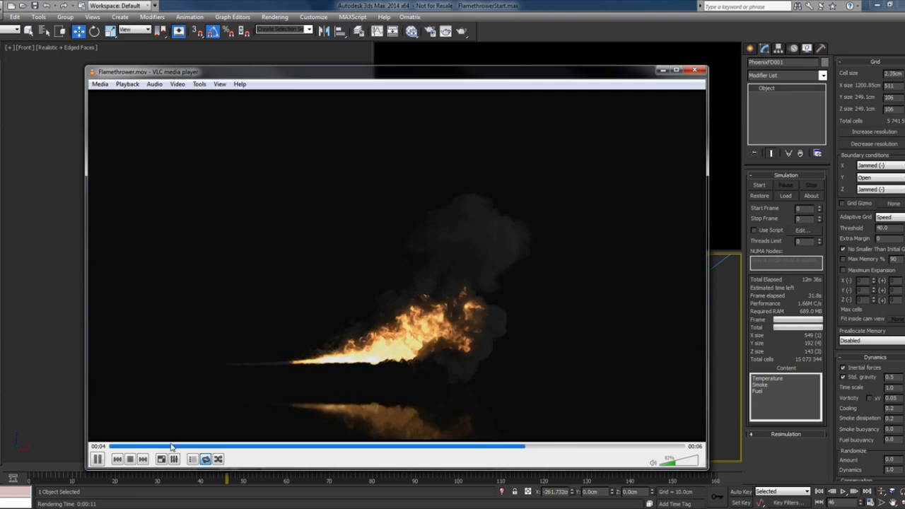
pyautogui.click(100, 461)
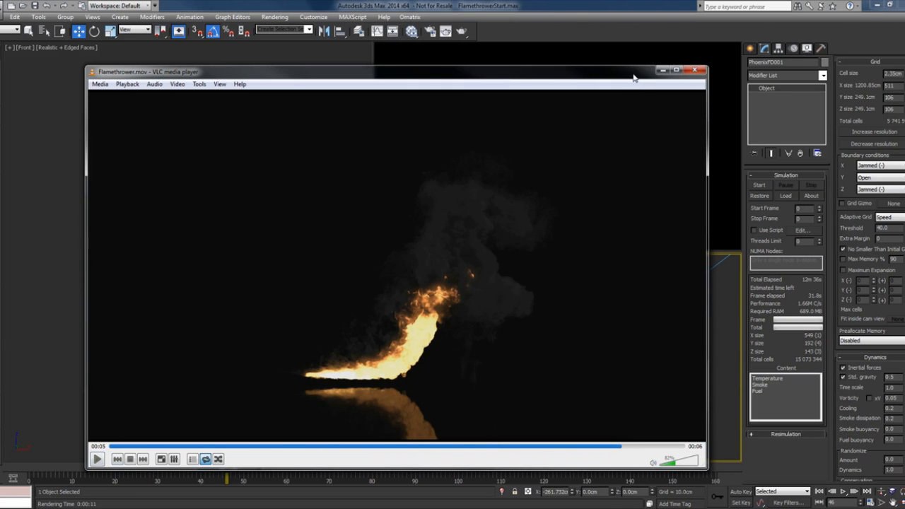
pyautogui.click(663, 70)
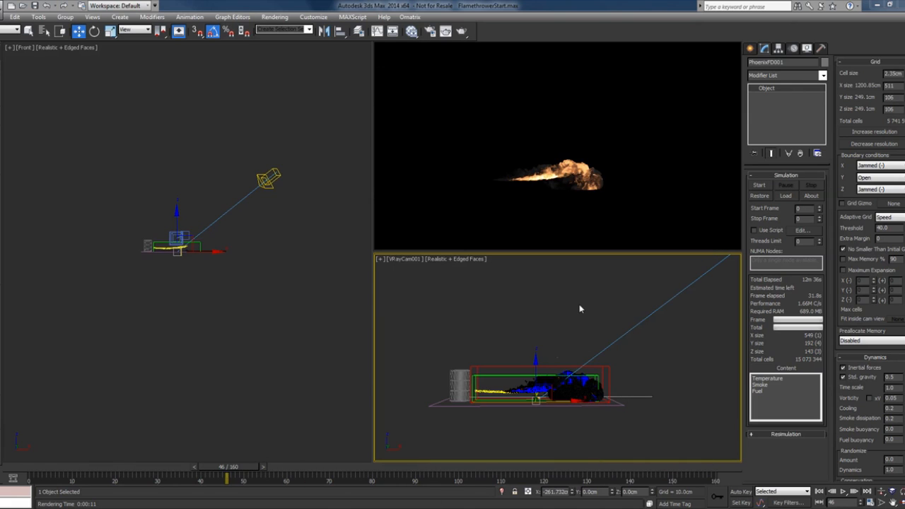